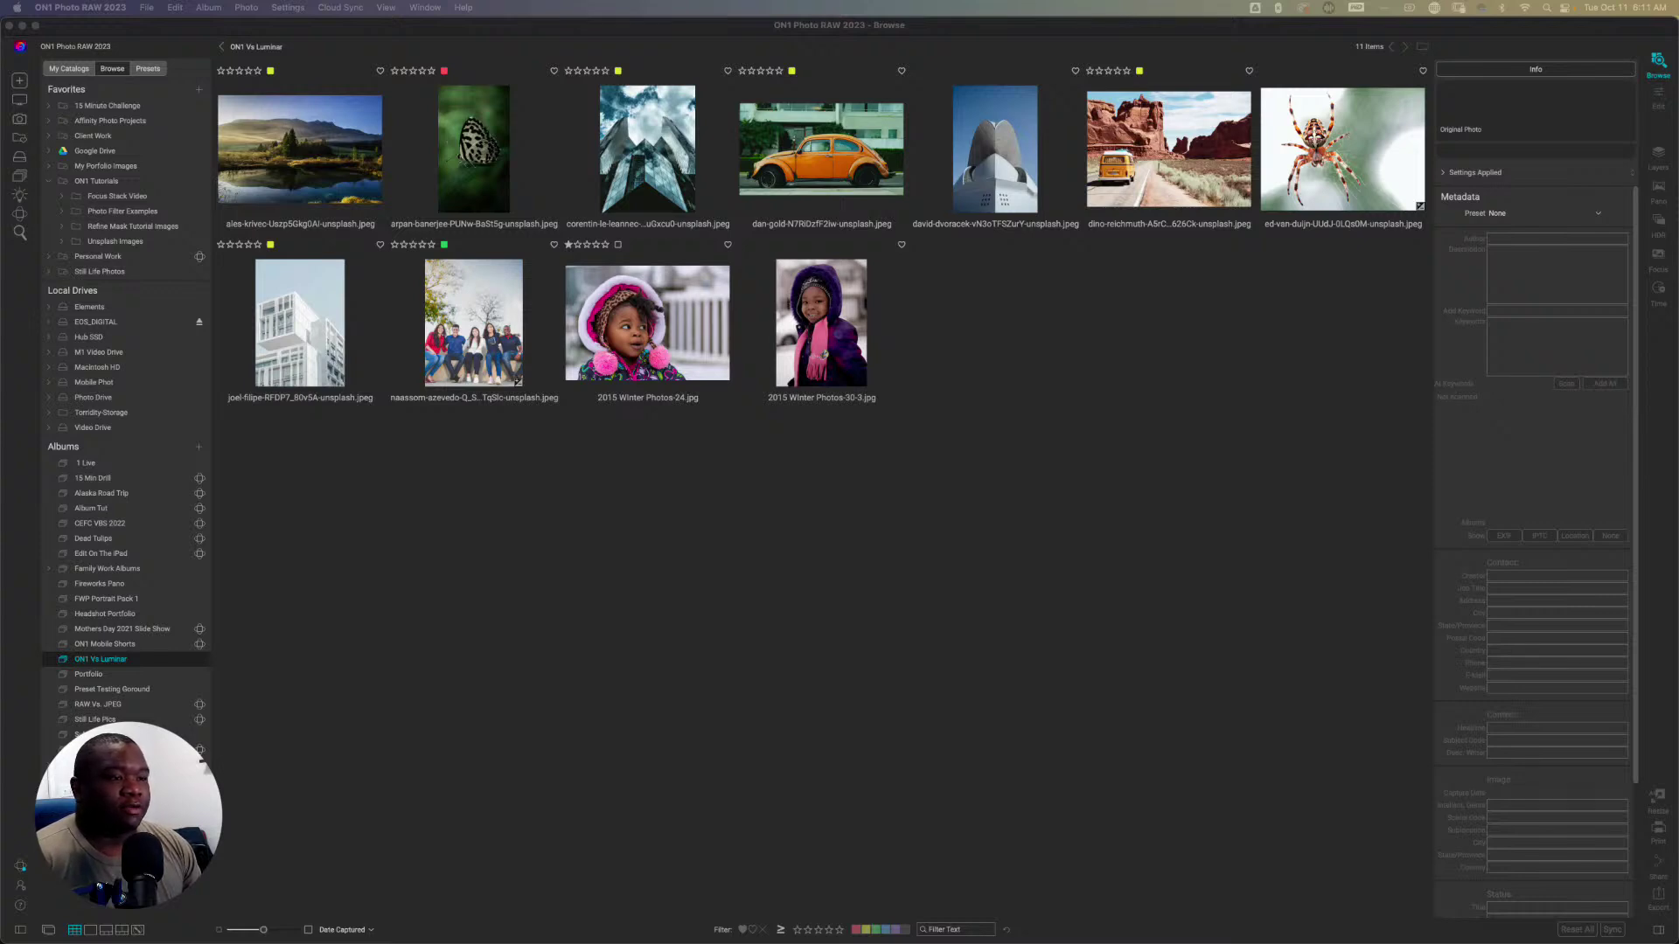
Step: Open 2015 Winter Photos-30-3.jpg for editing and activate the Super Select tool
left_click(852, 330)
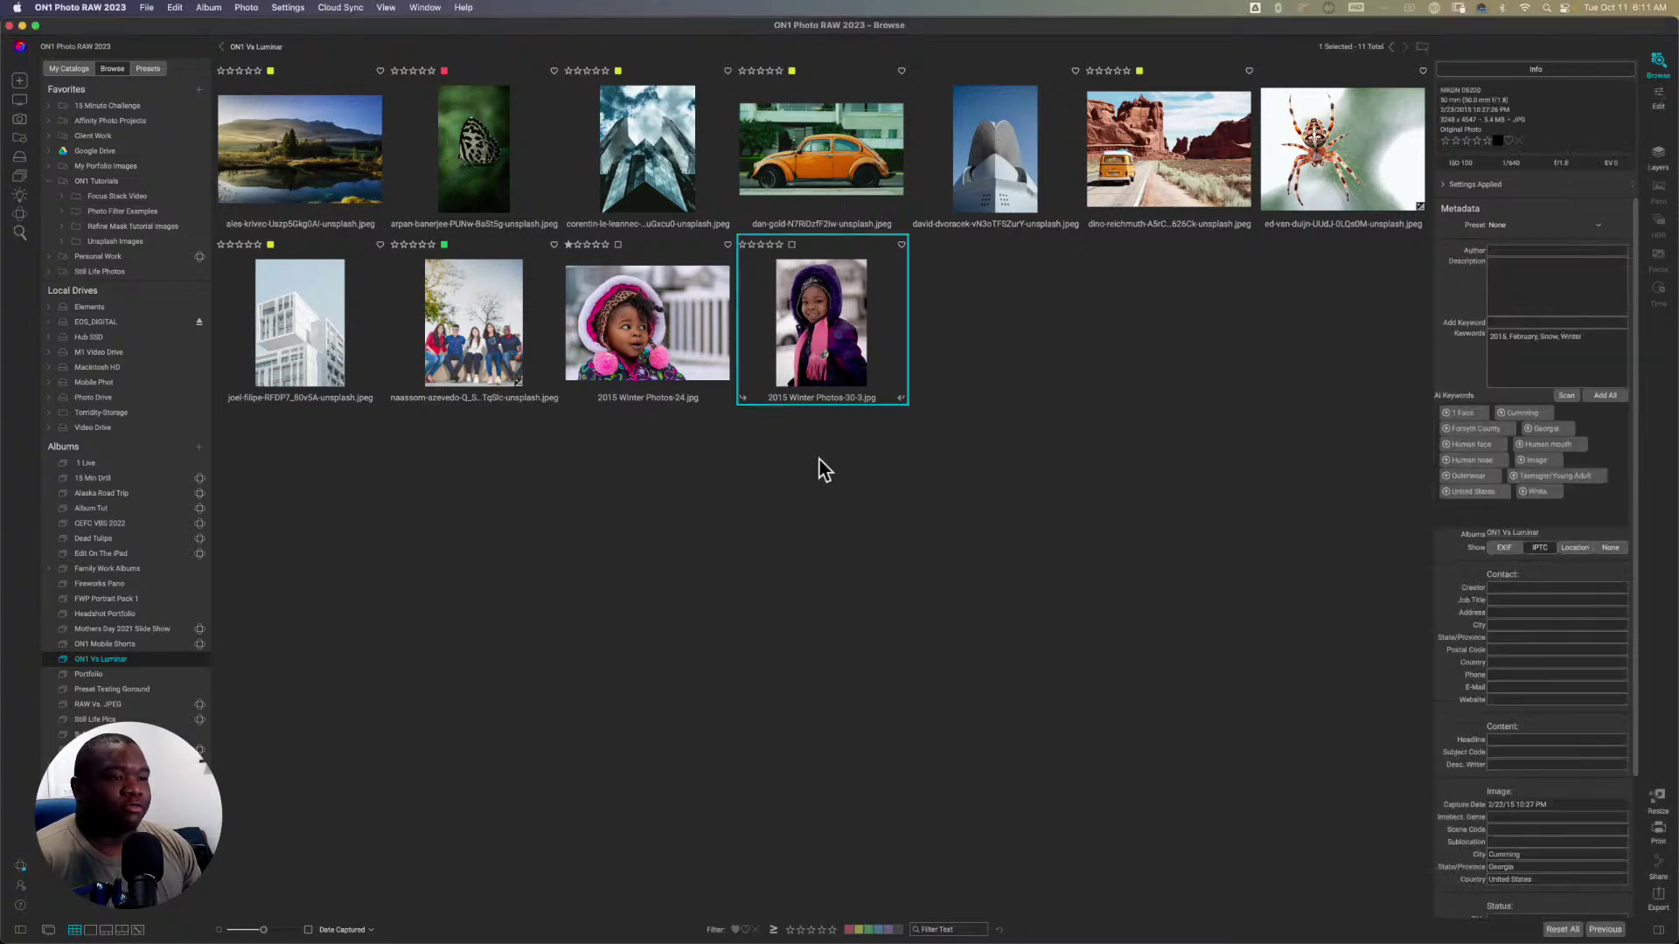
left_click(1652, 99)
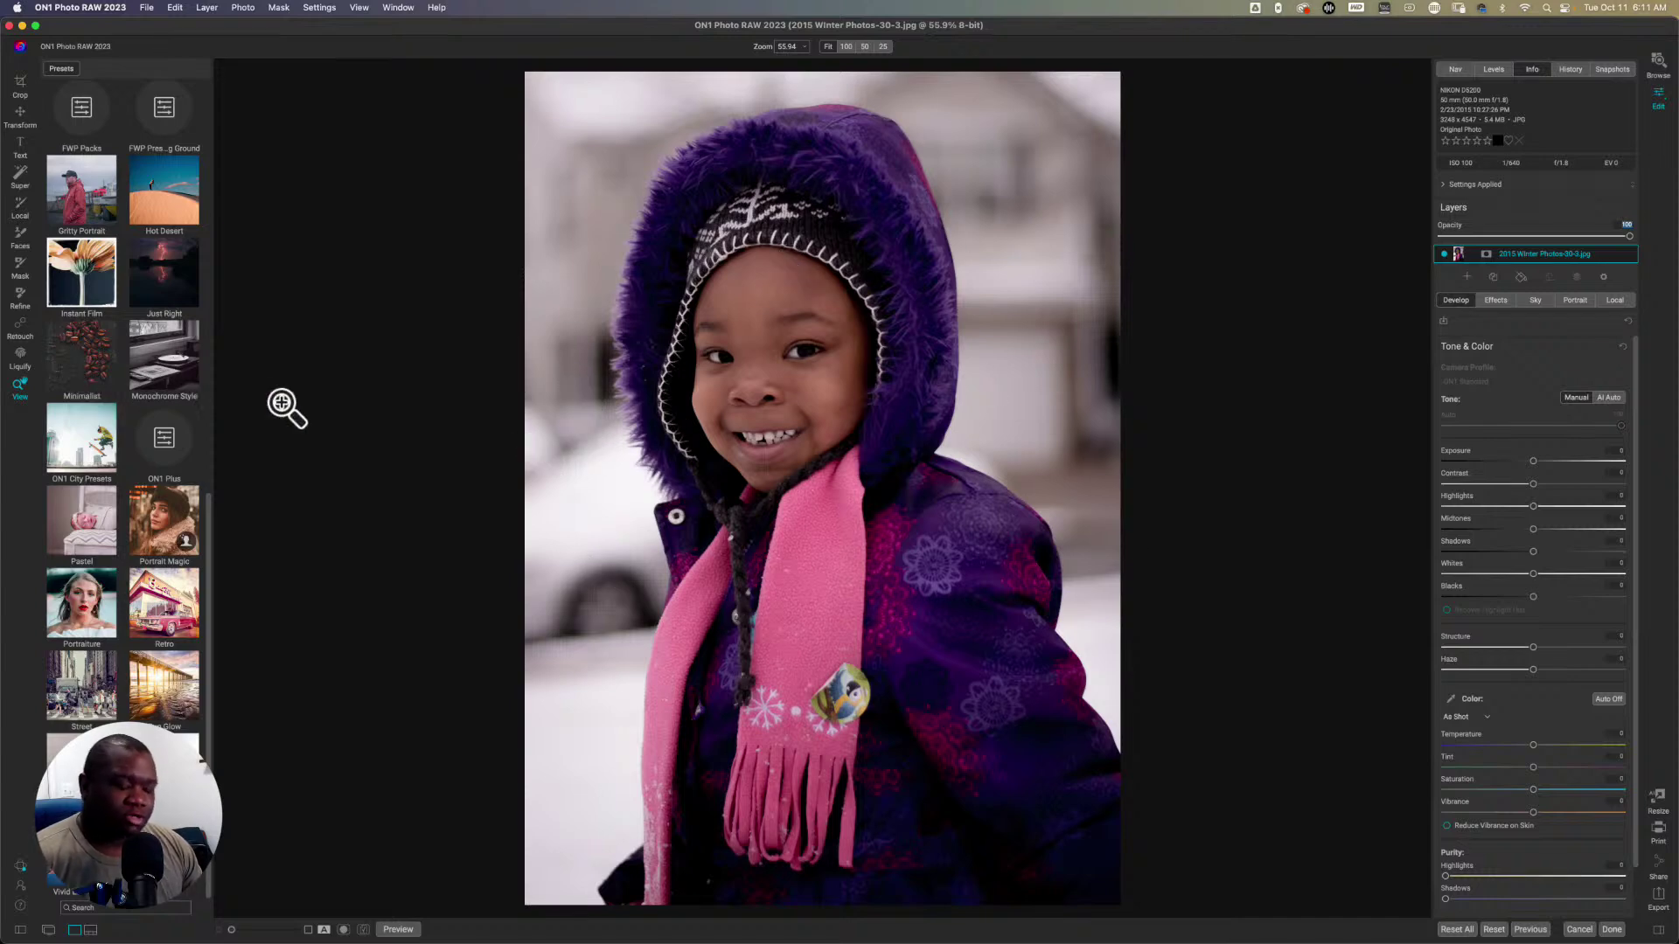
key("u")
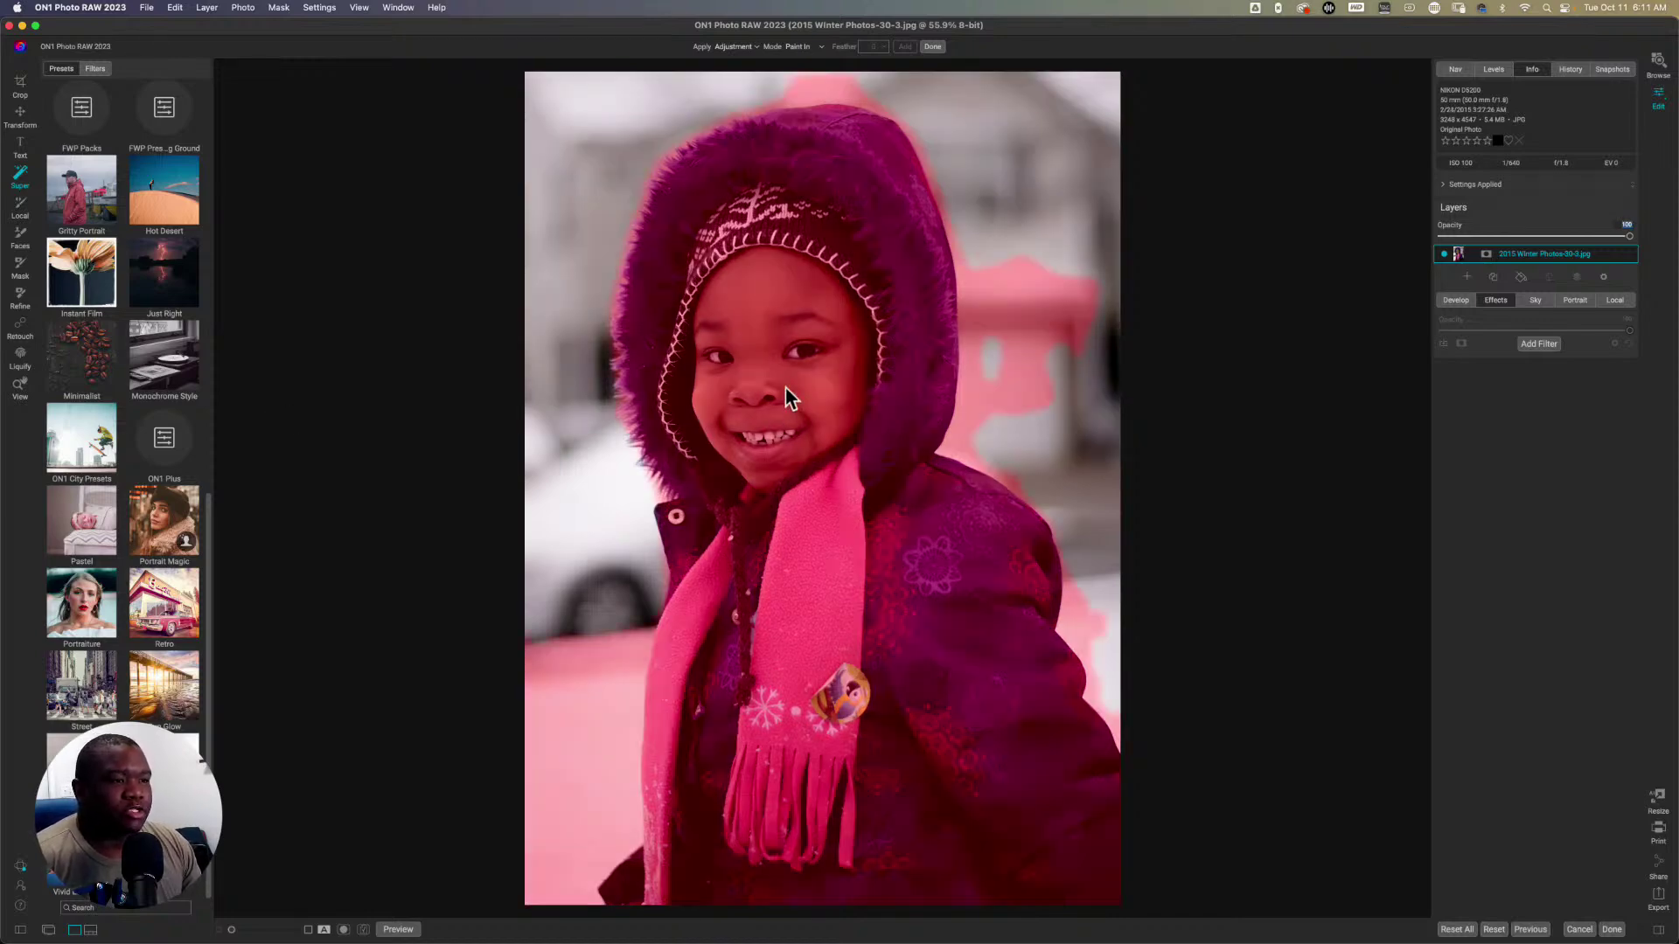
left_click(784, 418)
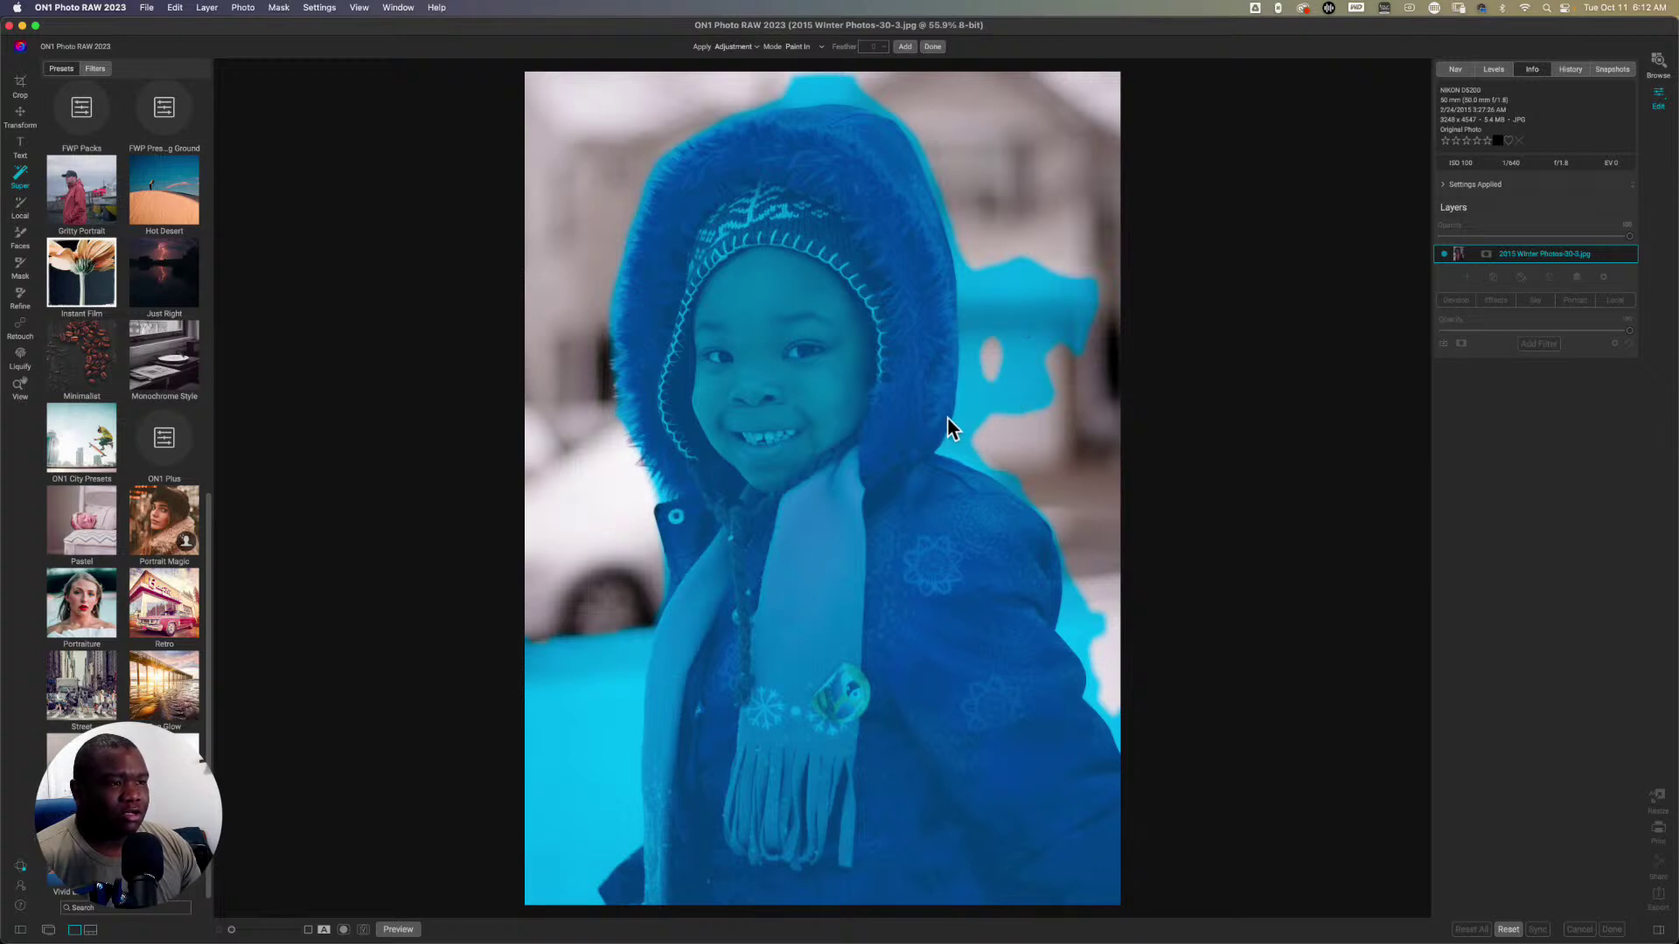
key("Escape")
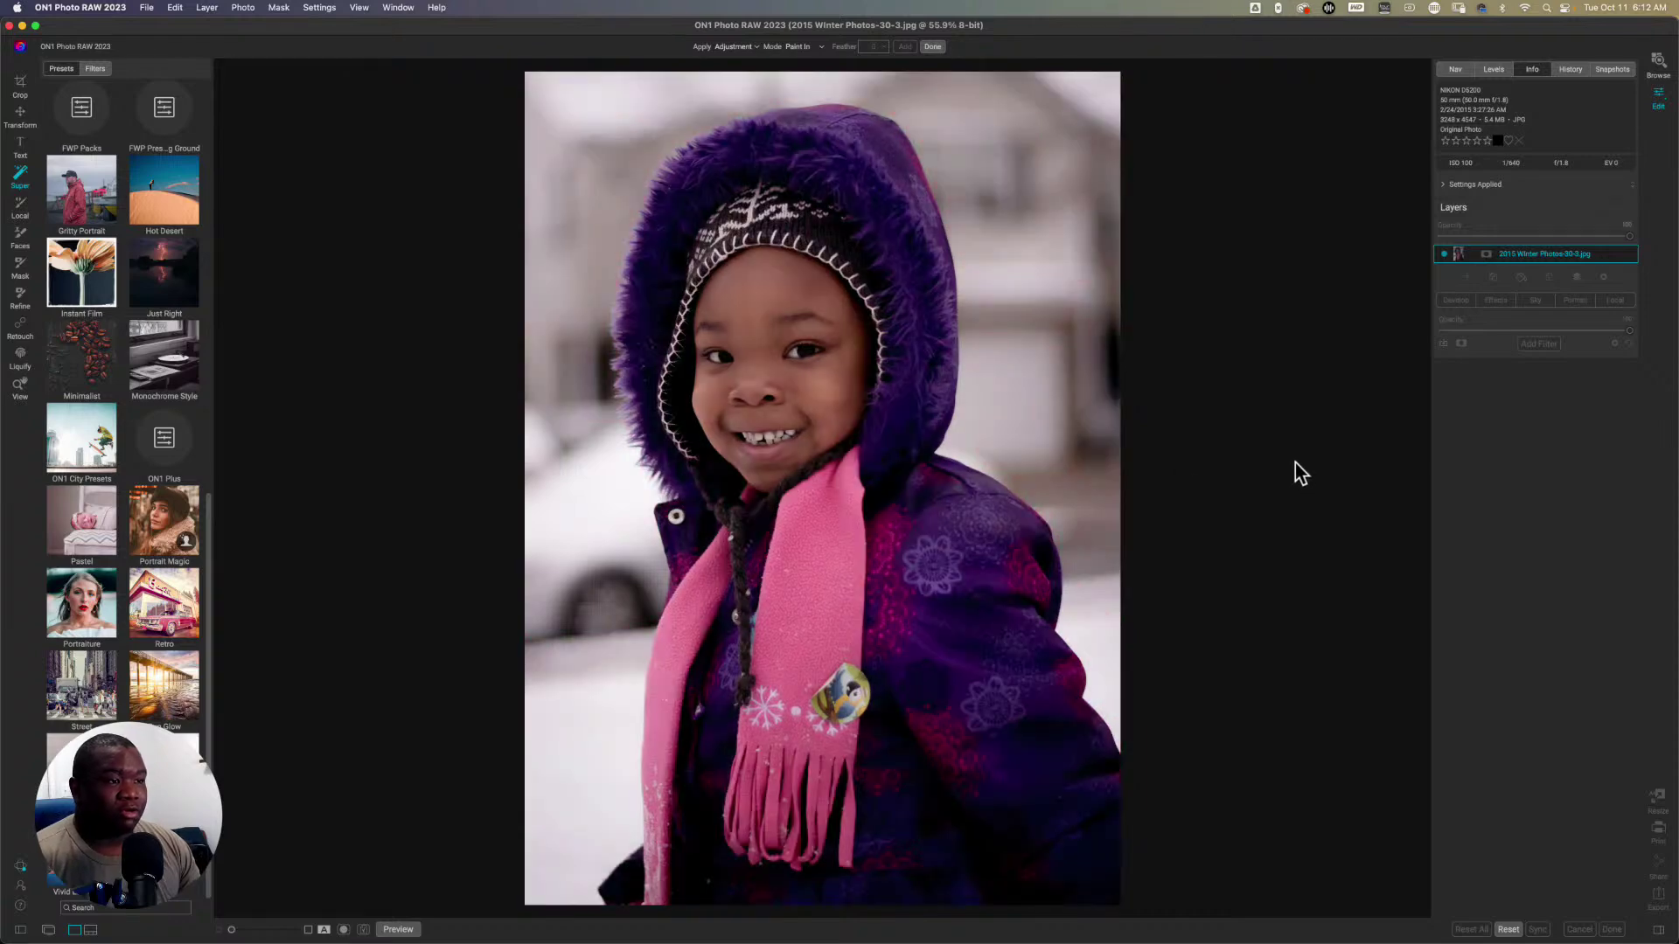
left_click(1025, 366)
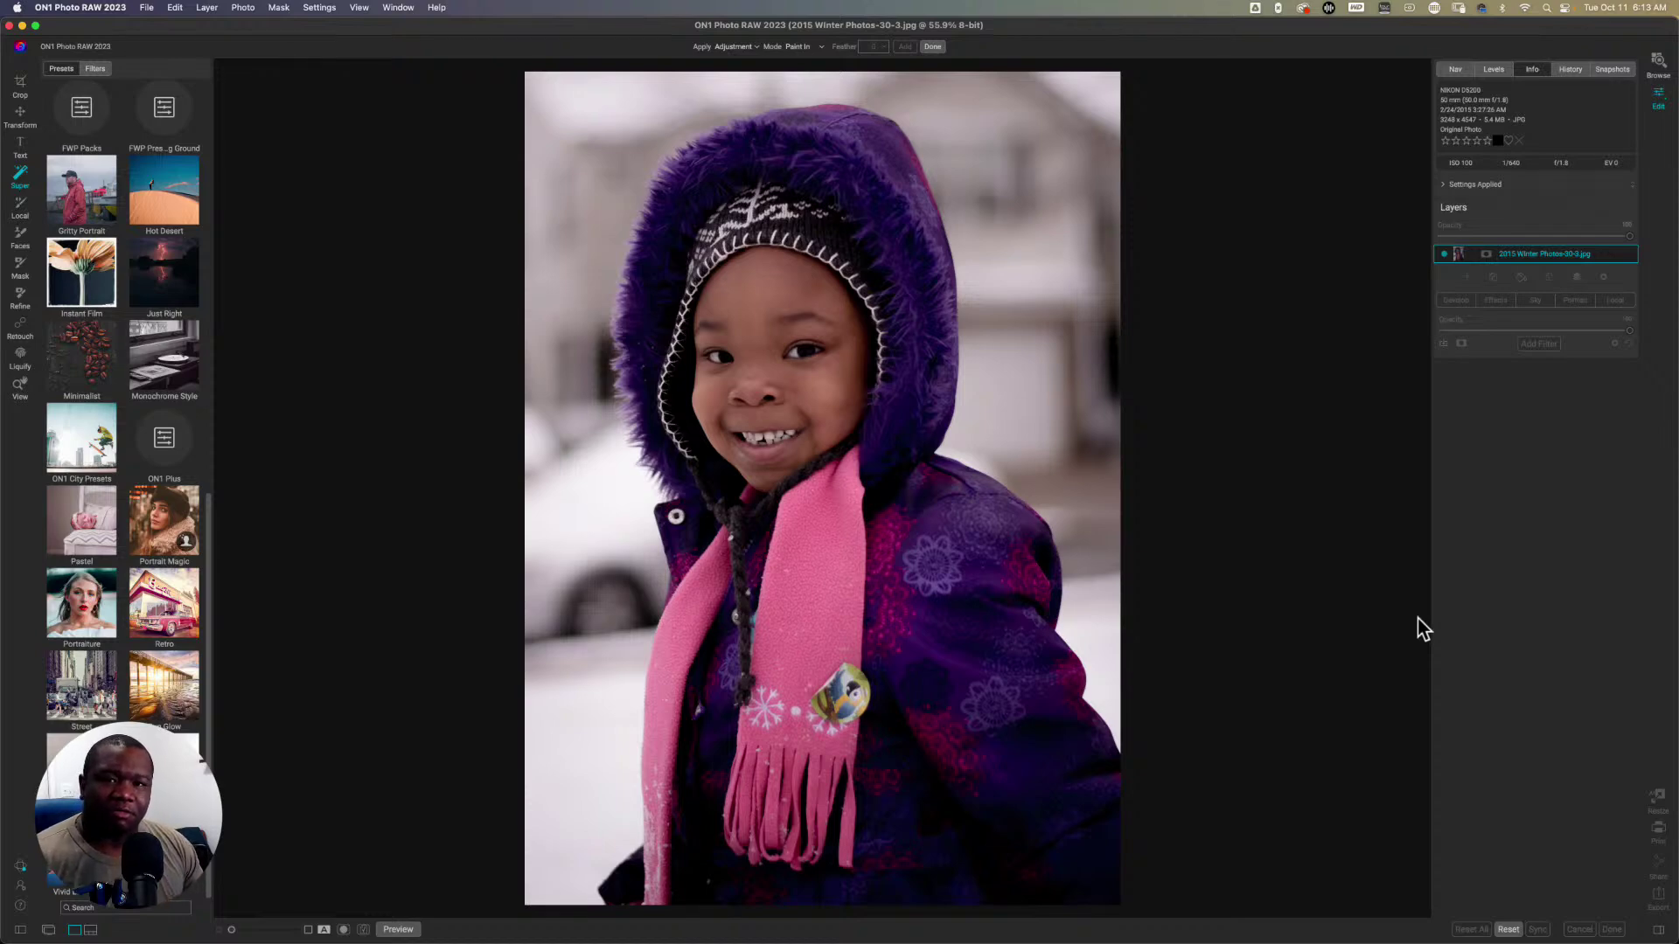
left_click(1021, 673)
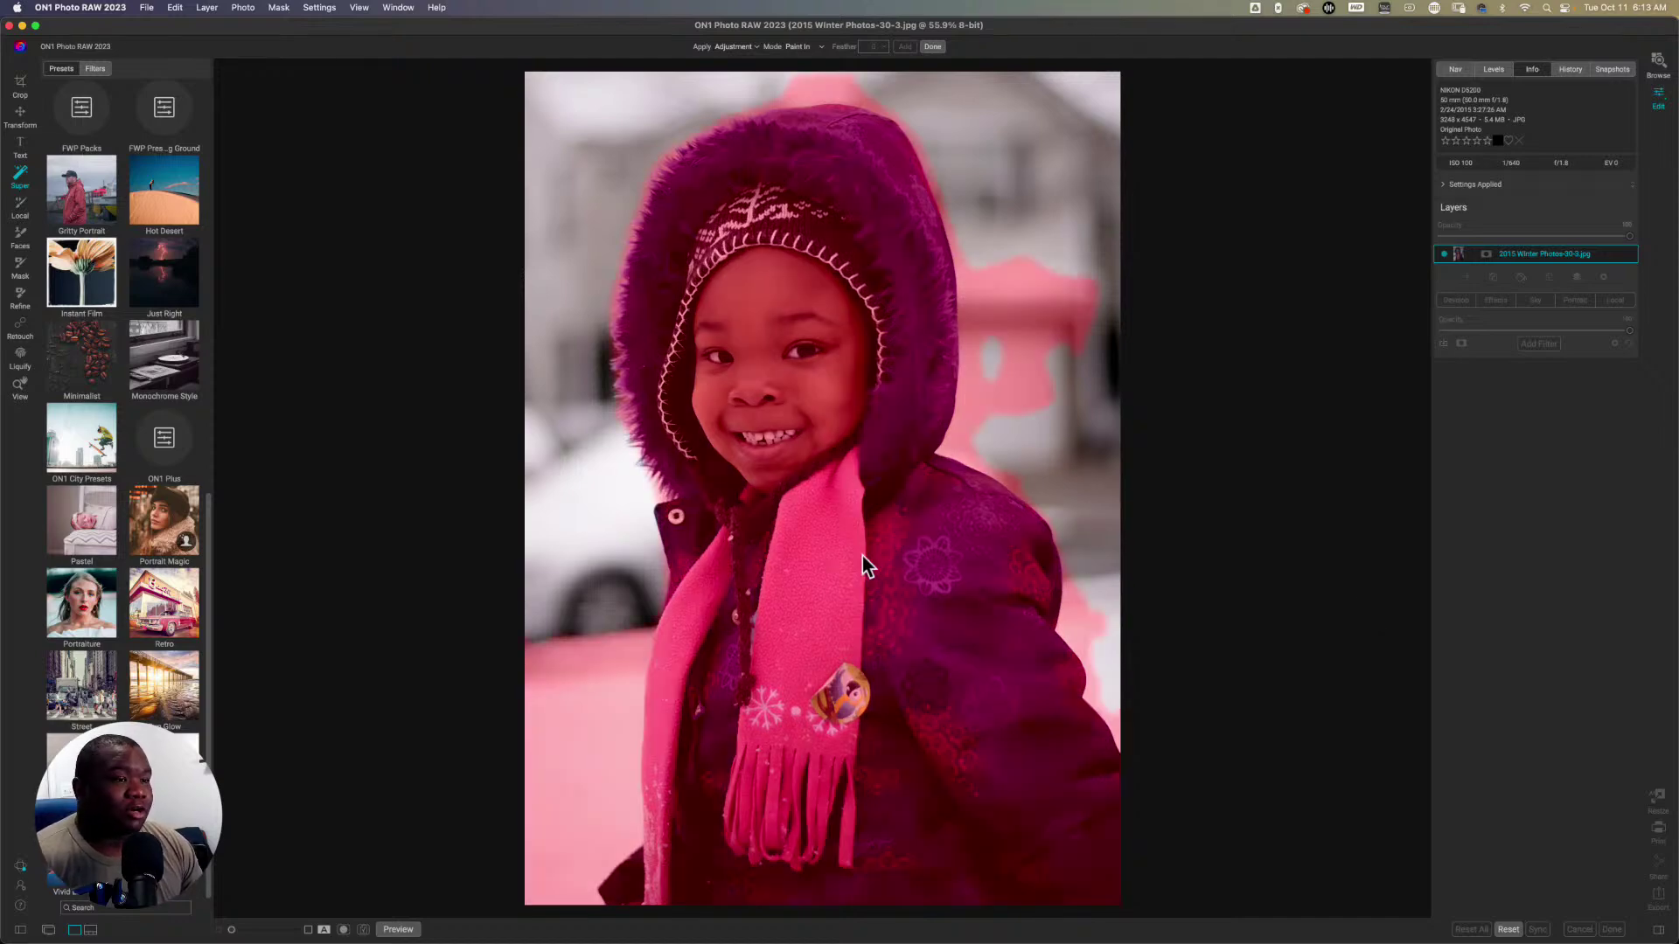
Step: Select the child's region with Super Select and add a darkening Tone Enhancer filter to it
left_click(863, 557)
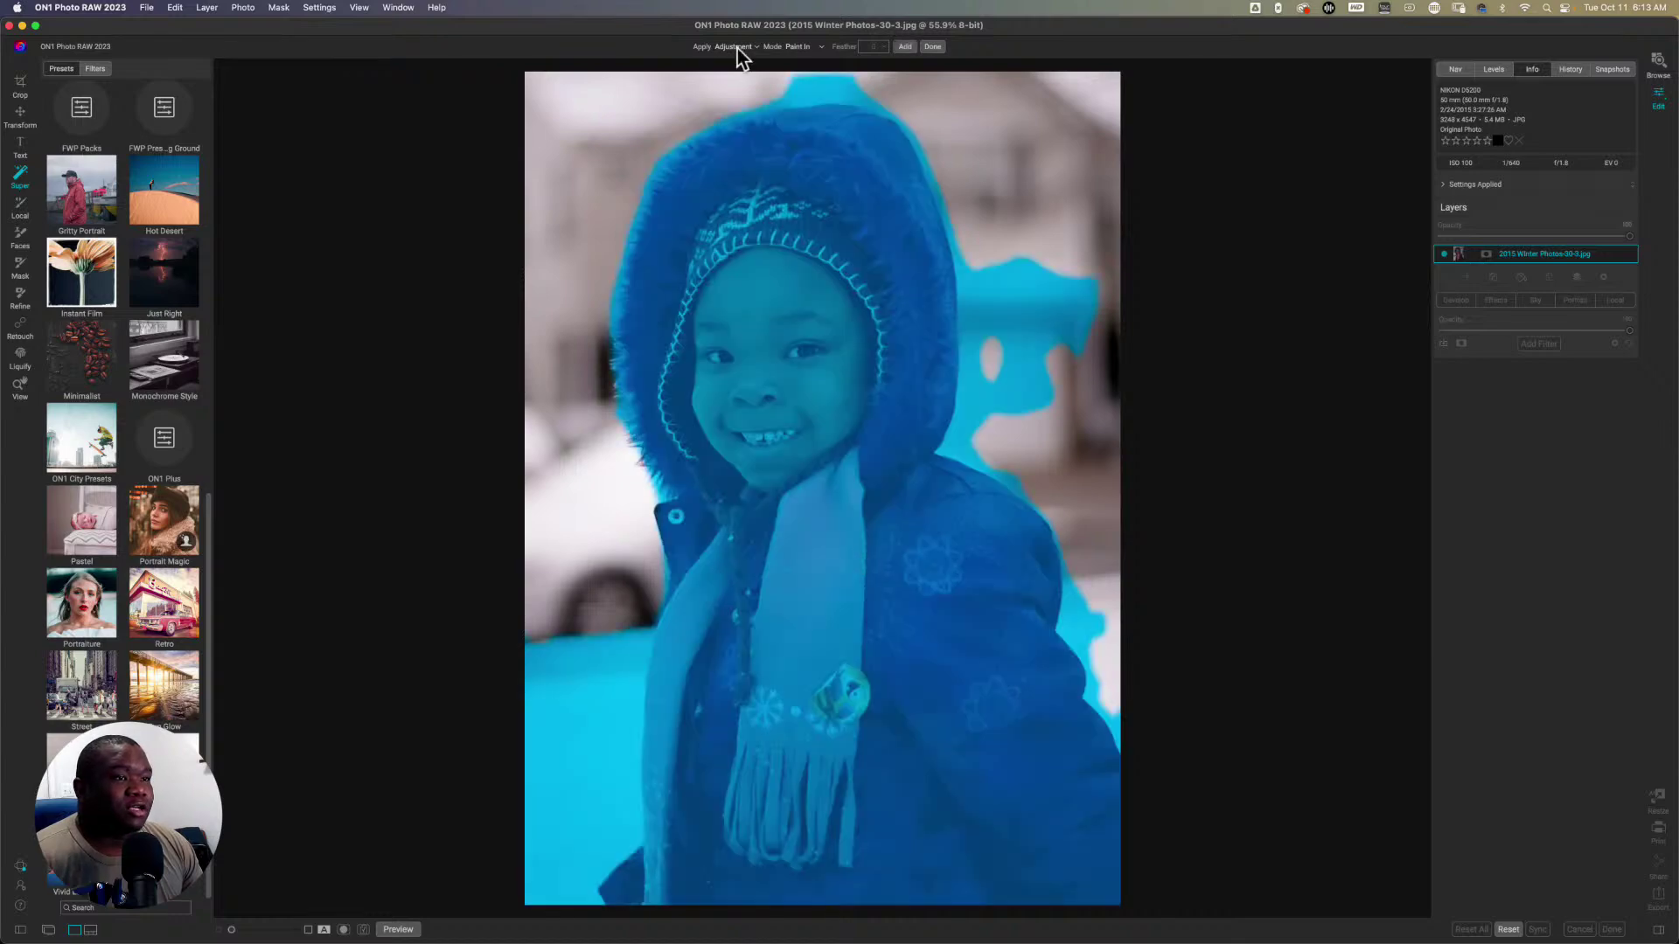
left_click(737, 49)
mouse_move(705, 355)
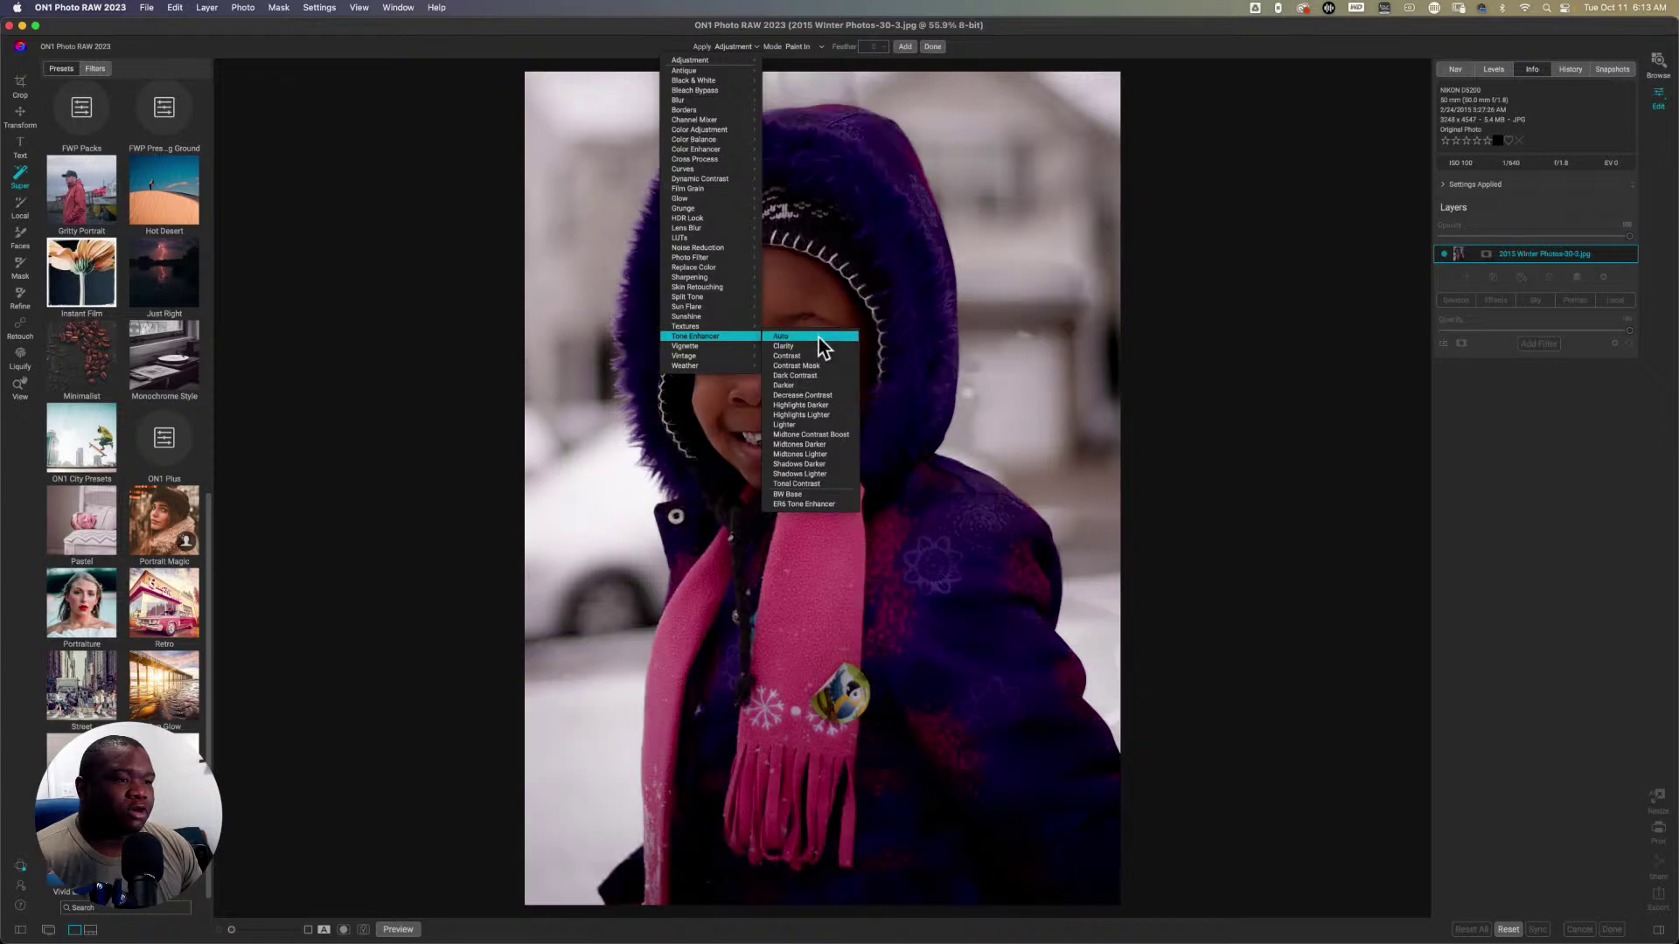
left_click(1203, 474)
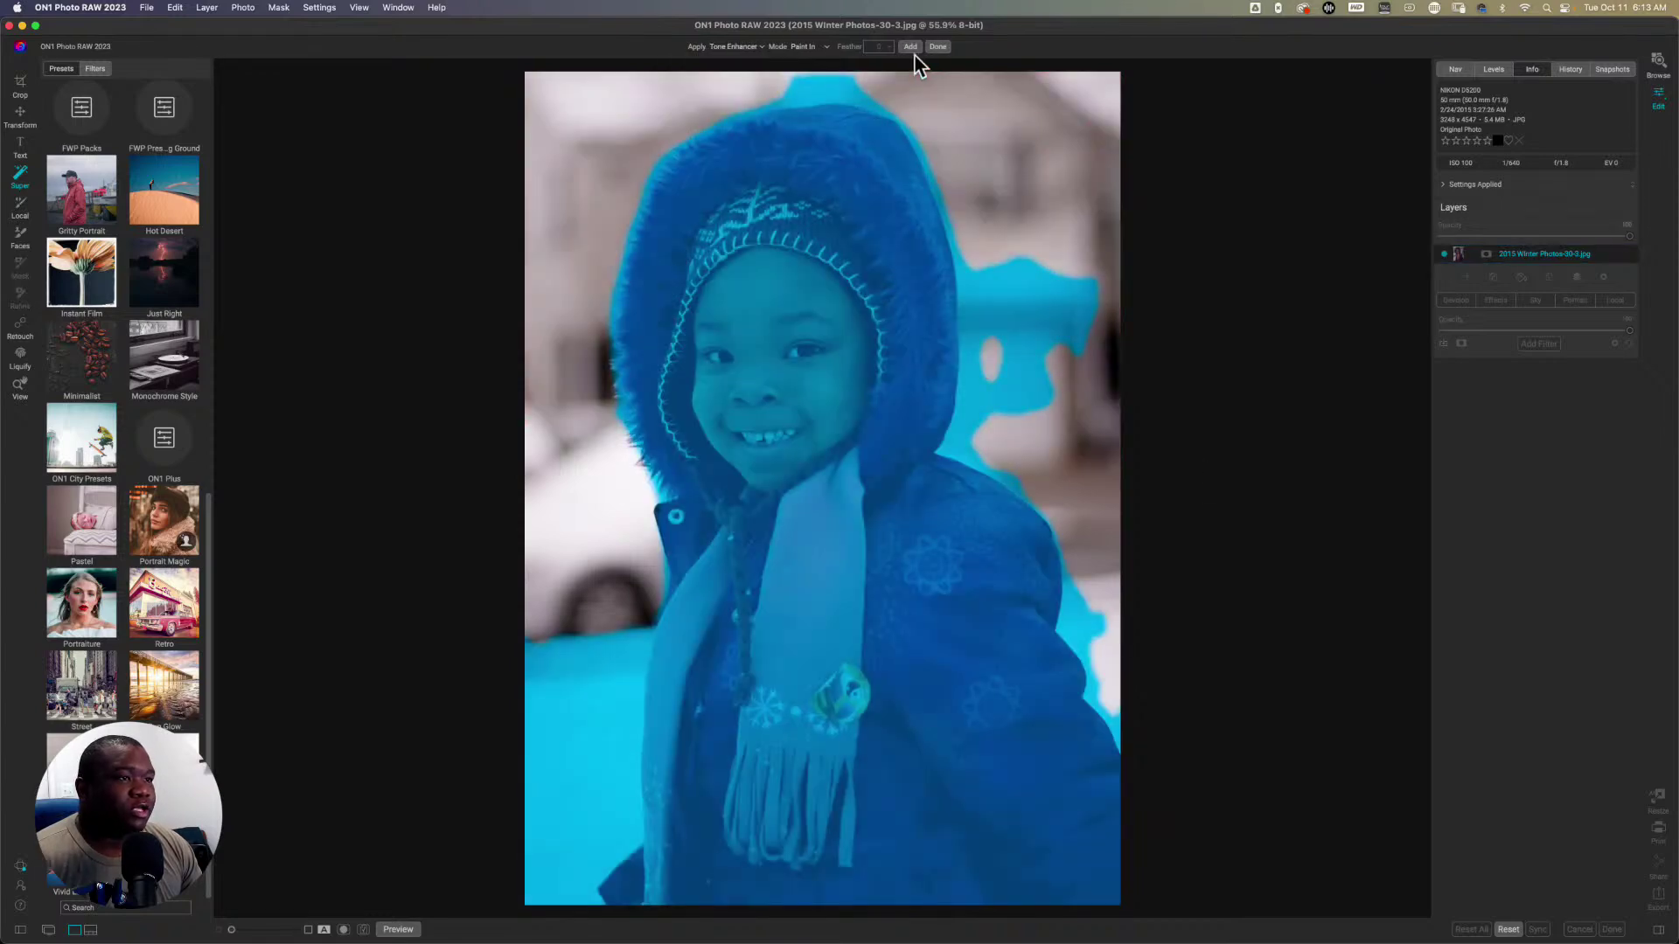
left_click(1025, 269)
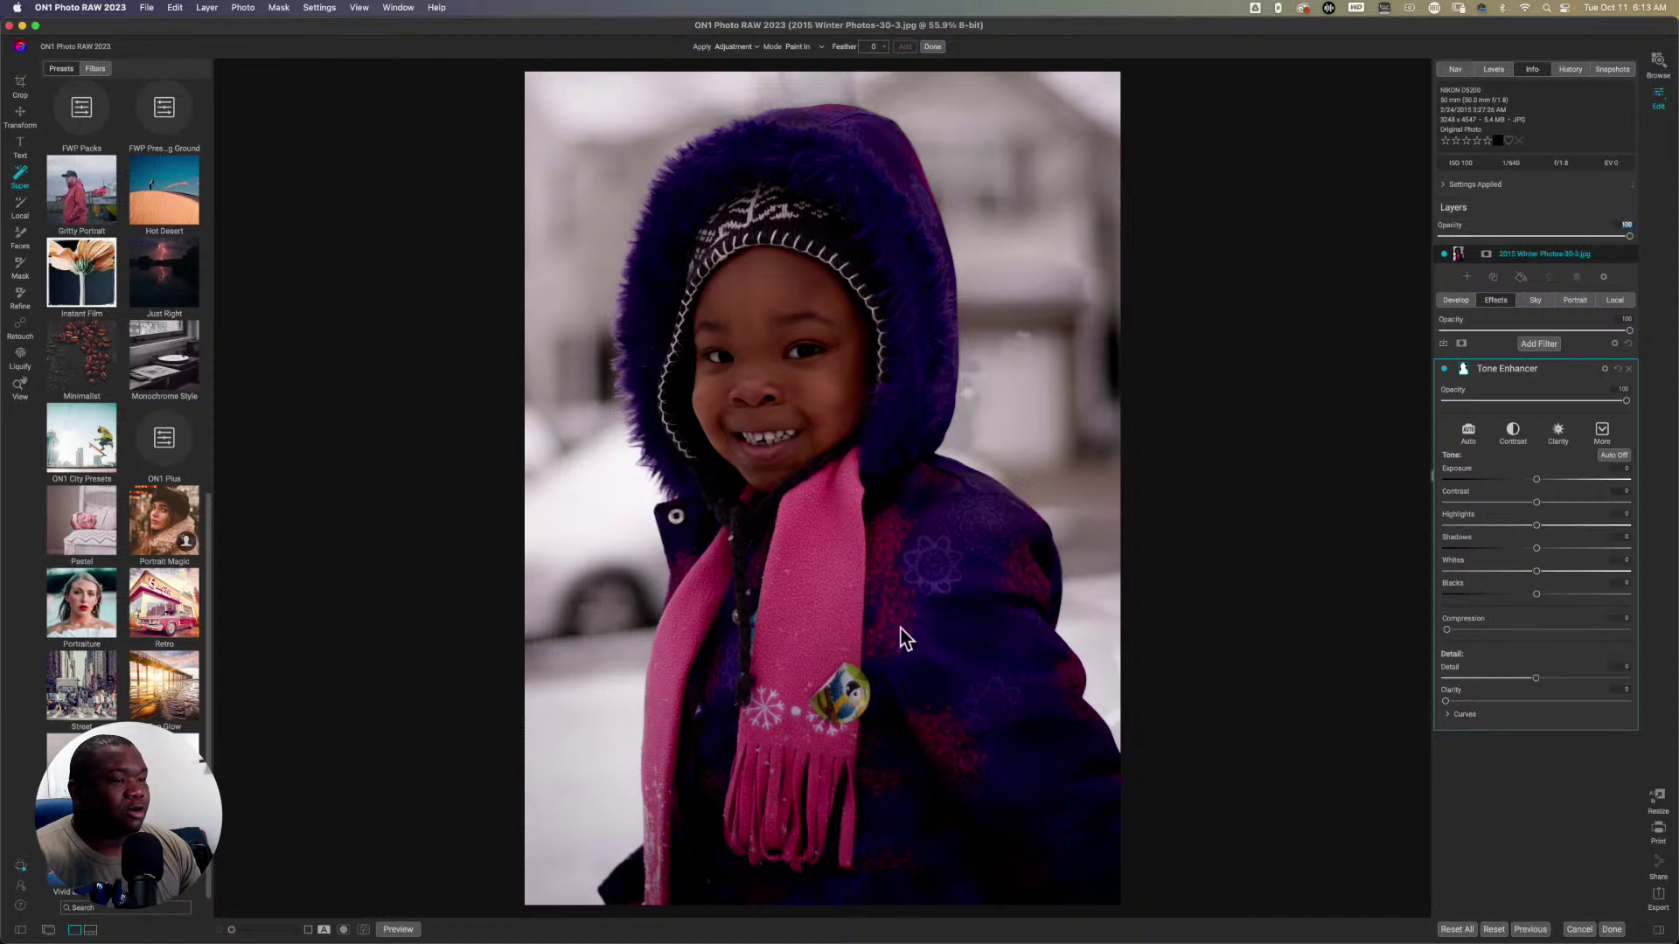
Step: Open the Tone Enhancer filter's mask and invert it so the filter affects the background instead of the child
key("o")
key("o")
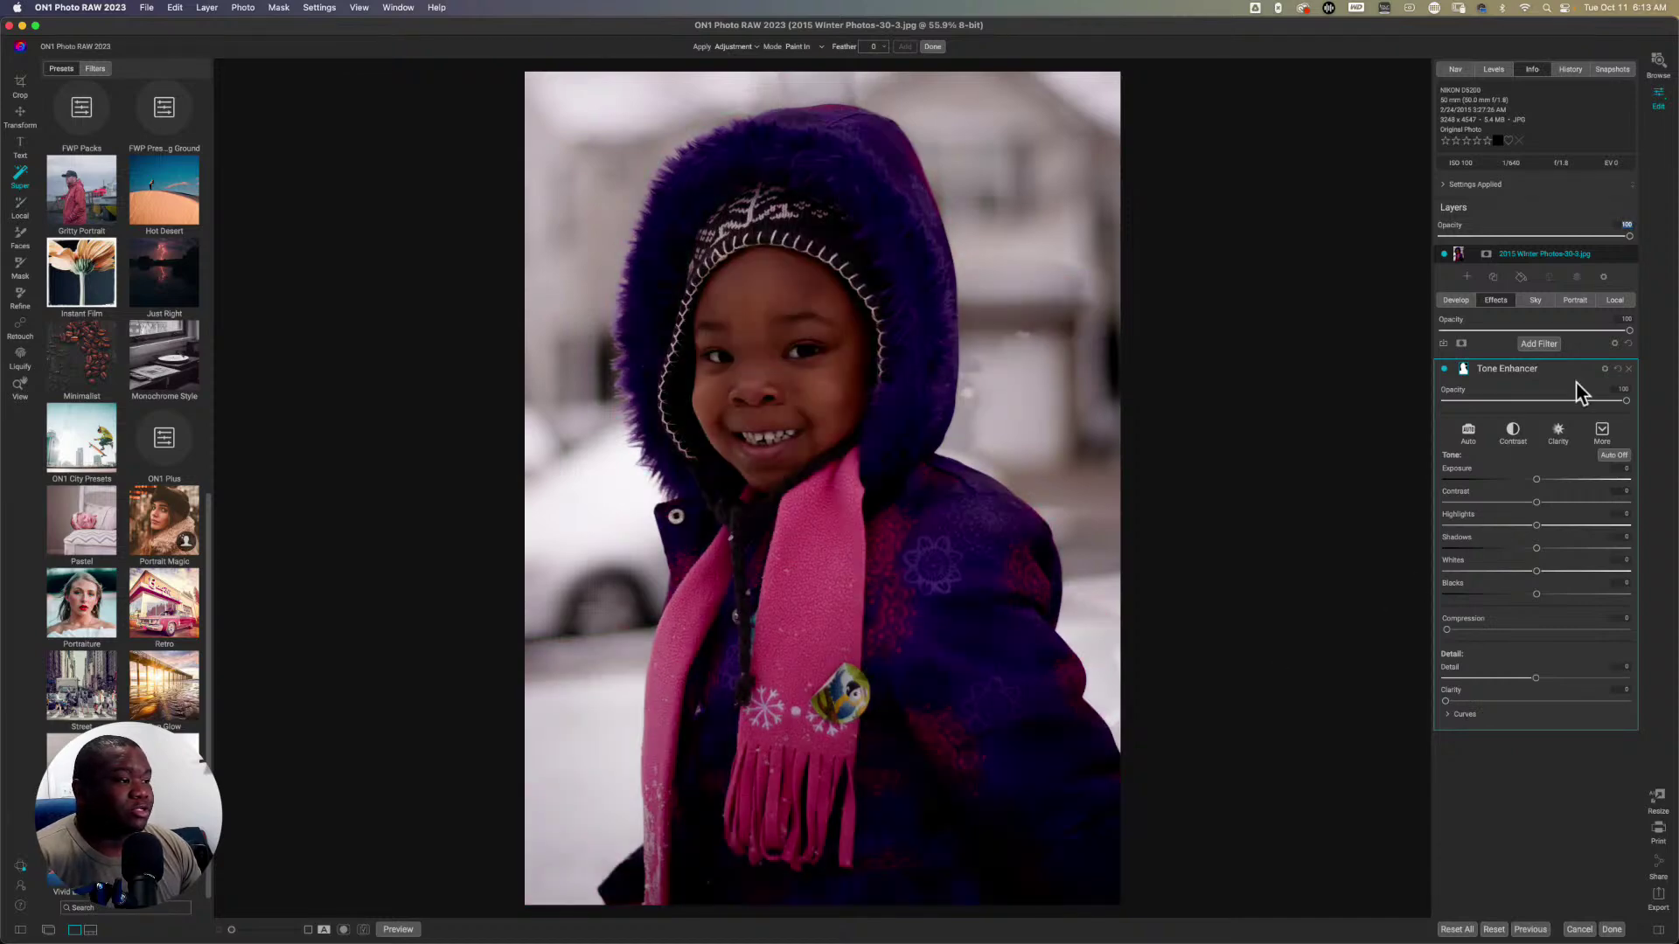
left_click(1465, 369)
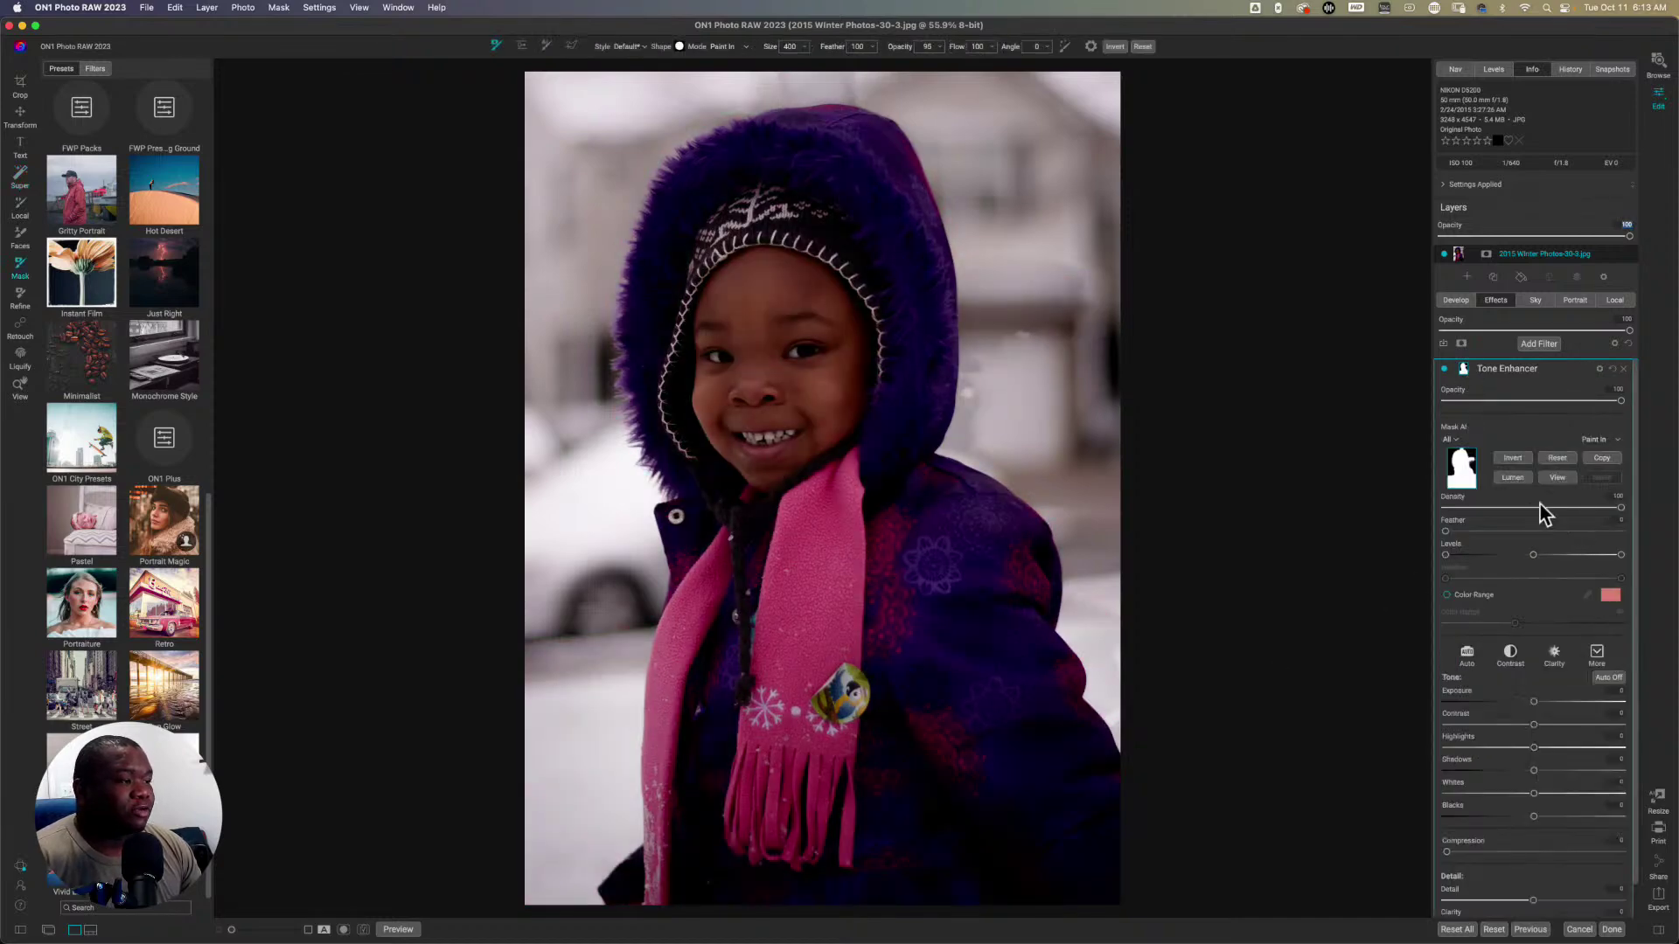
left_click(1512, 458)
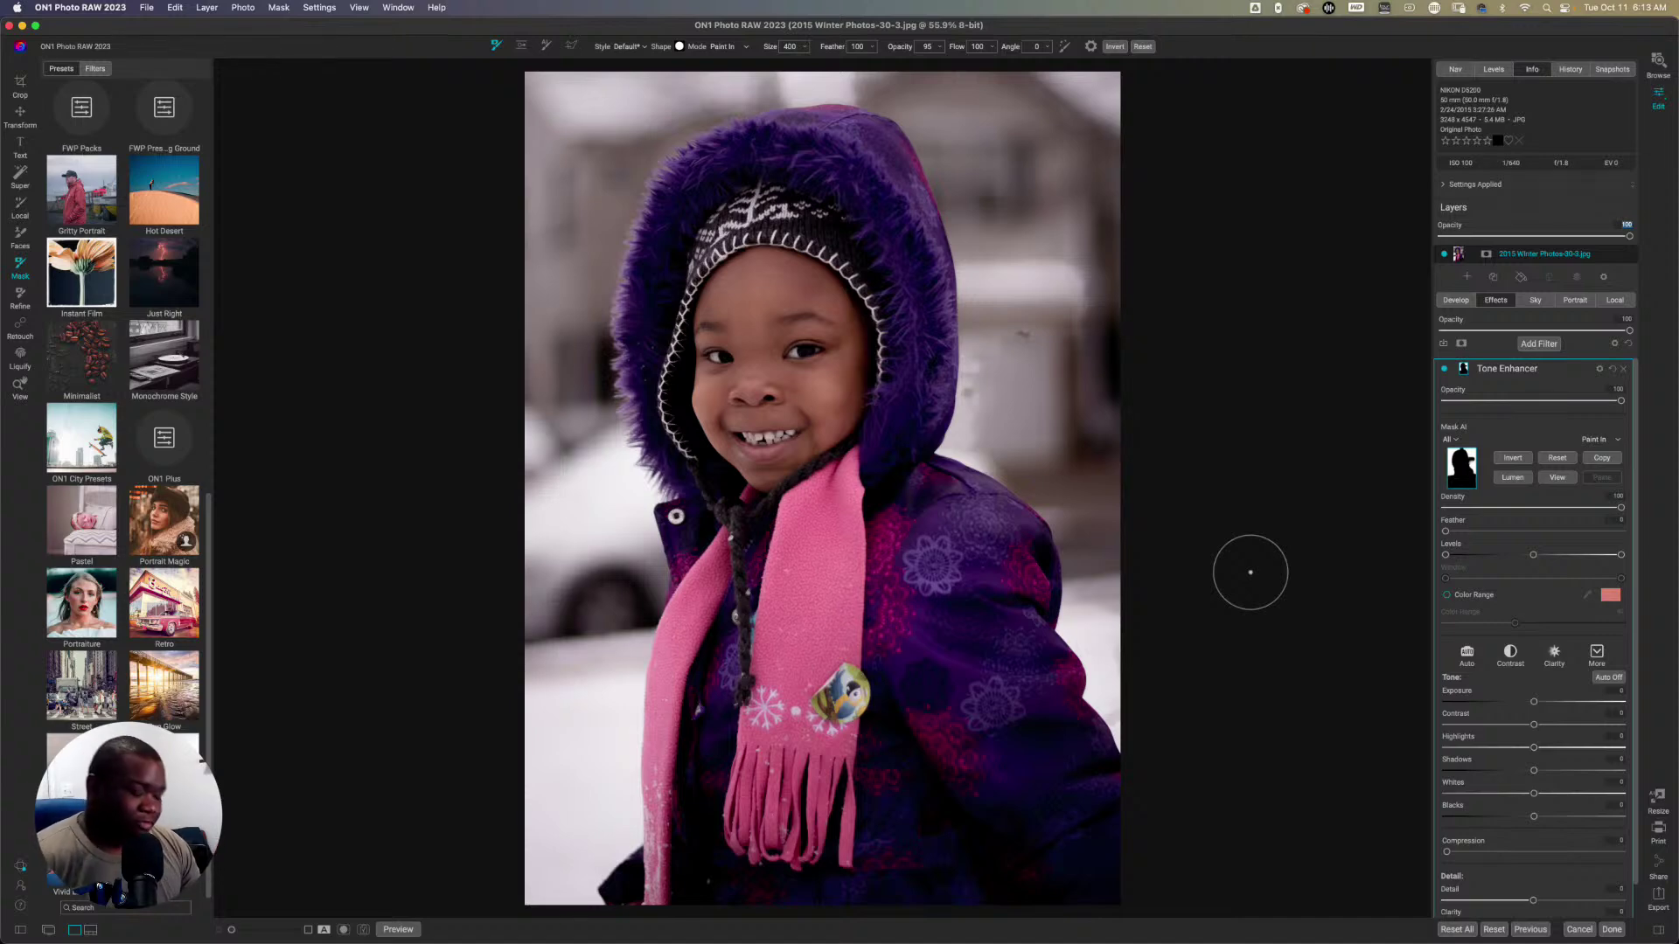
Step: In the mask view, paint in the missed background beside the hood and next to the coat sleeve with an 800-size brush
key("m")
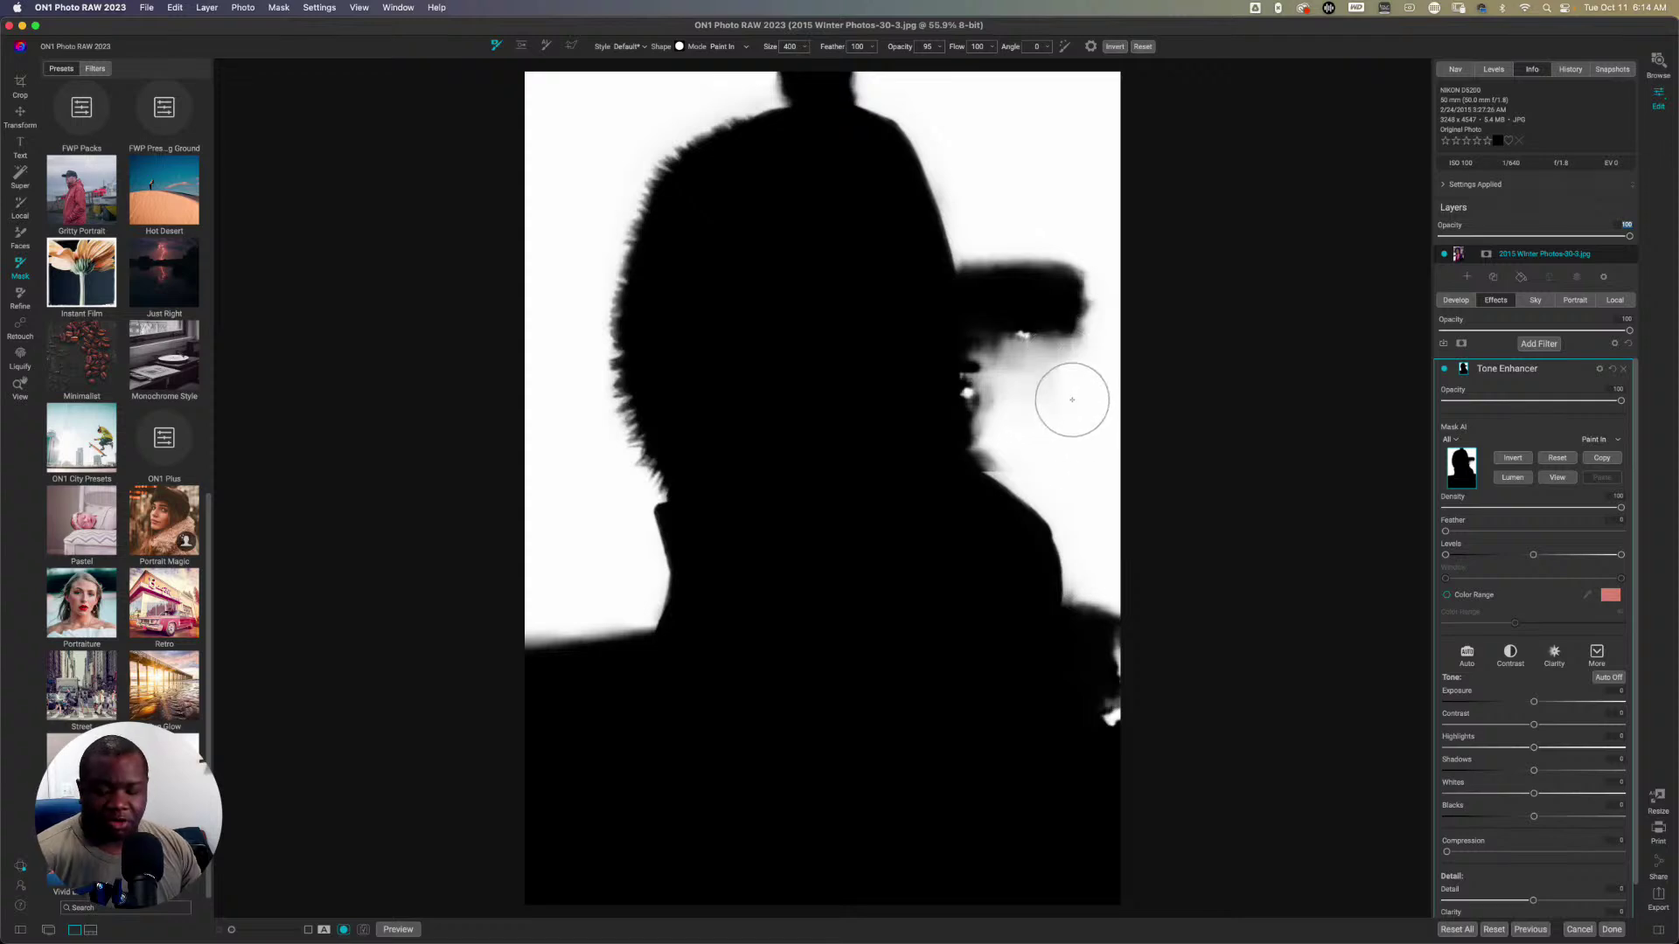
key("]")
mouse_move(1068, 388)
left_mouse_down()
mouse_move(1038, 194)
mouse_move(1061, 428)
left_mouse_up()
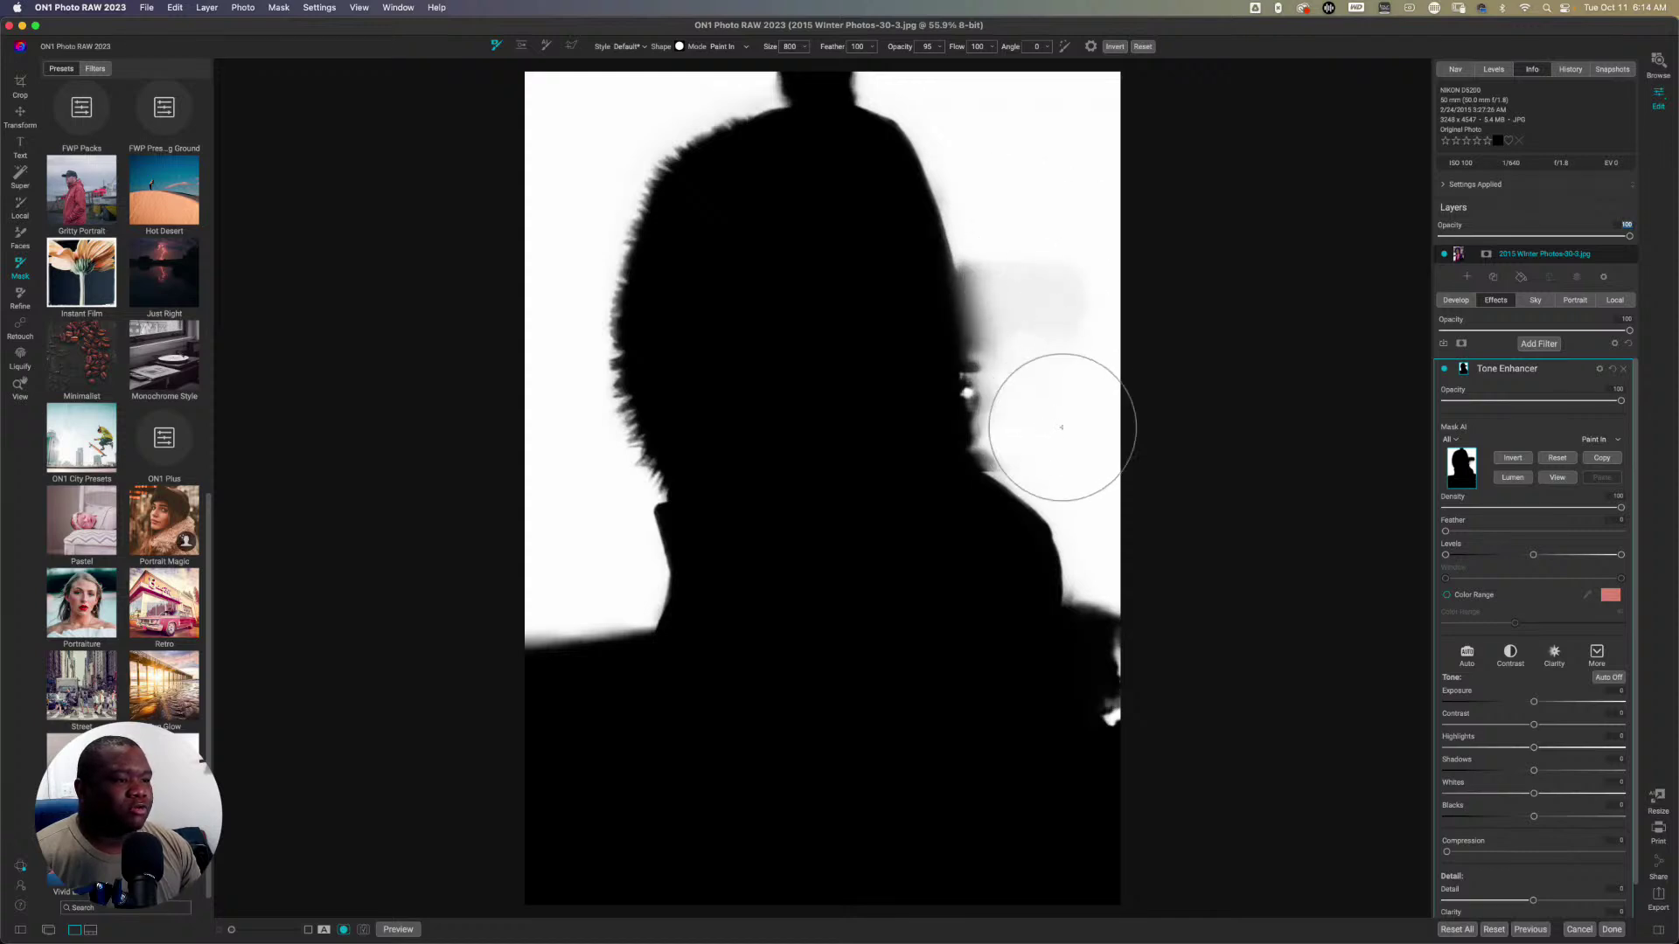
mouse_move(1184, 660)
left_mouse_down()
mouse_move(1152, 606)
mouse_move(1160, 682)
mouse_move(1116, 550)
mouse_move(1167, 701)
left_mouse_up()
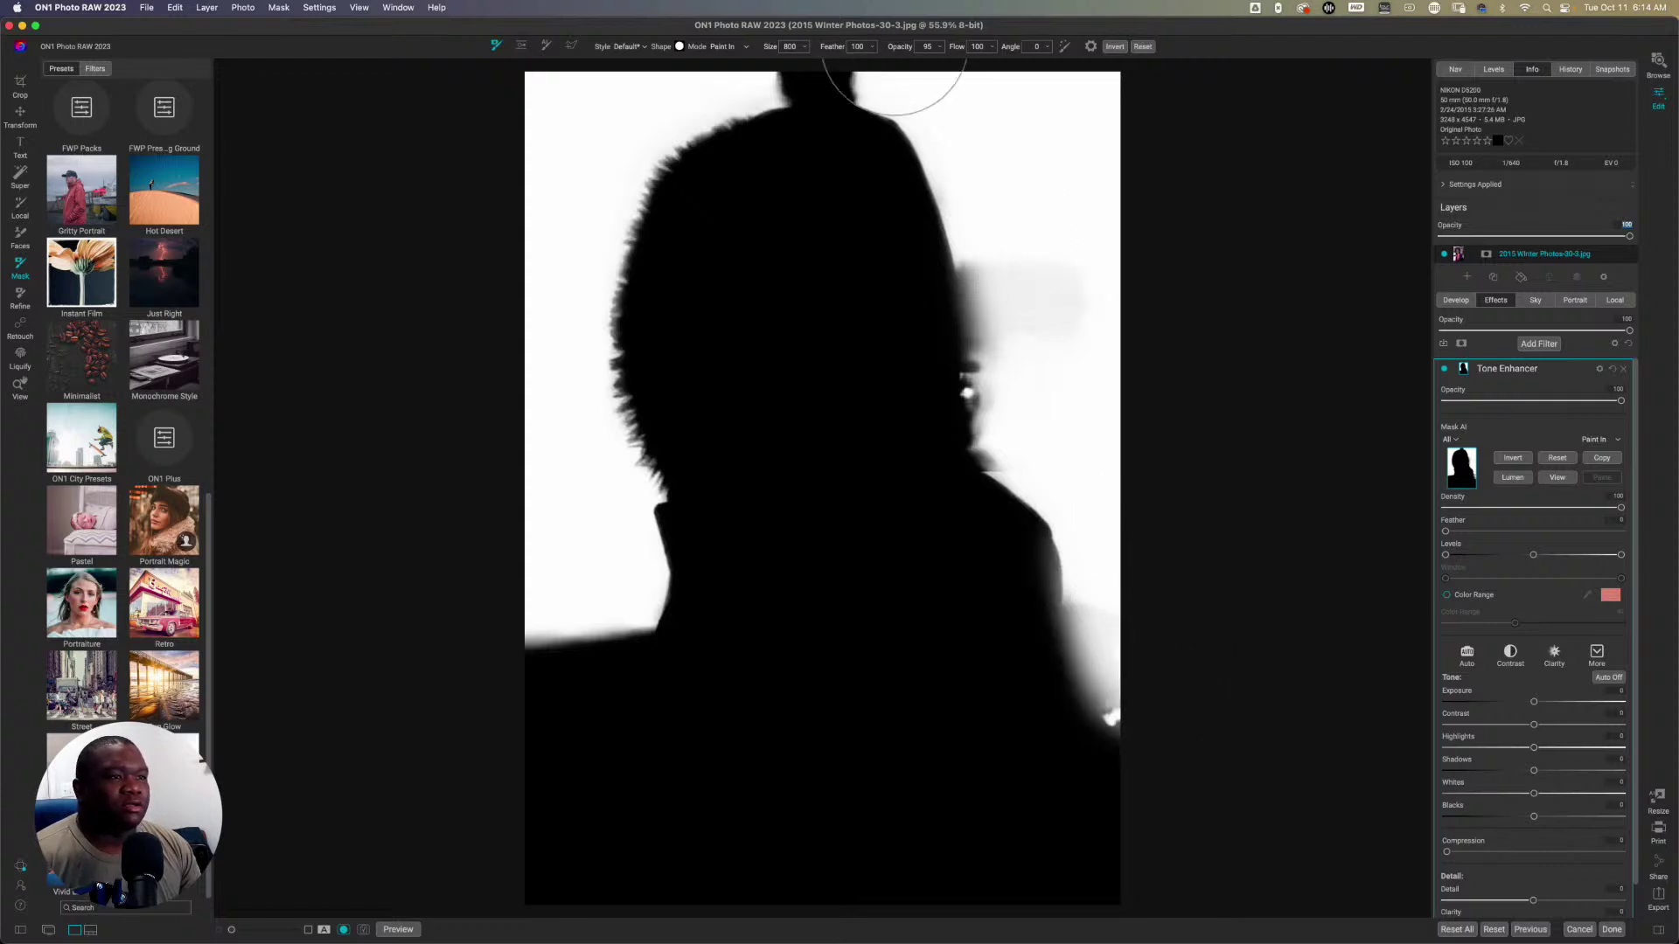
Step: Paint in the missed background above the hood with a 175-size brush, raising the brush opacity to 100
key("bracketleft")
key("bracketleft")
key("bracketleft")
key("bracketleft")
key("bracketleft")
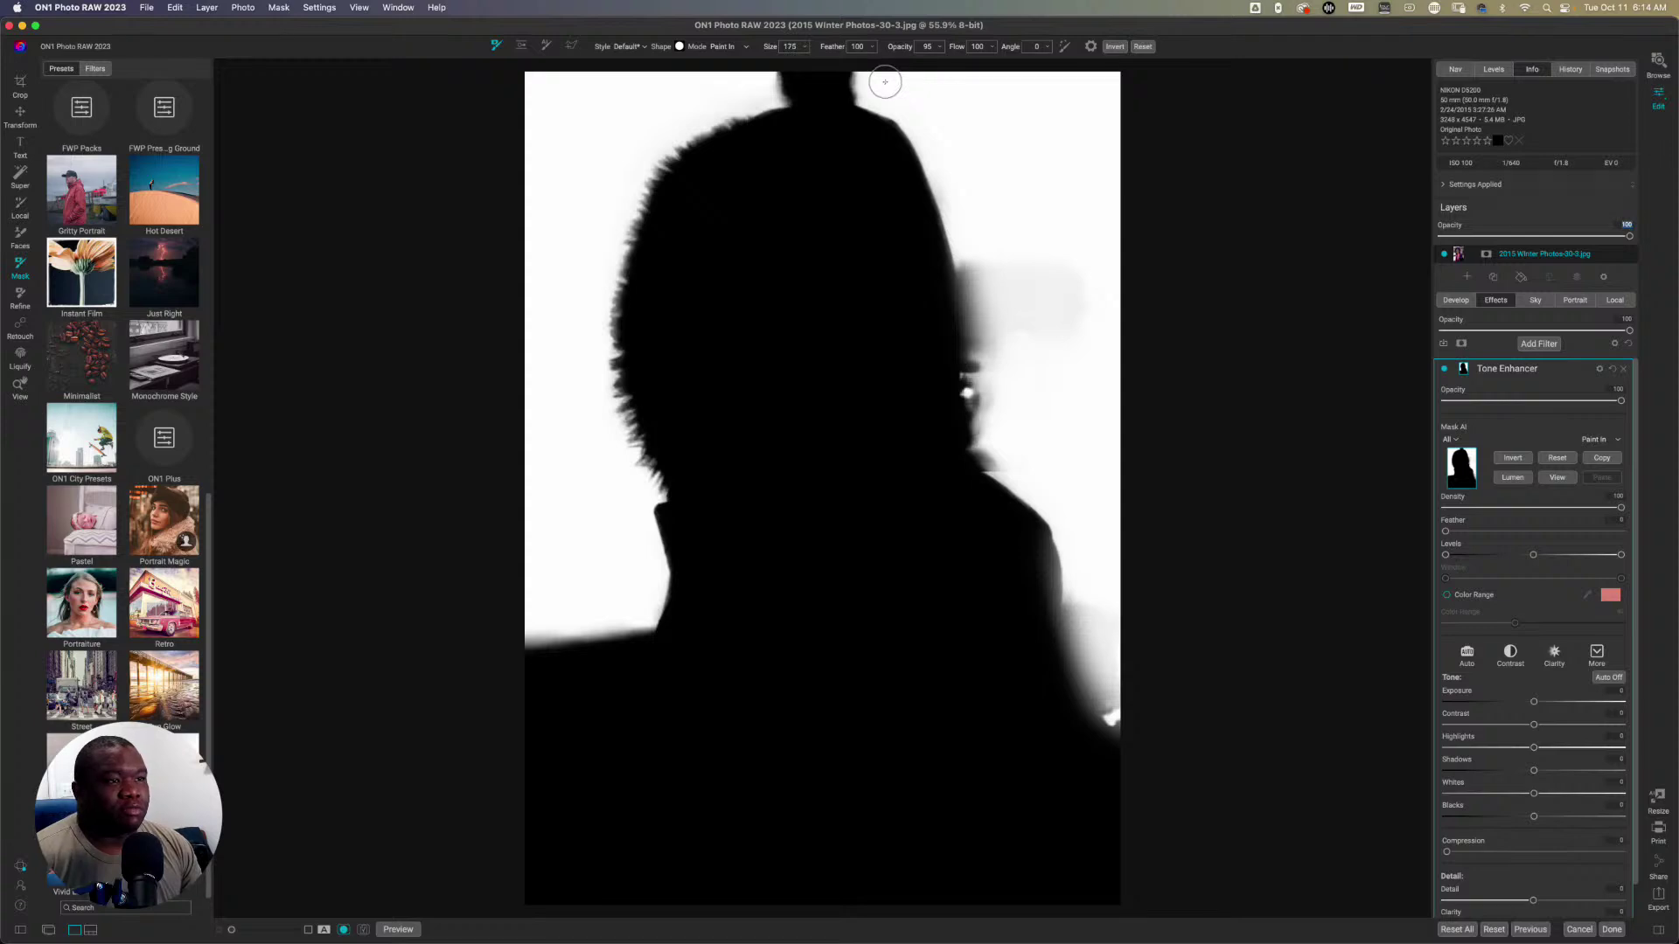
mouse_move(883, 85)
left_mouse_down()
mouse_move(749, 75)
mouse_move(840, 72)
mouse_move(875, 83)
mouse_move(737, 85)
mouse_move(893, 75)
mouse_move(881, 86)
mouse_move(997, 50)
left_mouse_up()
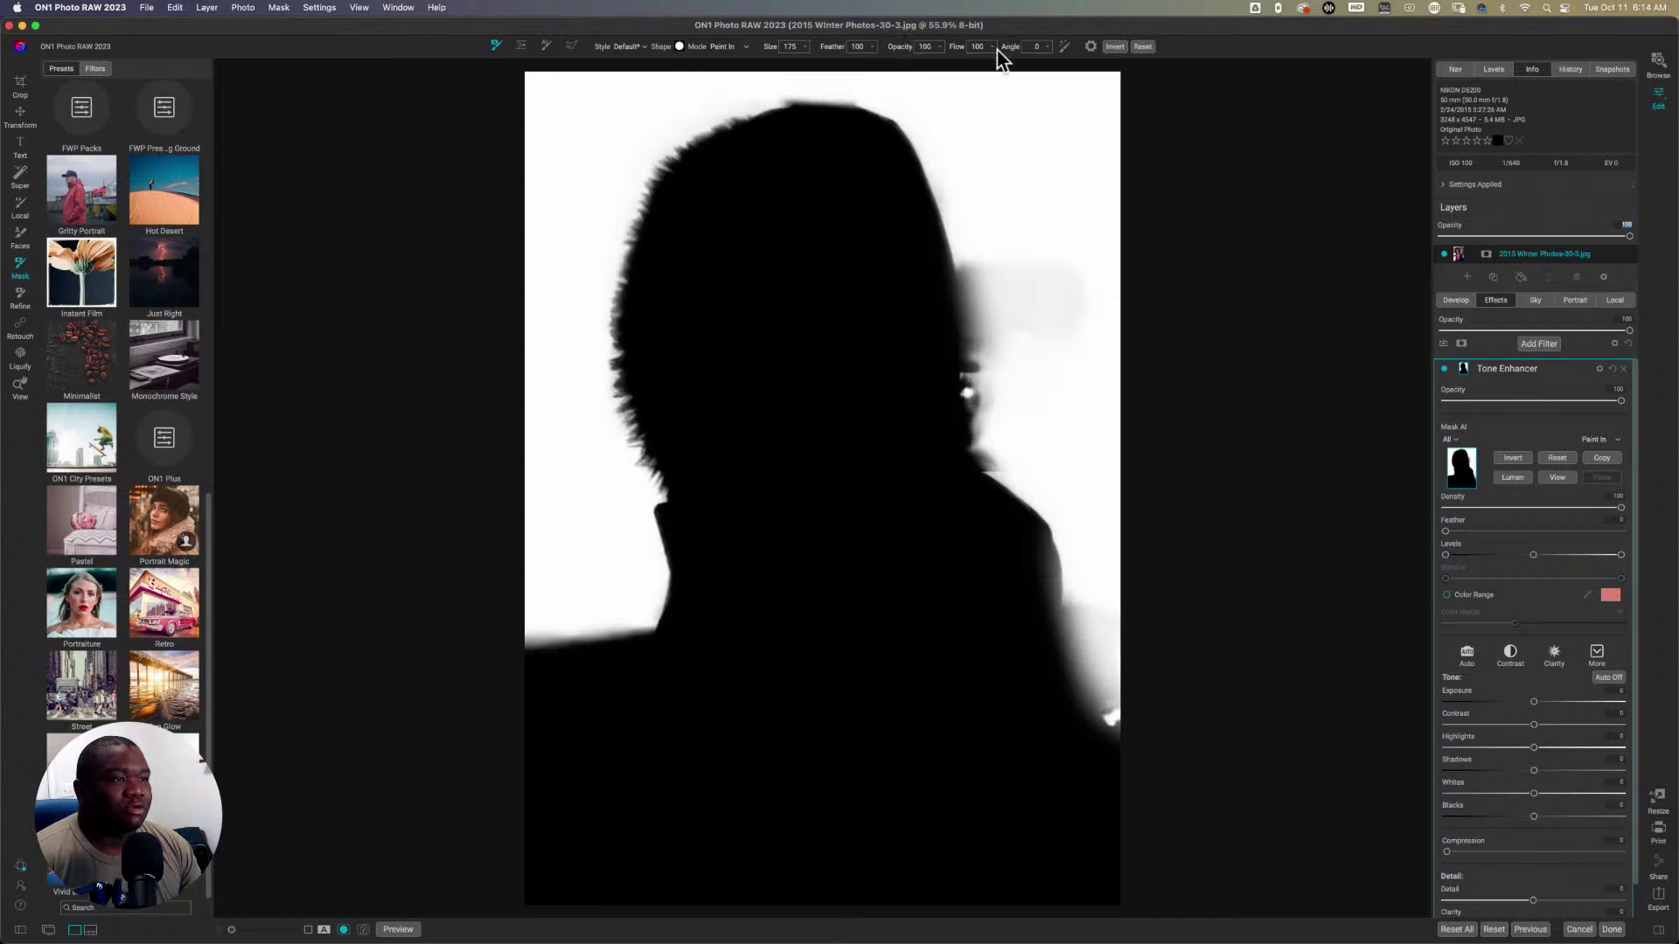
mouse_move(837, 83)
left_mouse_down()
mouse_move(851, 82)
mouse_move(769, 84)
mouse_move(883, 94)
left_mouse_up()
Step: Paint the faint background patch along the hood's edge fully into the mask with a 200-size brush, and return to the photo view
key("bracketright")
key("bracketright")
key("bracketright")
key("bracketright")
key("bracketright")
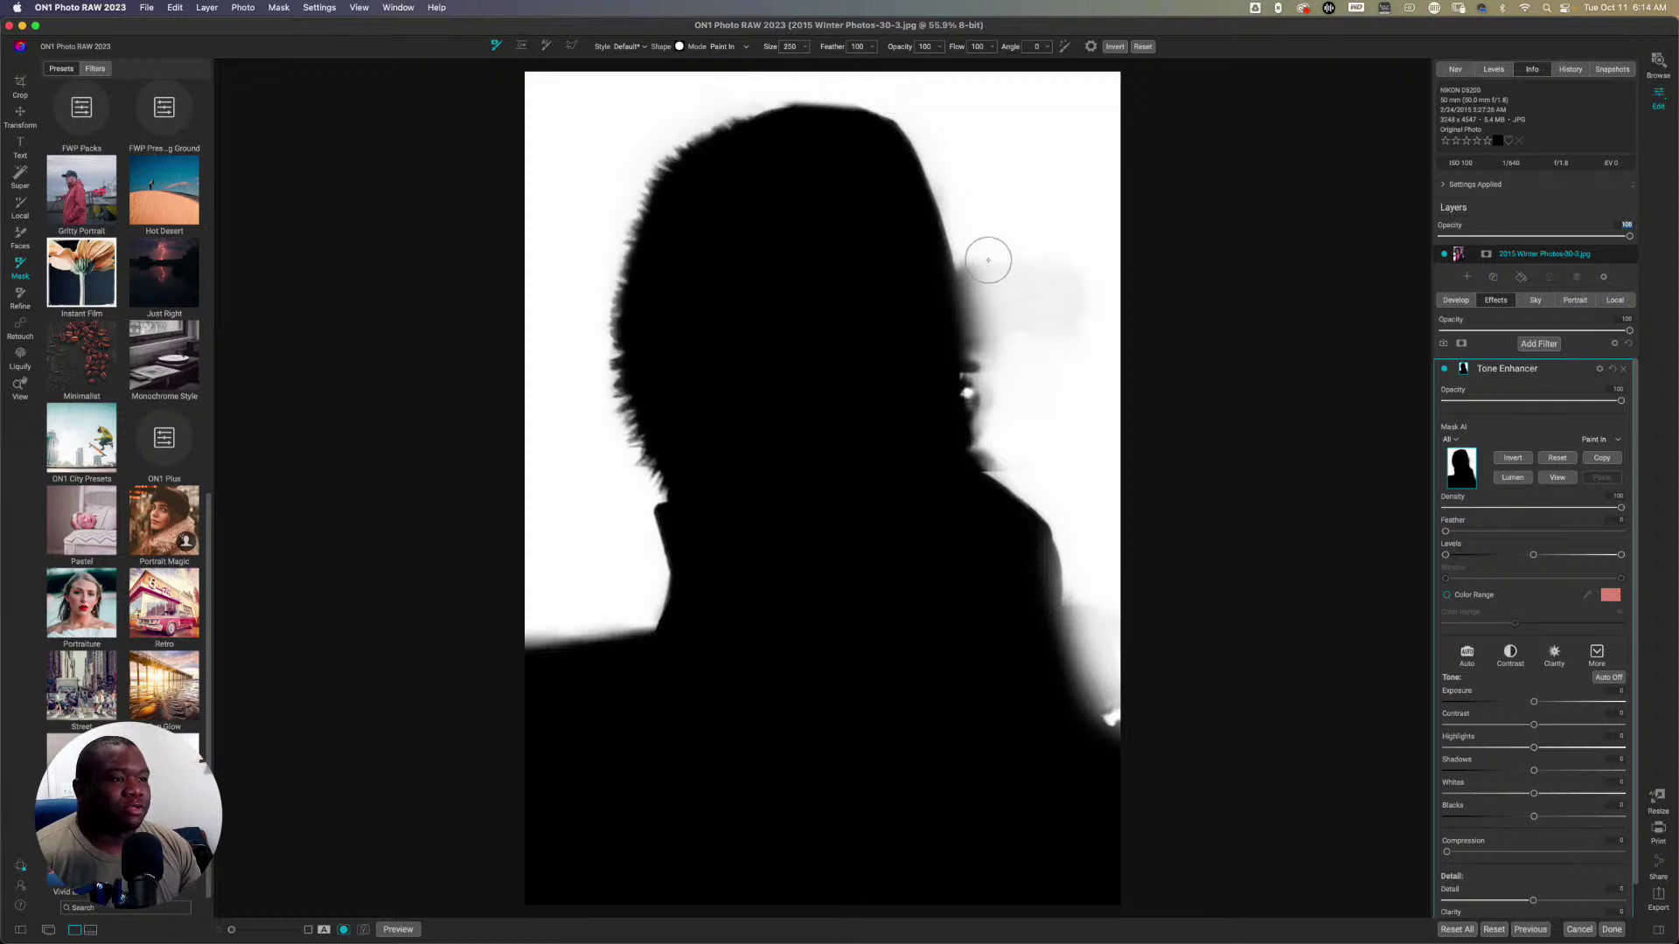
mouse_move(987, 252)
left_mouse_down()
mouse_move(1020, 371)
mouse_move(1034, 214)
mouse_move(1085, 368)
mouse_move(1036, 322)
mouse_move(1015, 356)
mouse_move(967, 225)
mouse_move(973, 239)
left_mouse_up()
key("bracketleft")
key("bracketleft")
key("bracketleft")
key("bracketleft")
mouse_move(974, 252)
left_mouse_down()
mouse_move(987, 397)
mouse_move(1052, 480)
left_mouse_up()
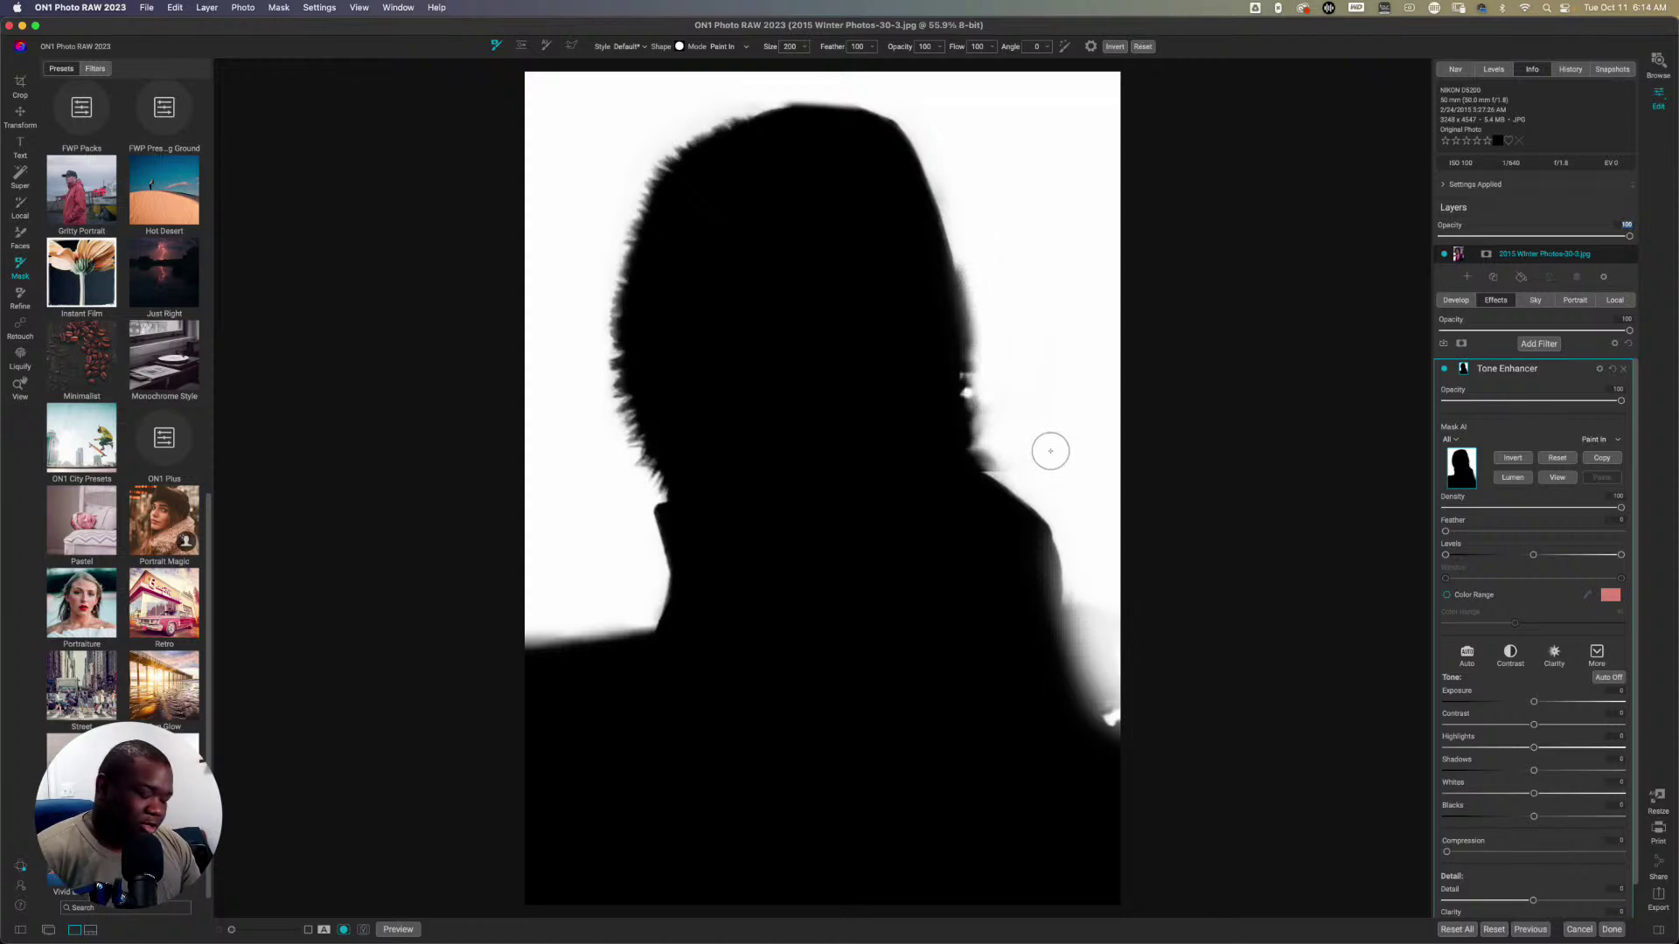
key("super+m")
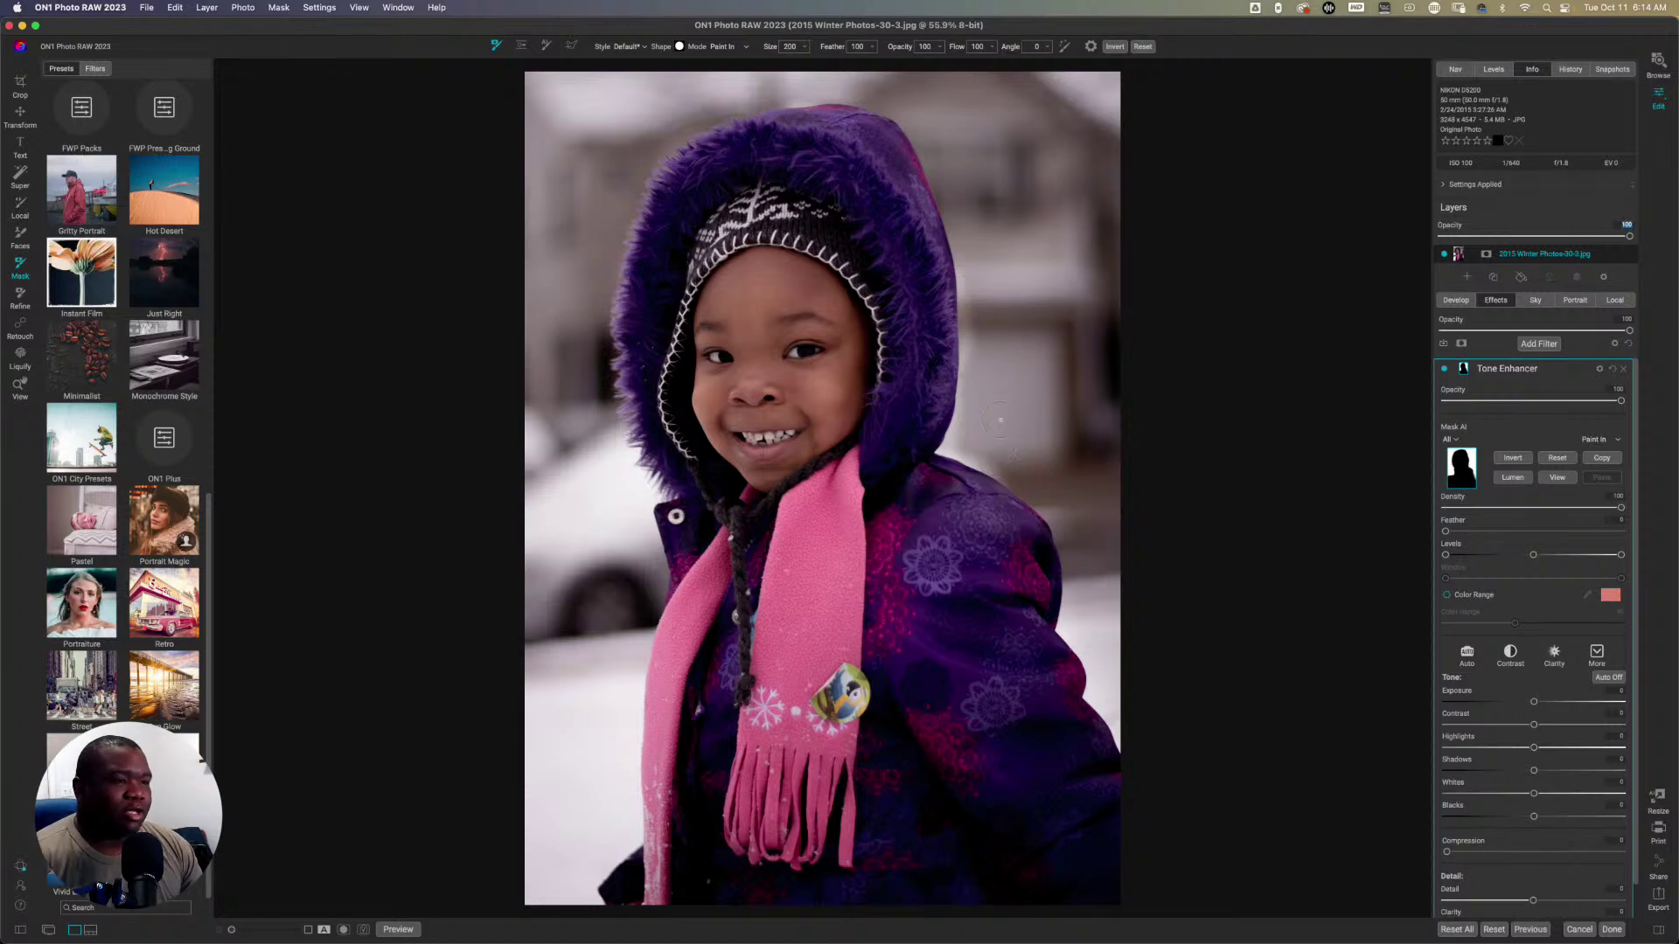
Step: Compare the photo with the Tone Enhancer filter off and on to examine the darkened background
key("bracketleft")
key("bracketleft")
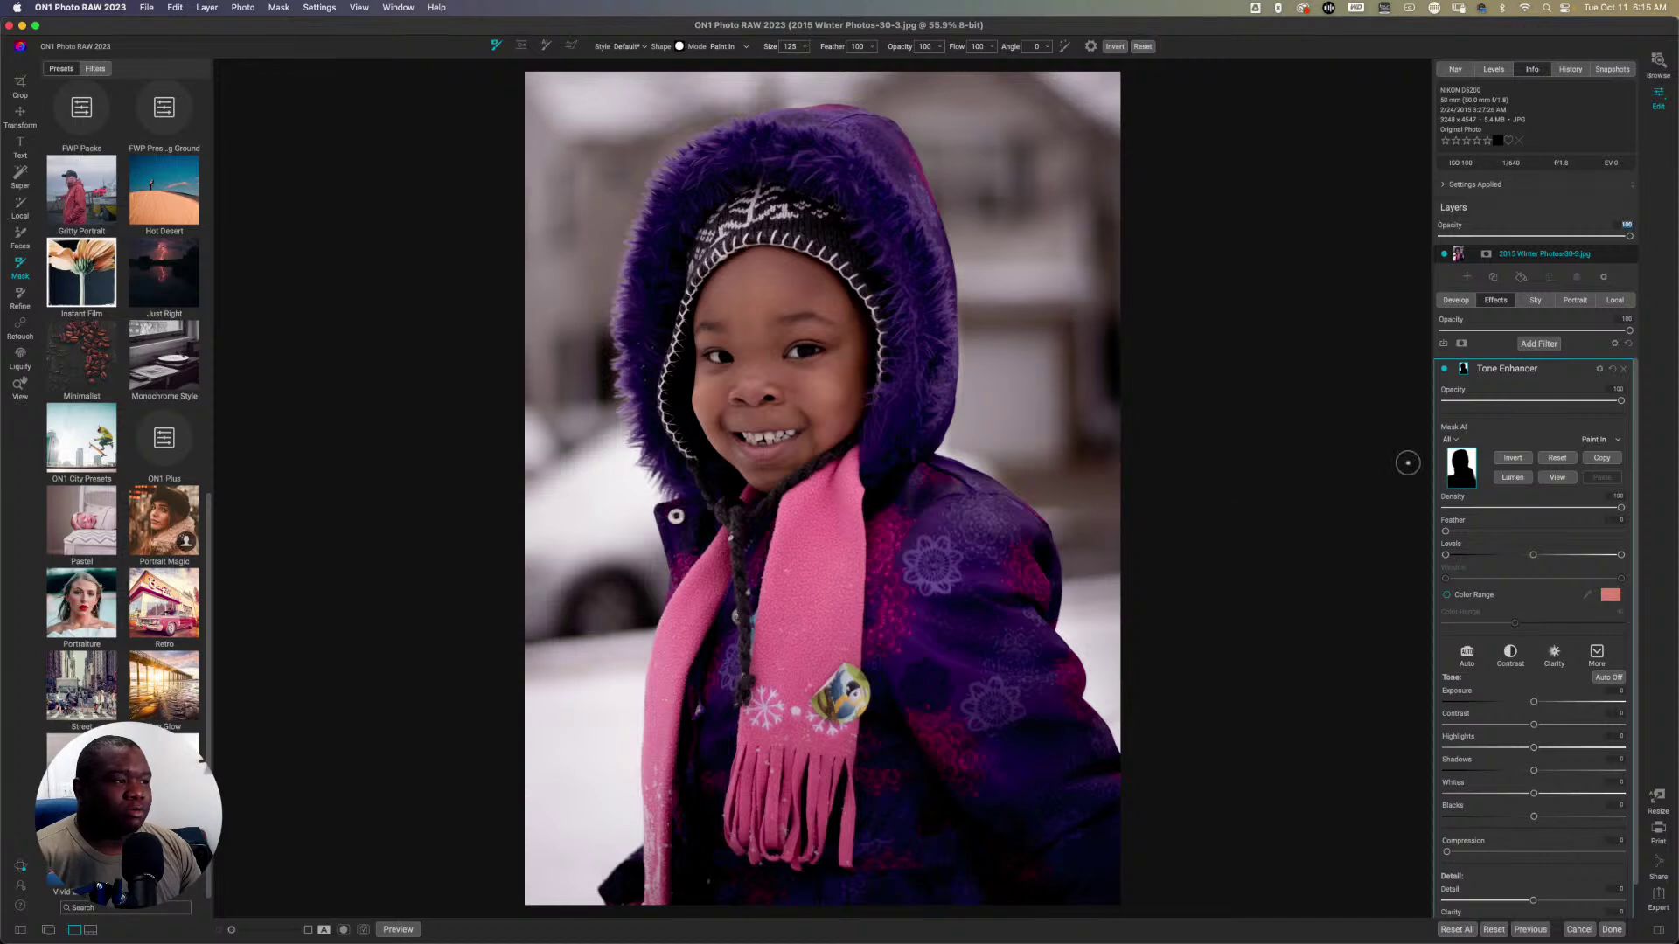
left_click(1444, 368)
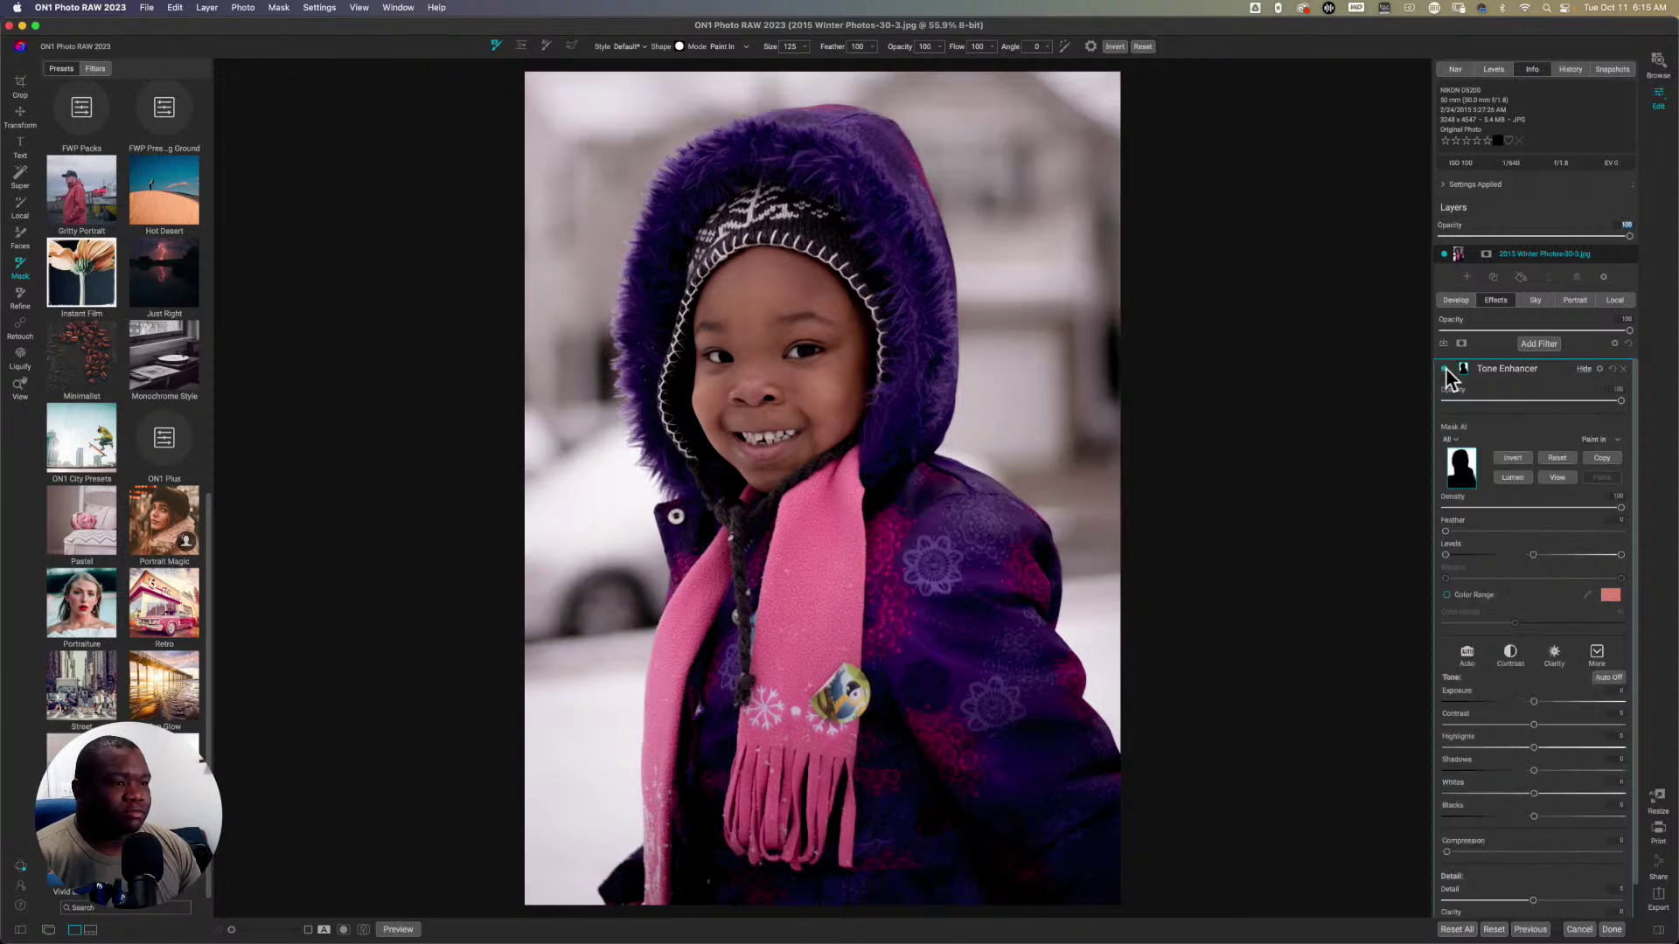
left_click(1444, 368)
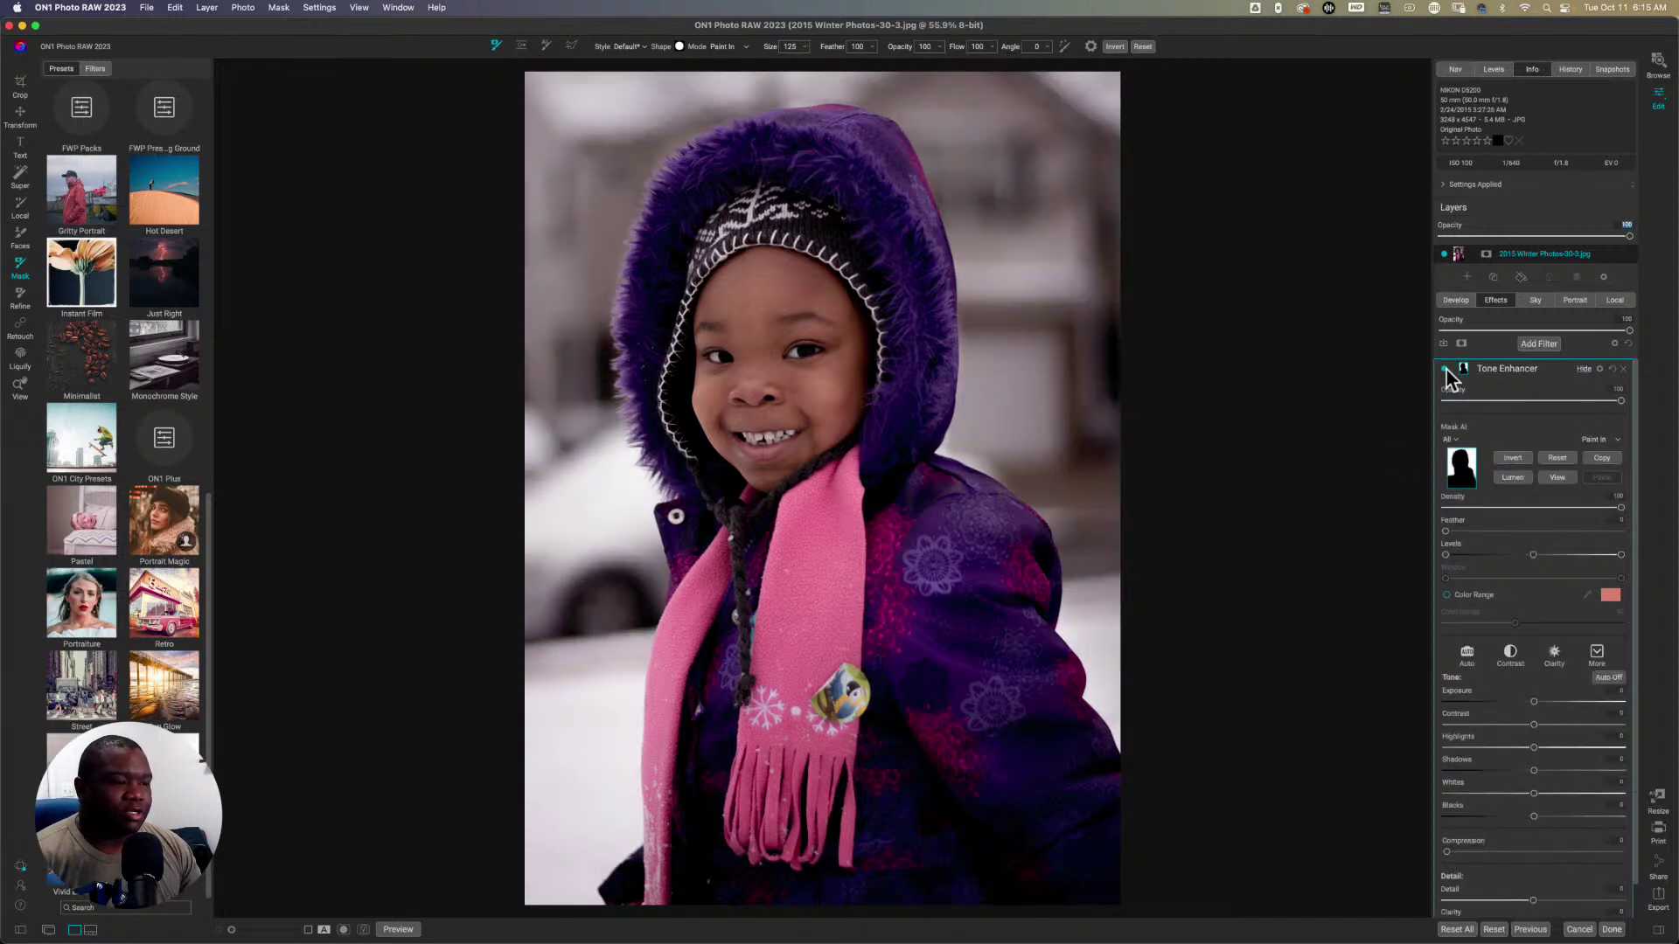
left_click(1444, 370)
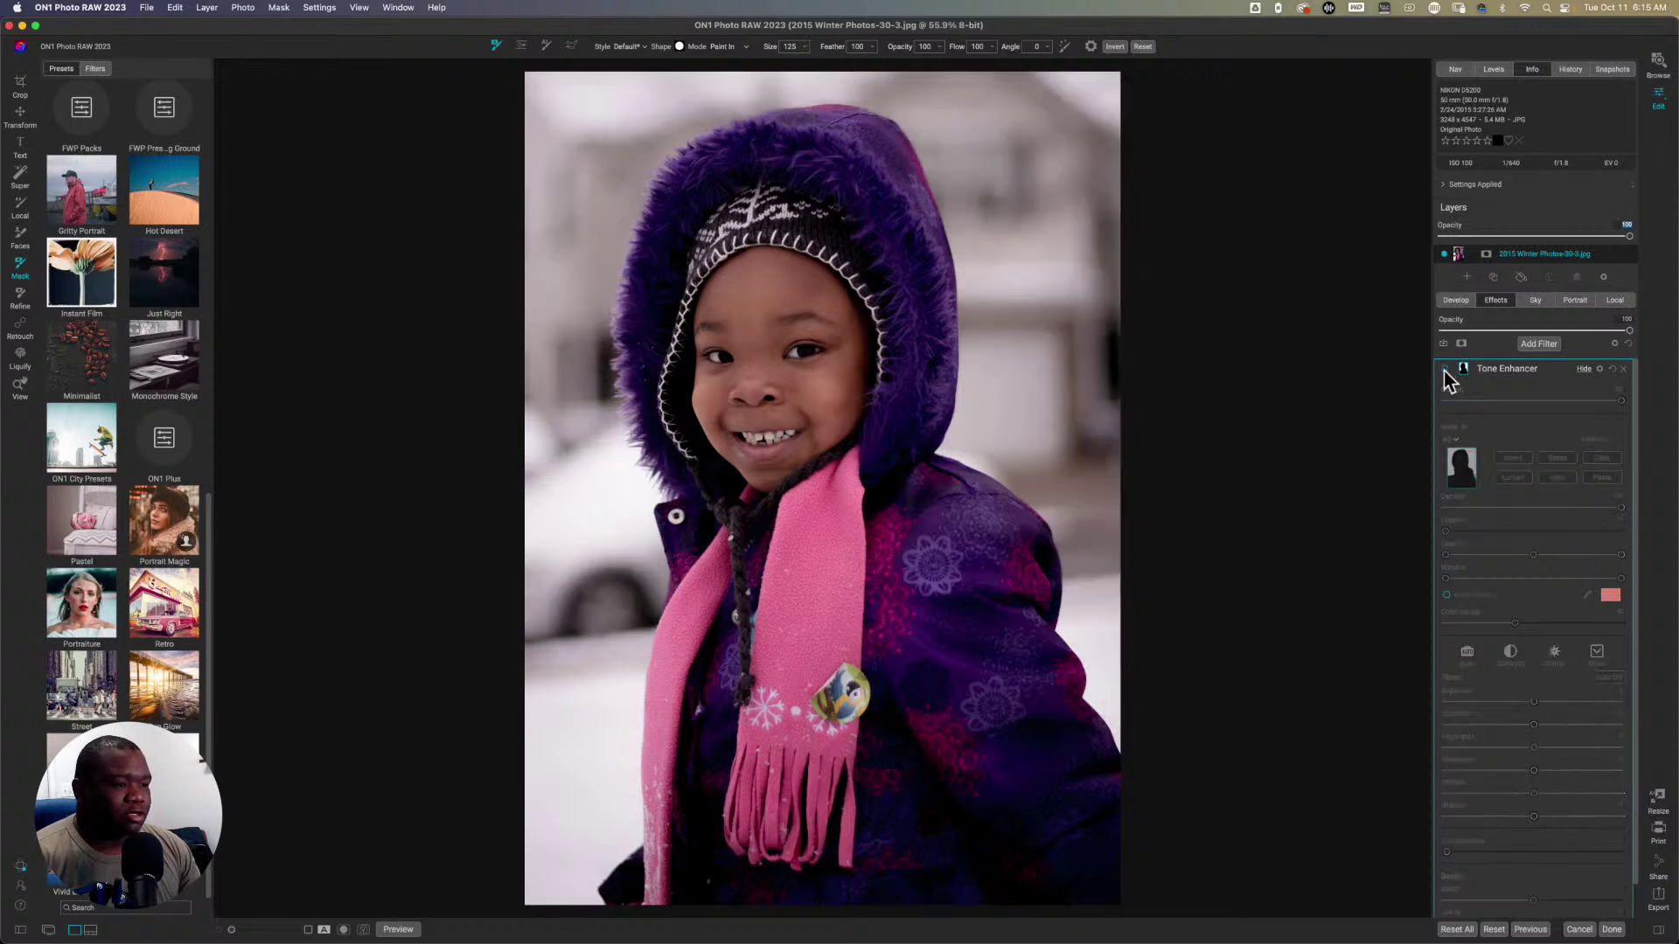
left_click(1443, 369)
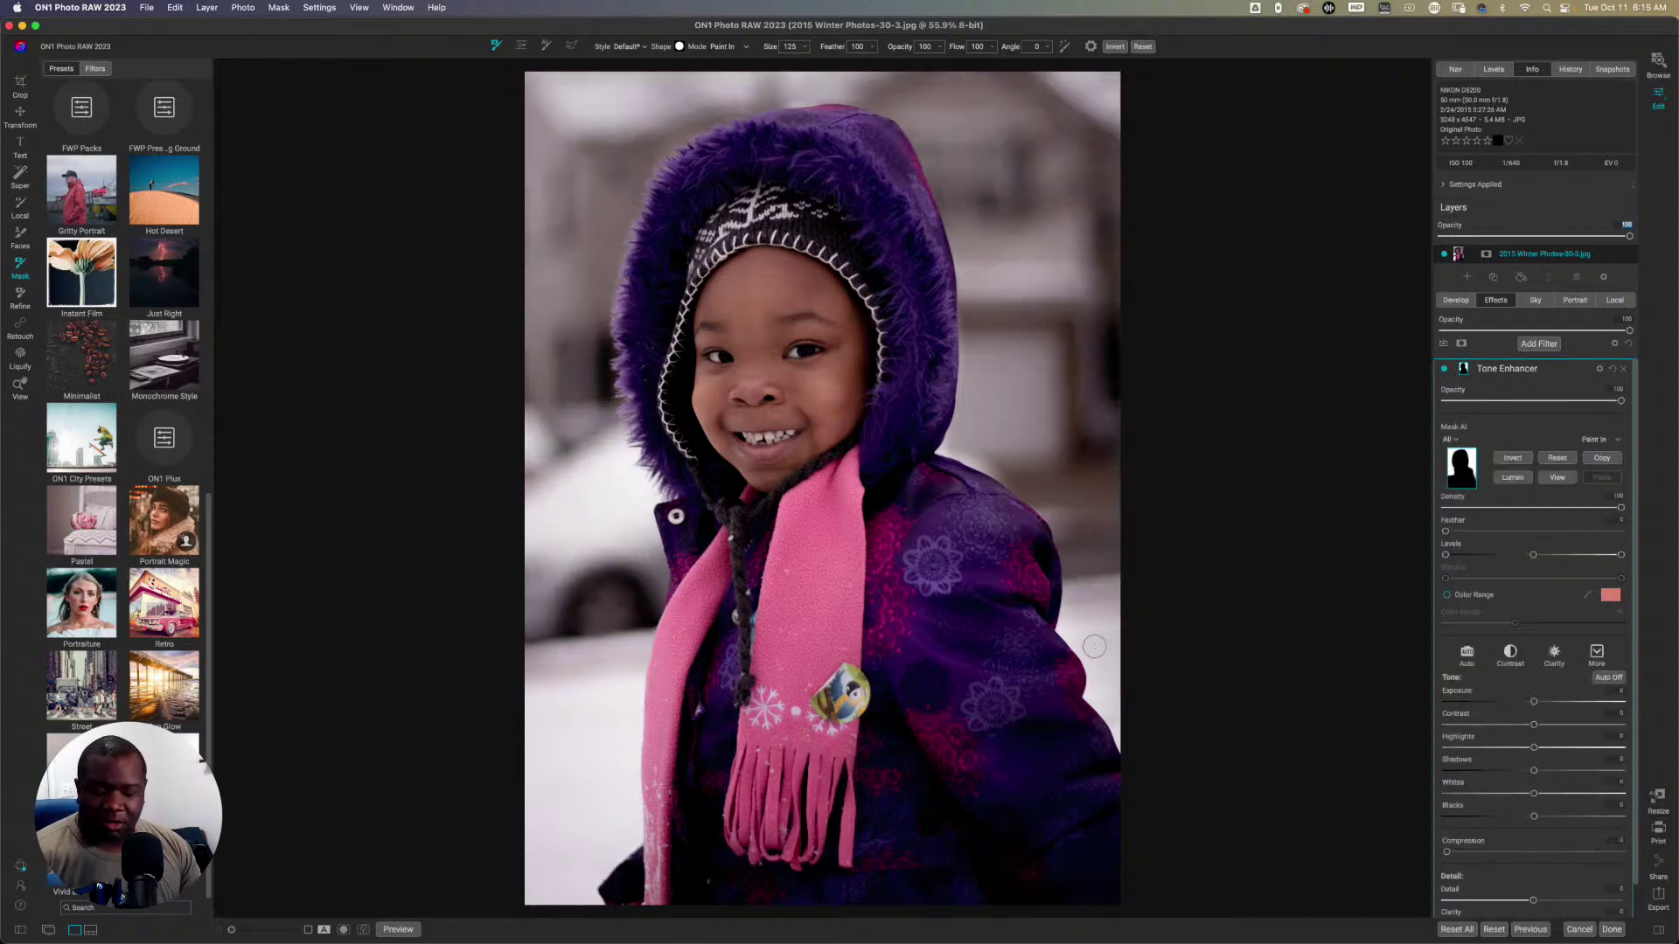
key("bracketright")
key("bracketright")
key("bracketright")
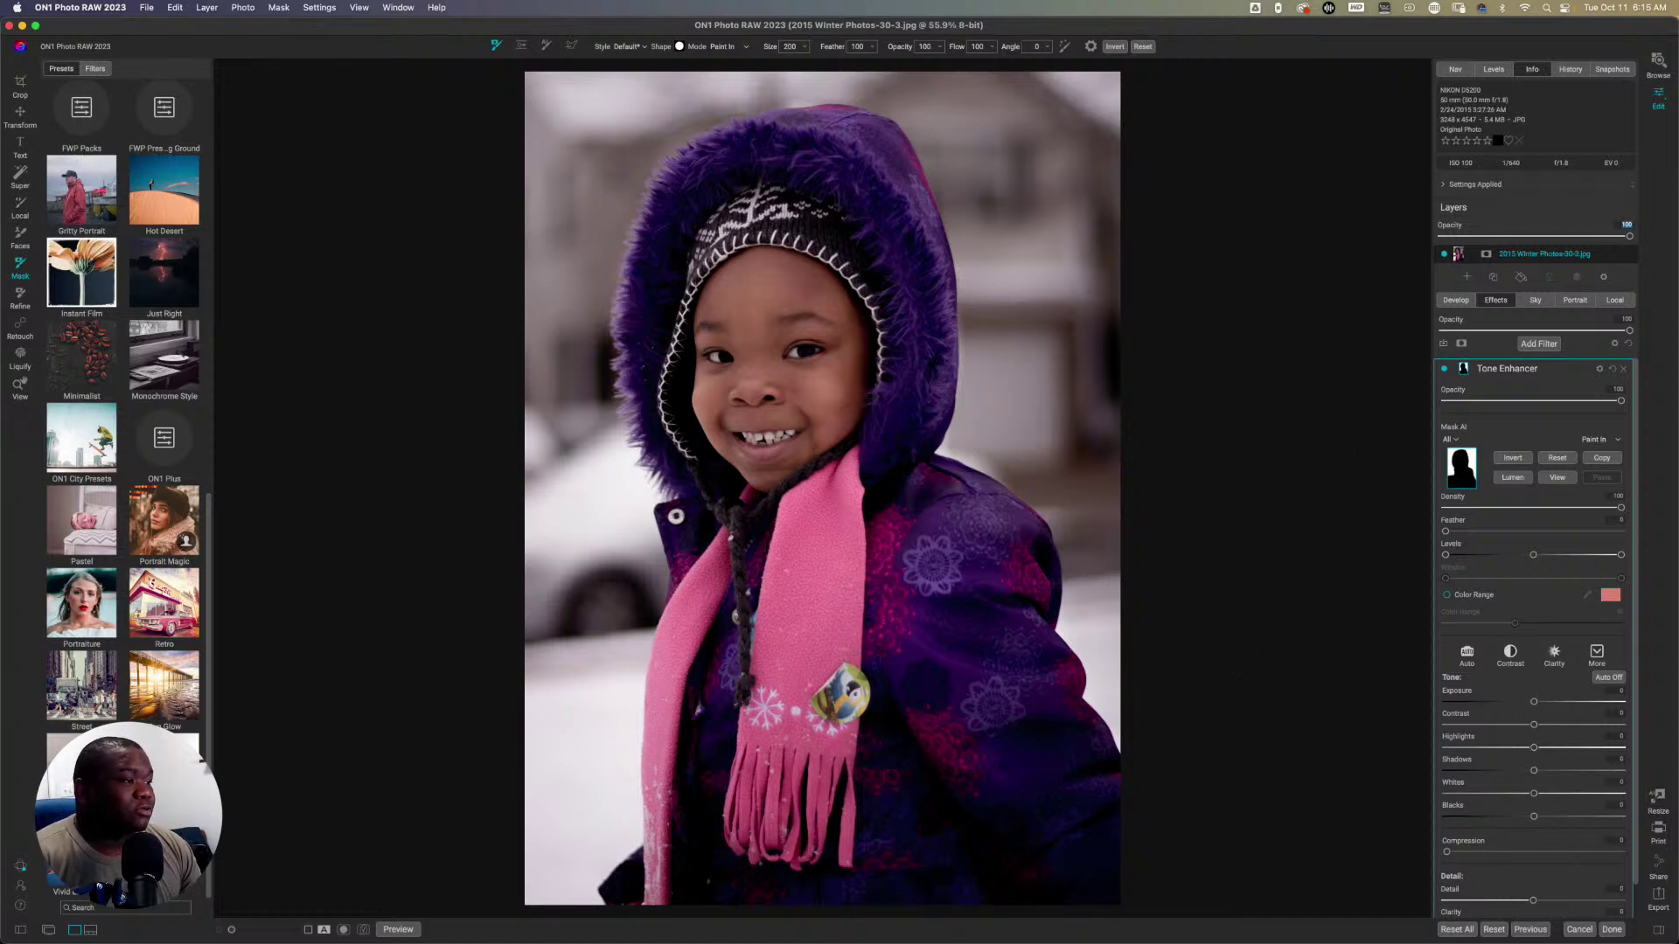
Step: Turn off the Tone Enhancer filter and send the photo to the Luminar Neo plug-in
left_click(1444, 371)
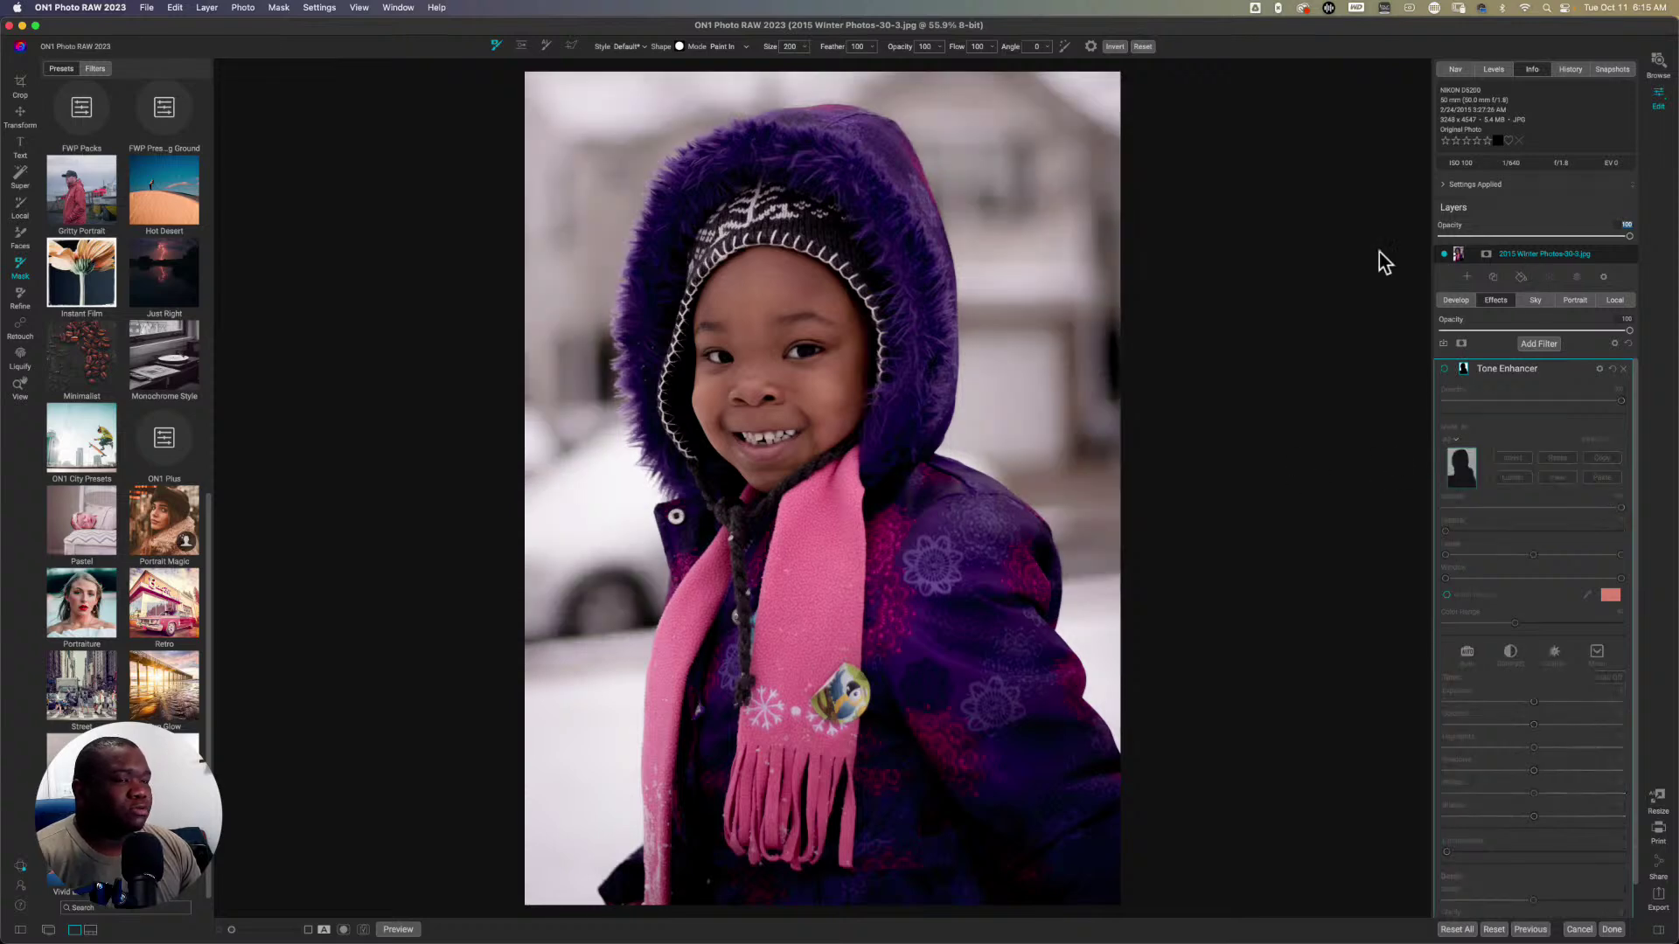
left_click(207, 7)
mouse_move(247, 200)
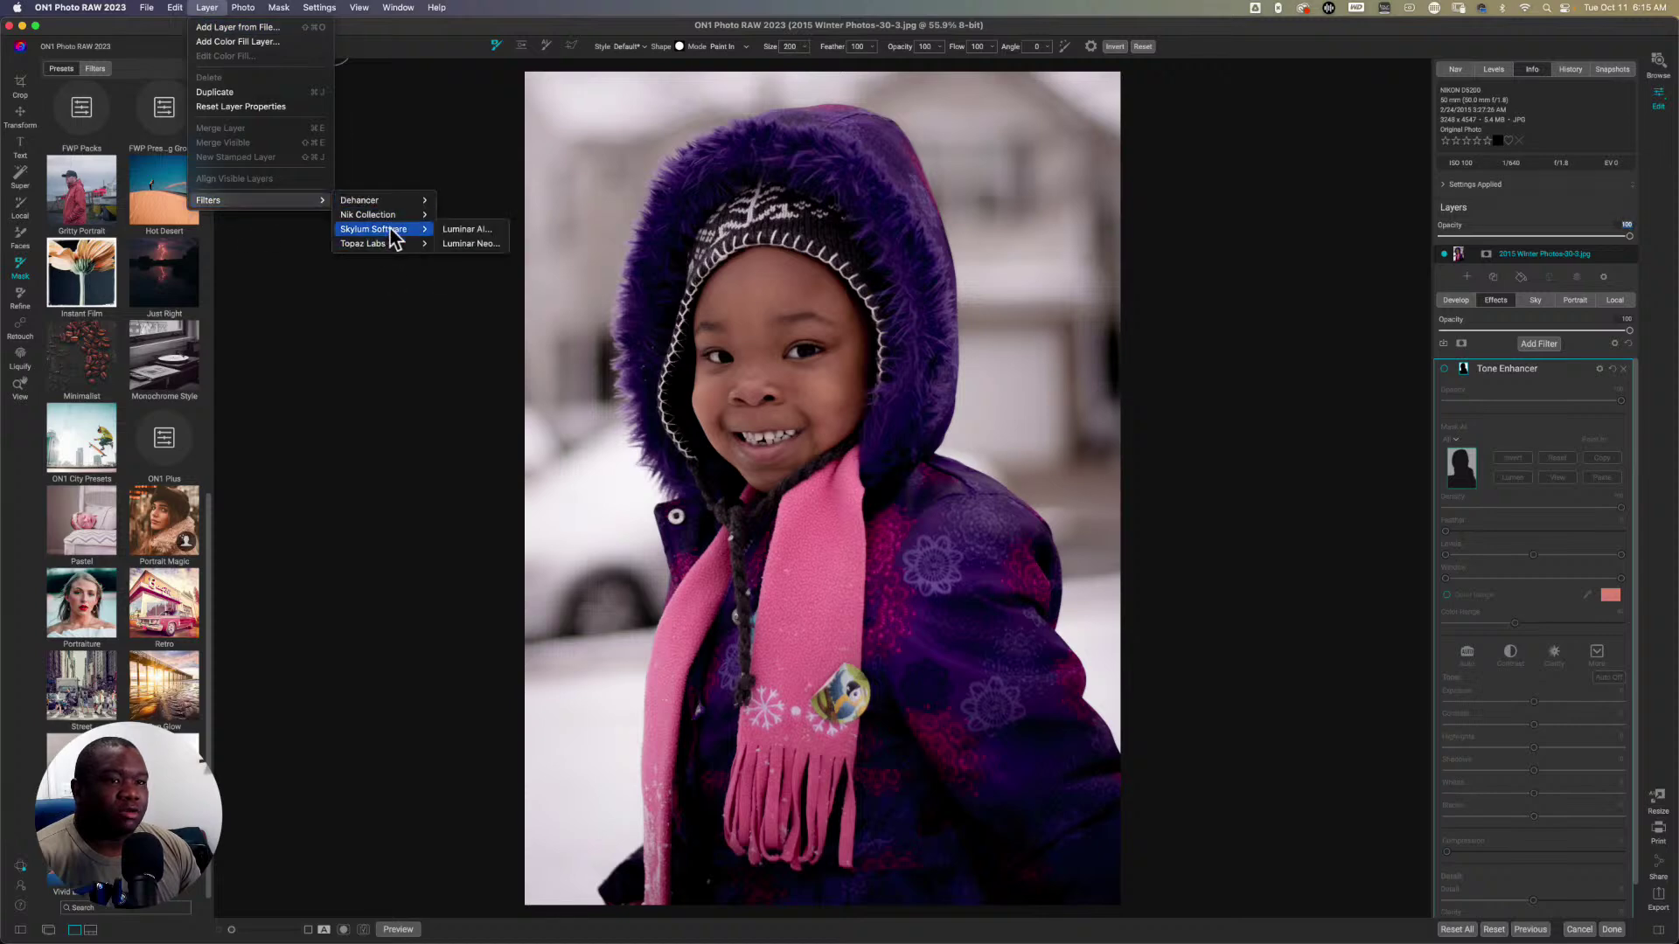
left_click(455, 245)
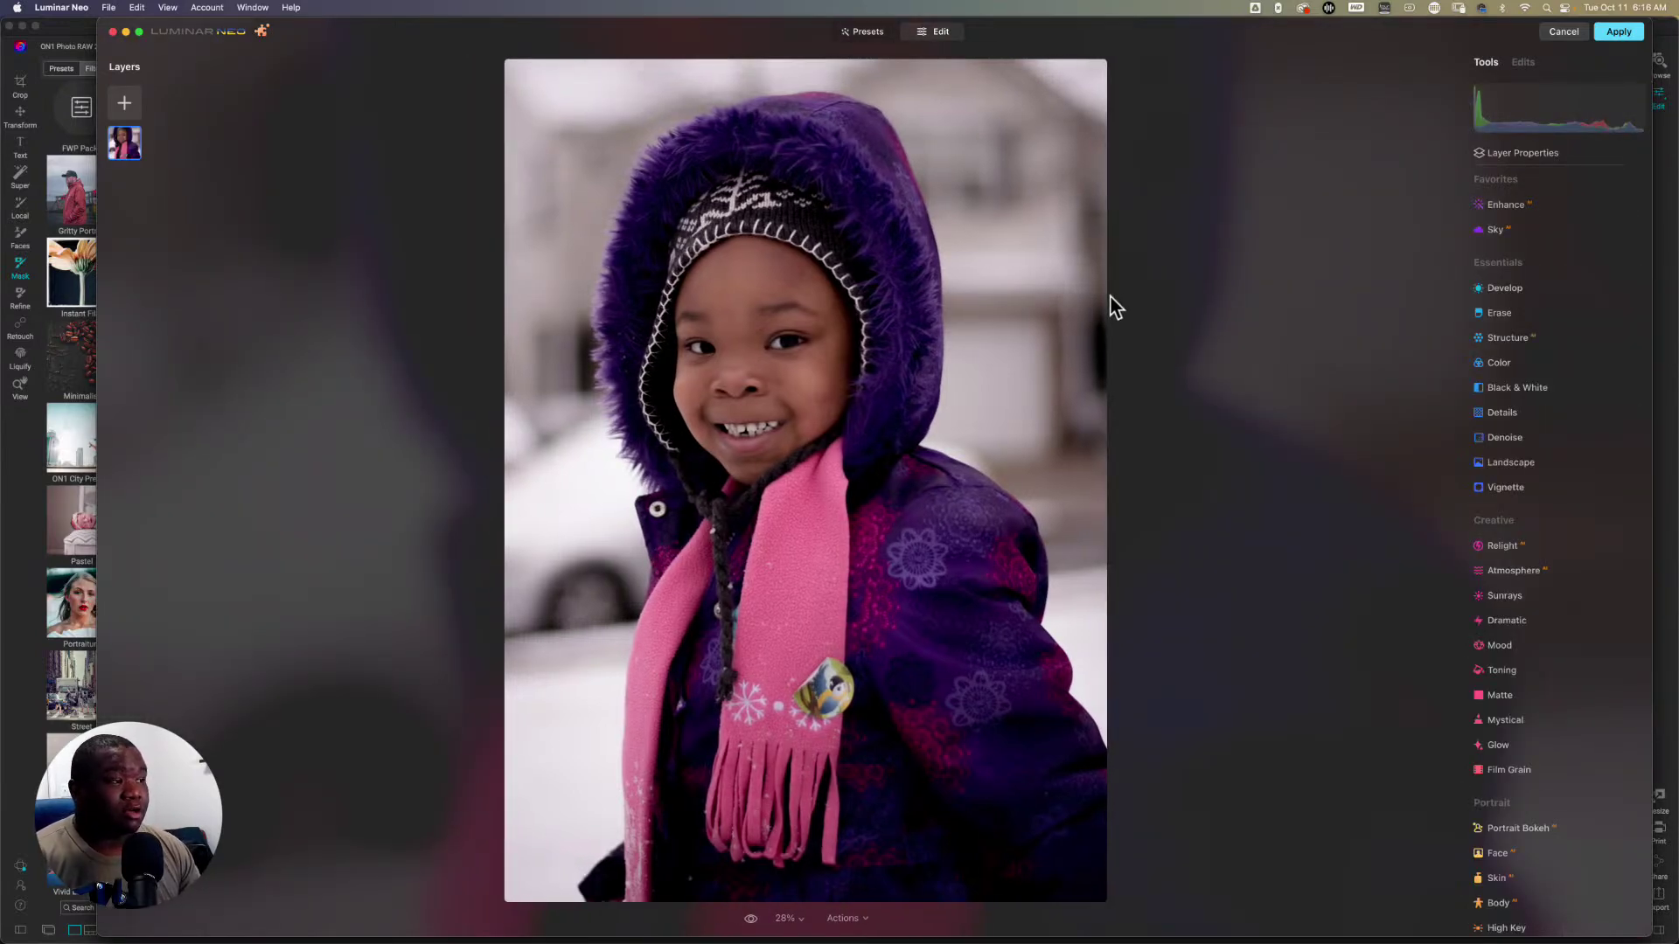
Step: Run Mask AI in the layer's masking properties and check its detected categories, trying Human
left_click(1529, 154)
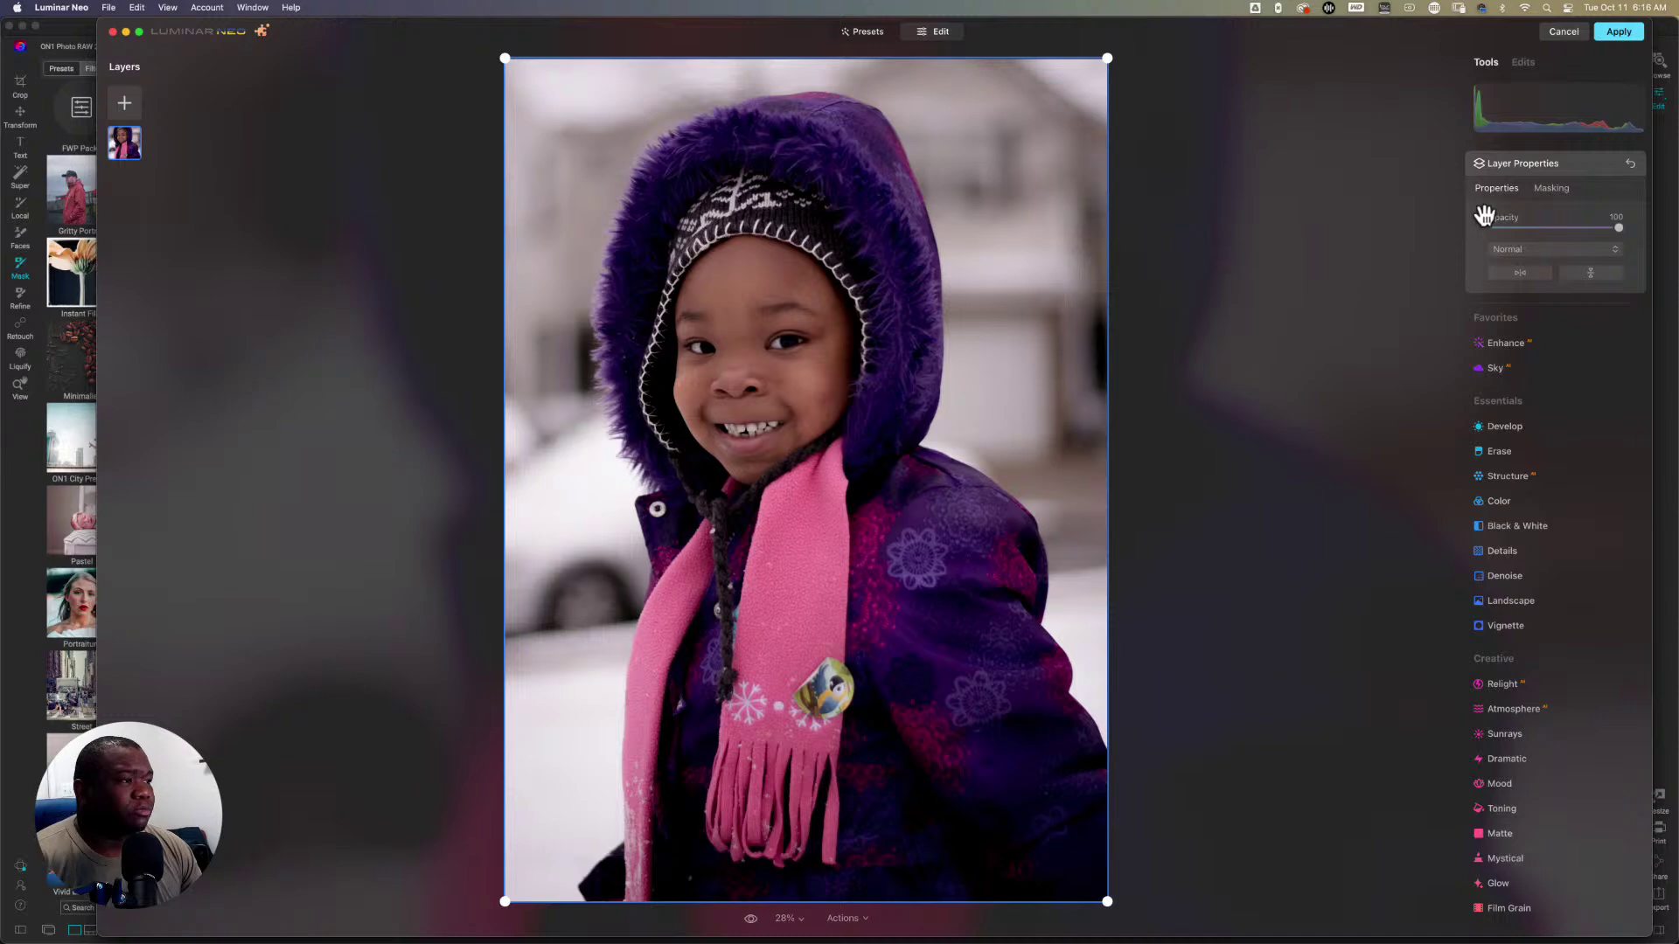
left_click(1552, 188)
left_click(1511, 348)
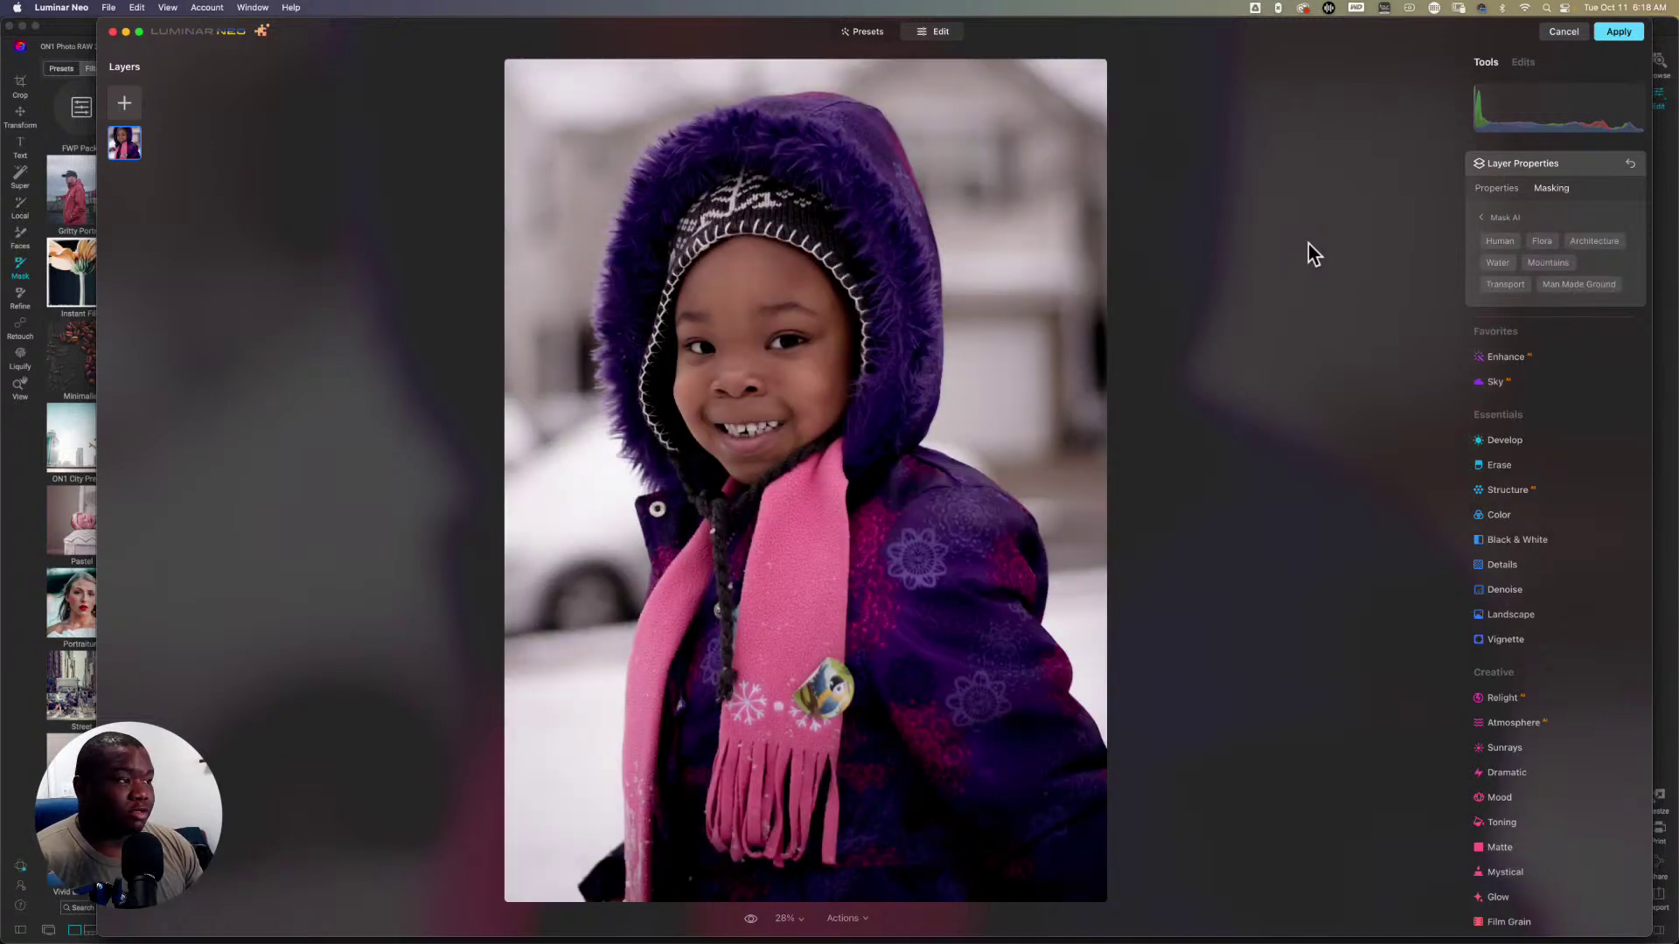
left_click(1501, 244)
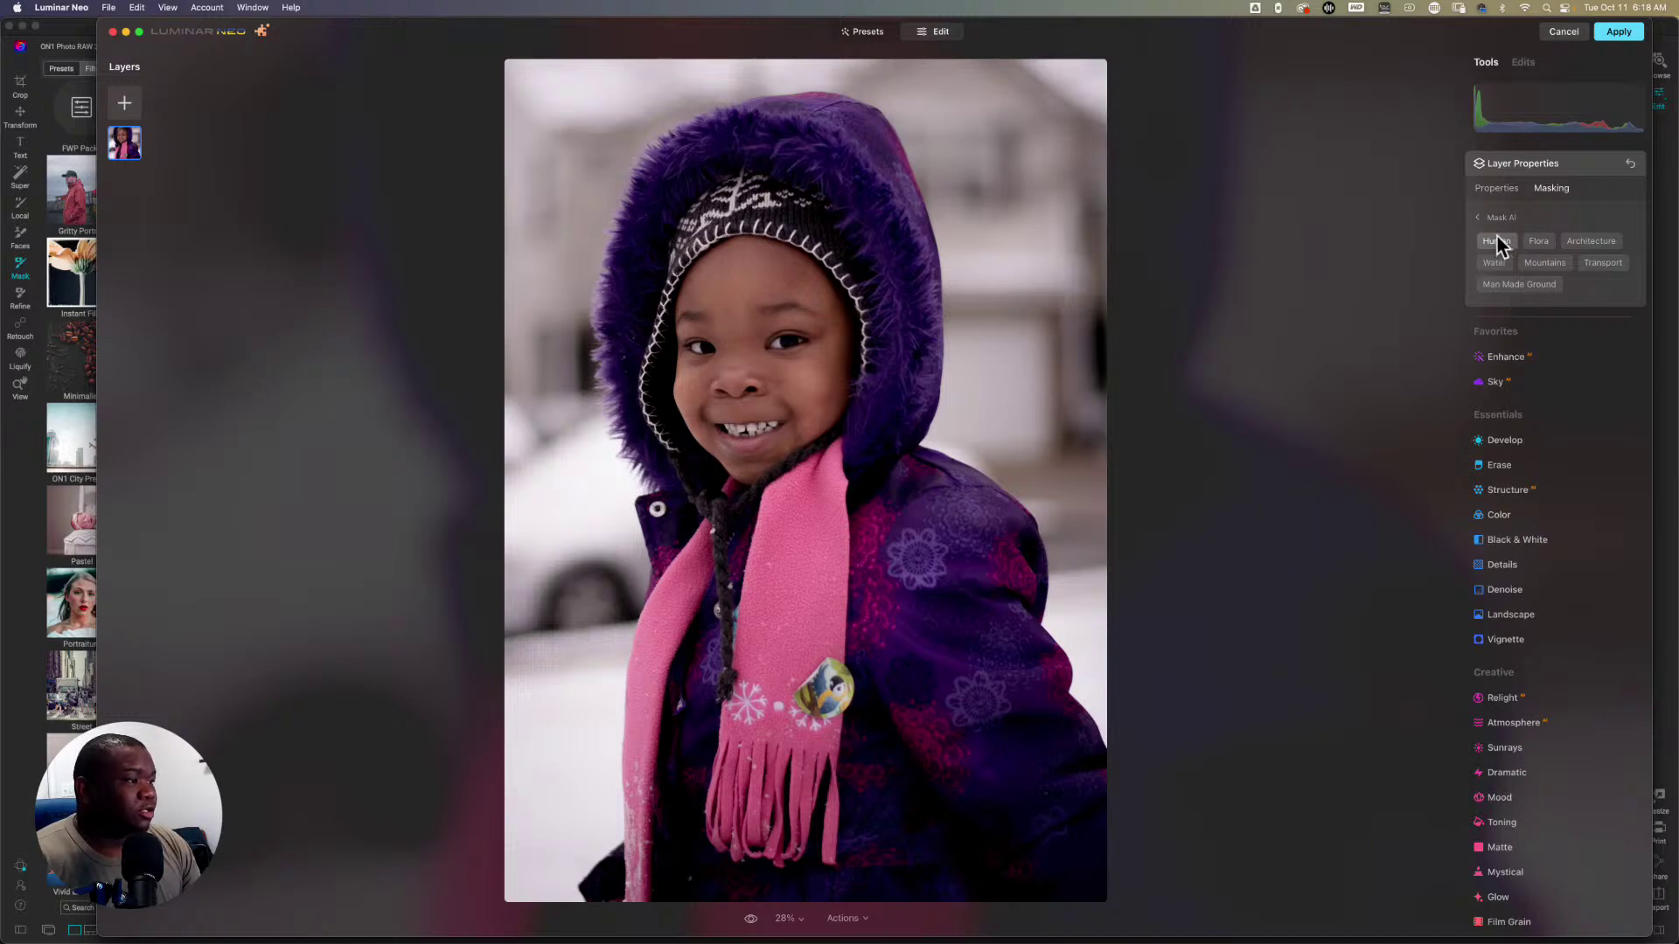
Step: Run Mask AI on the photo in the Develop tool and expand its mask actions
left_click(1503, 441)
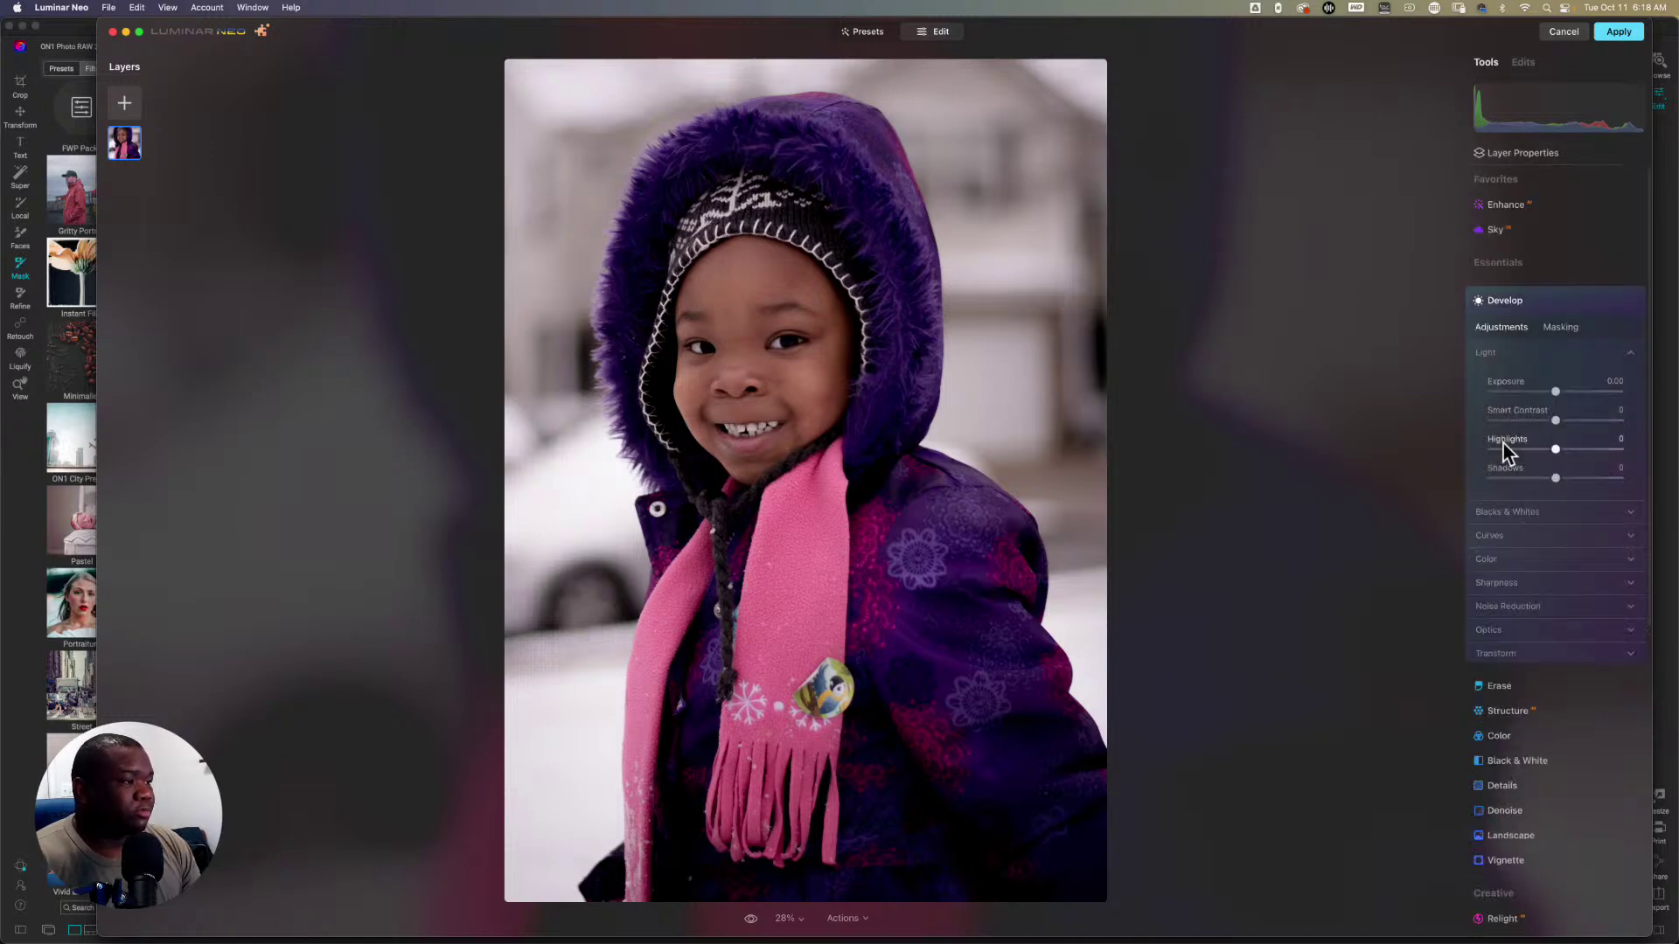
left_click(1557, 329)
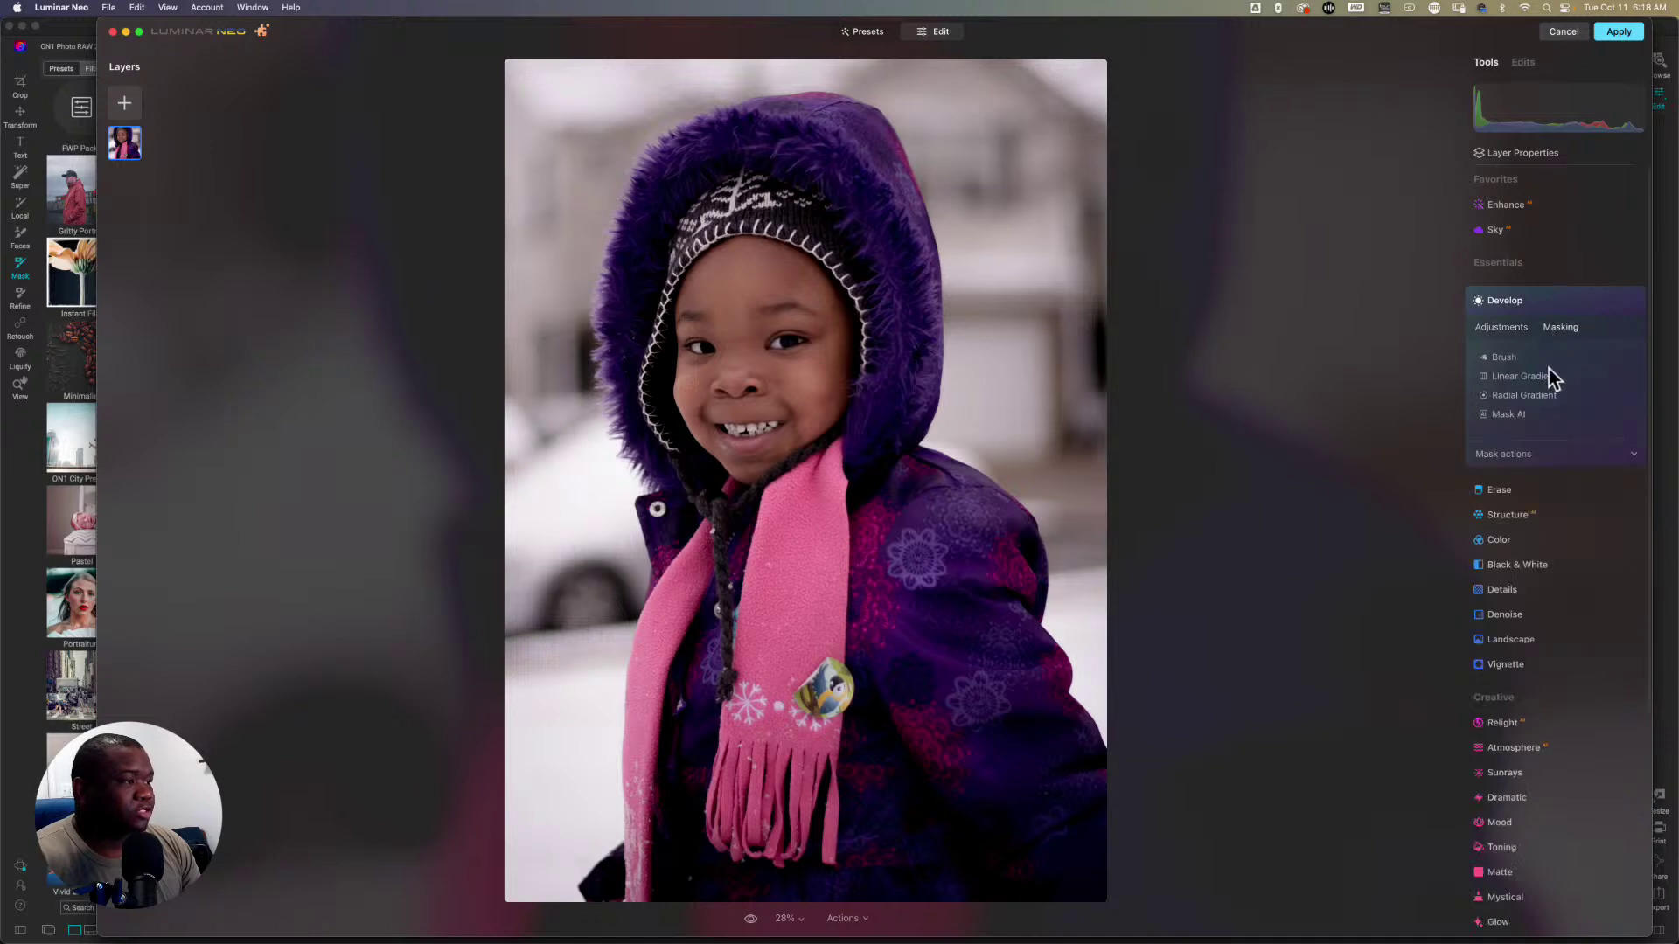
left_click(1514, 416)
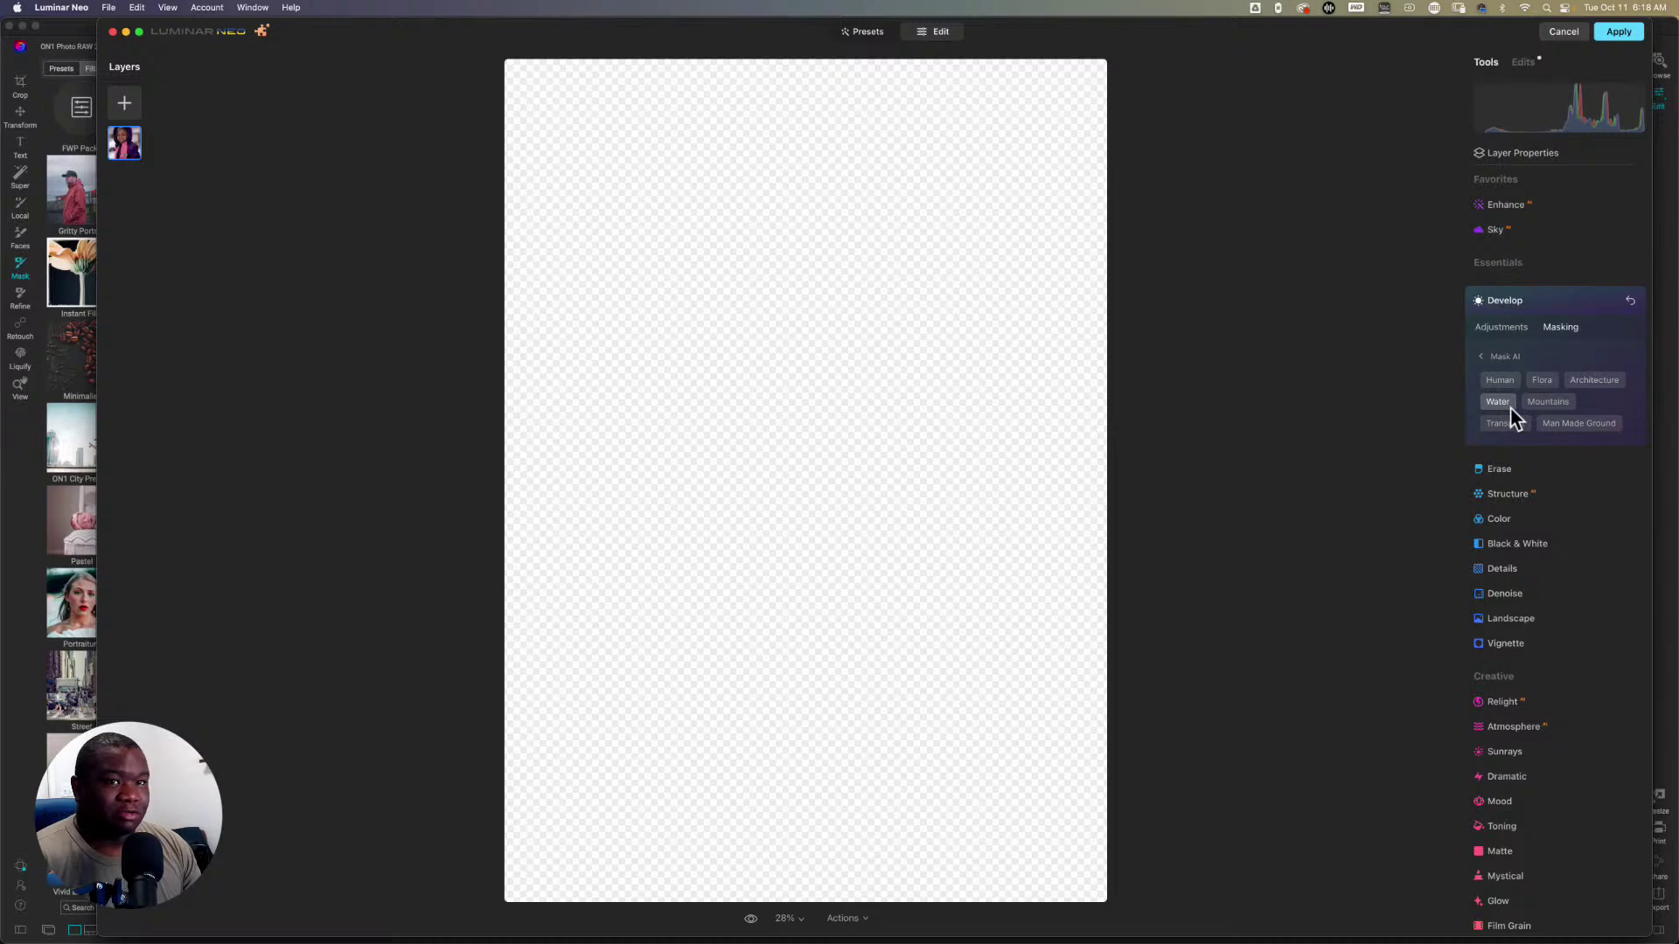
left_click(1493, 359)
left_click(1532, 461)
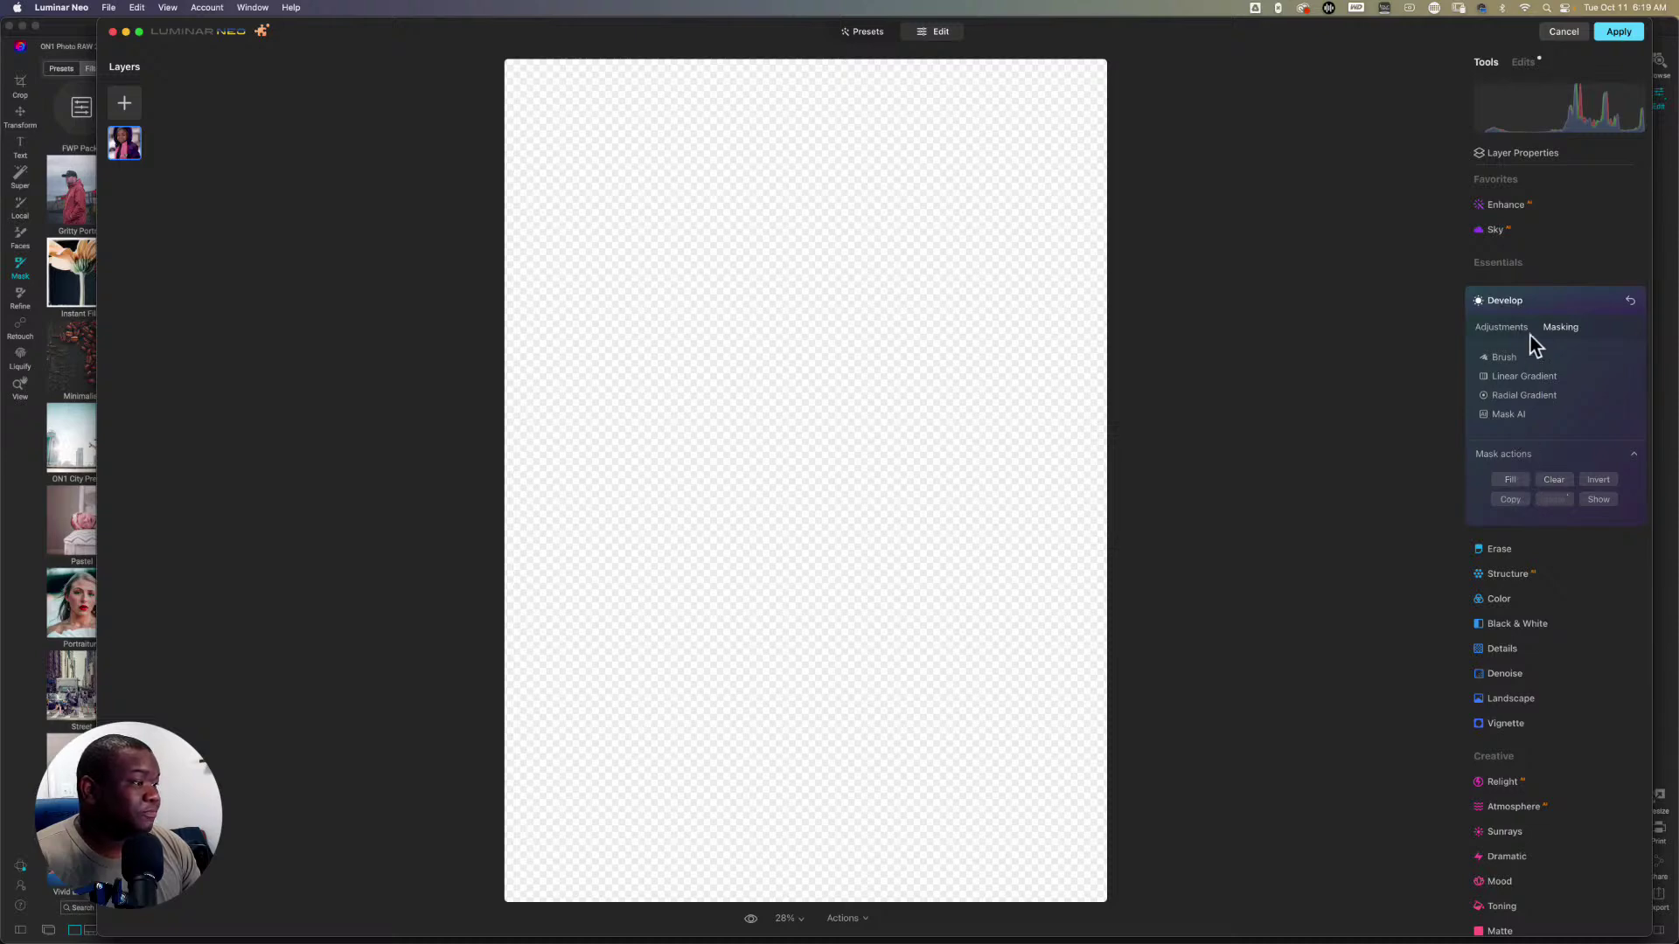
Step: Check Mask AI and the mask actions in the layer's masking properties, and quit the plug-in without applying changes
left_click(1493, 160)
left_click(1548, 188)
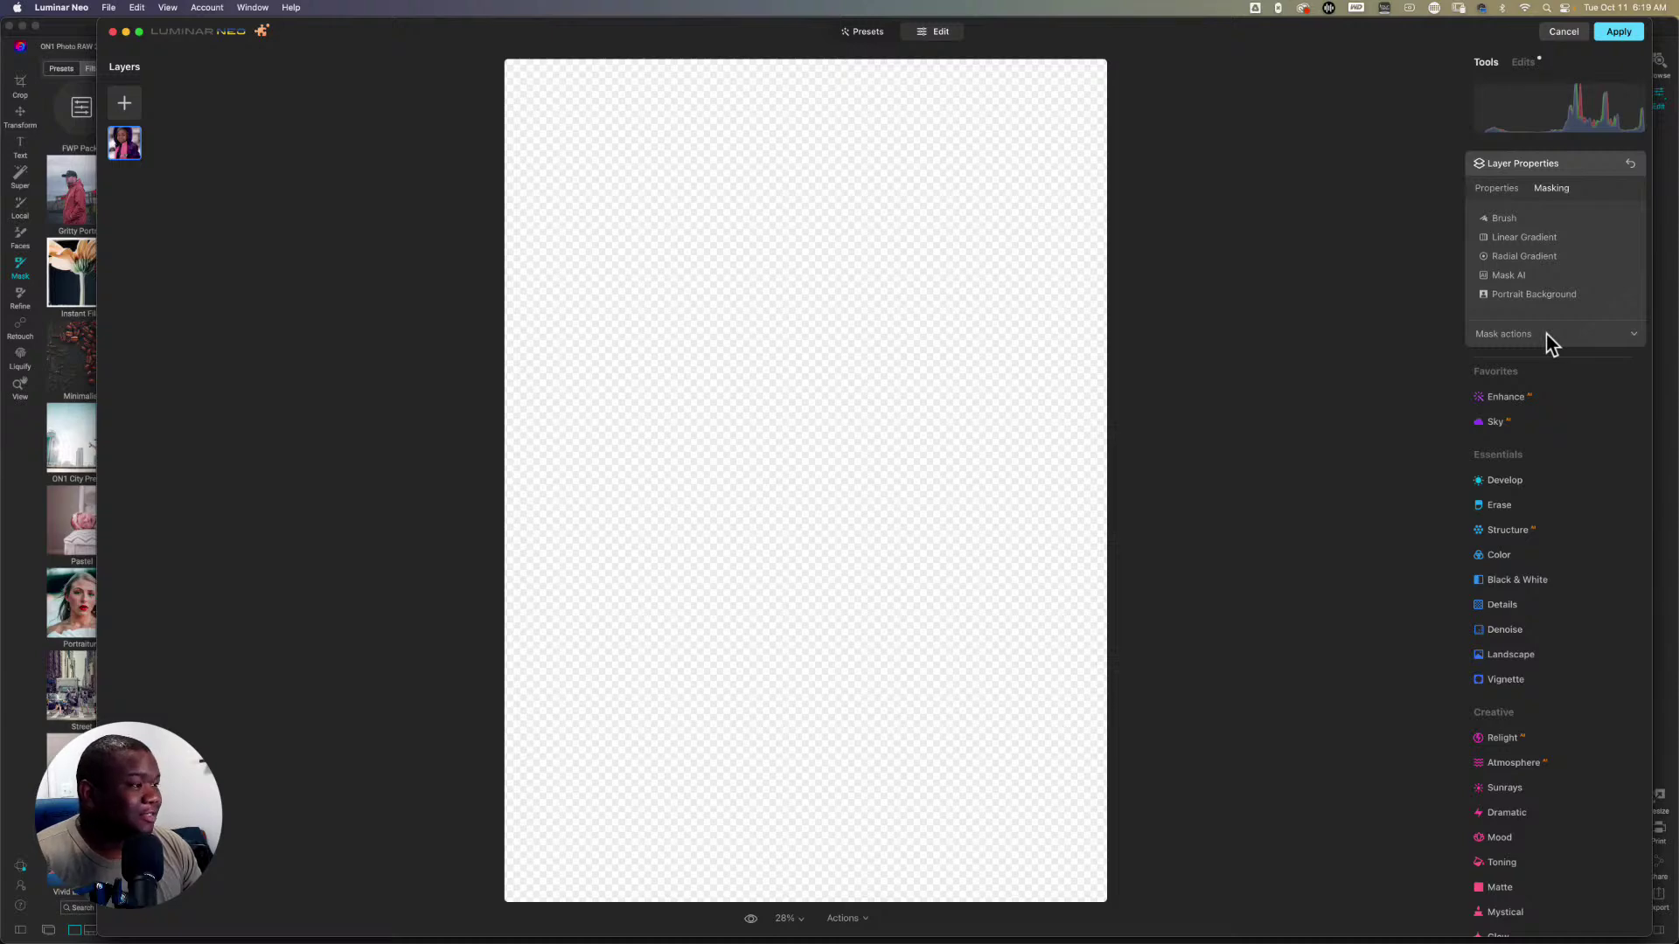
left_click(1509, 274)
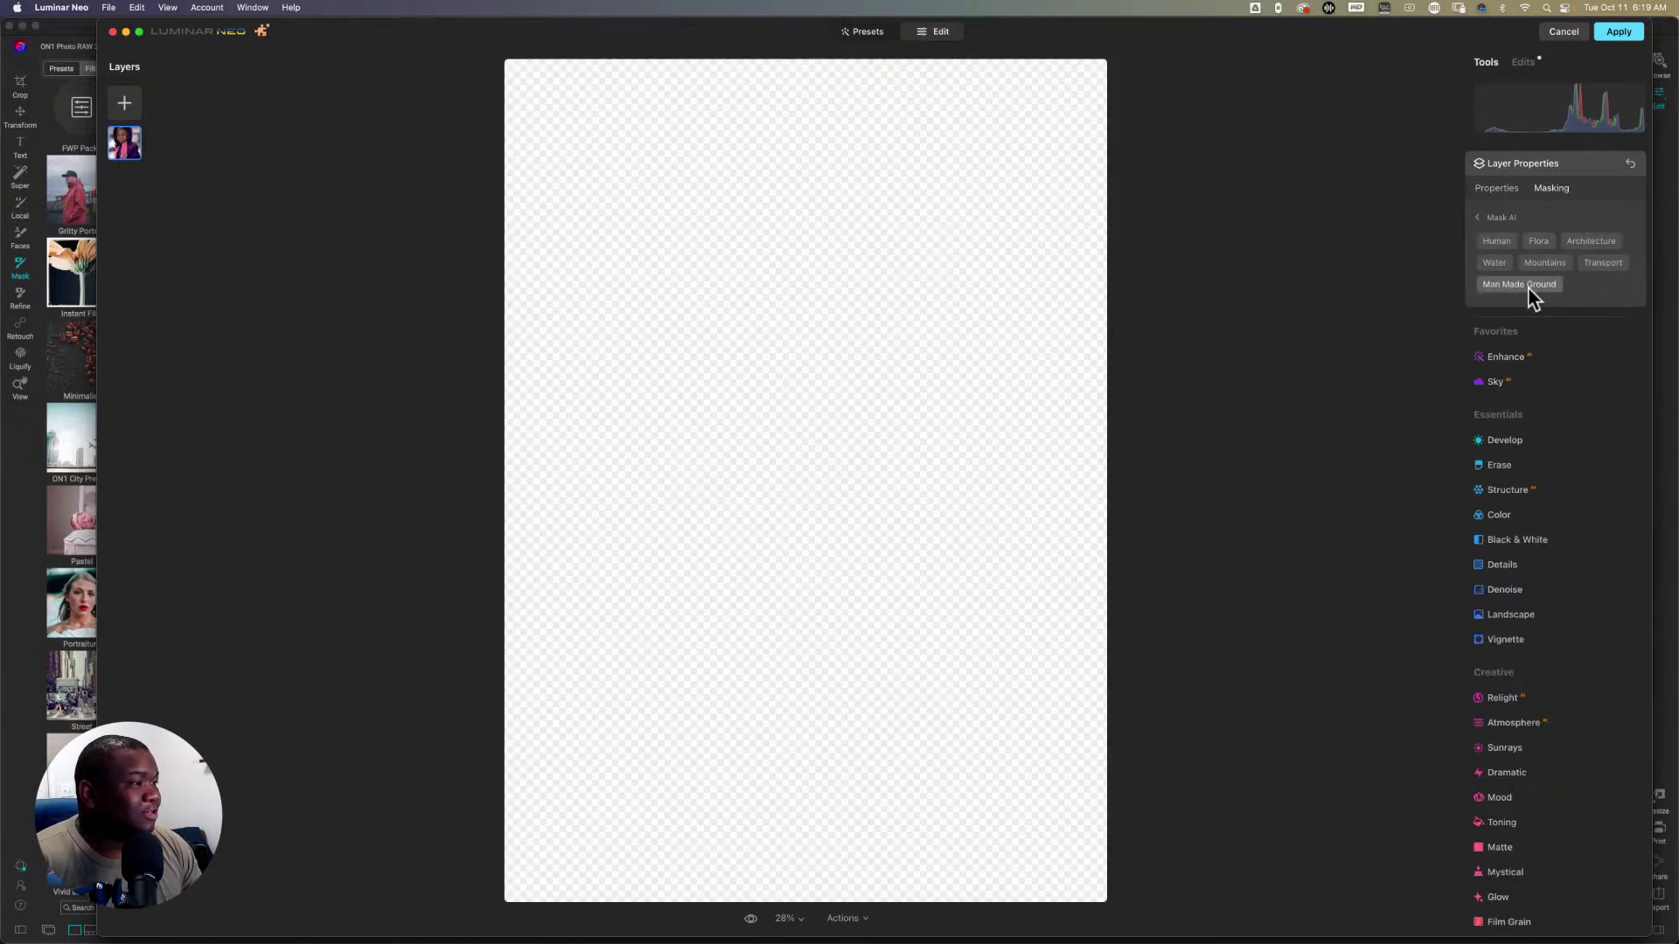
left_click(1490, 217)
left_click(1527, 341)
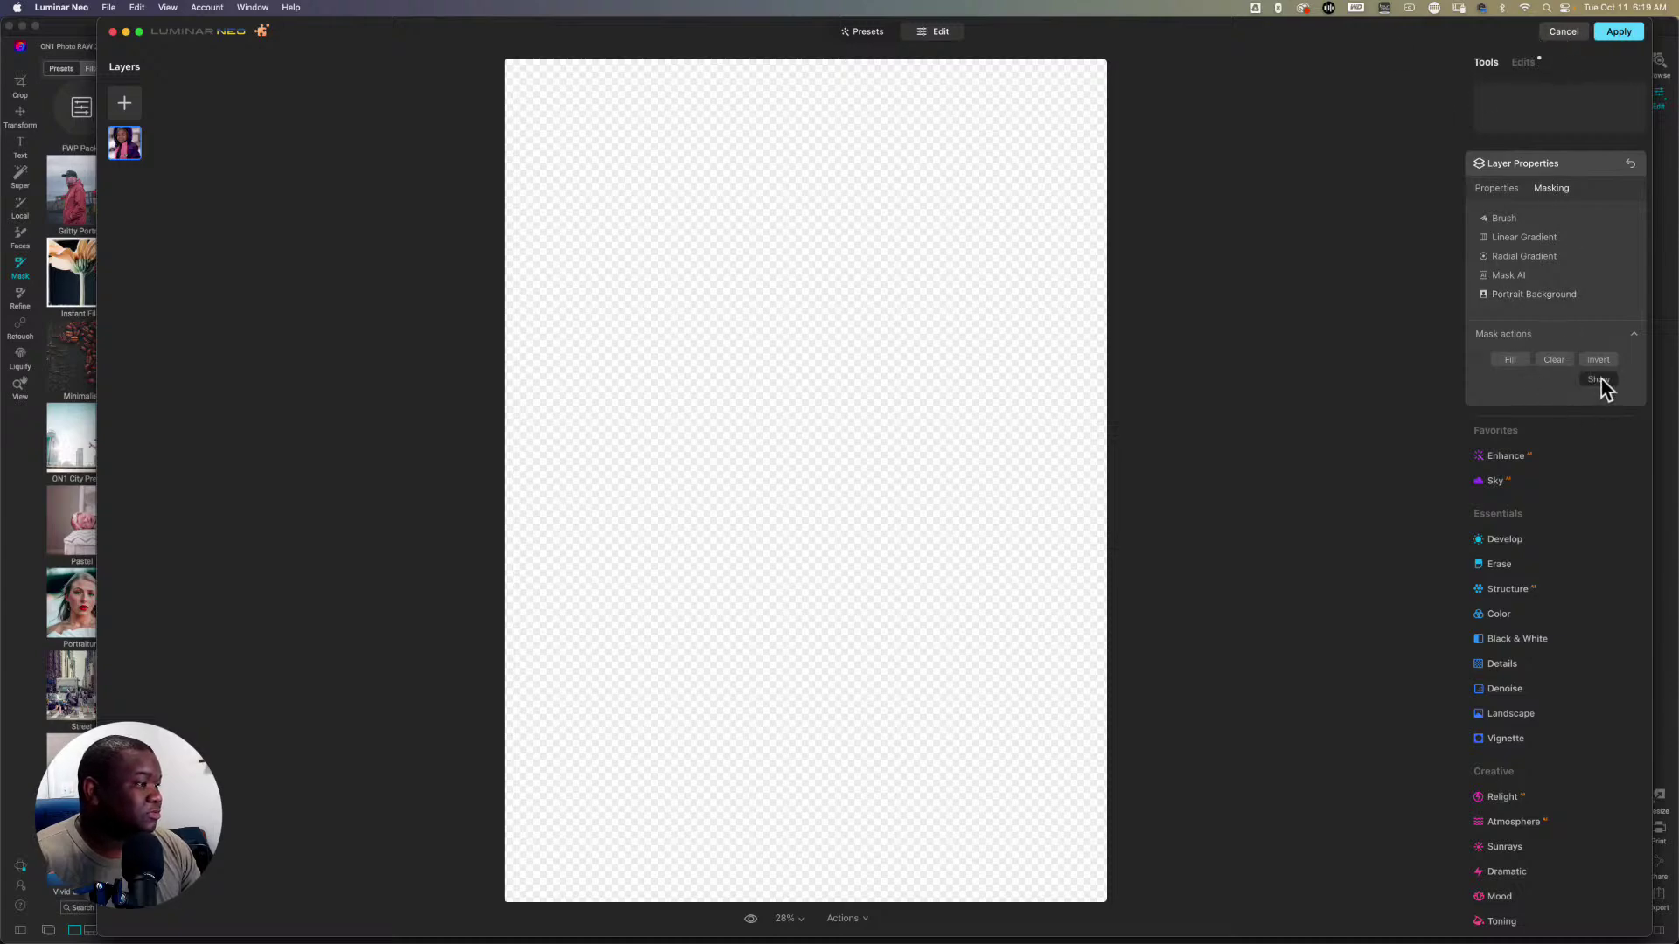
left_click(1557, 30)
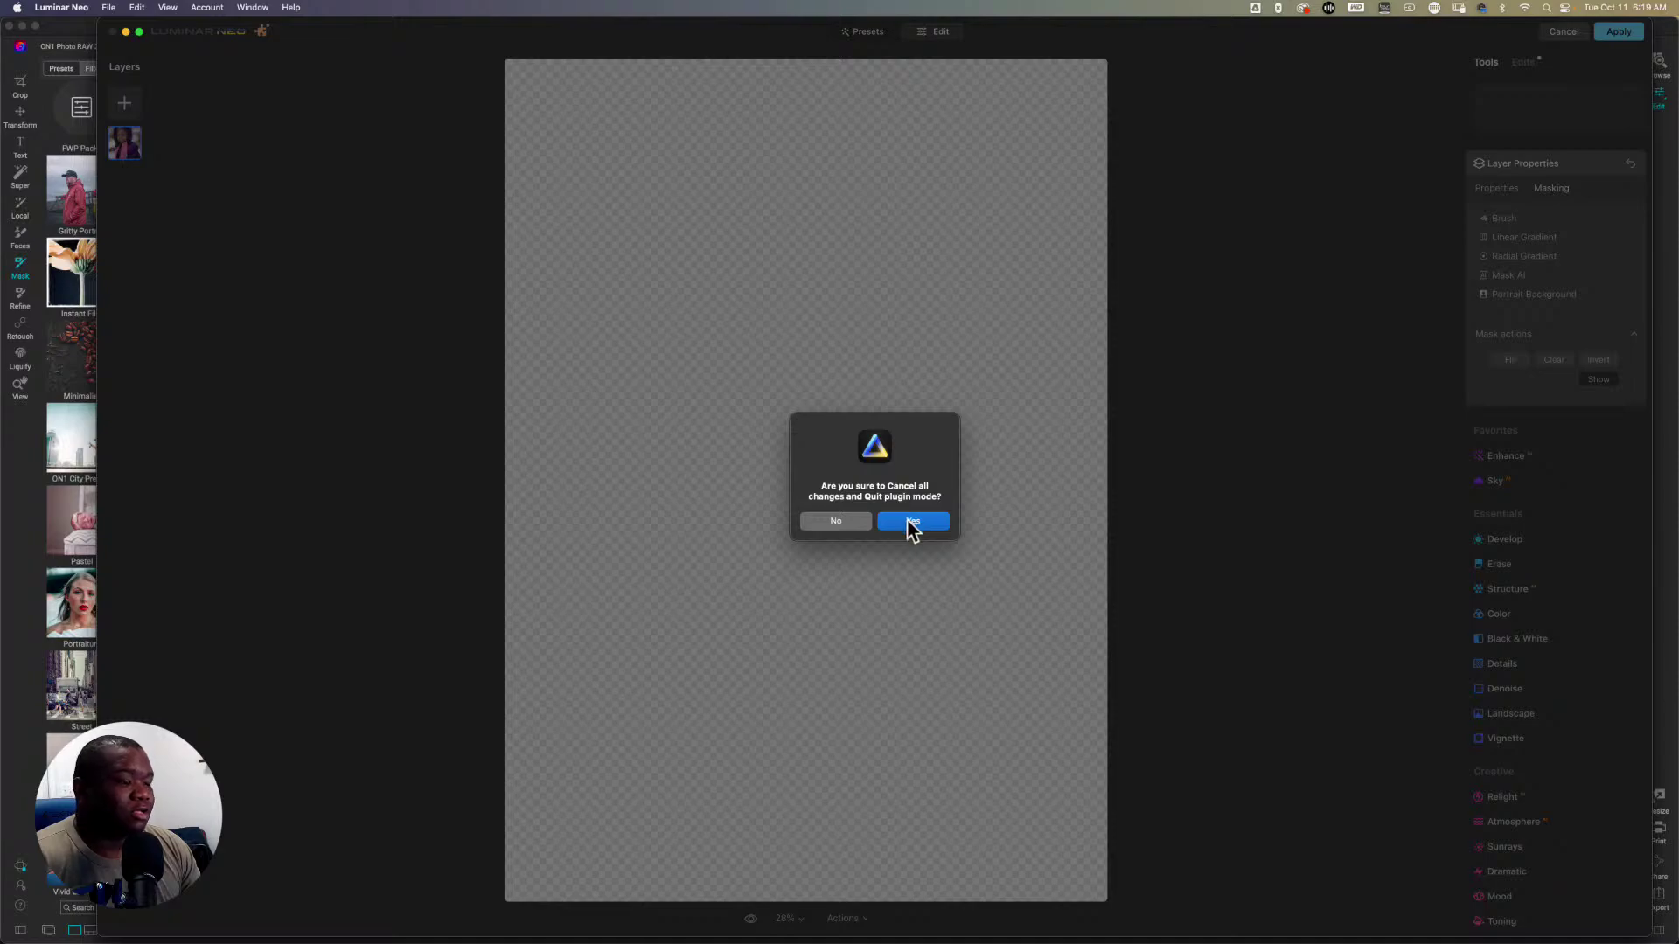
left_click(908, 521)
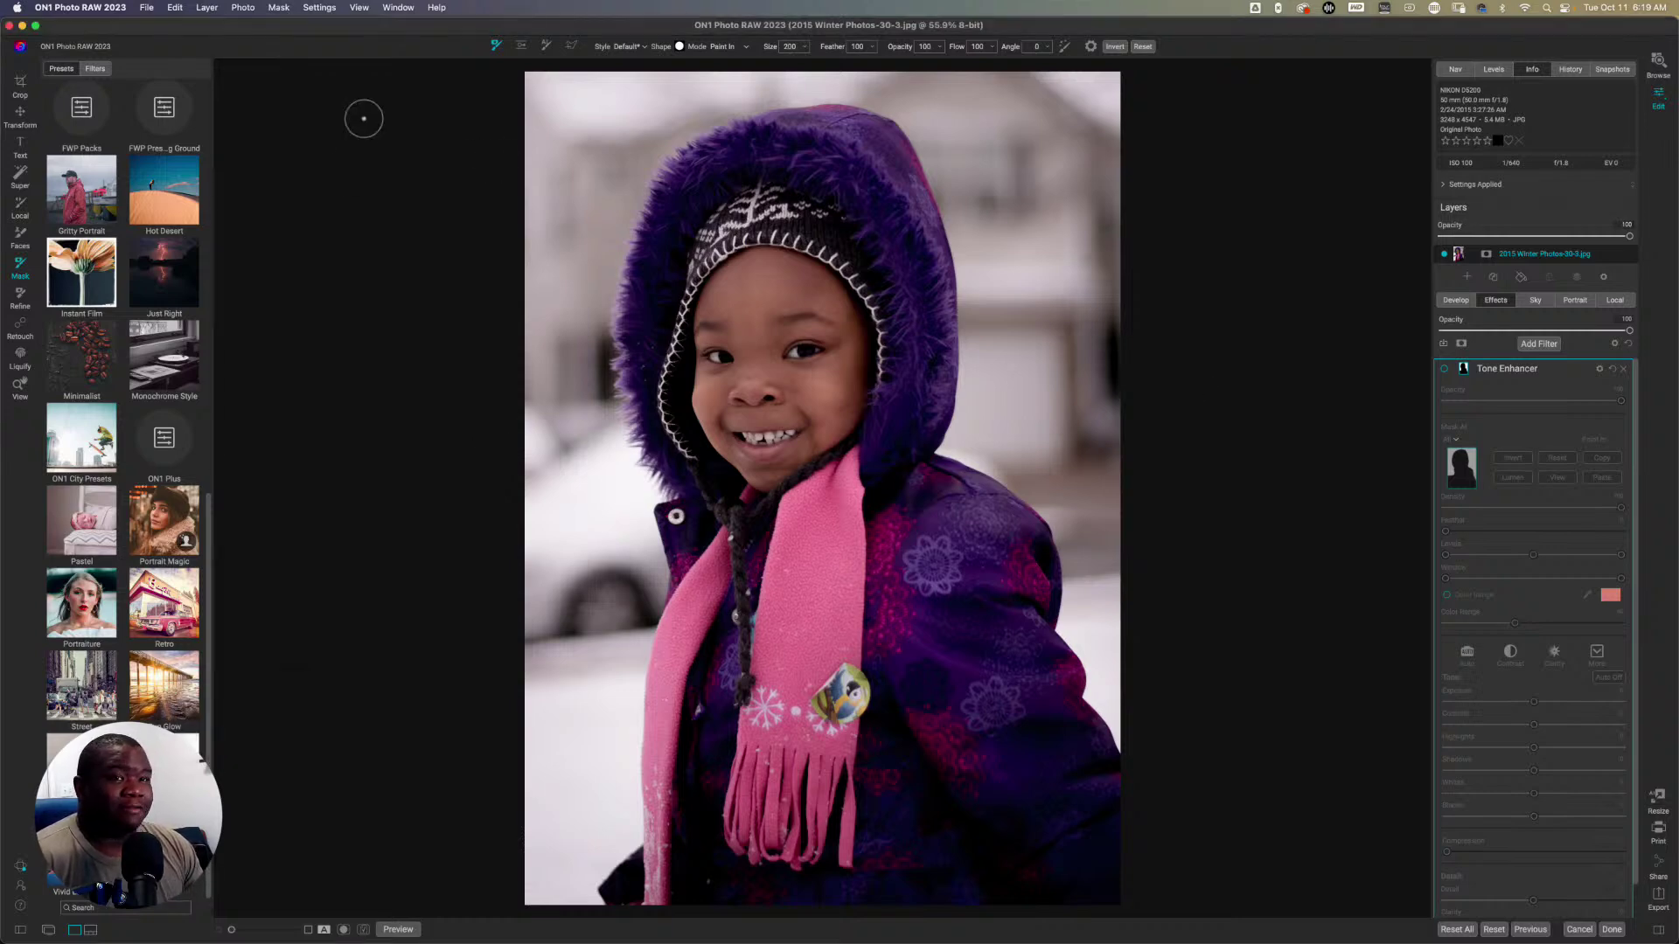
Step: Send the portrait to the Luminar Neo plug-in again
left_click(209, 7)
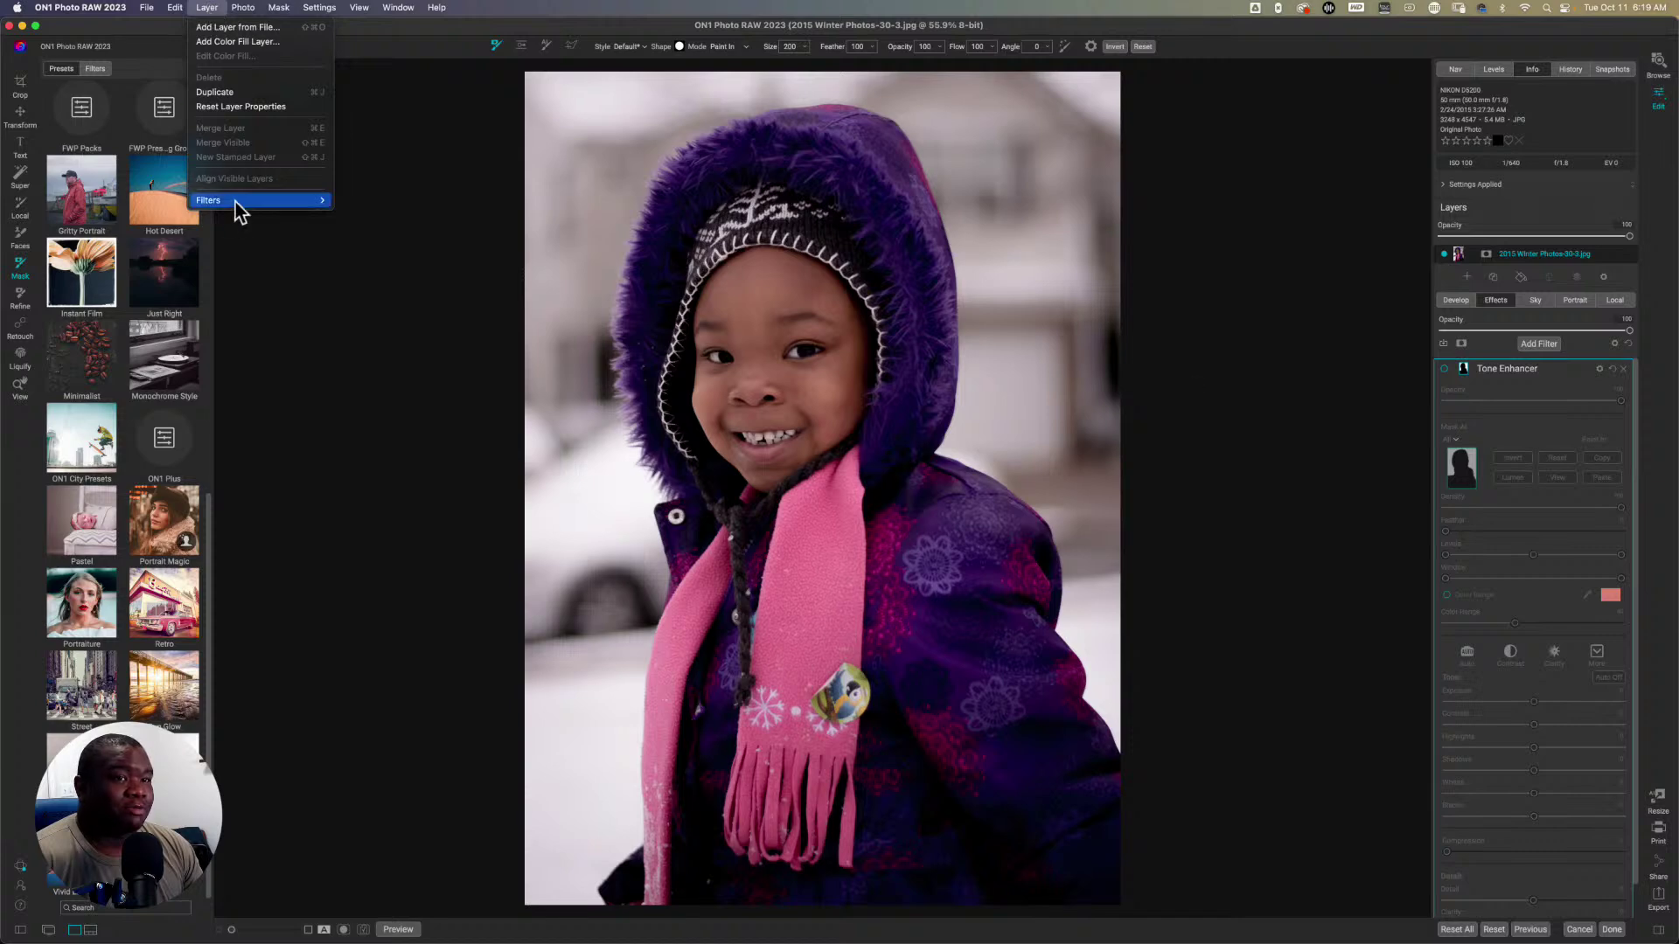
mouse_move(234, 202)
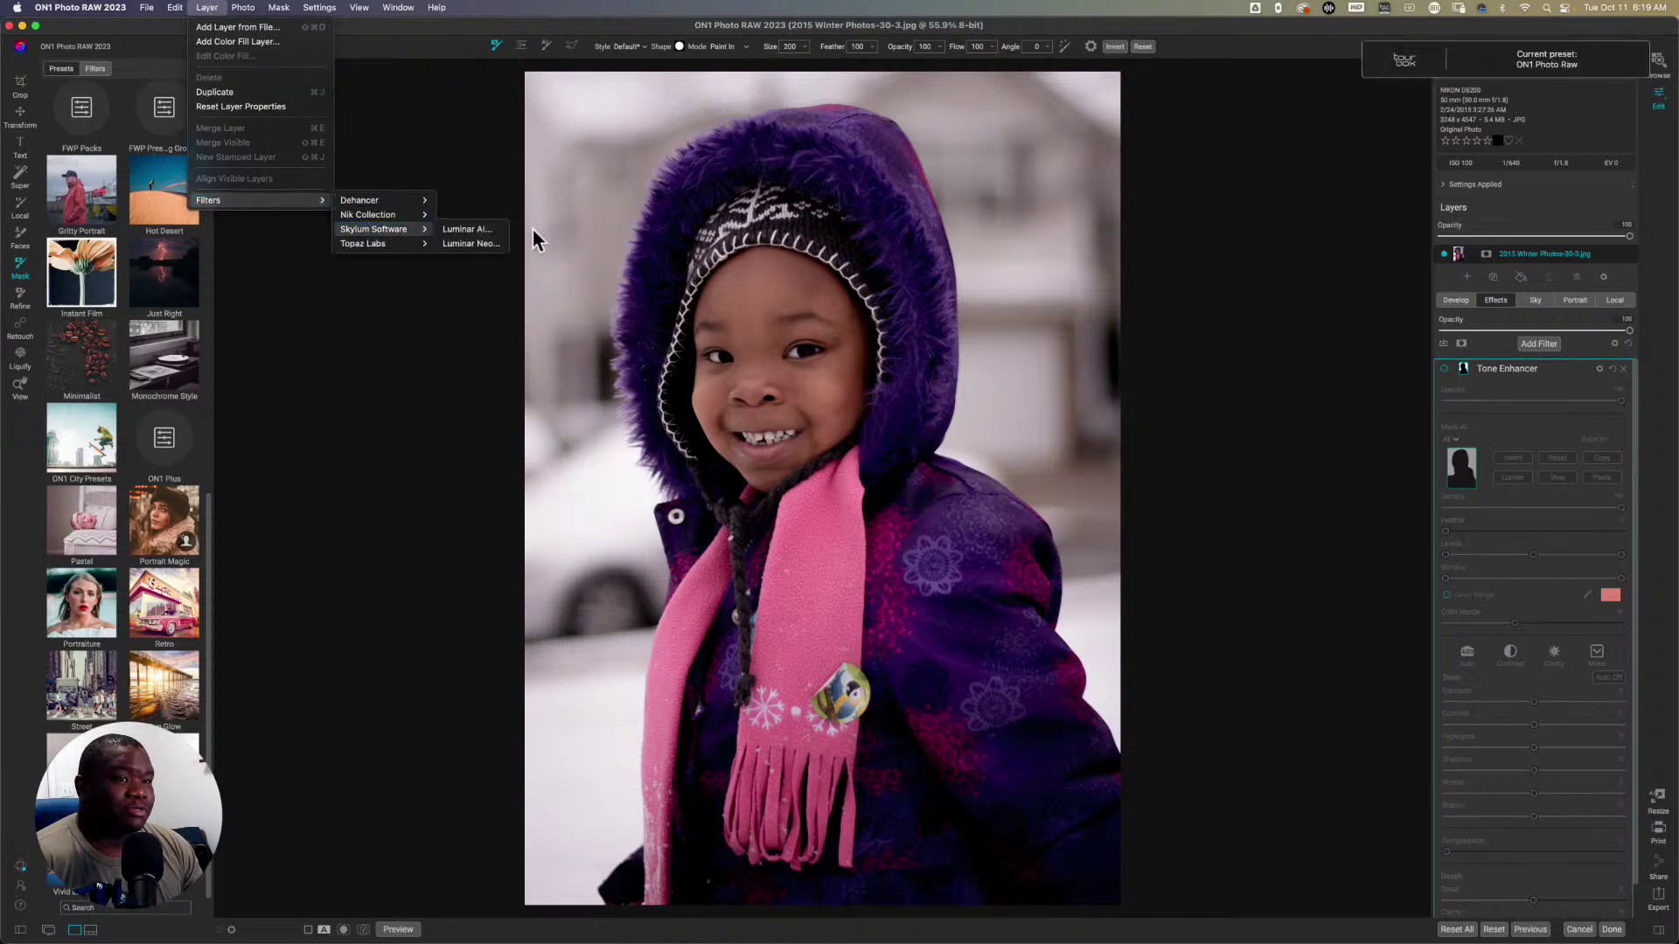
left_click(463, 233)
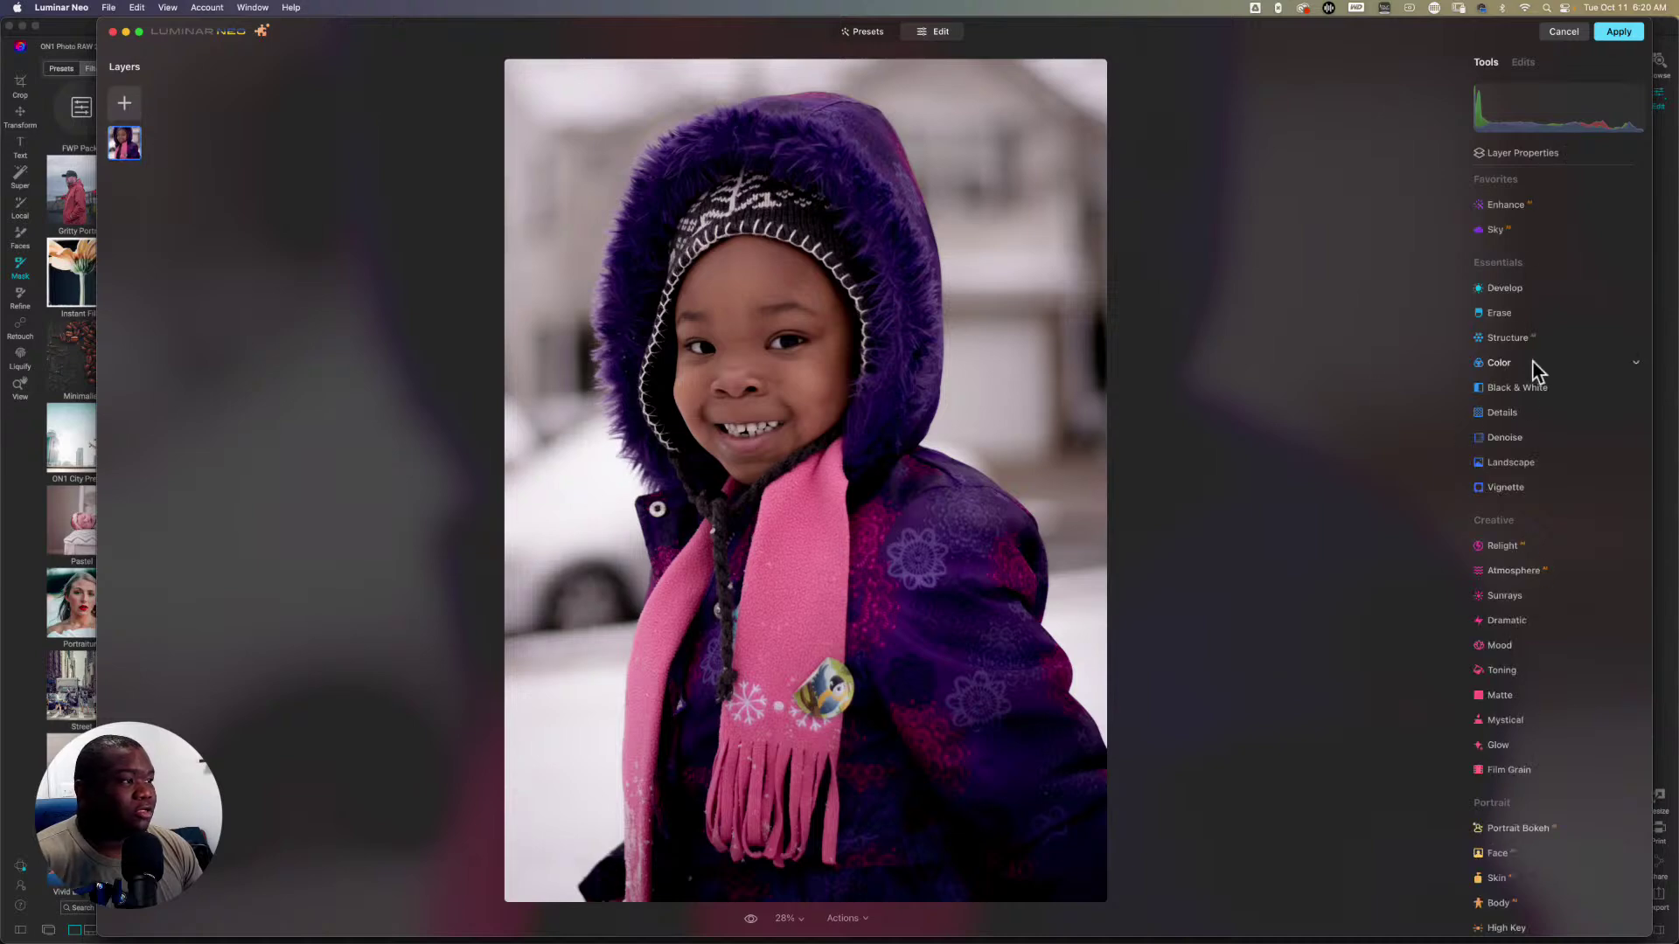
Step: Run Mask AI in the Develop tool and mask the Human category
left_click(1505, 288)
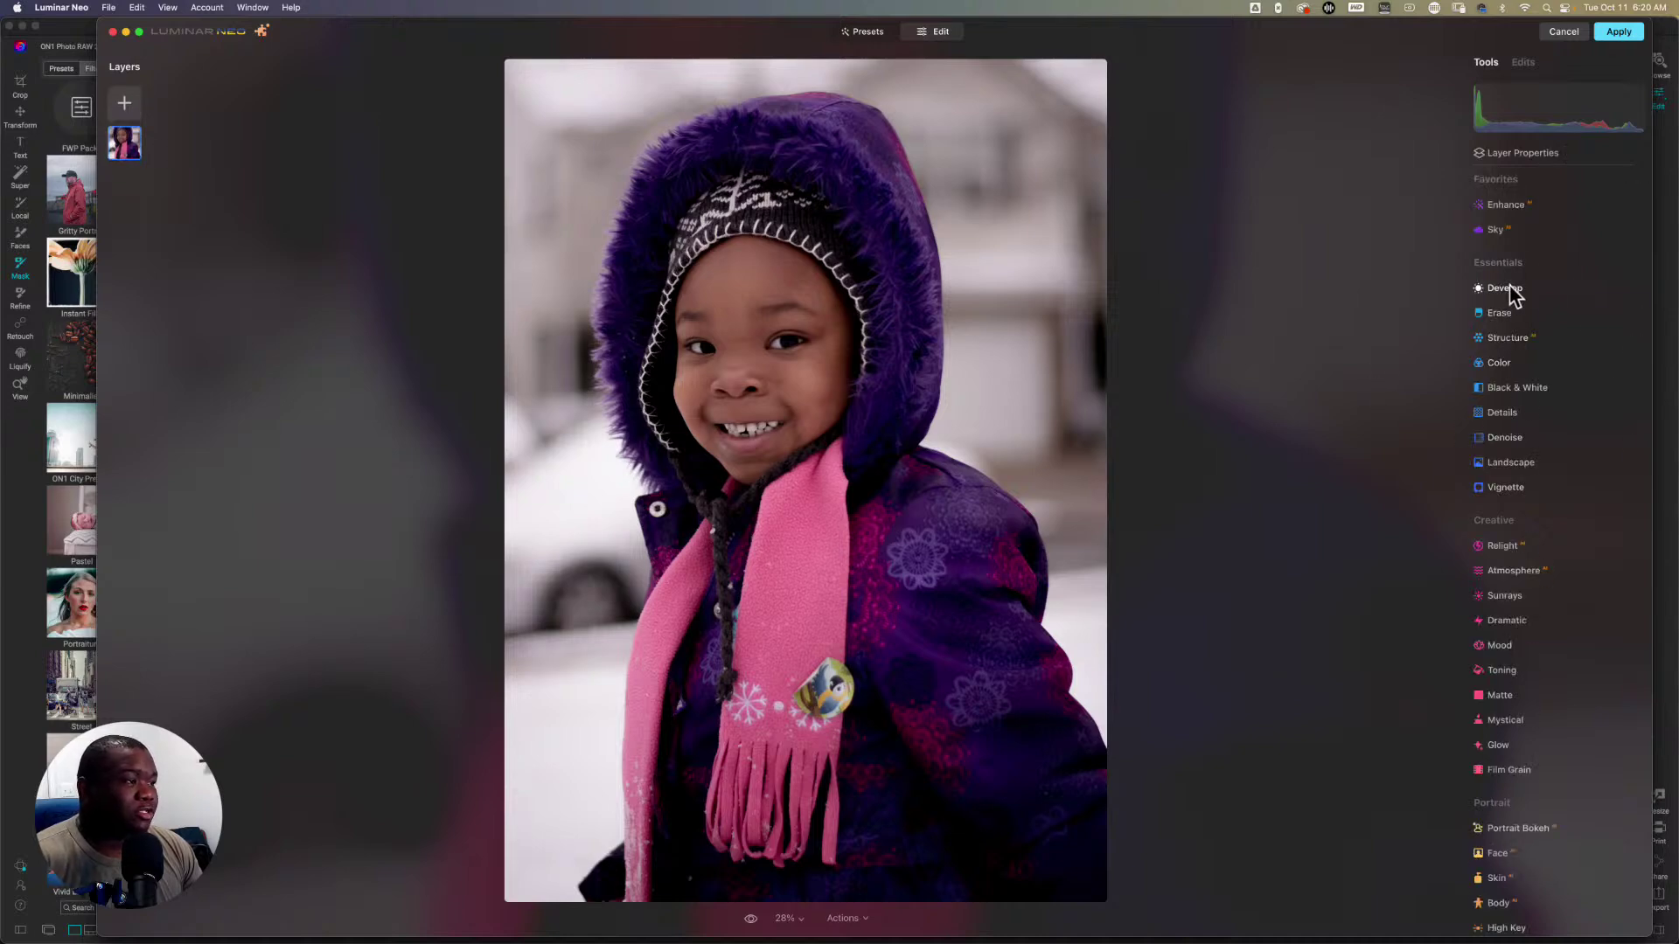
left_click(1560, 328)
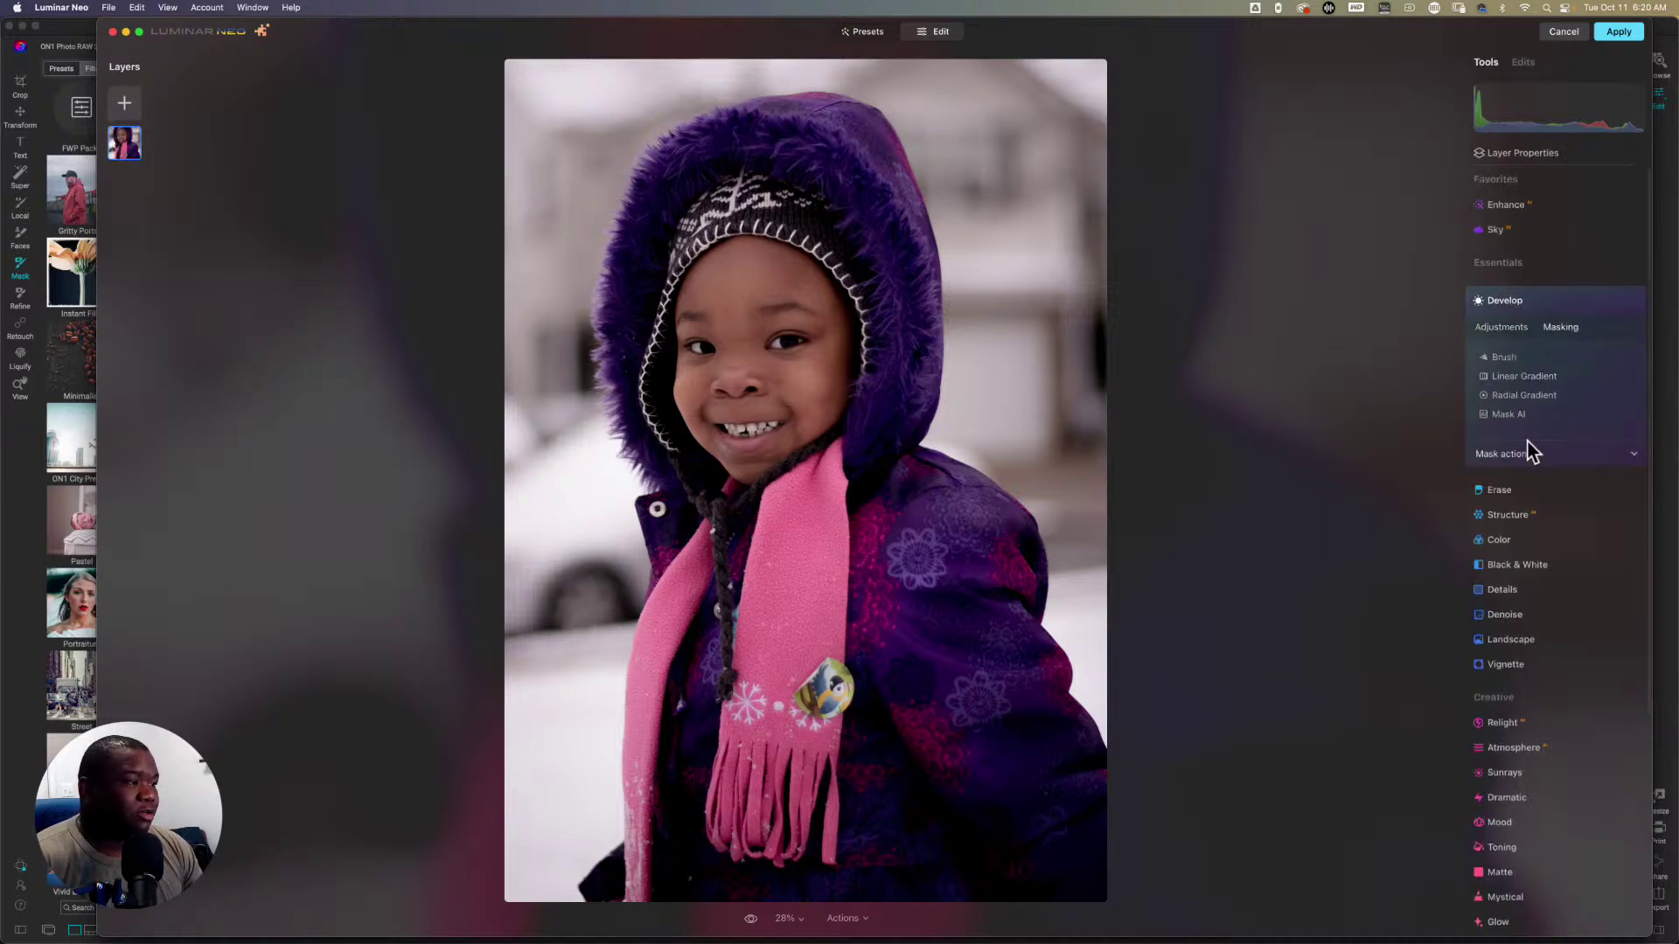
left_click(1513, 418)
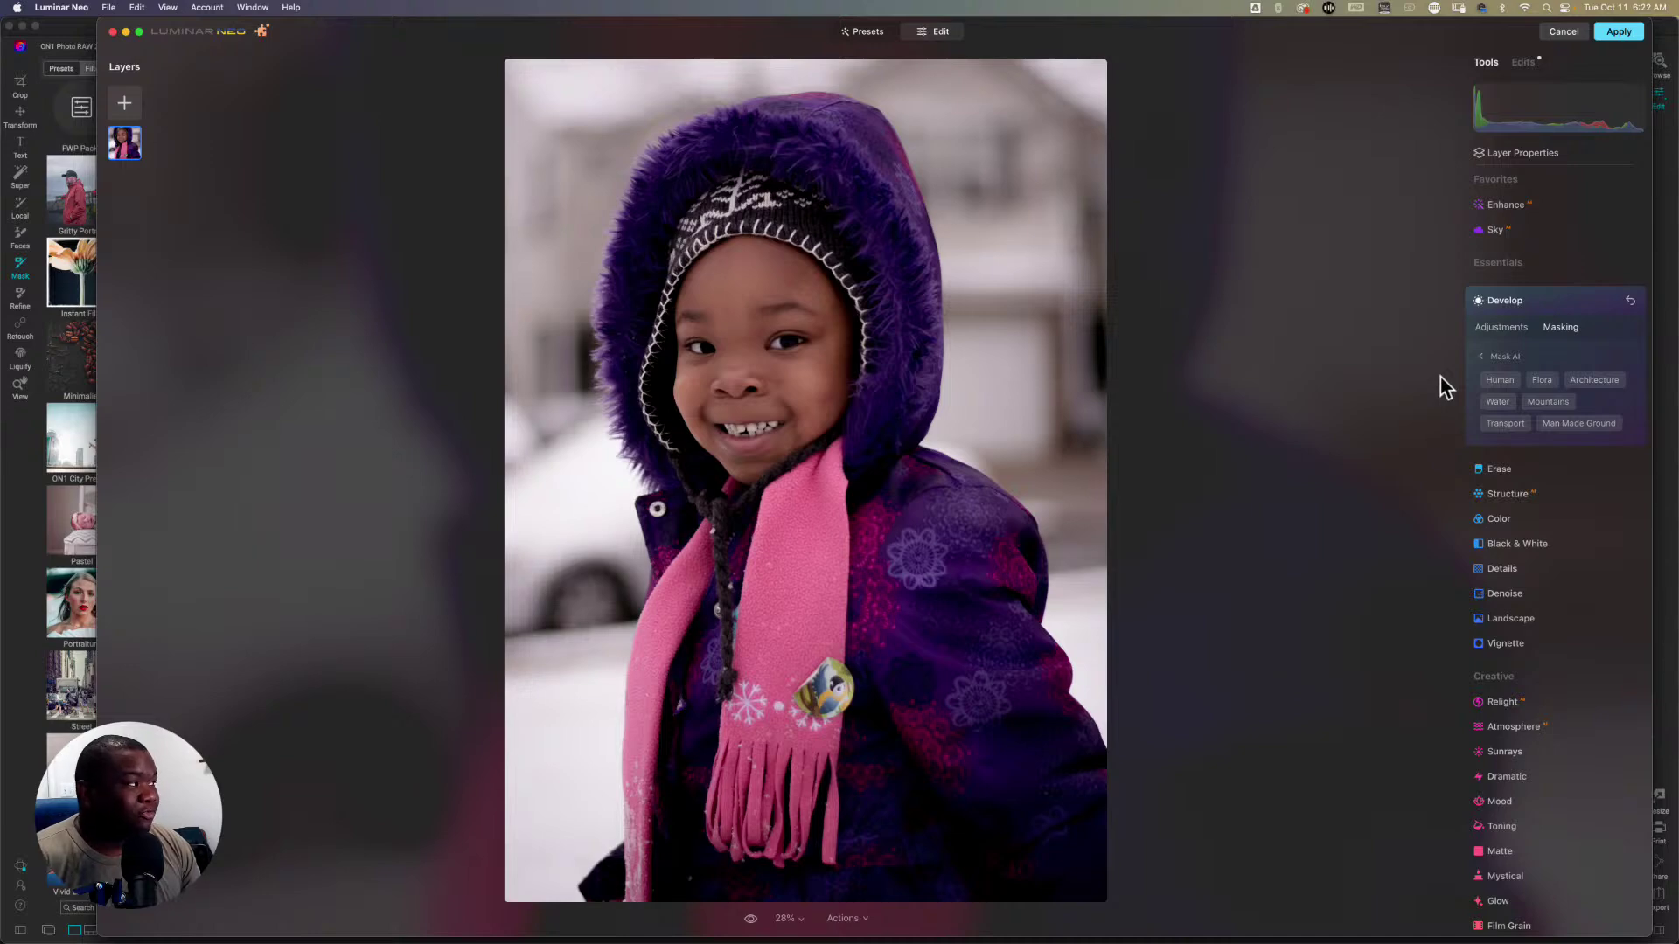
left_click(1508, 382)
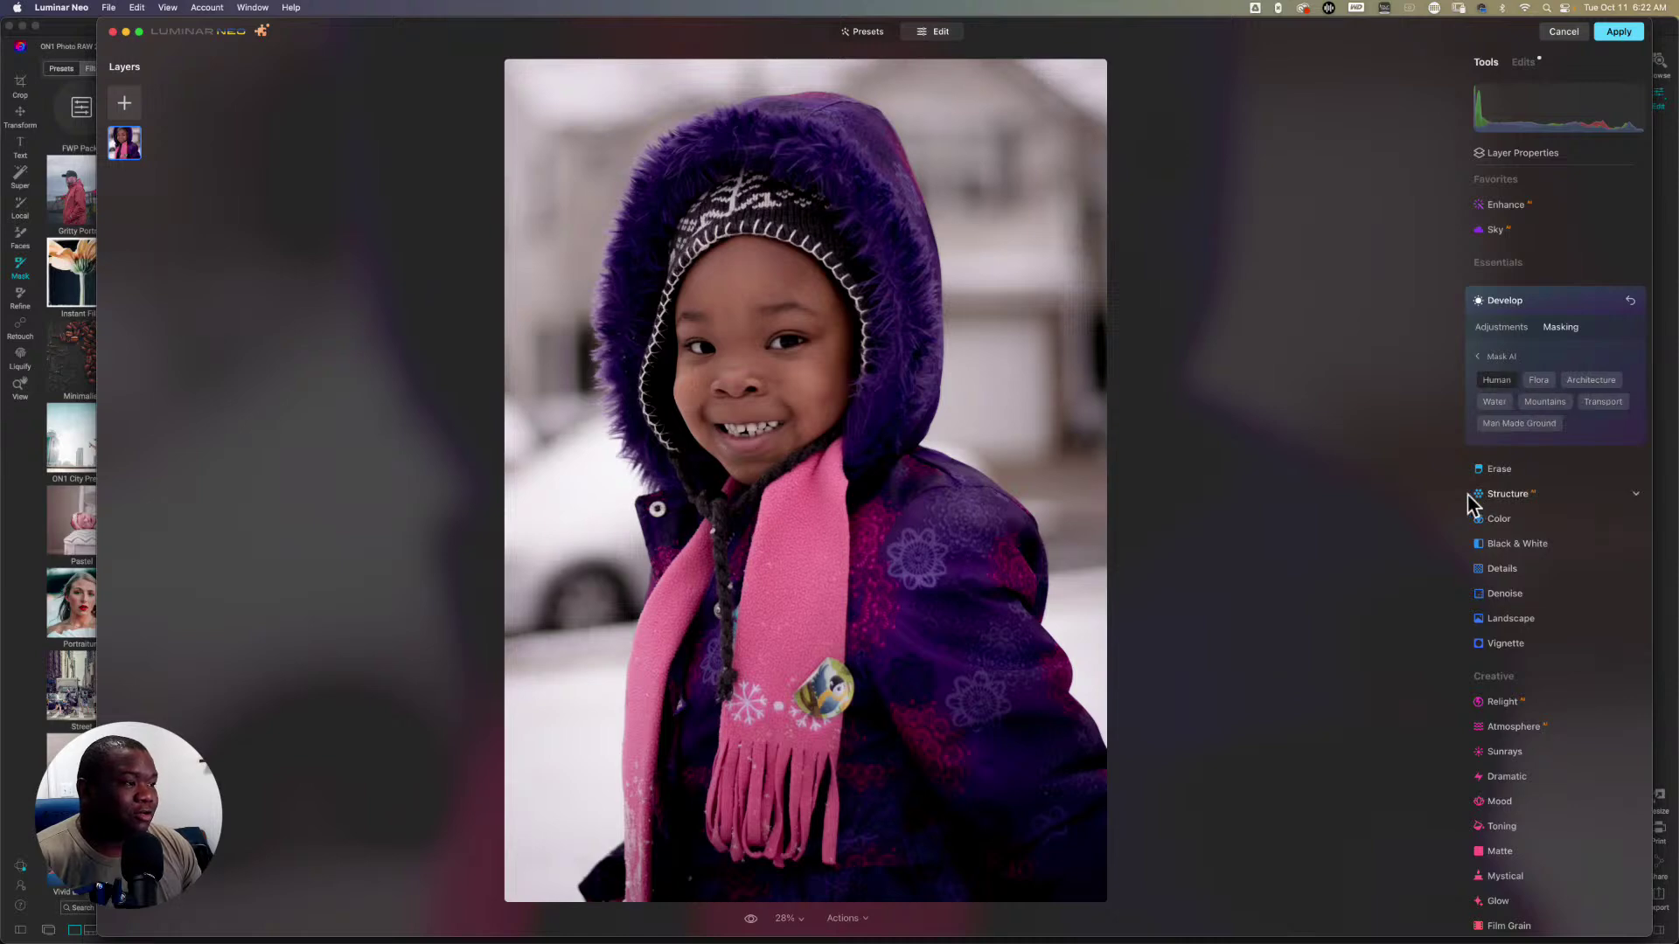
Step: Invert the human mask to target the background and set the Develop exposure to -1.08
left_click(1475, 355)
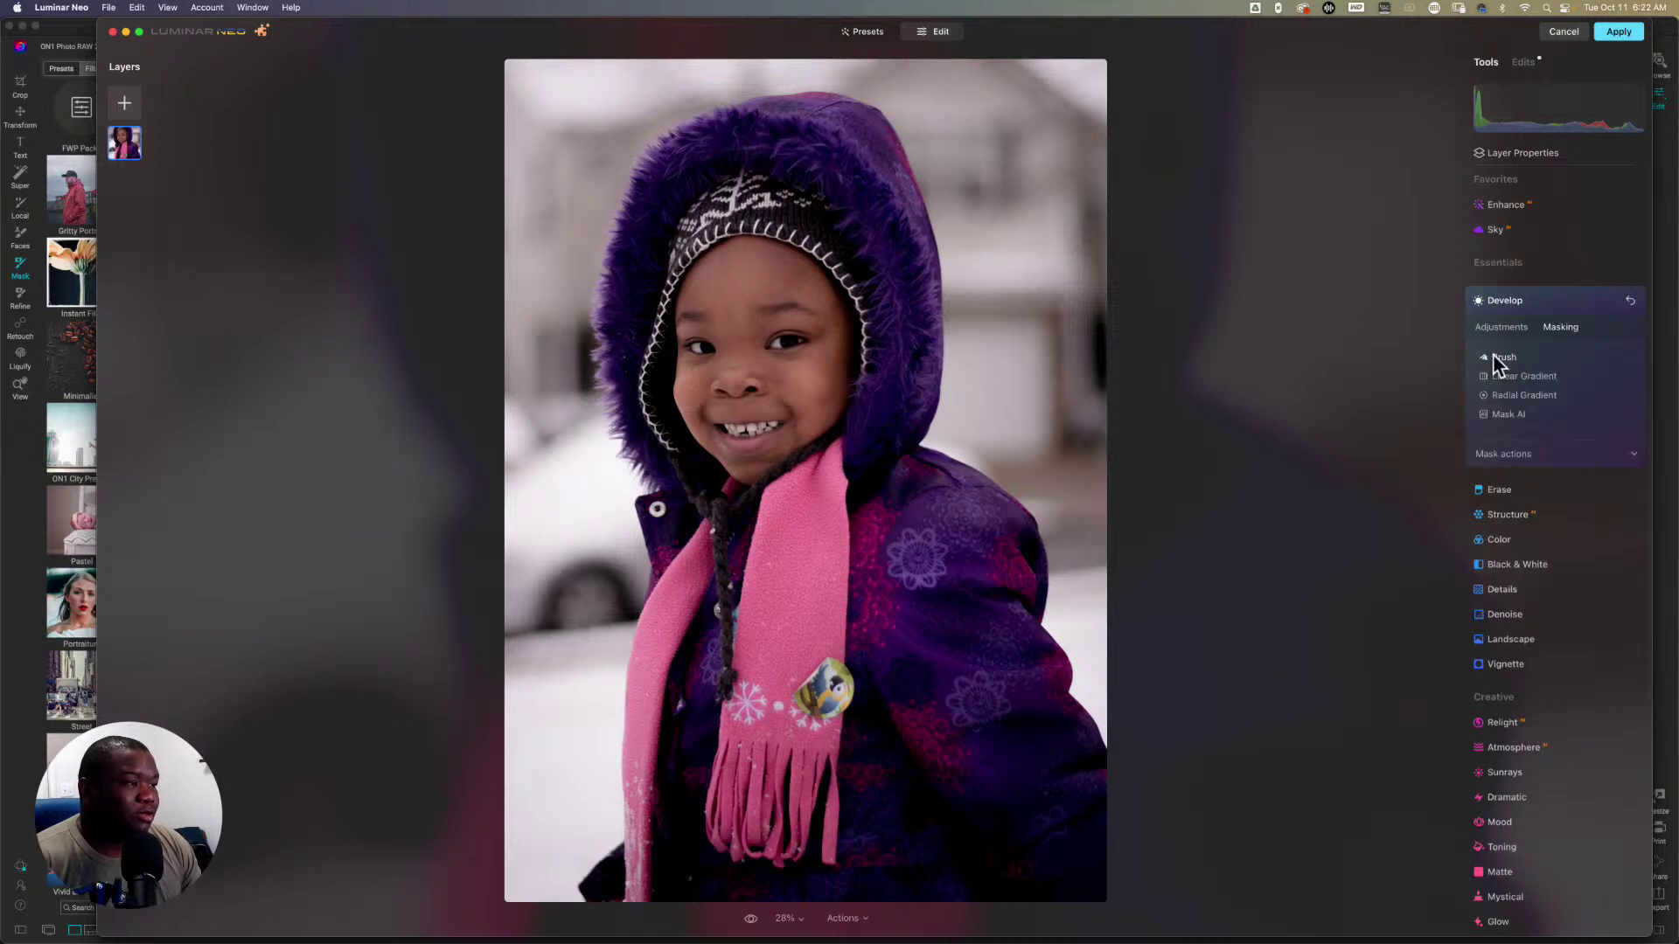
left_click(1513, 454)
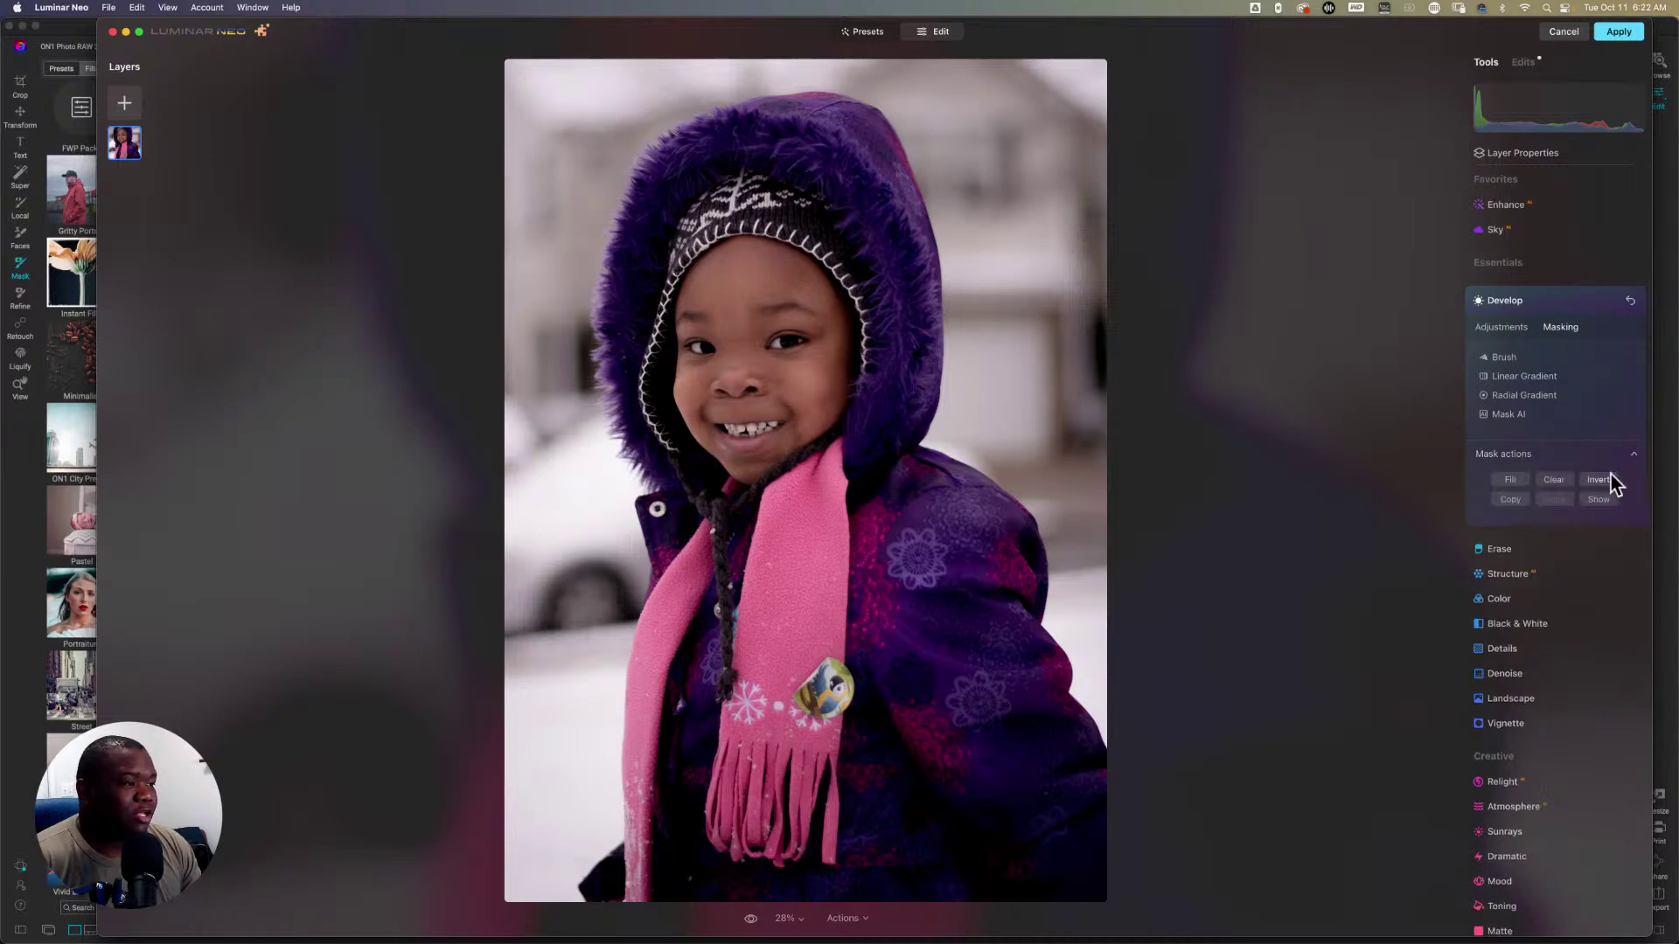
left_click(1513, 330)
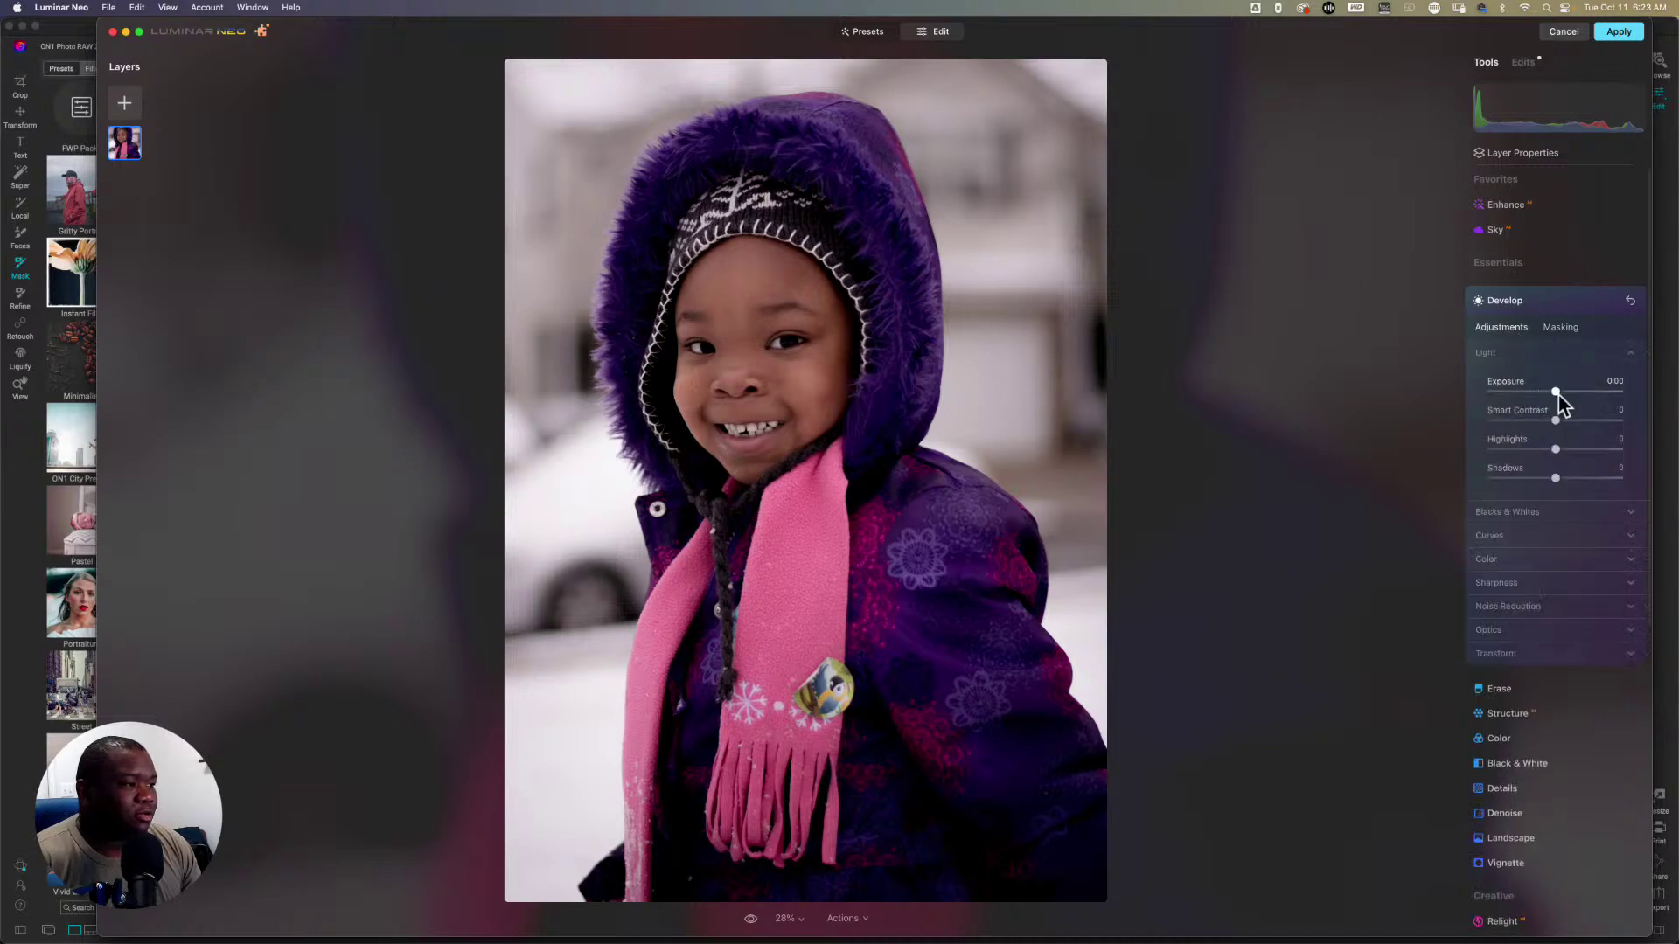
left_click_drag(1557, 392, 1541, 393)
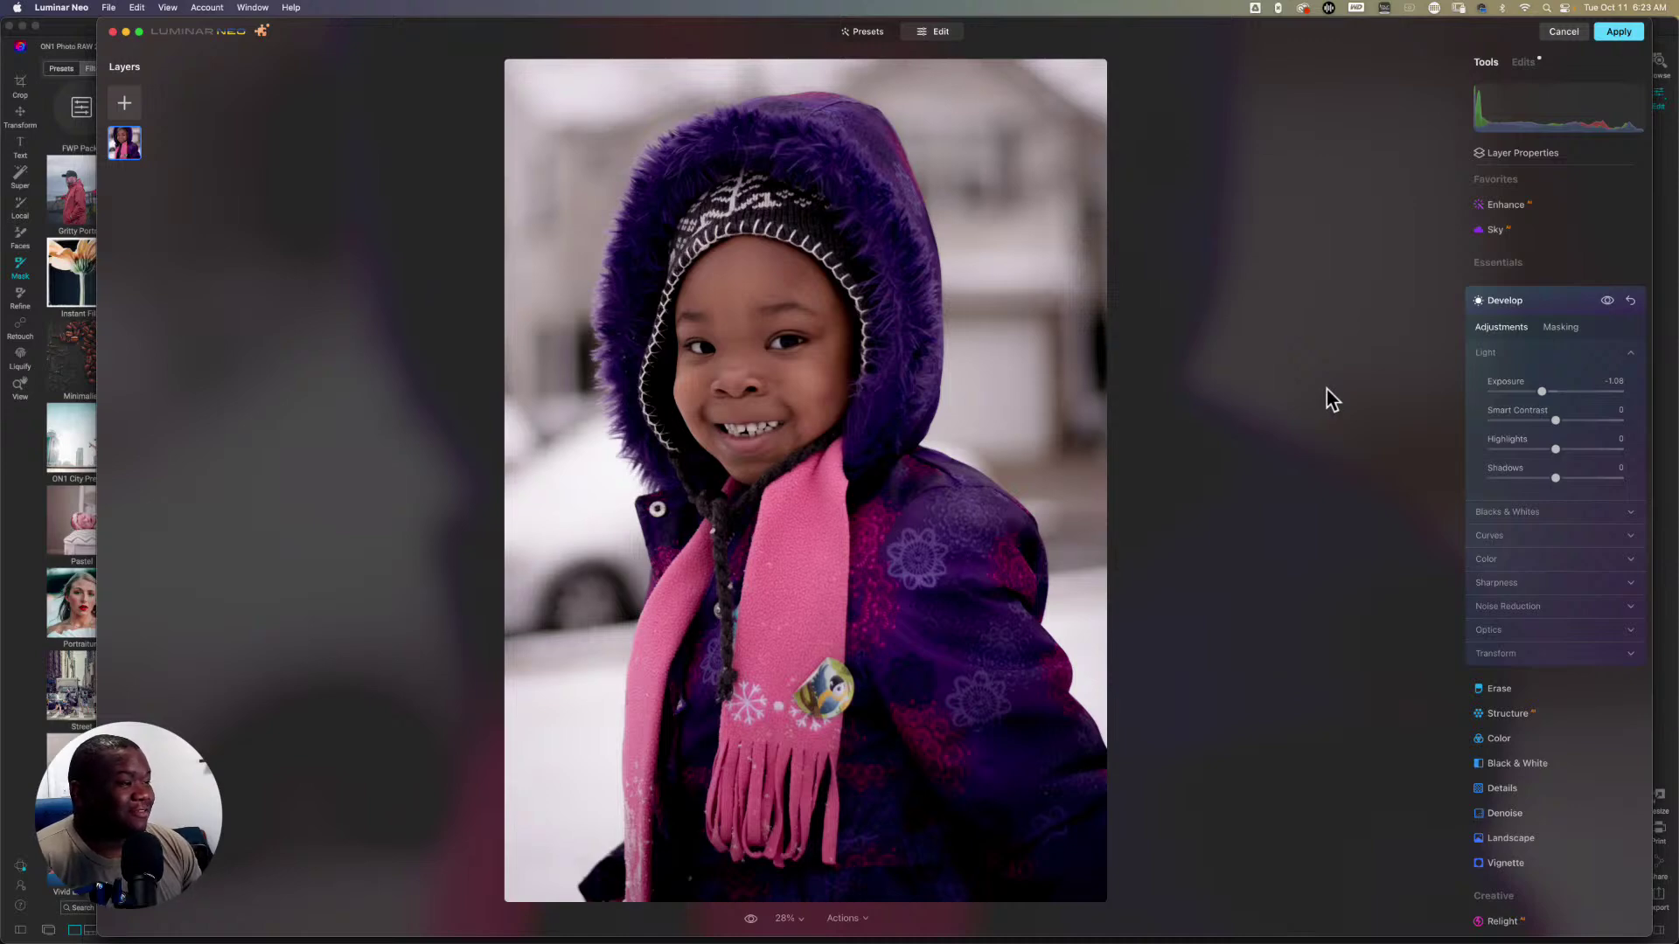
Step: Show the Develop mask overlay and invert the mask to examine how well it covers the child
left_click(1557, 329)
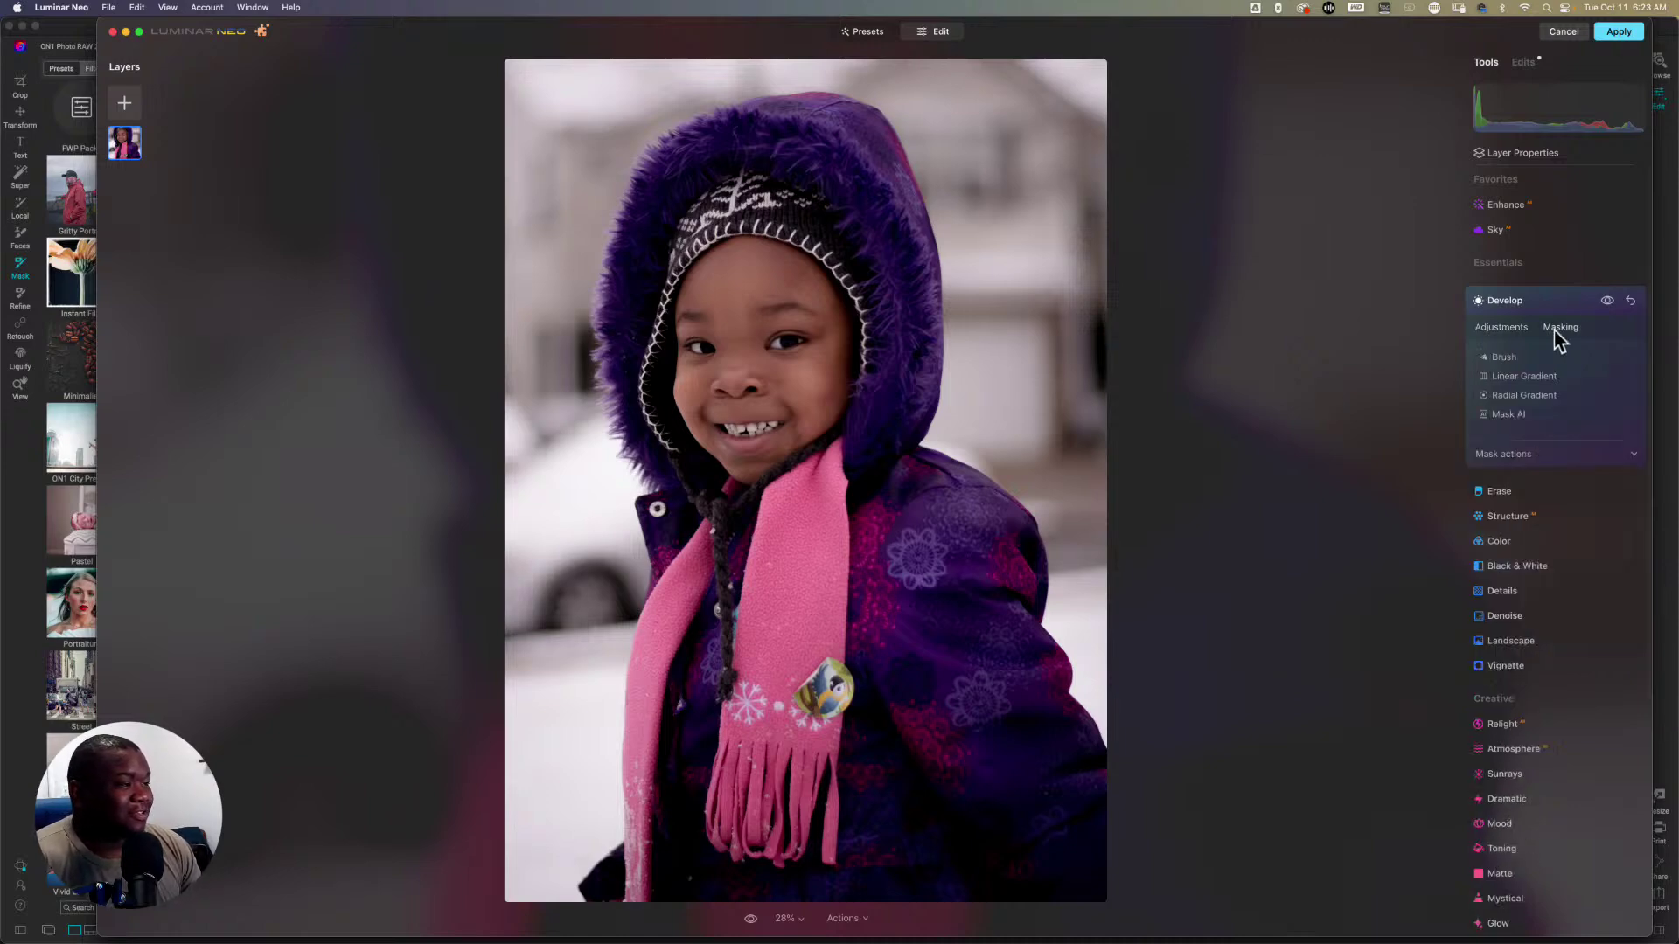
left_click(1519, 454)
left_click(1601, 502)
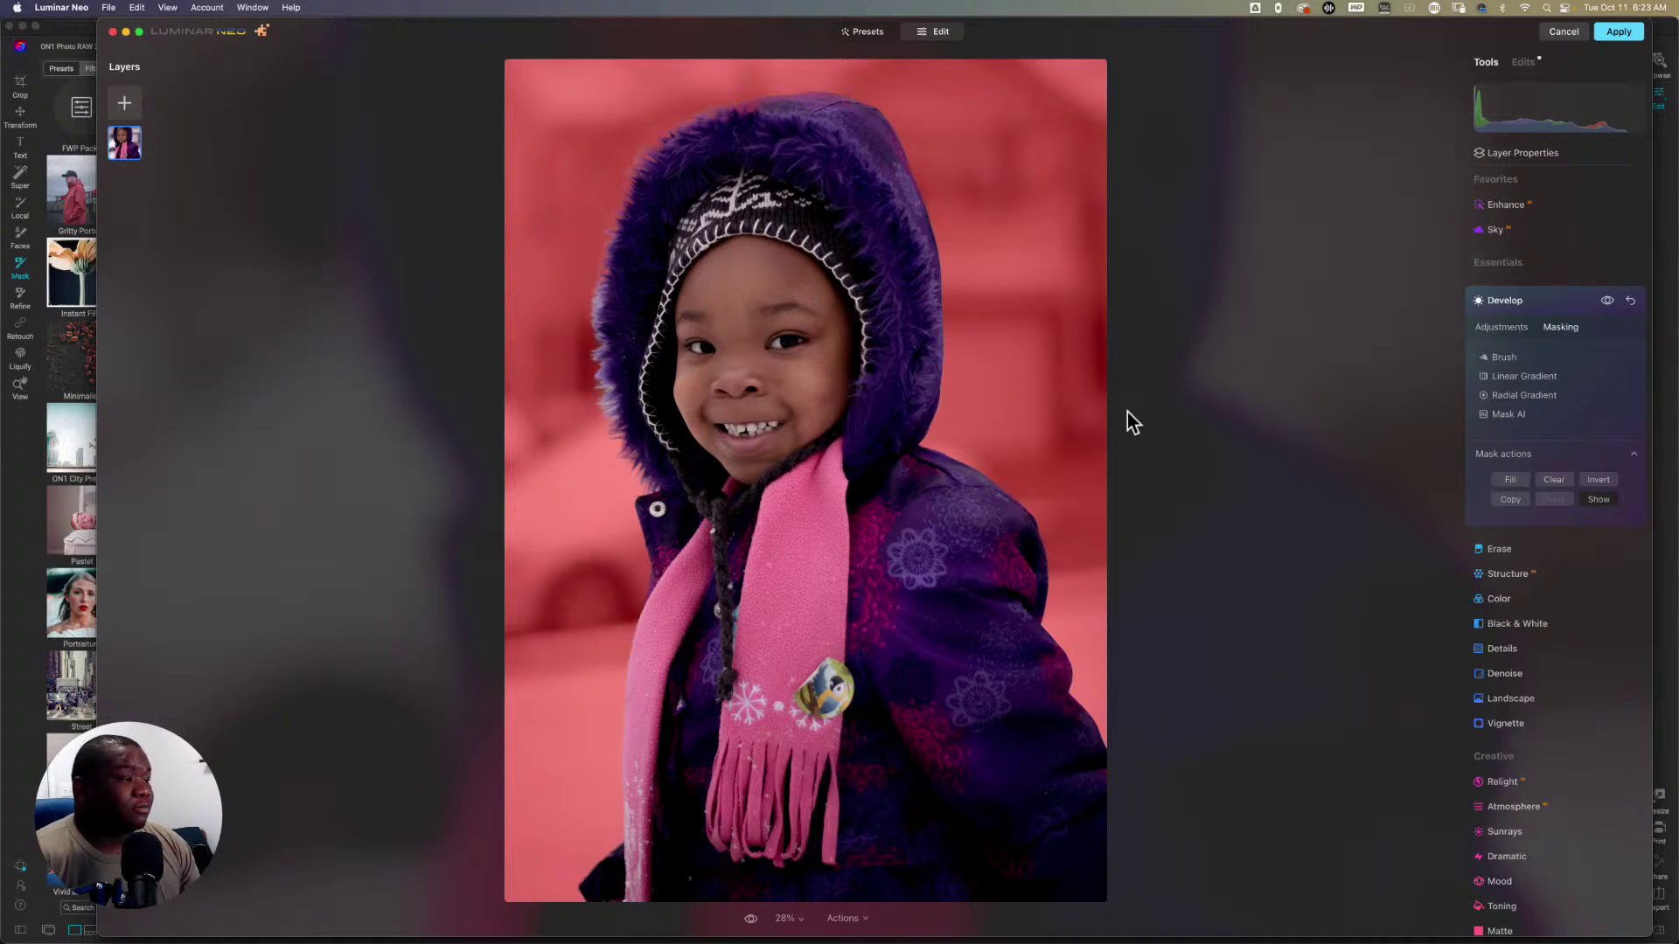
left_click(1594, 480)
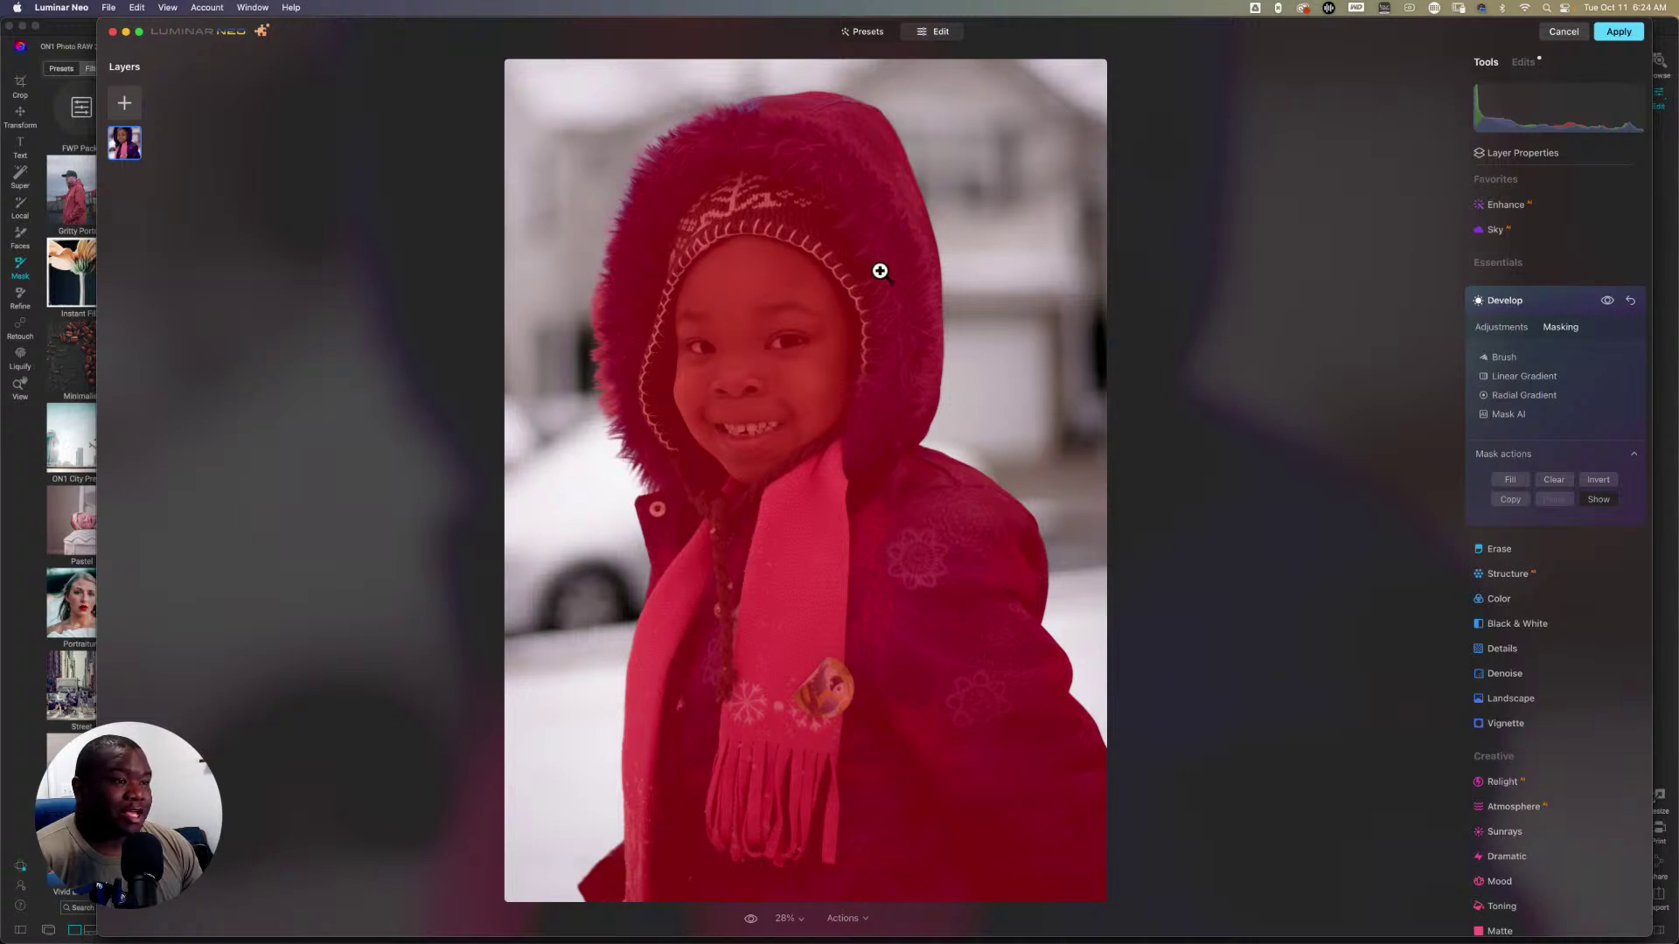
Step: Quit the Luminar Neo plug-in without applying changes, and cancel the portrait's editing in ON1 Photo RAW to return to Browse
left_click(1570, 35)
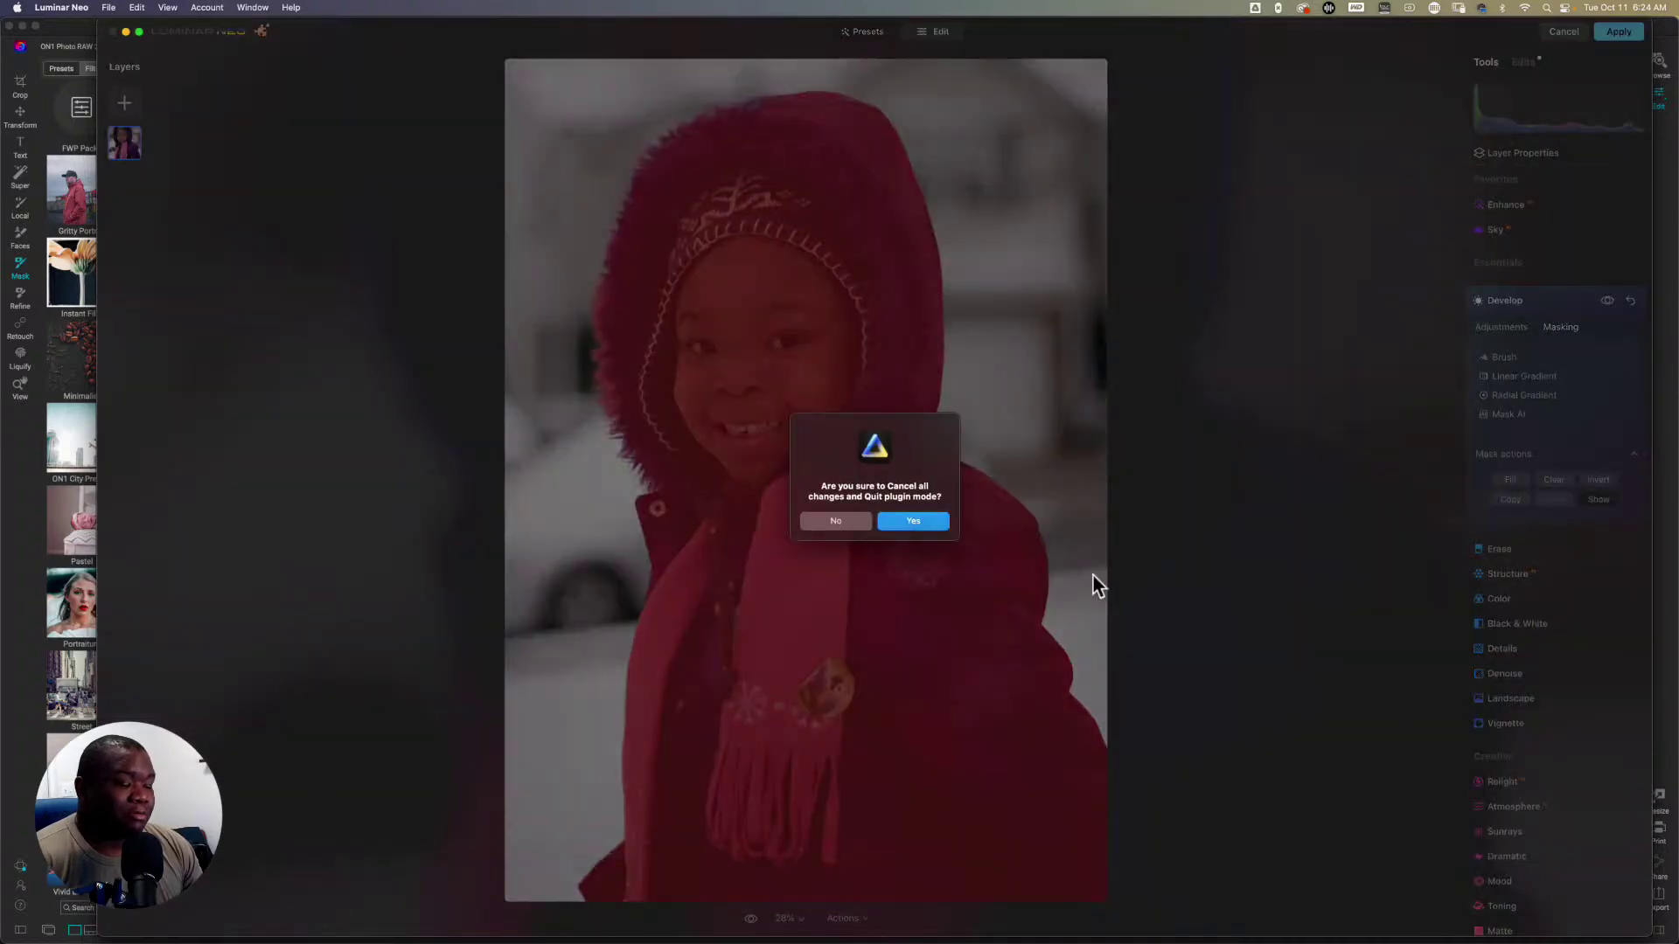
key("Return")
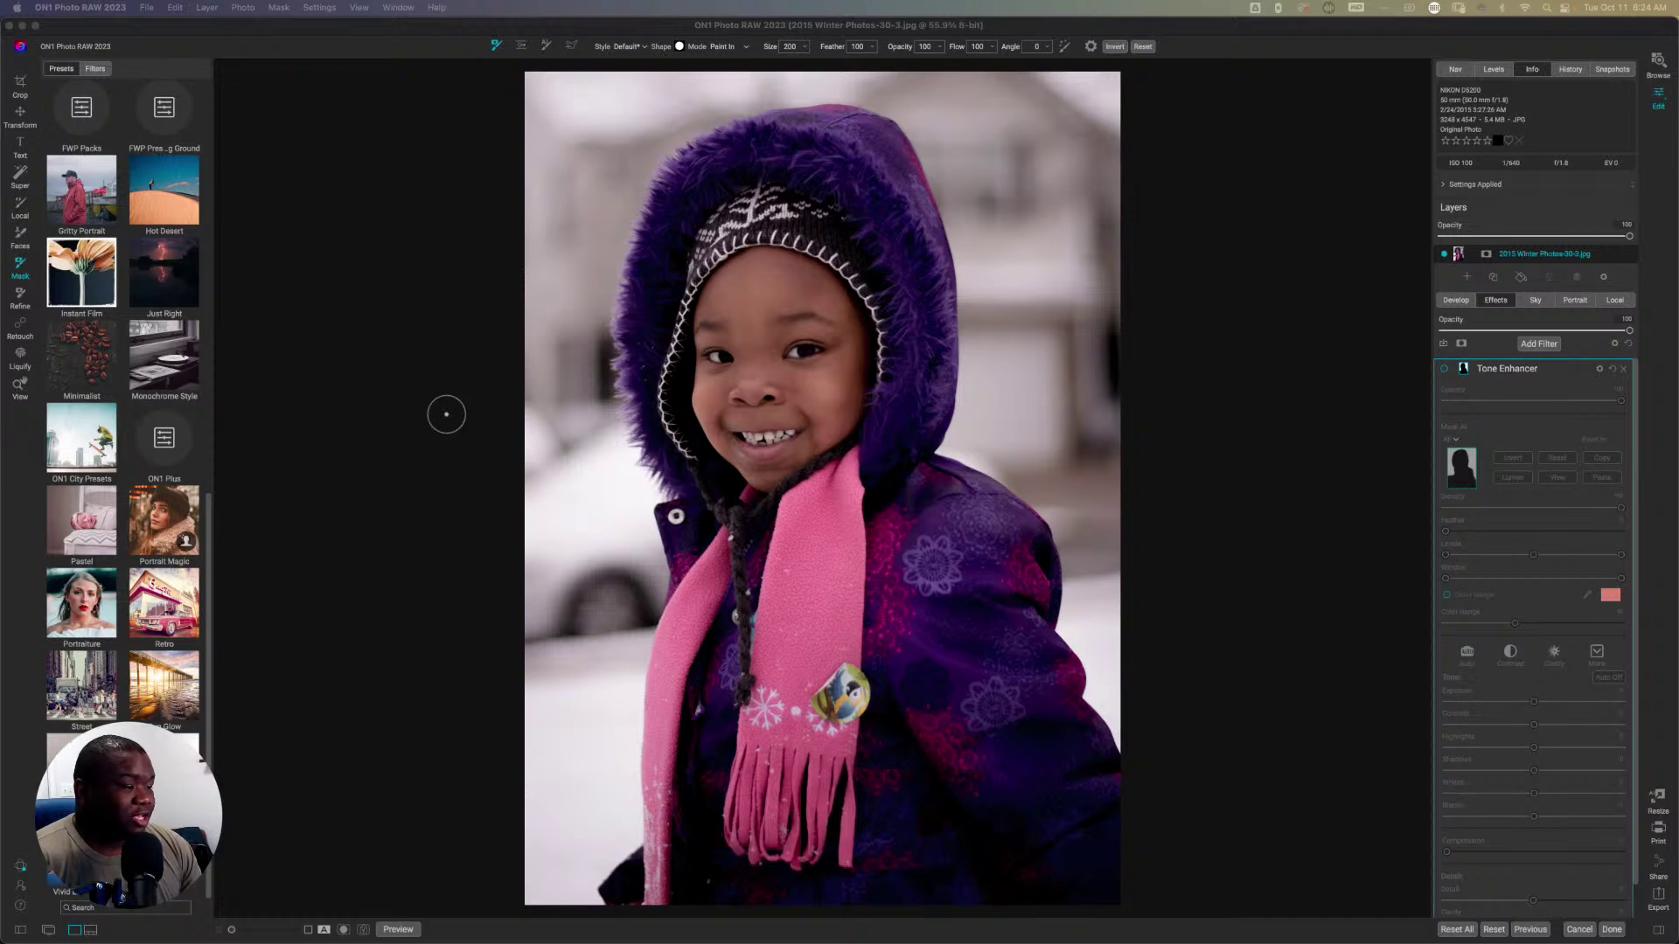
left_click(1579, 929)
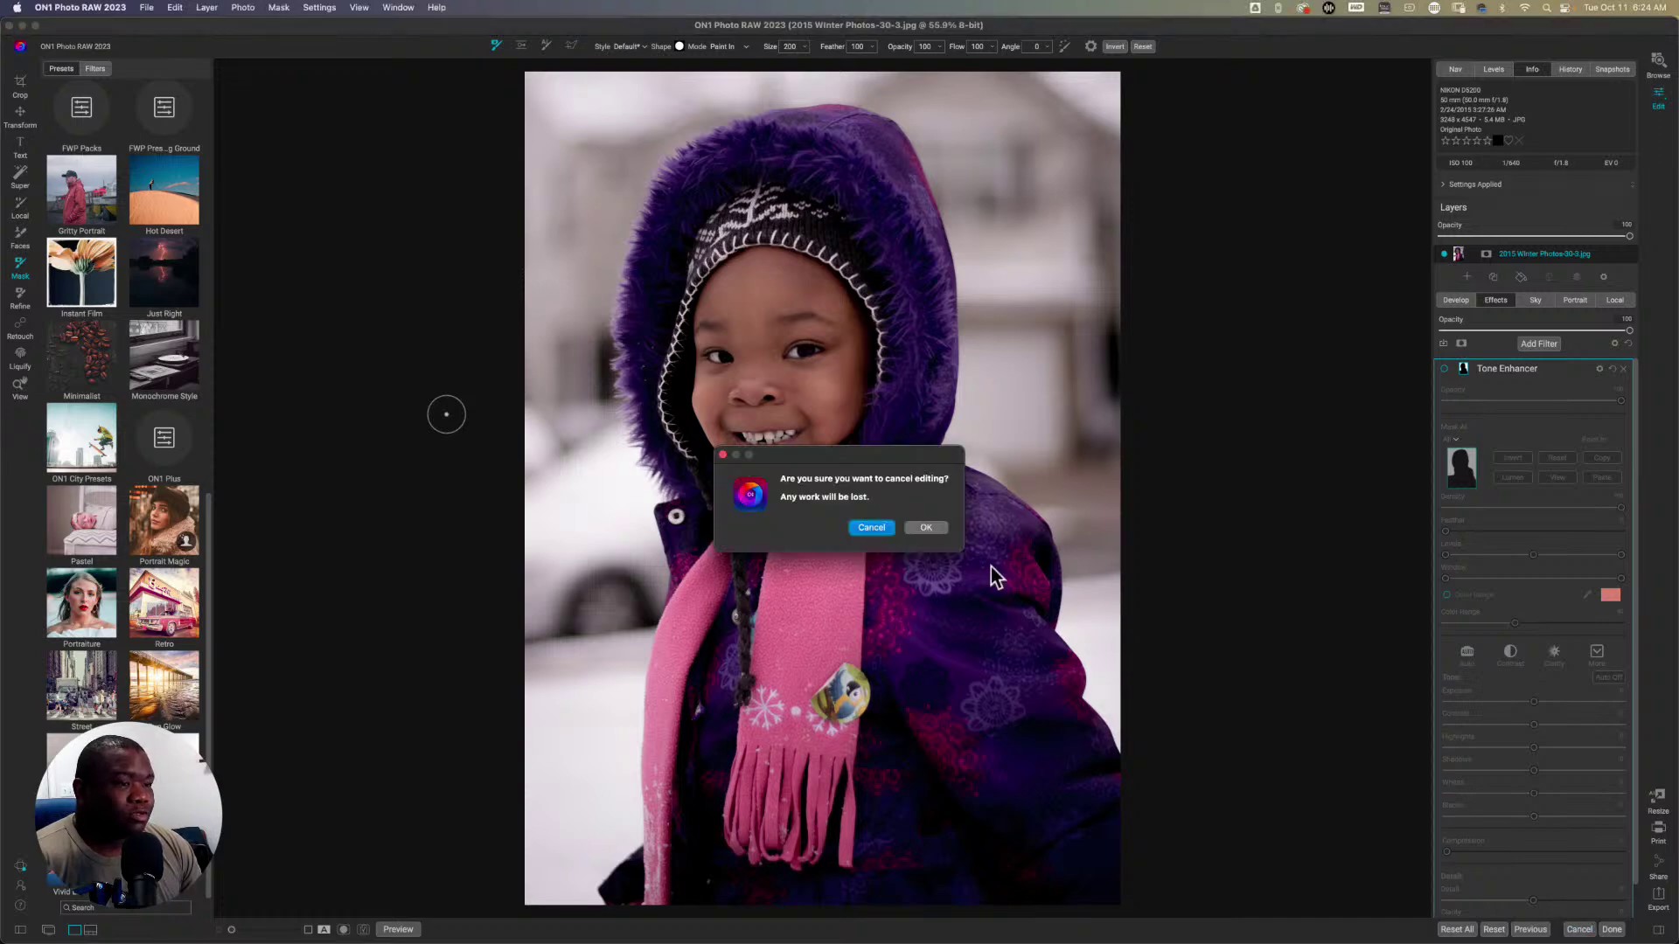
left_click(927, 528)
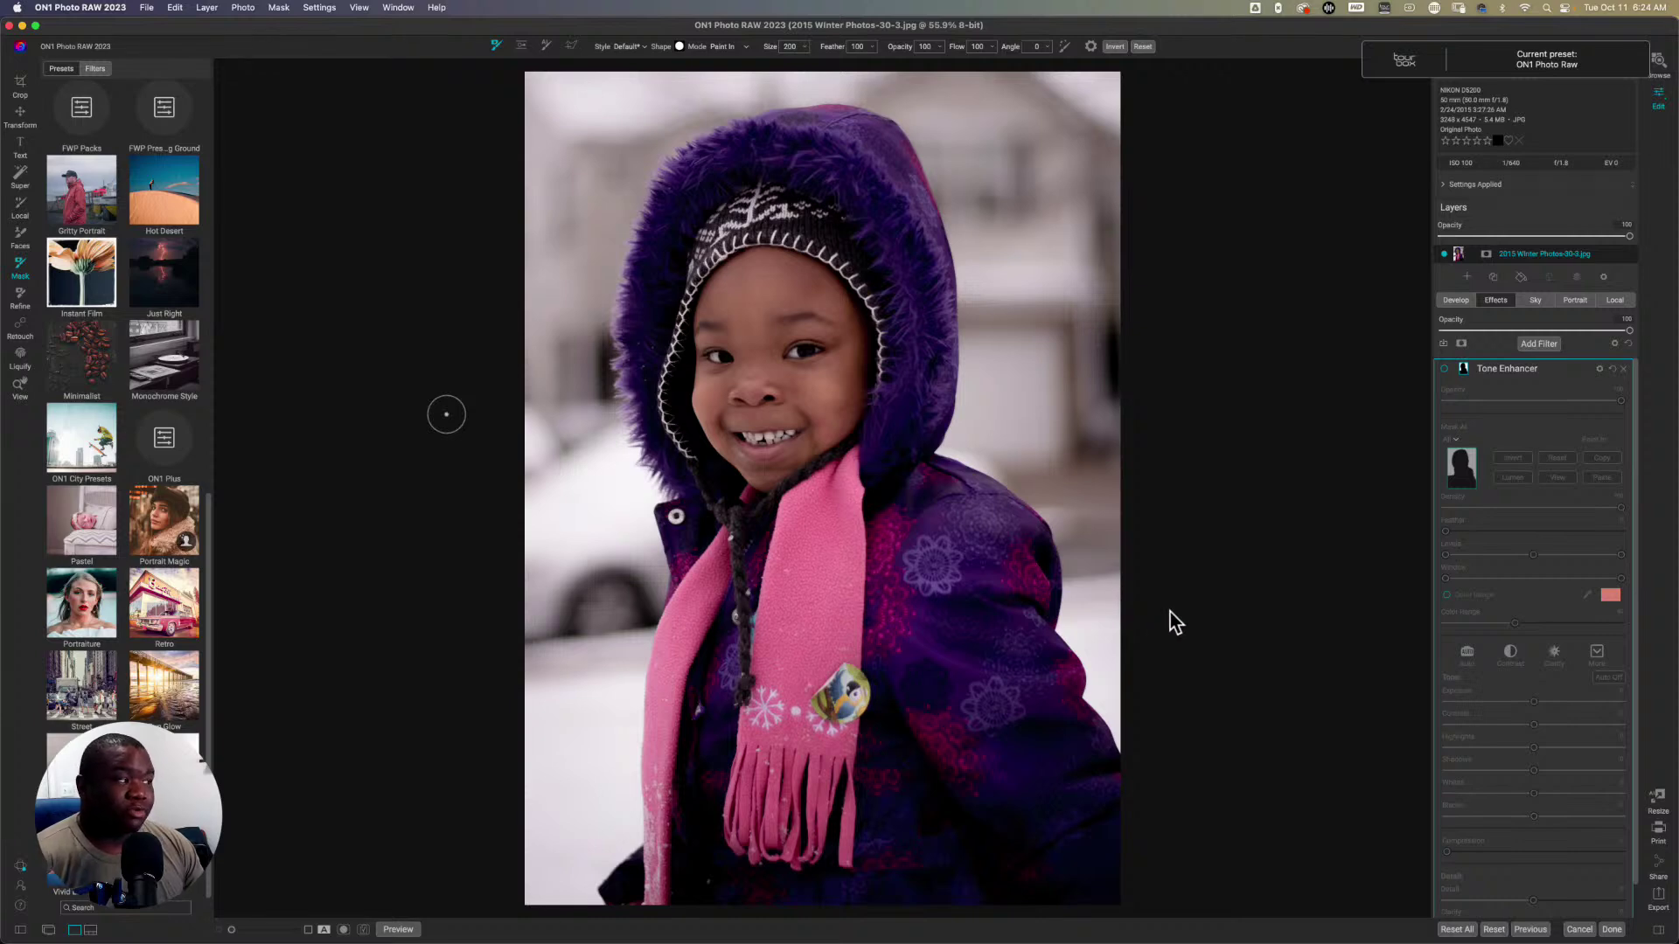
key("g")
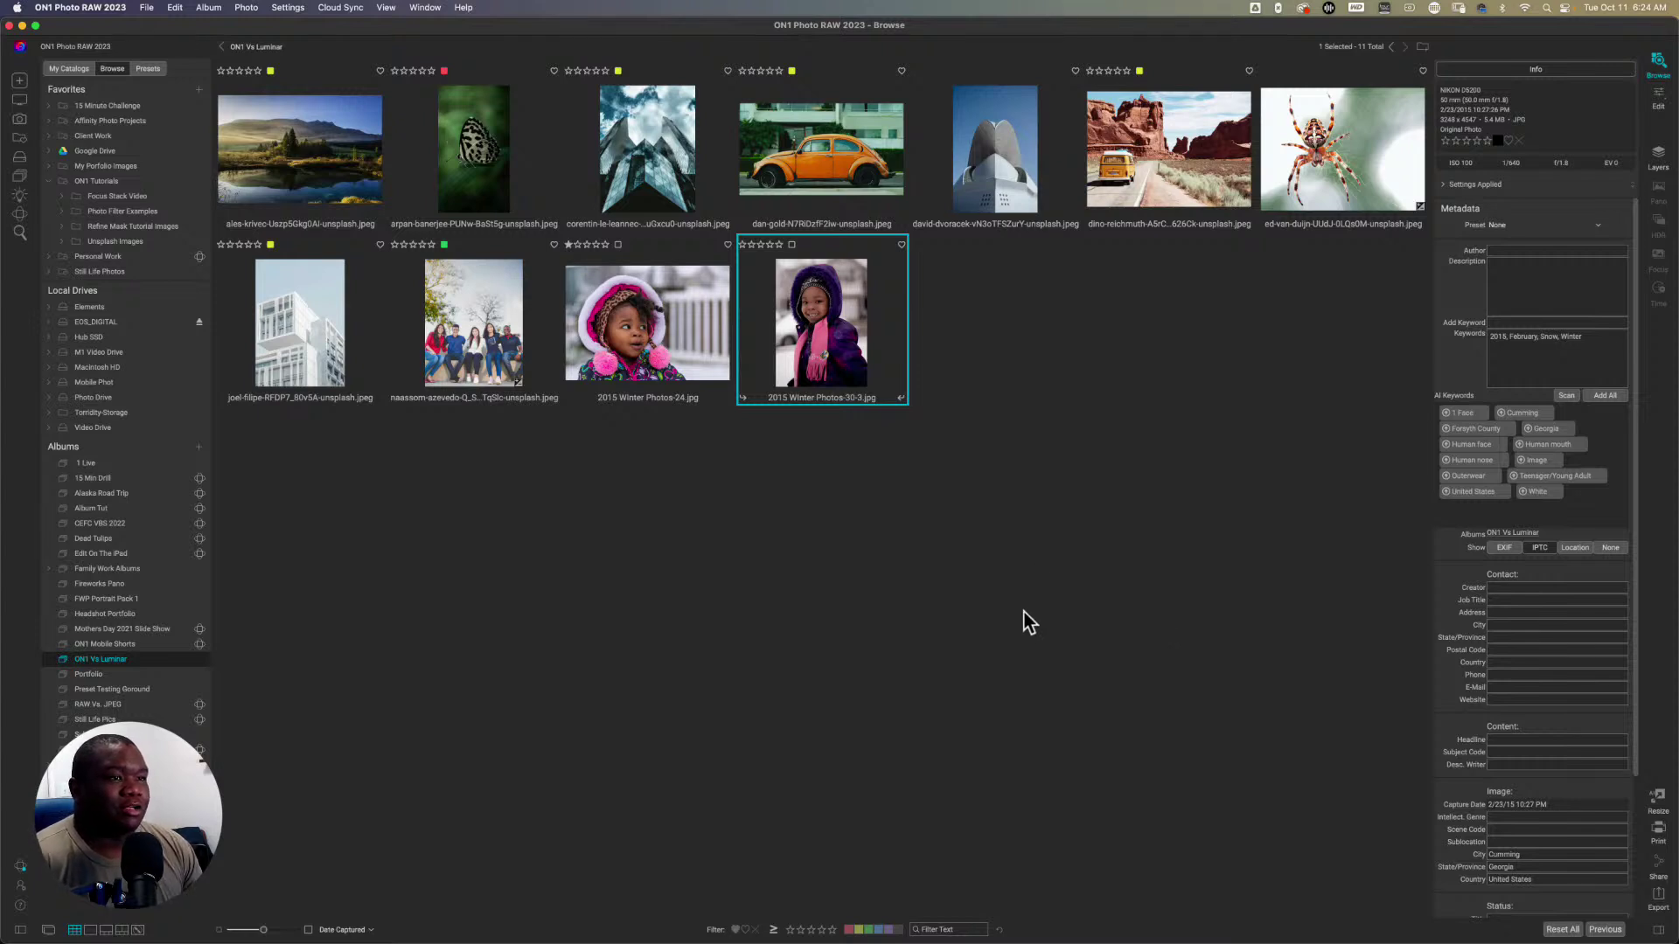
Step: Open the orange car photo for editing and select the car with Super Select AI
left_click(821, 178)
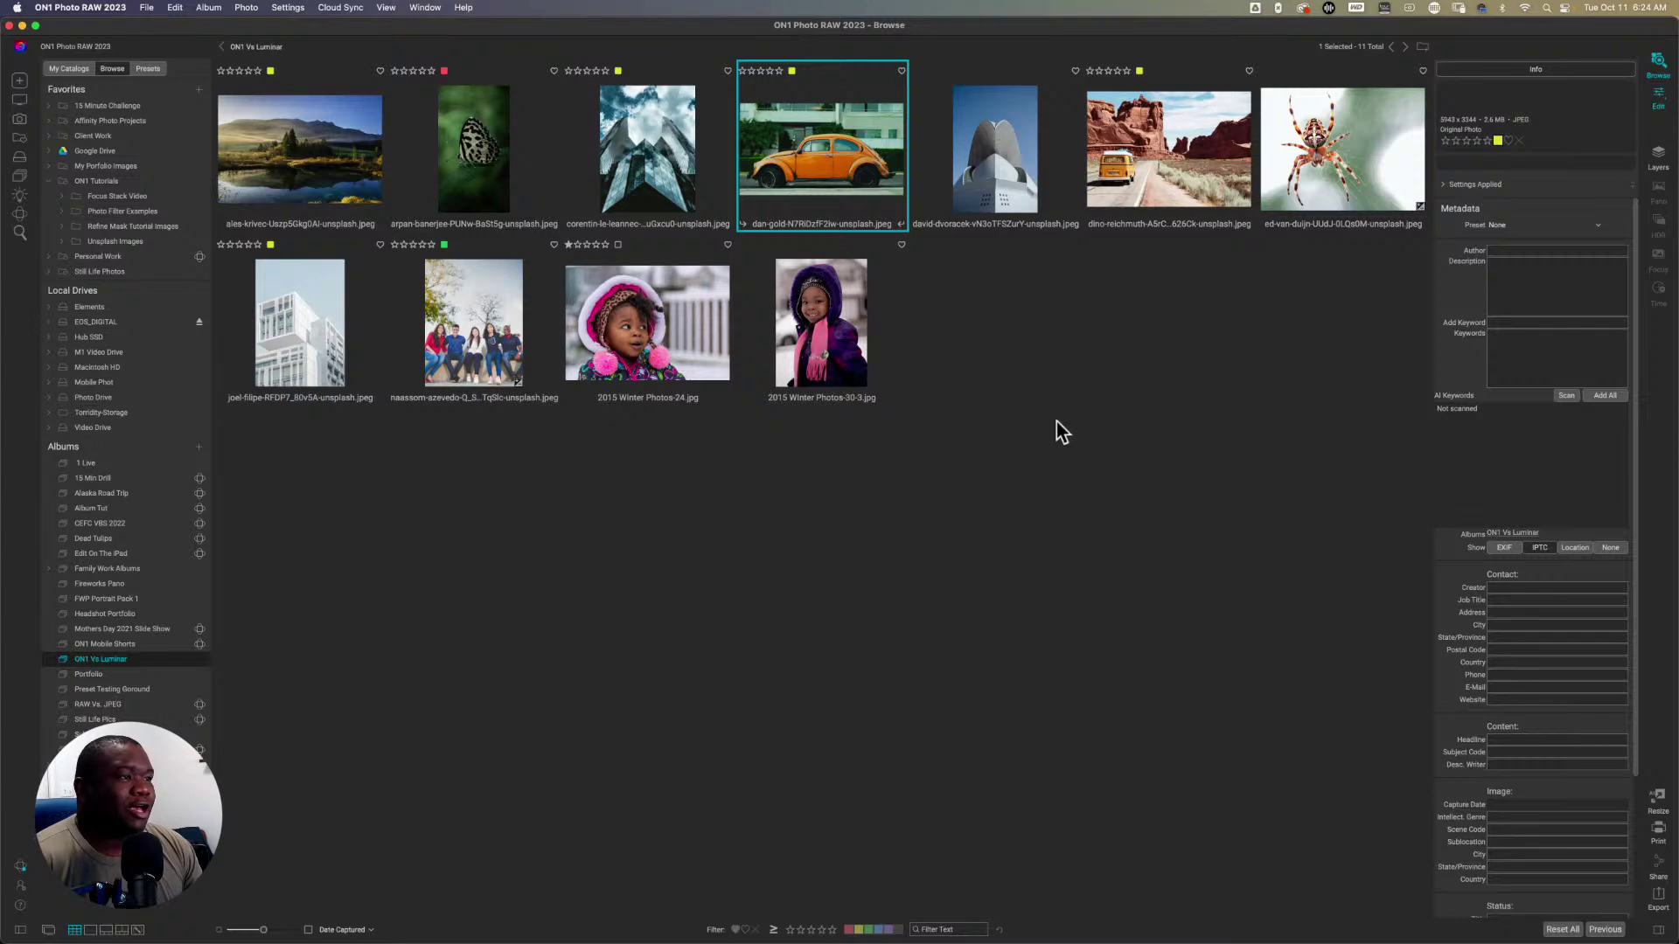
key("e")
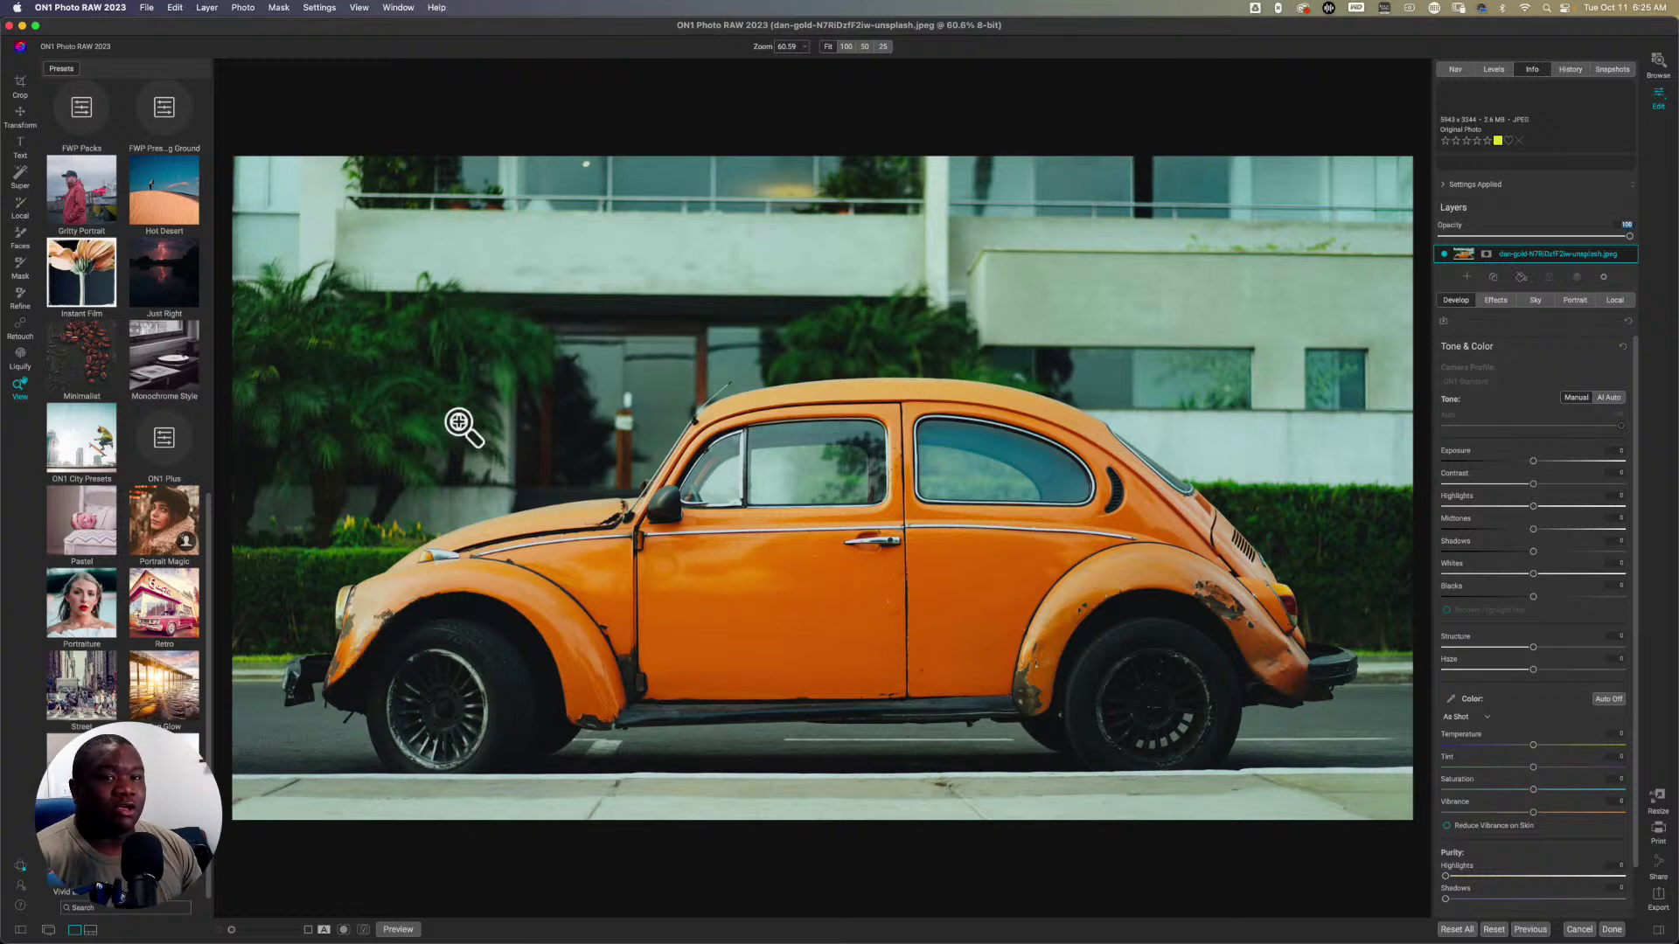
left_click(34, 176)
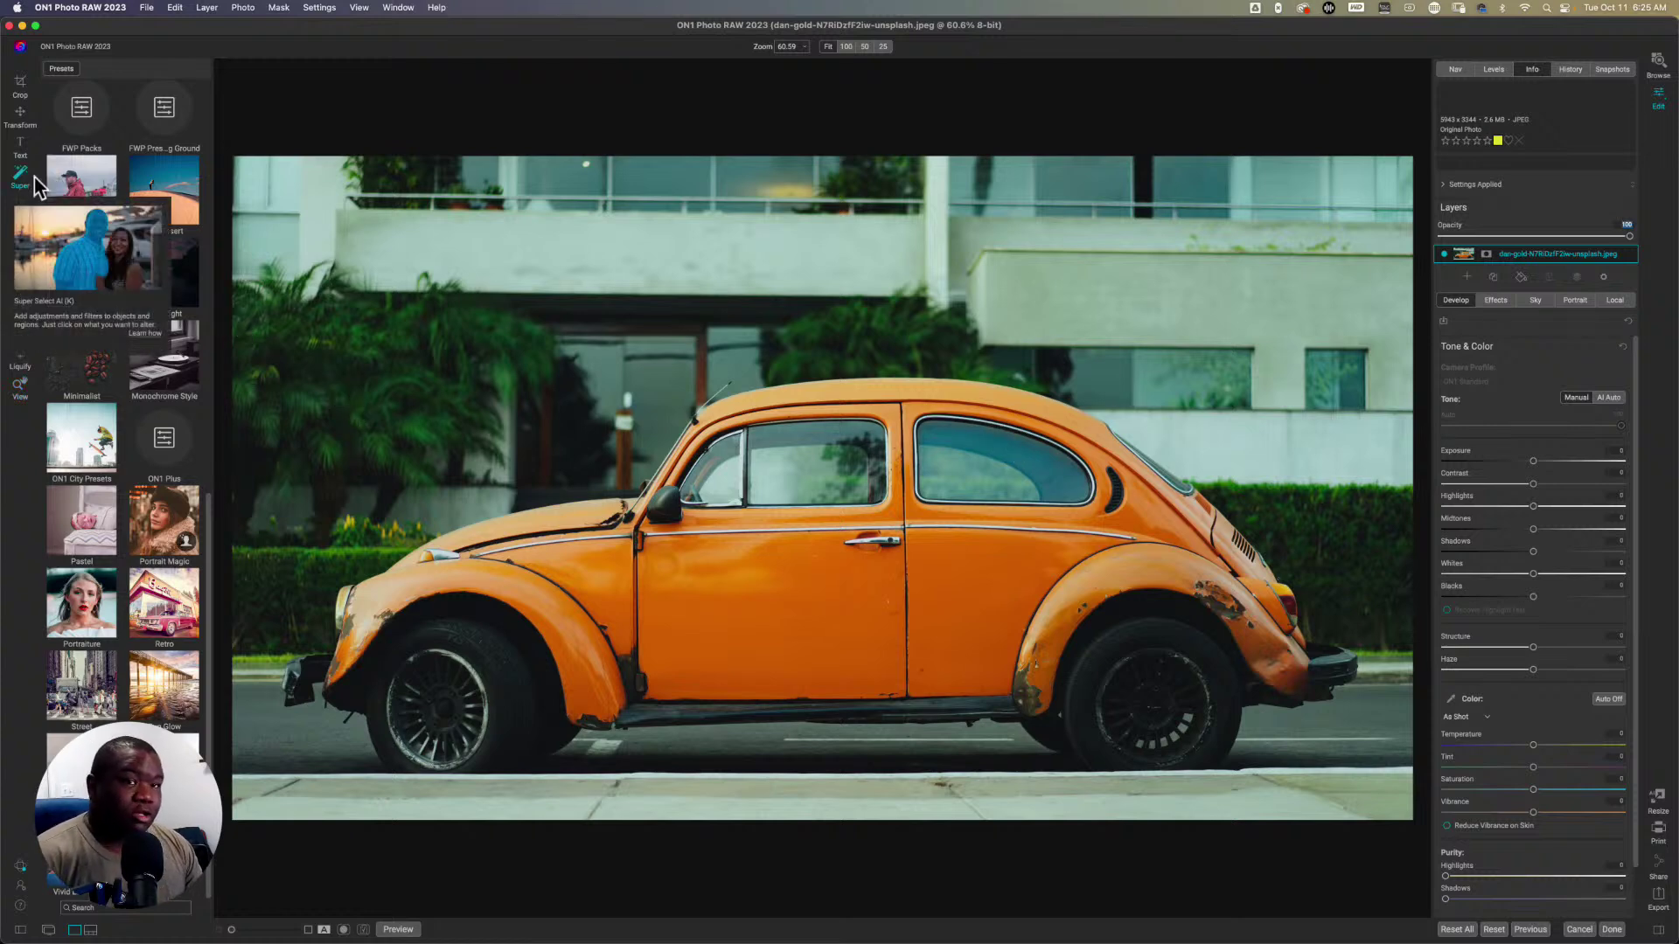
left_click(750, 588)
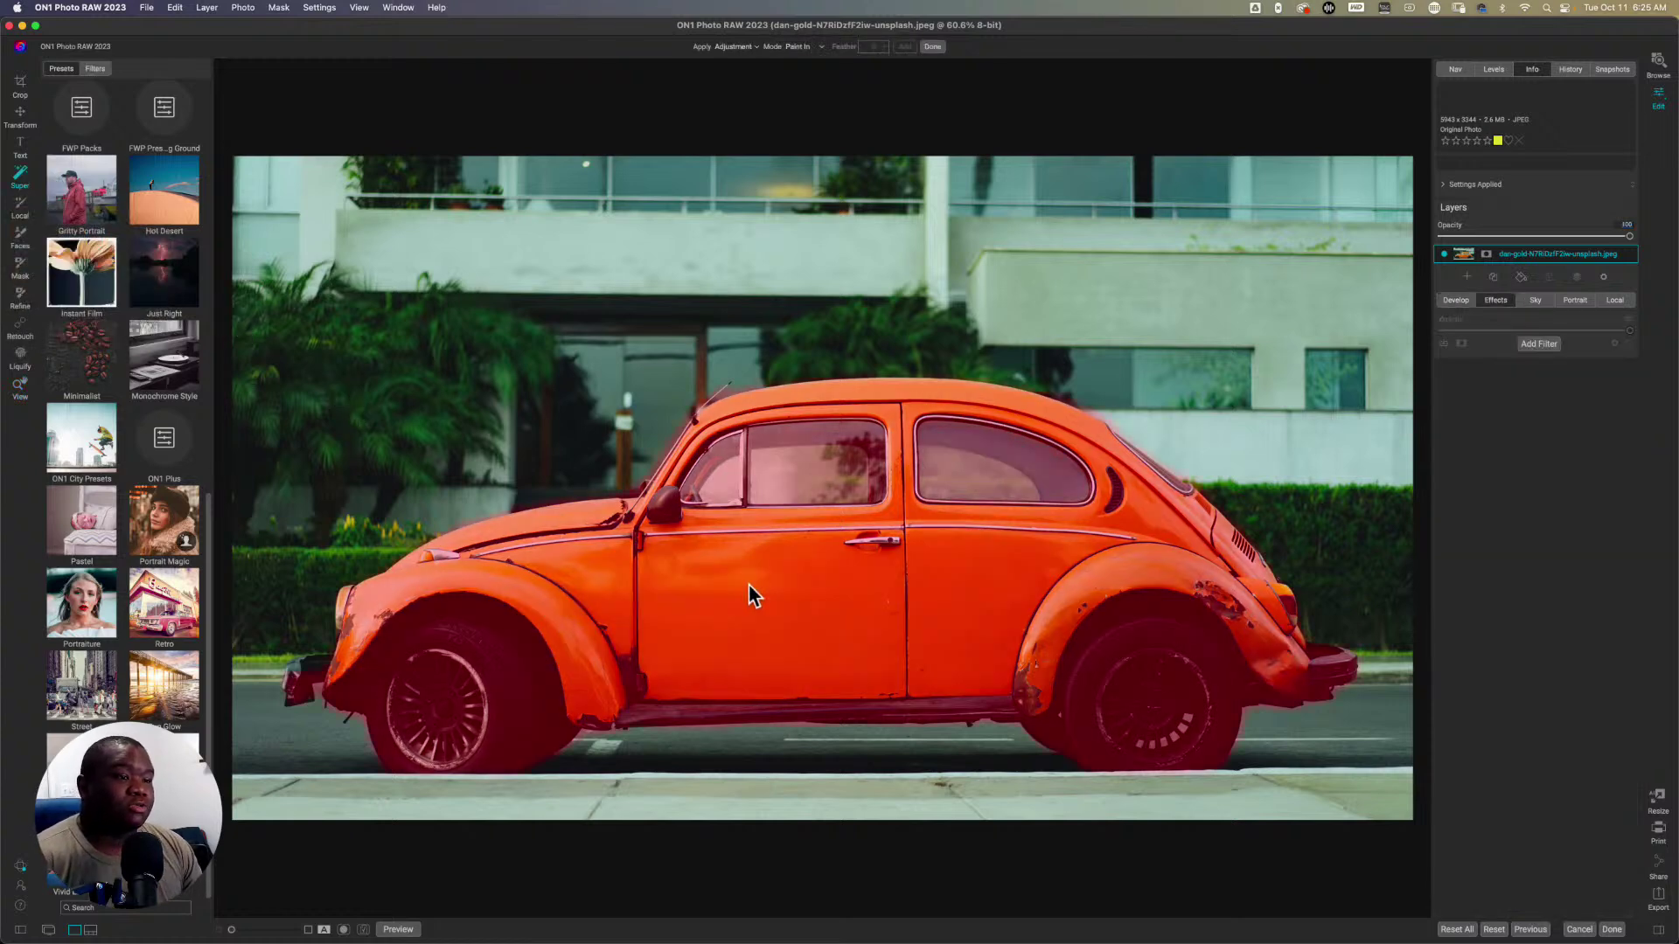
left_click(803, 590)
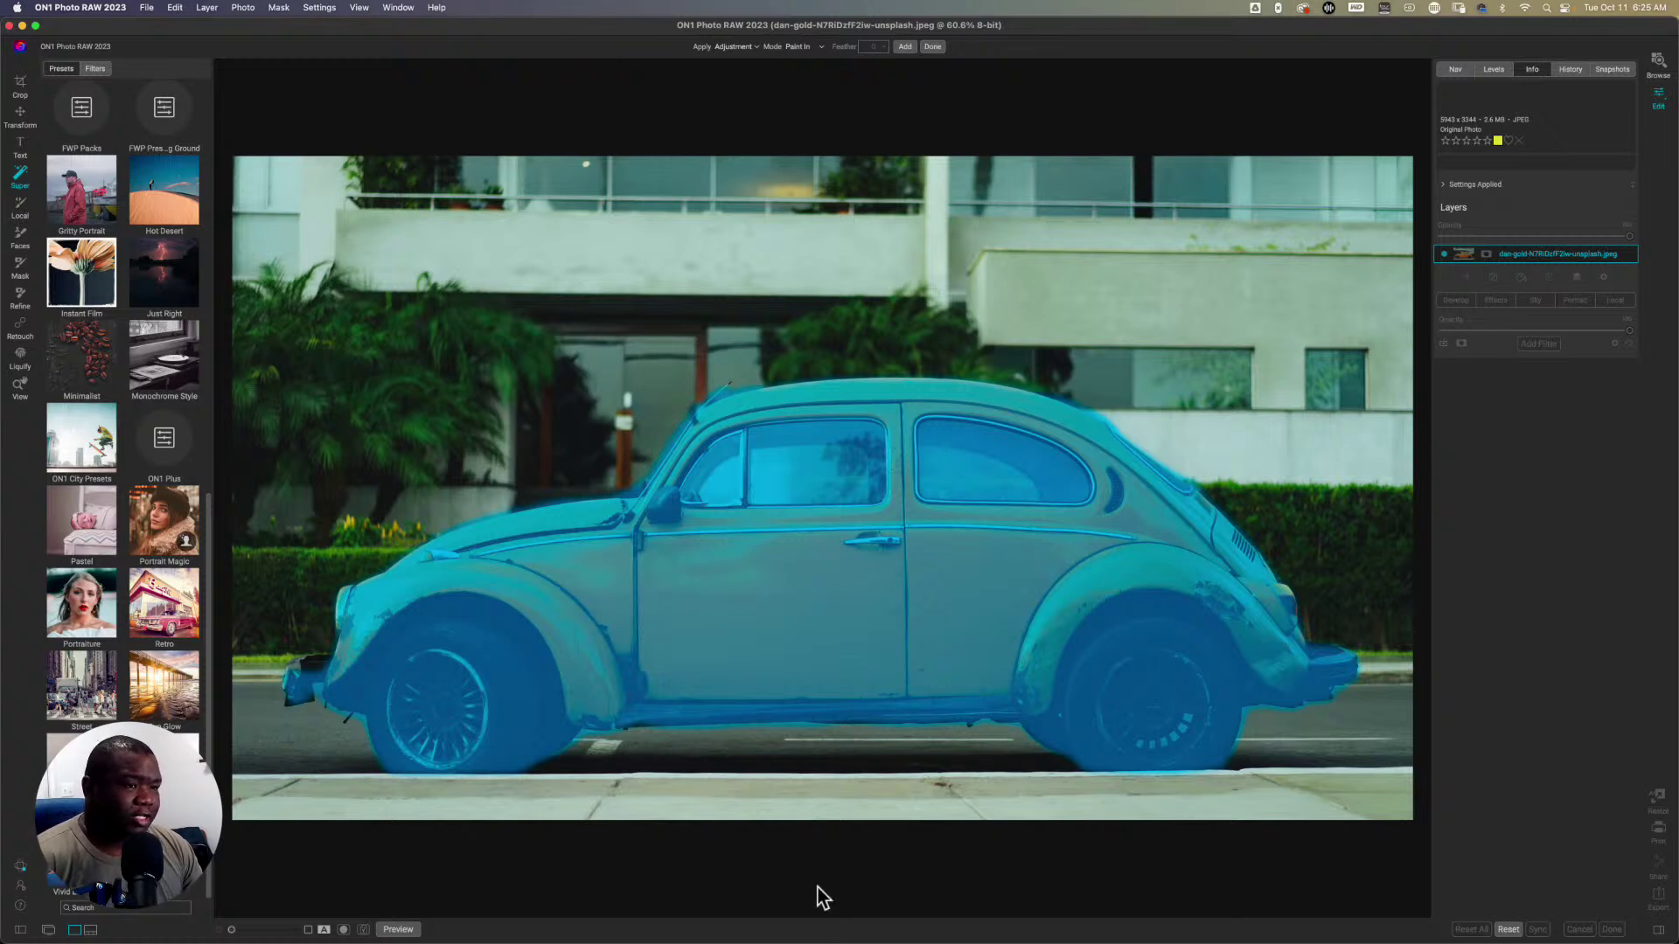
Step: Add the road and pavement to the car's Super Select AI selection and apply a Tone Enhancer filter to it
left_click(783, 795)
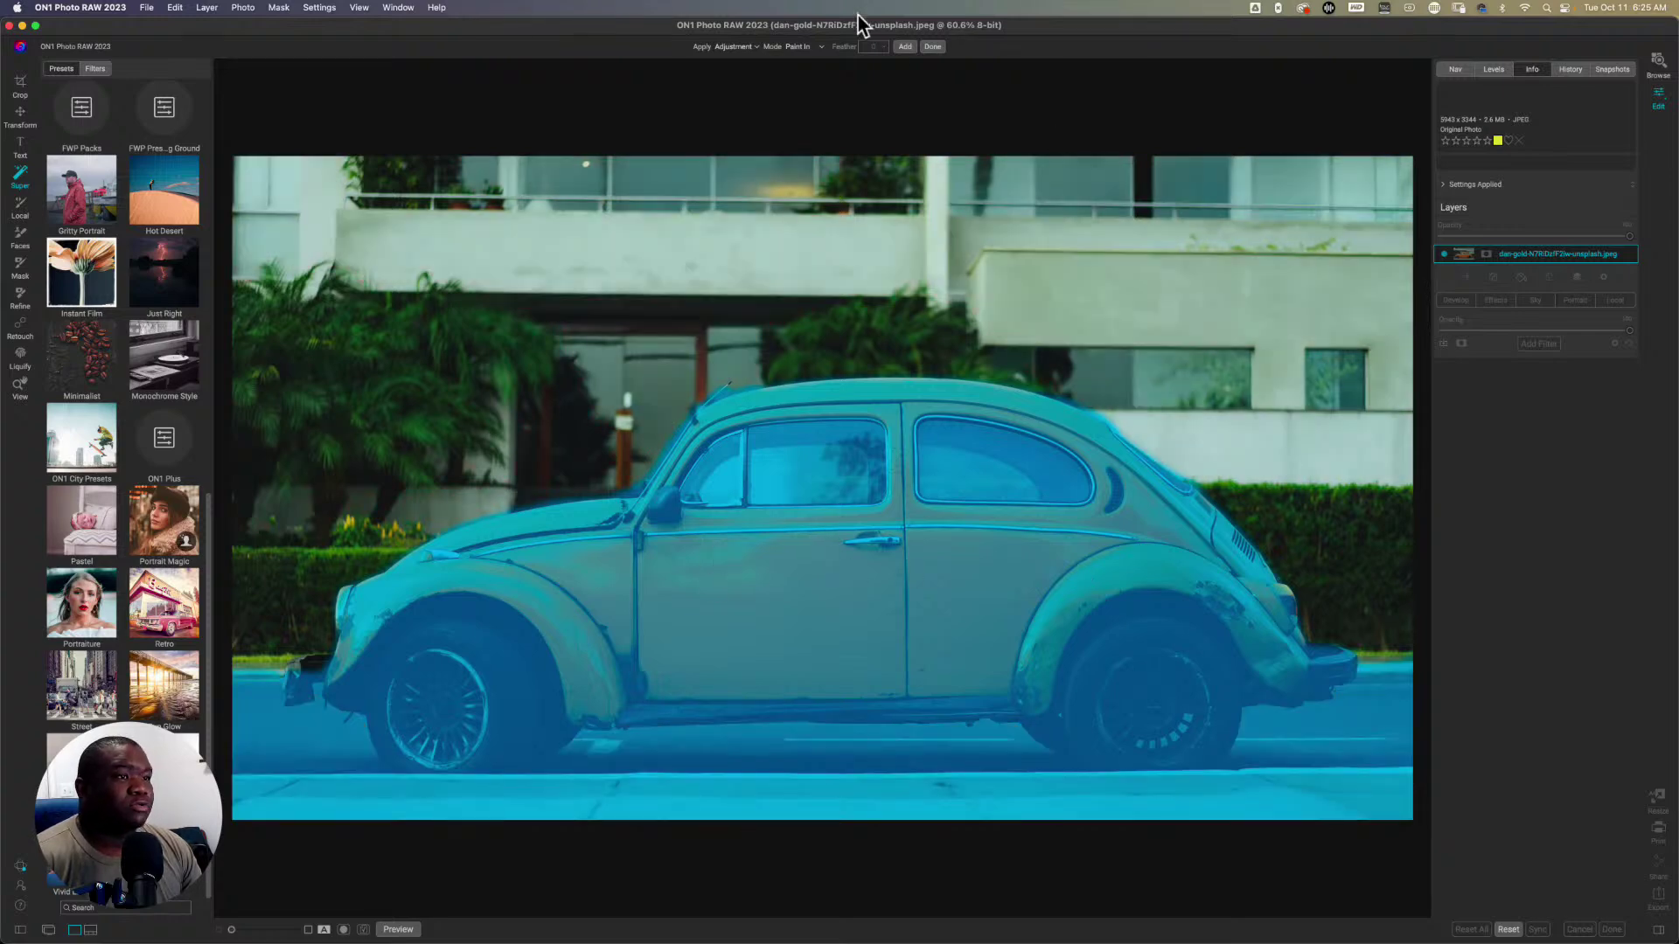
left_click(743, 48)
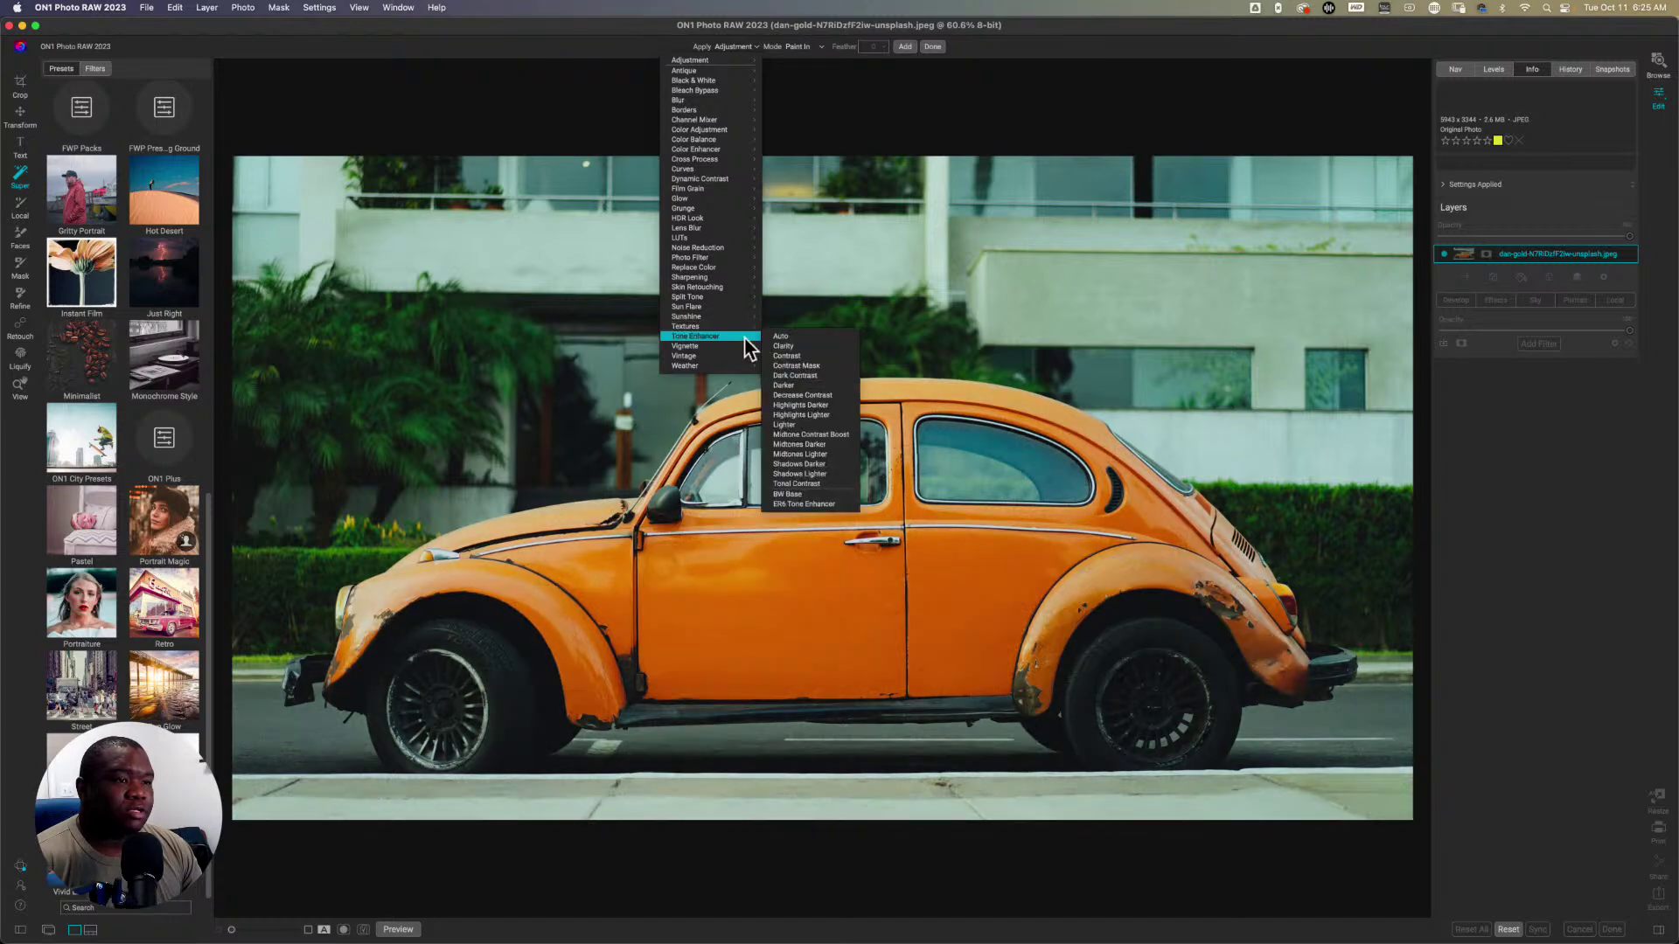
left_click(743, 338)
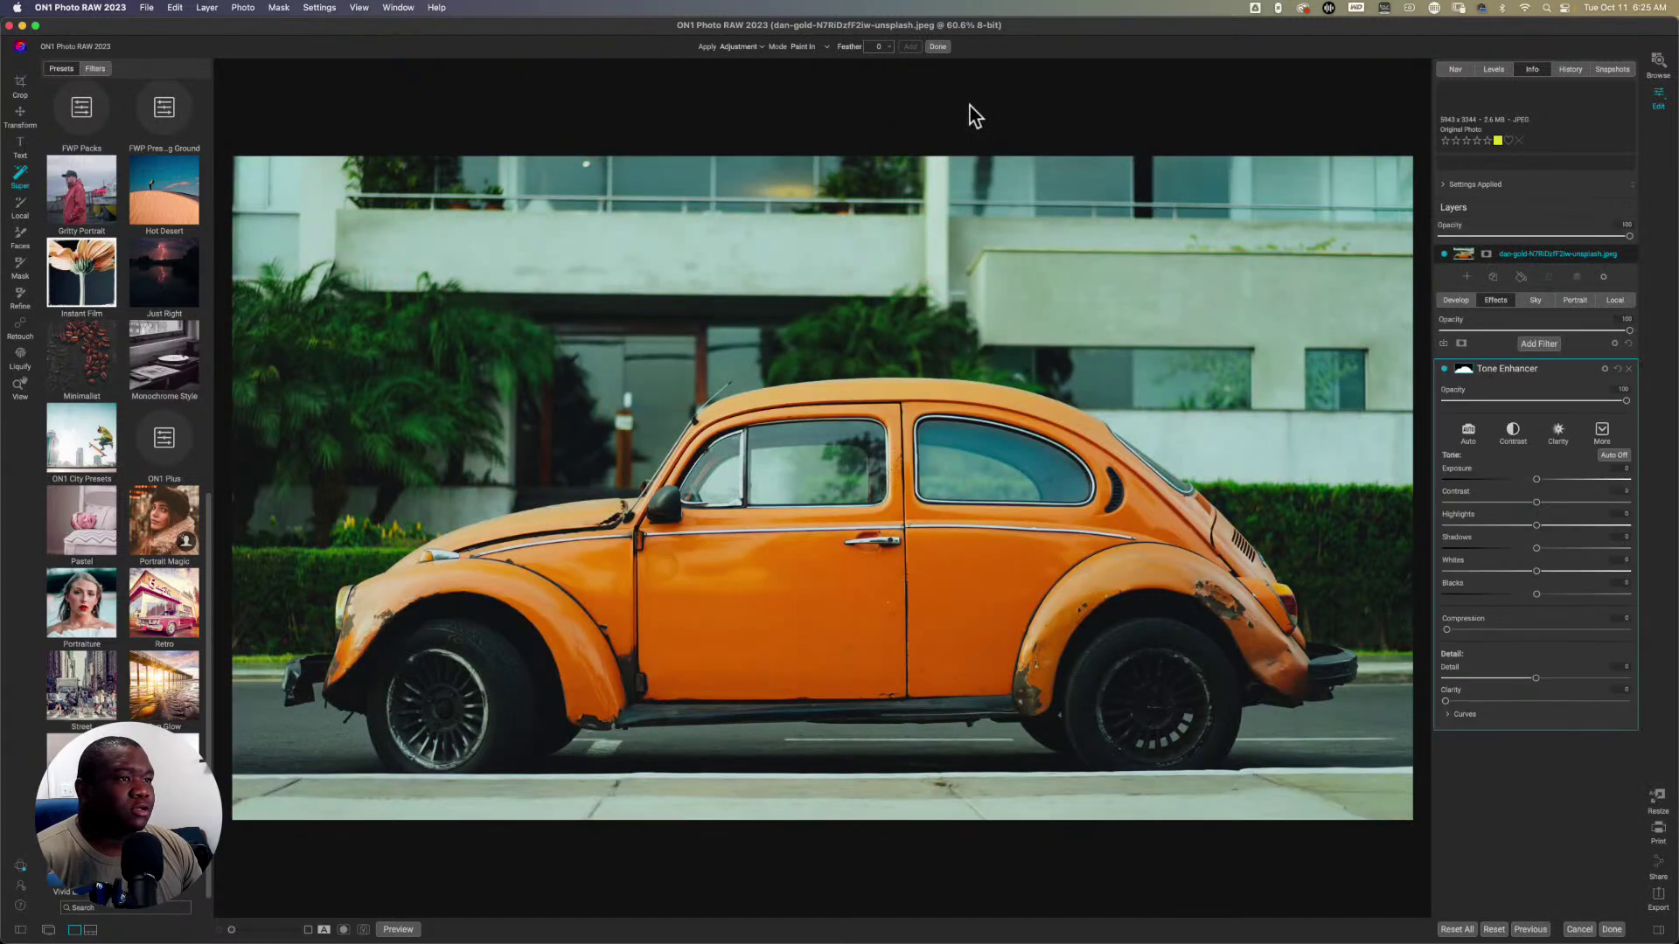
left_click(937, 48)
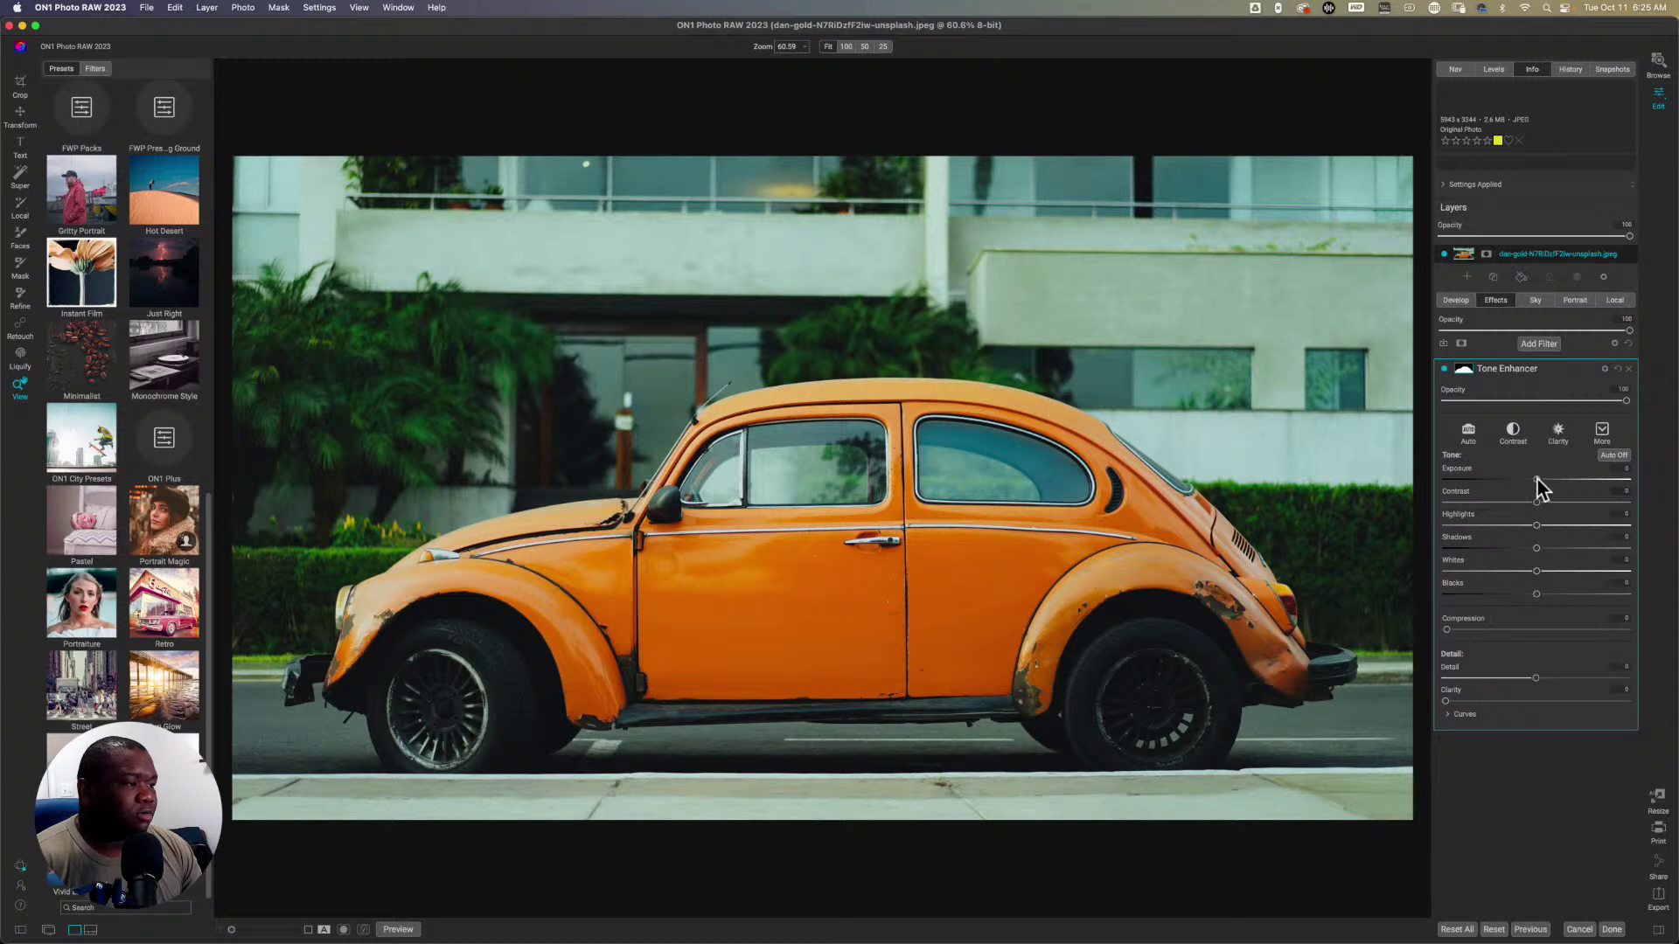
Step: Raise the car filter's exposure and contrast slightly, lower its blacks, and compare the photo with and without the filter
left_click_drag(1538, 481, 1555, 505)
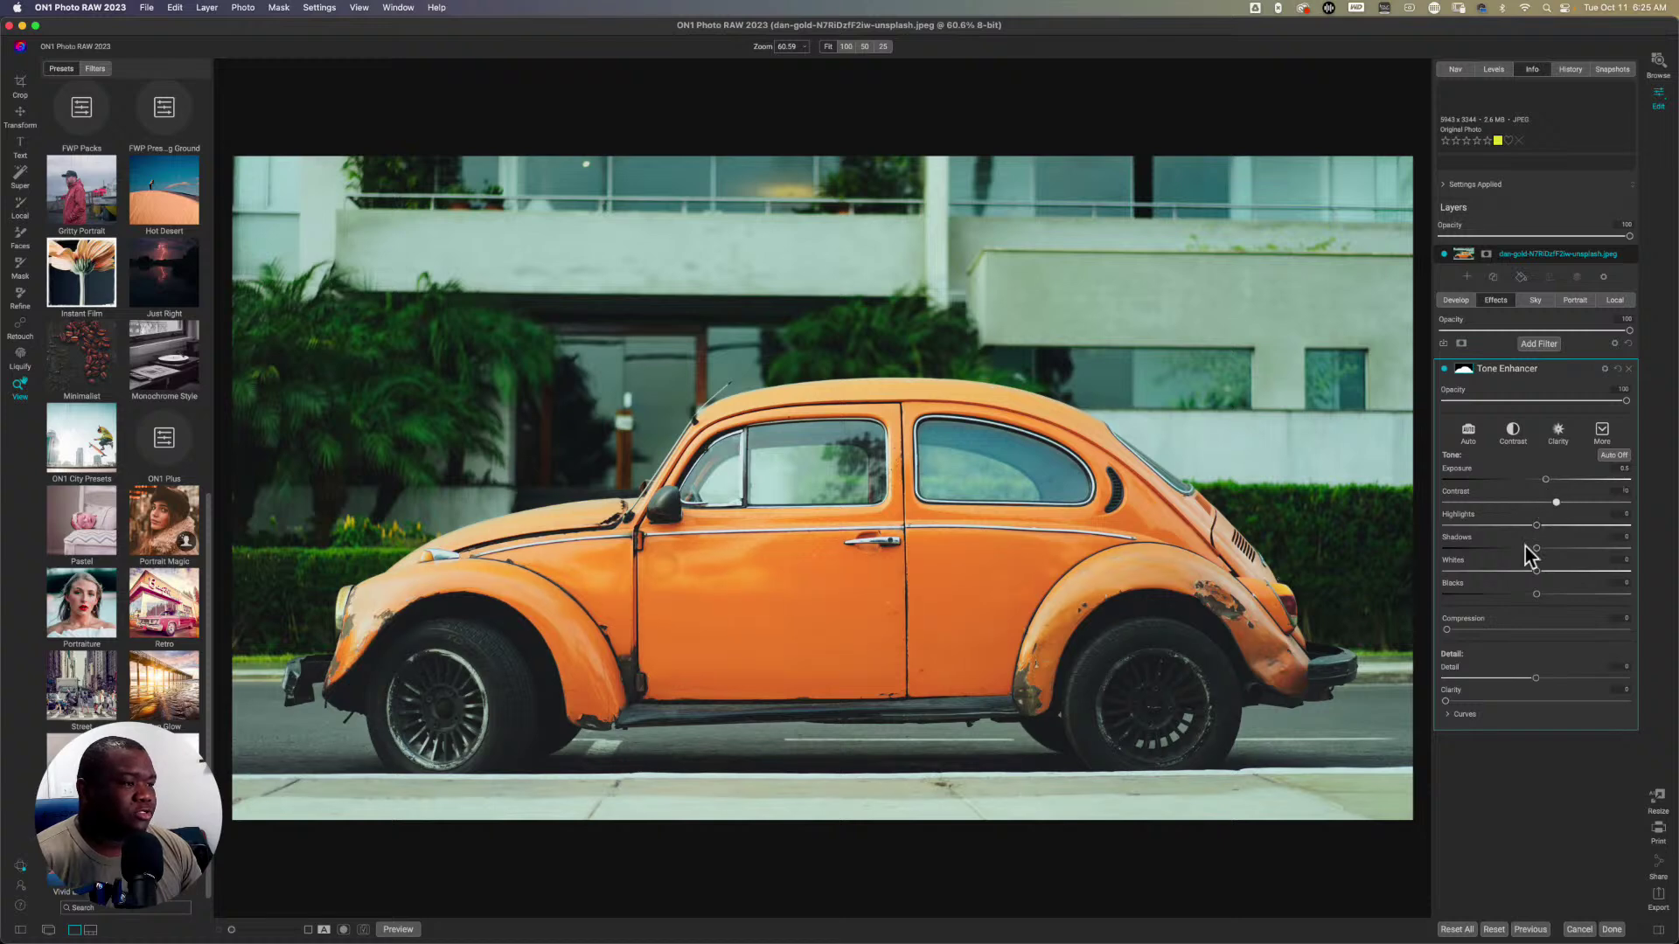
left_click_drag(1536, 595, 1513, 597)
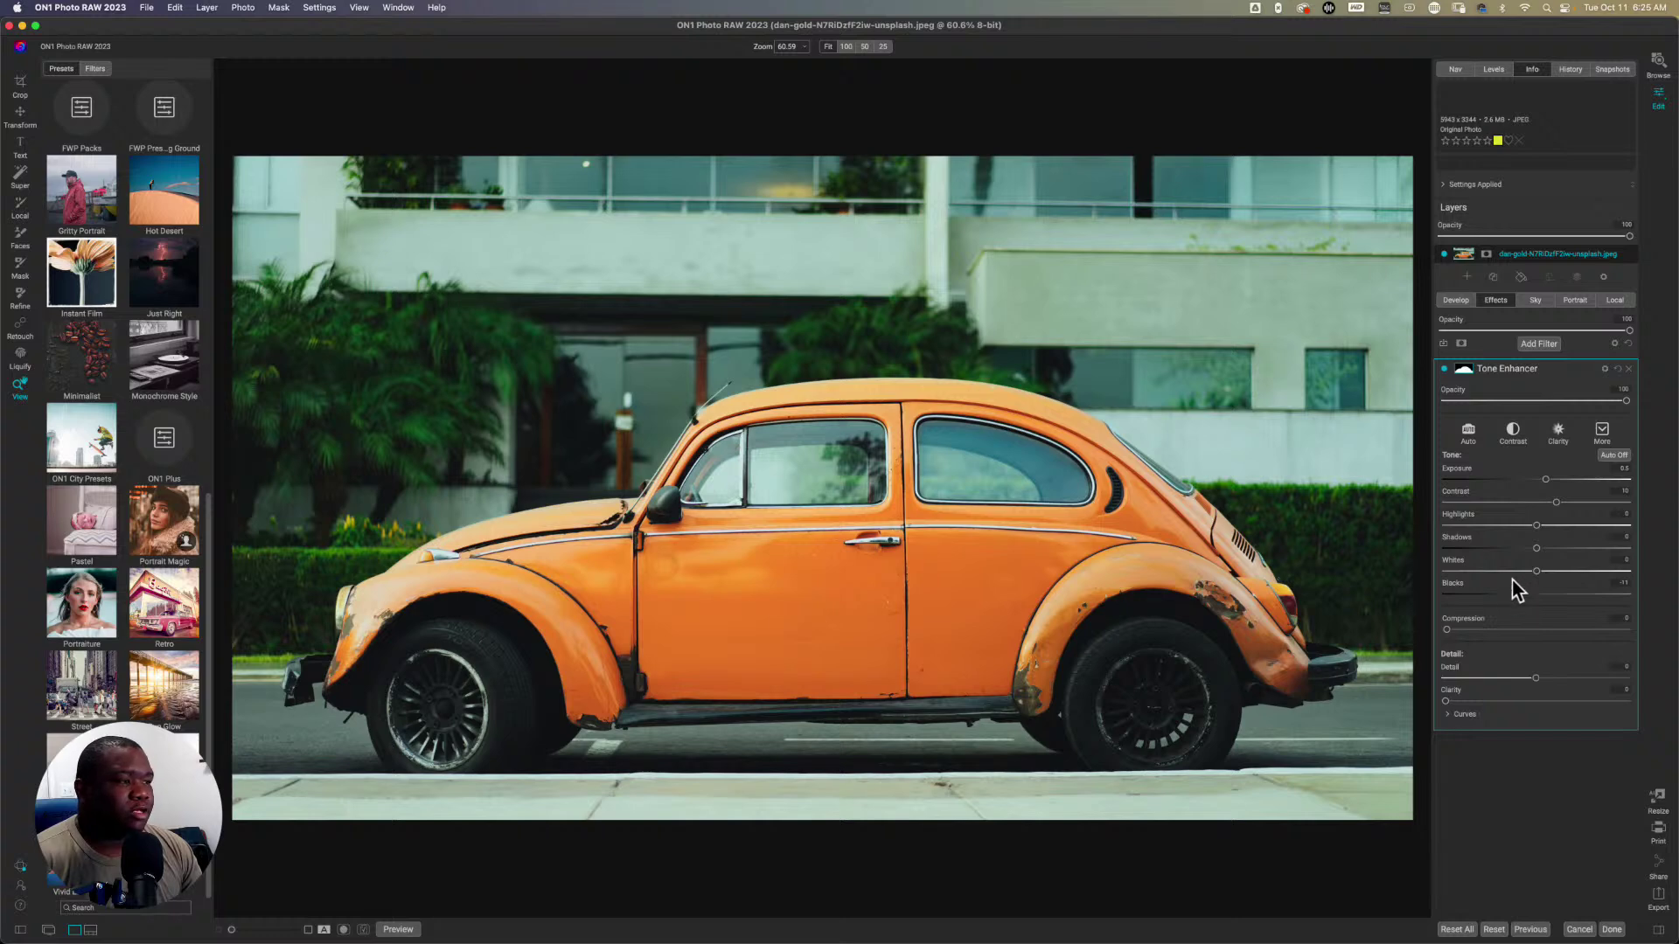
left_click(1444, 368)
left_click(1443, 368)
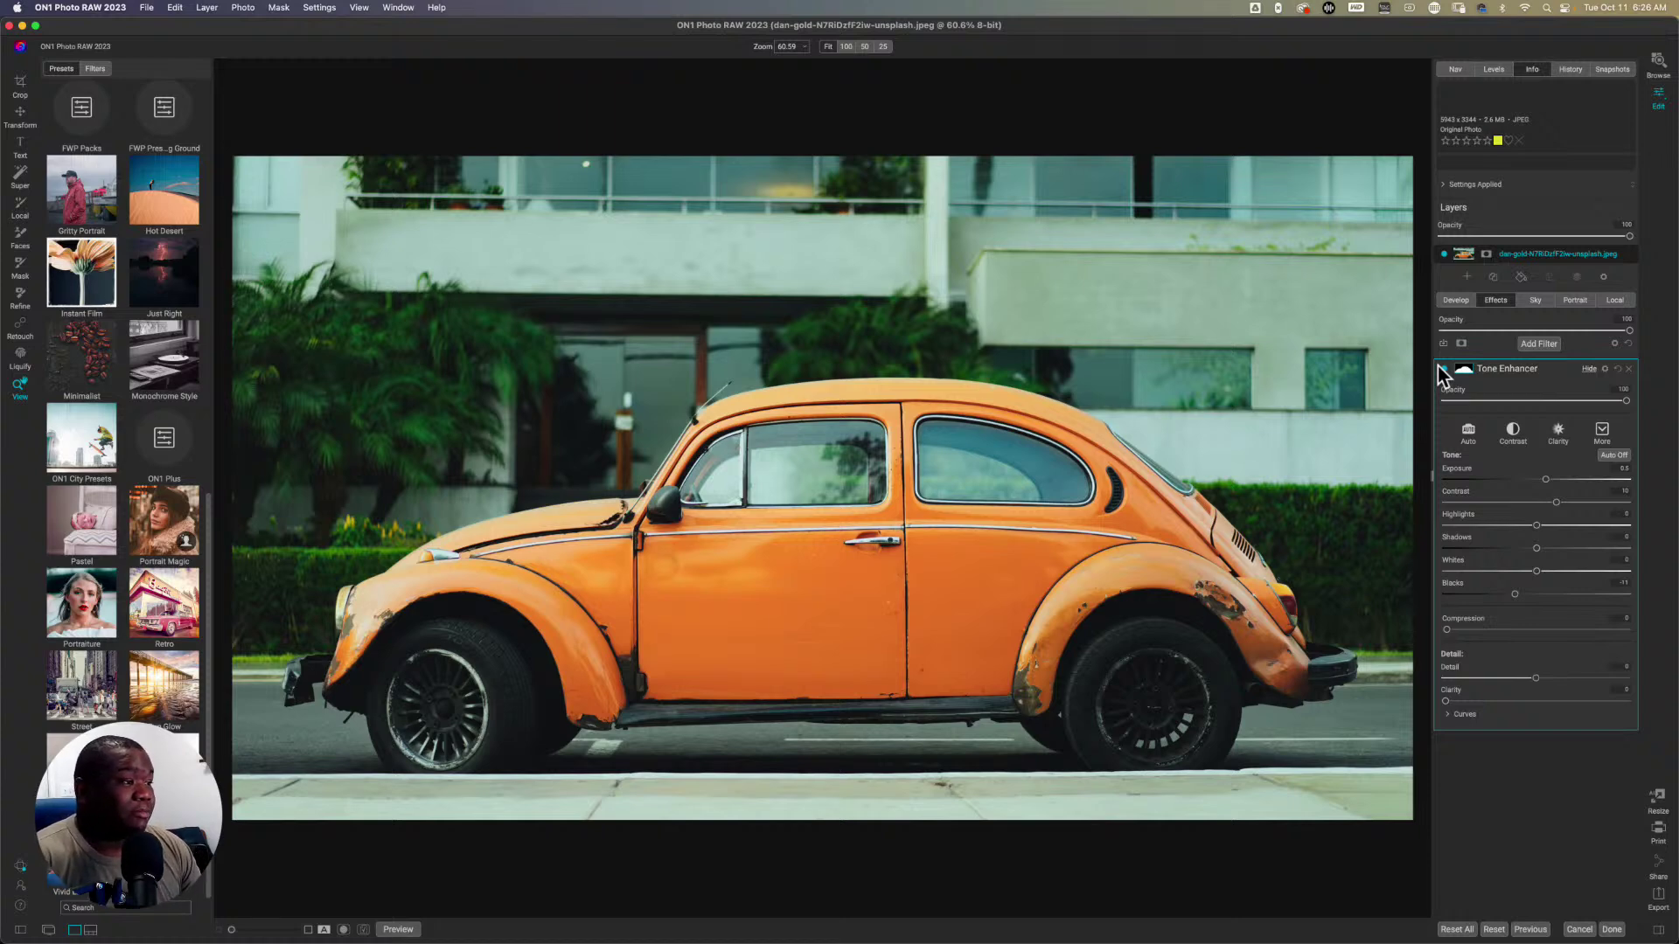
left_click(1562, 370)
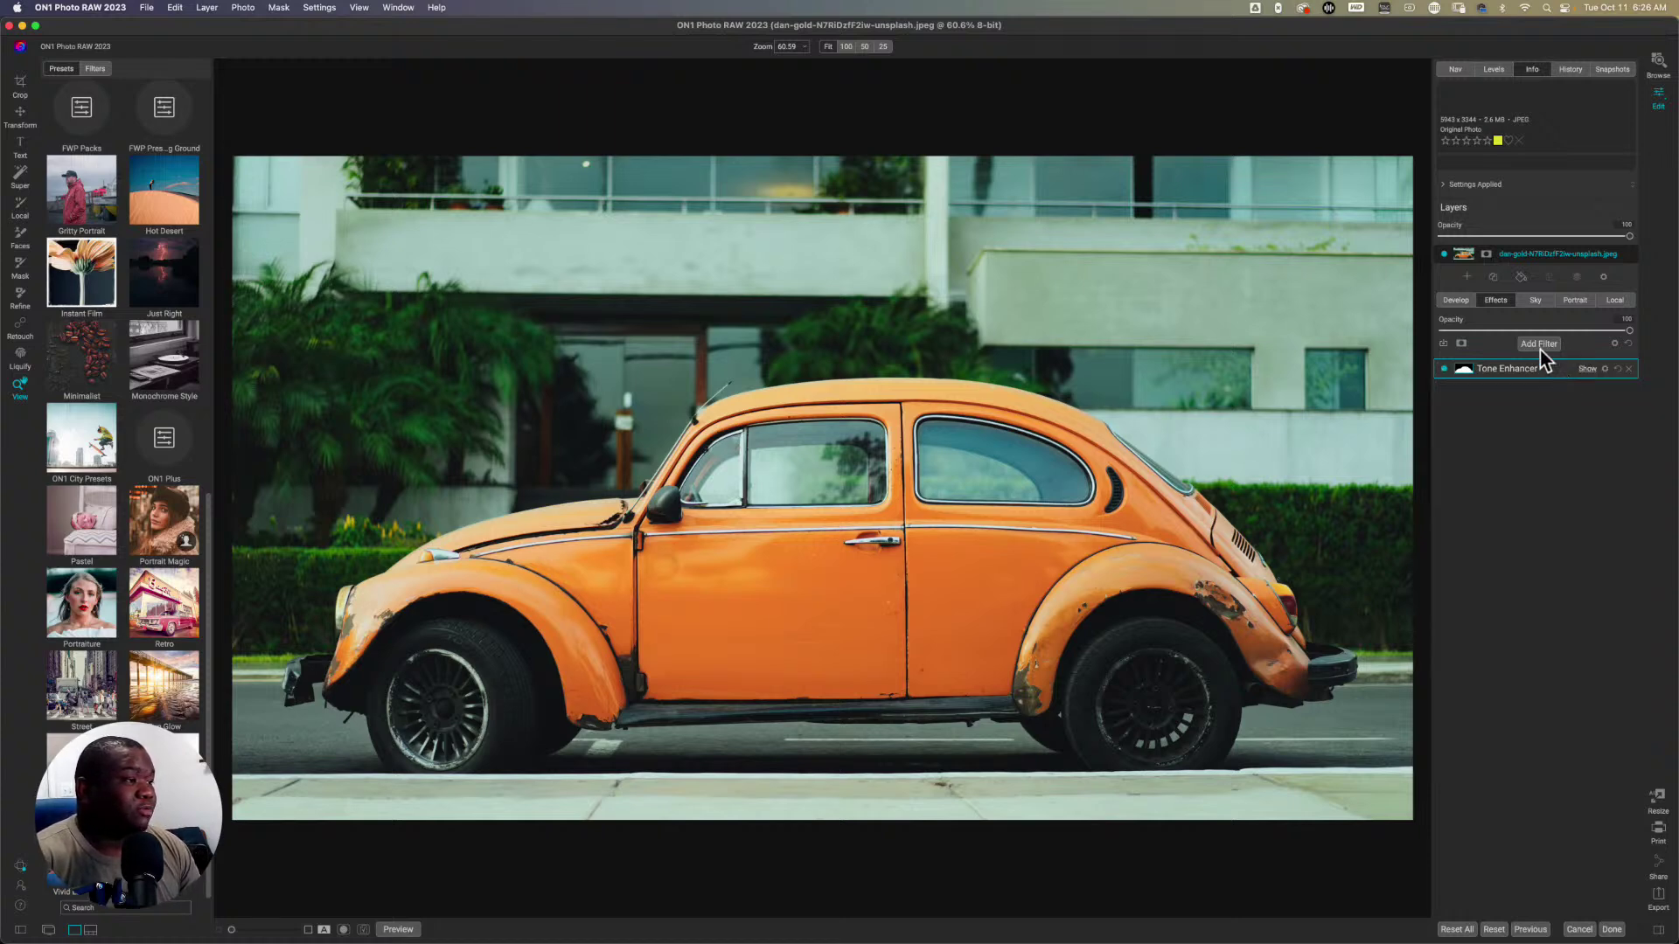
Step: Add a second Tone Enhancer filter to the car photo and lower its exposure
left_click(1539, 346)
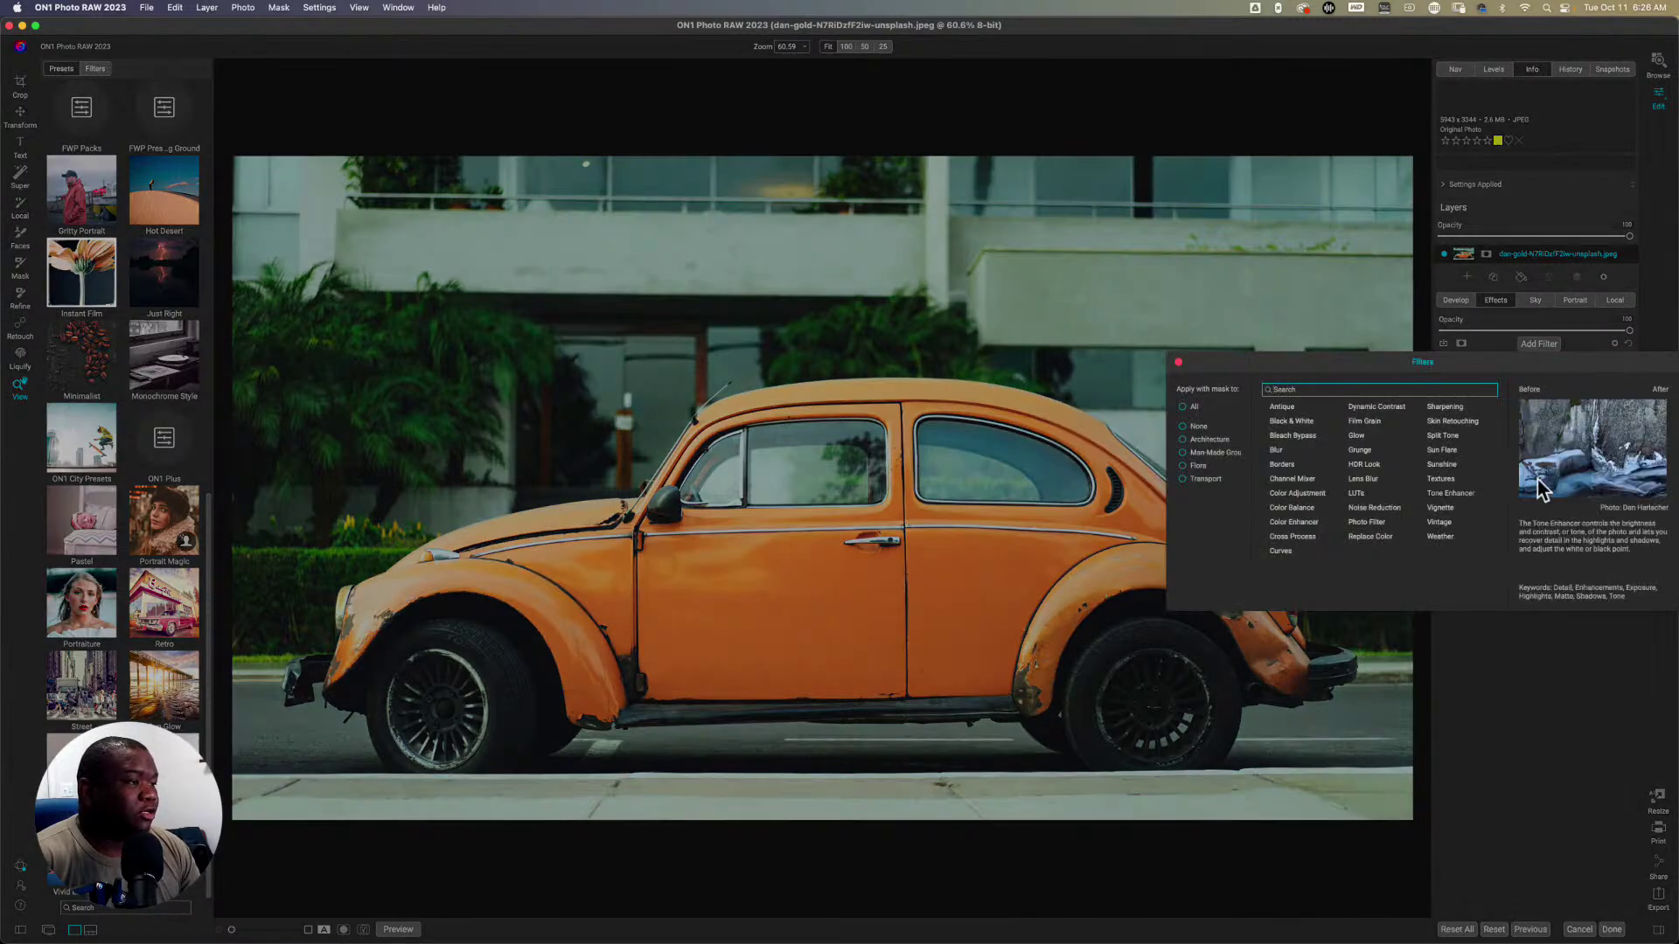
left_click(1556, 433)
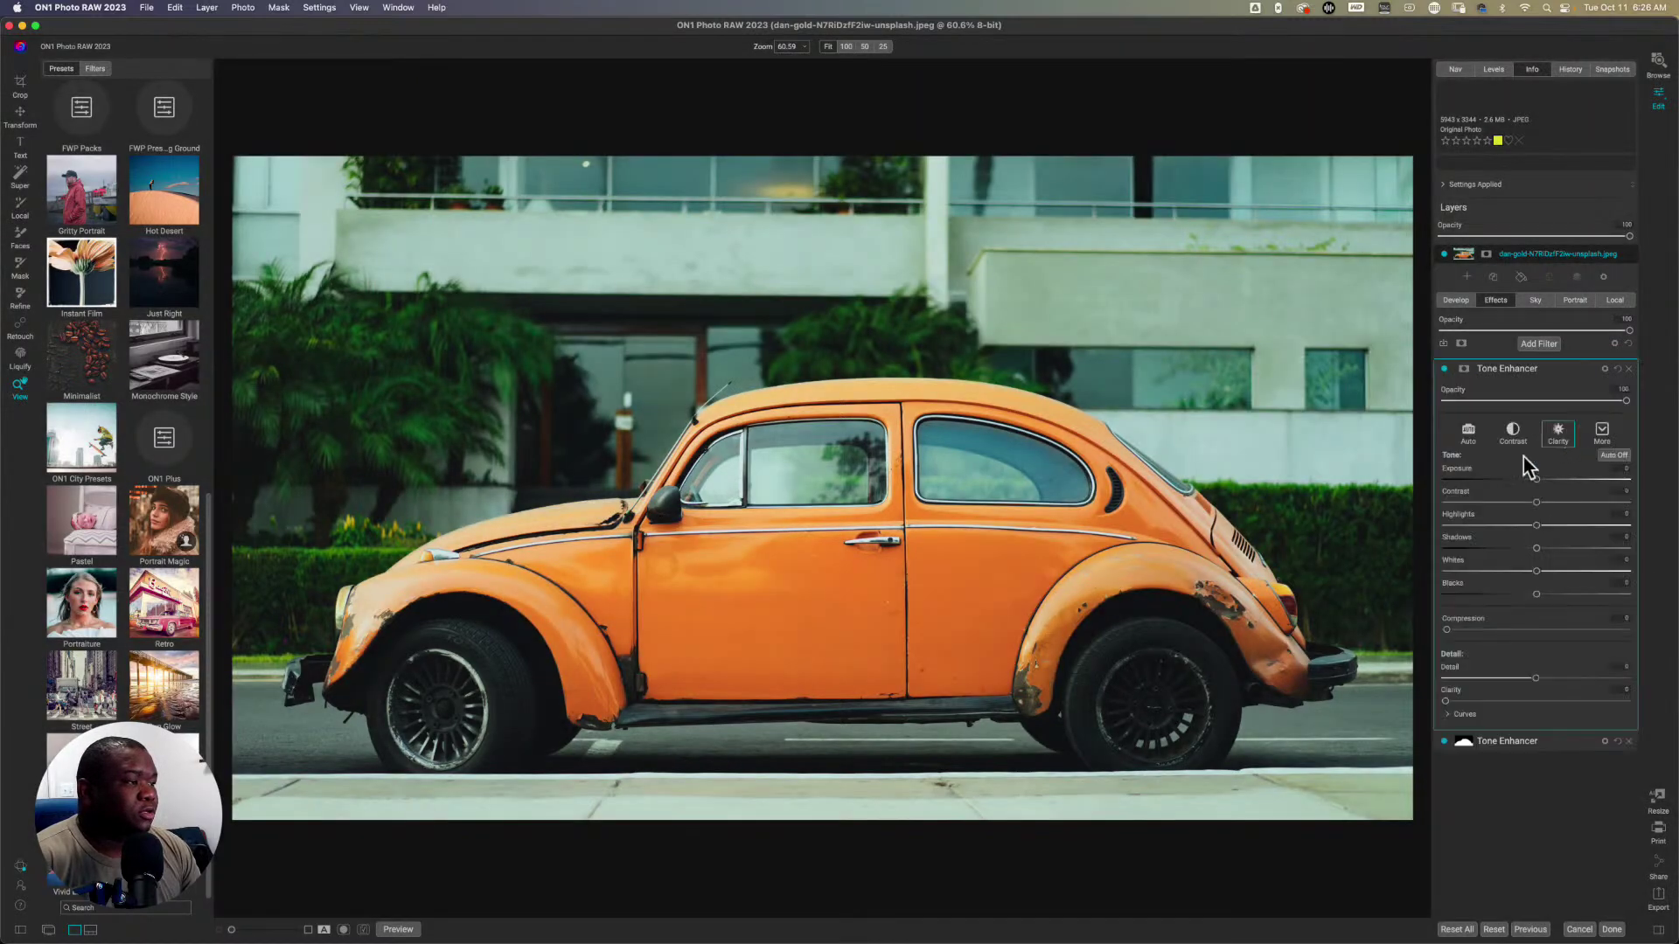
left_click_drag(1537, 480, 1523, 481)
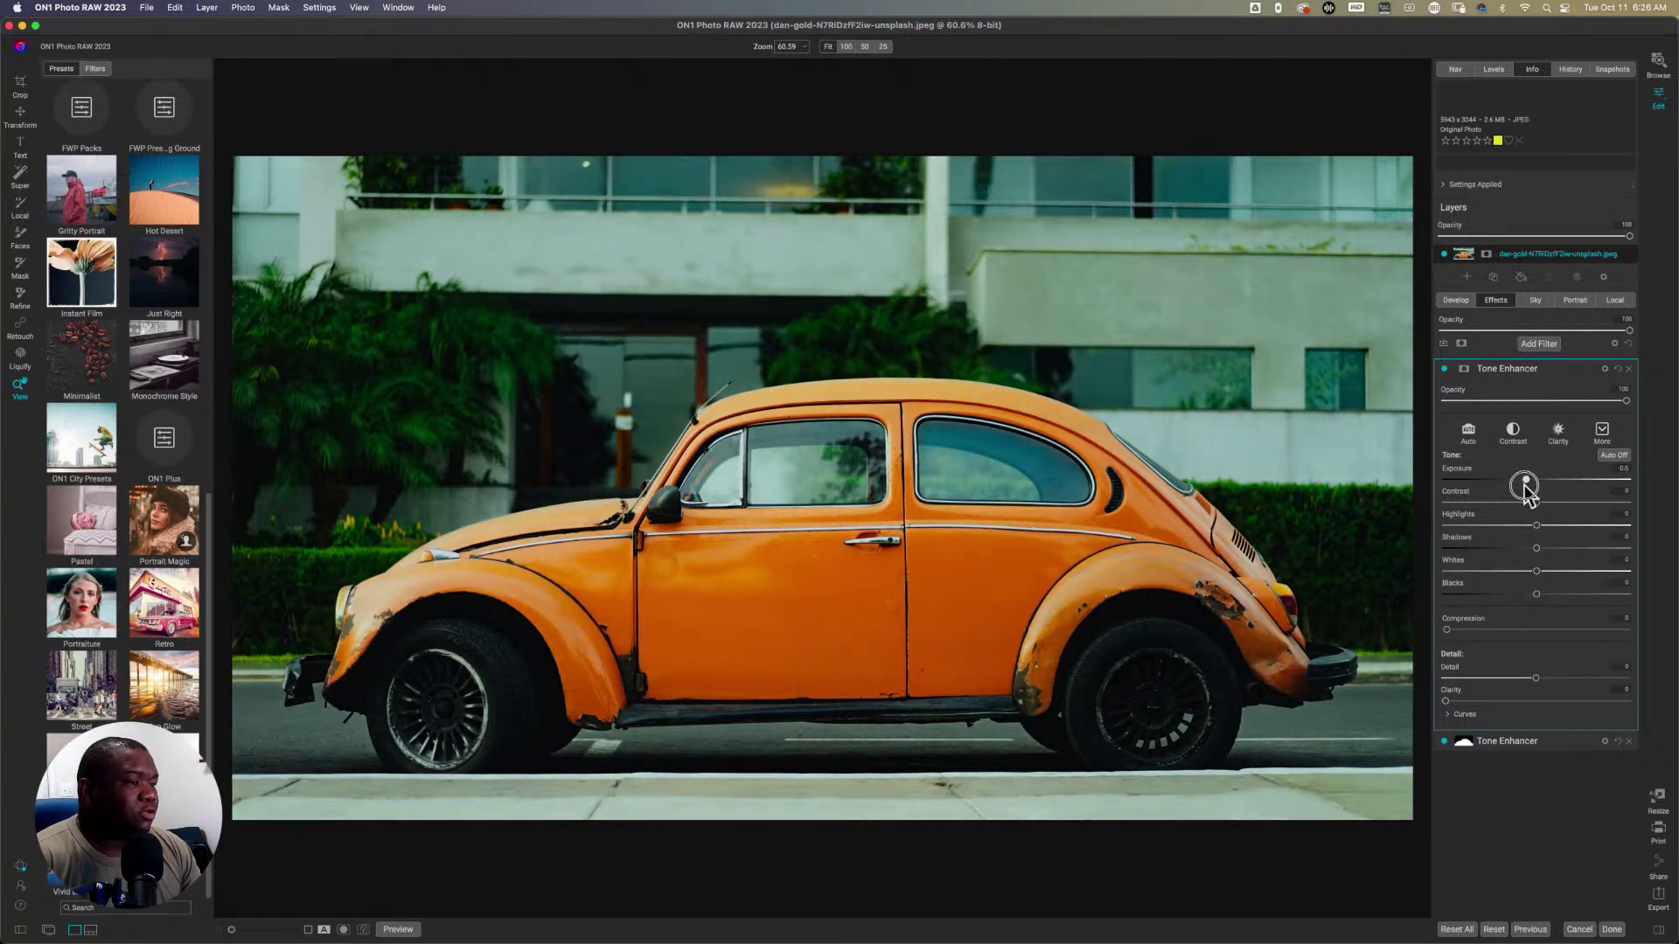
Step: Try to limit the second Tone Enhancer to the Architecture region with Mask AI
left_click(1464, 370)
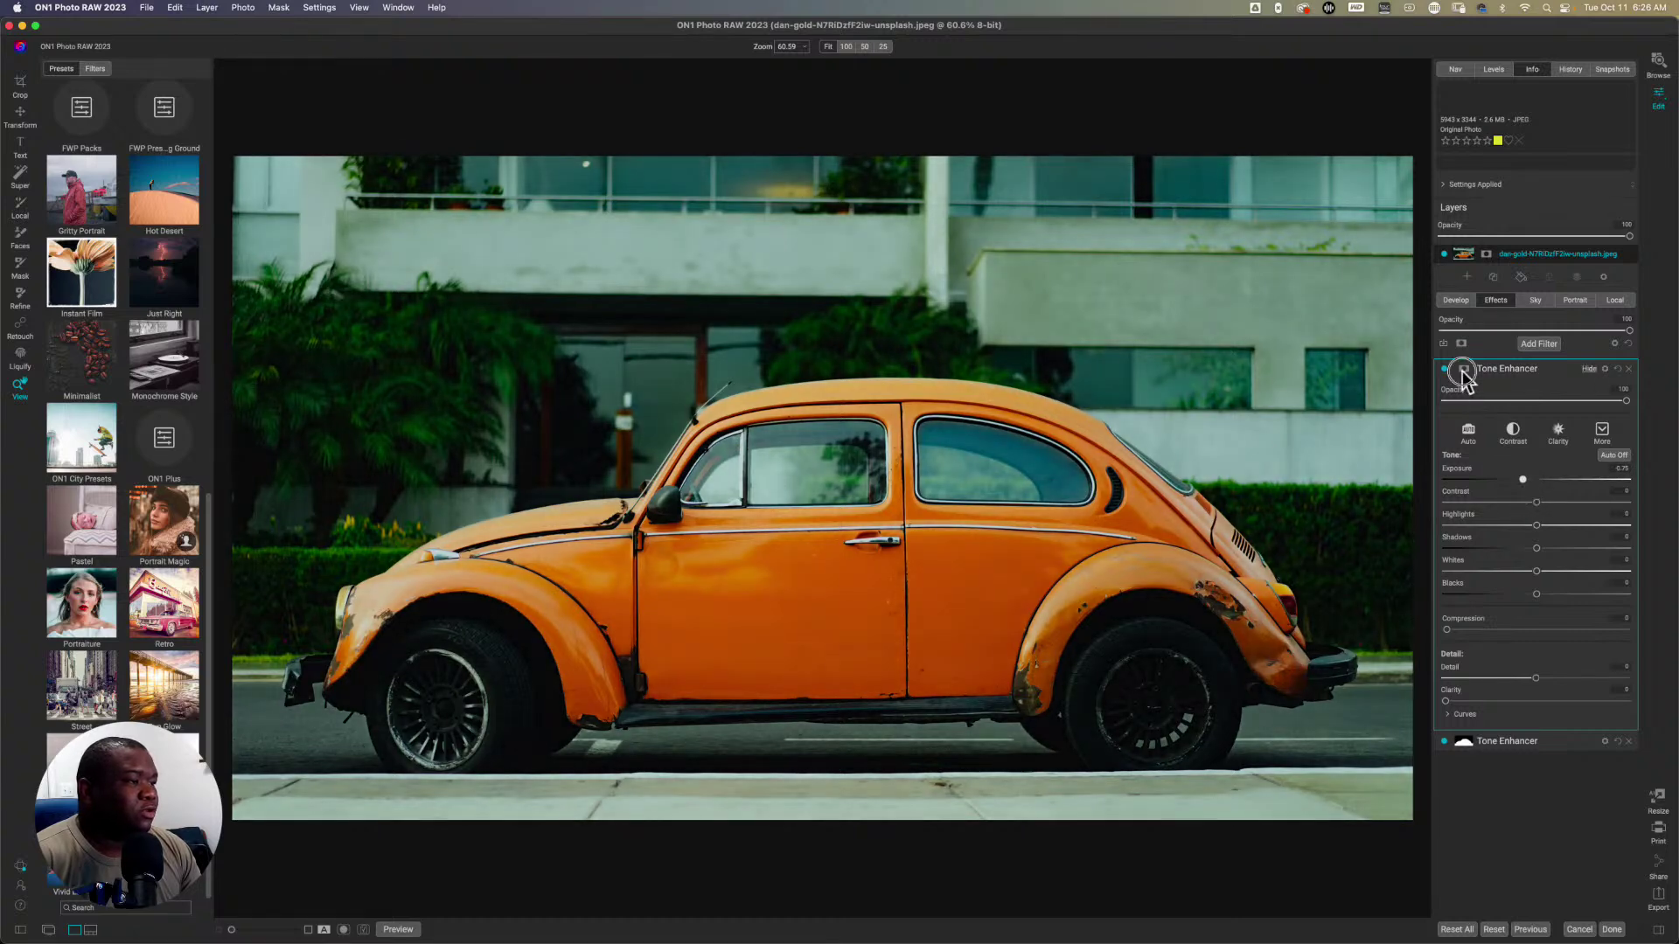
left_click(1455, 441)
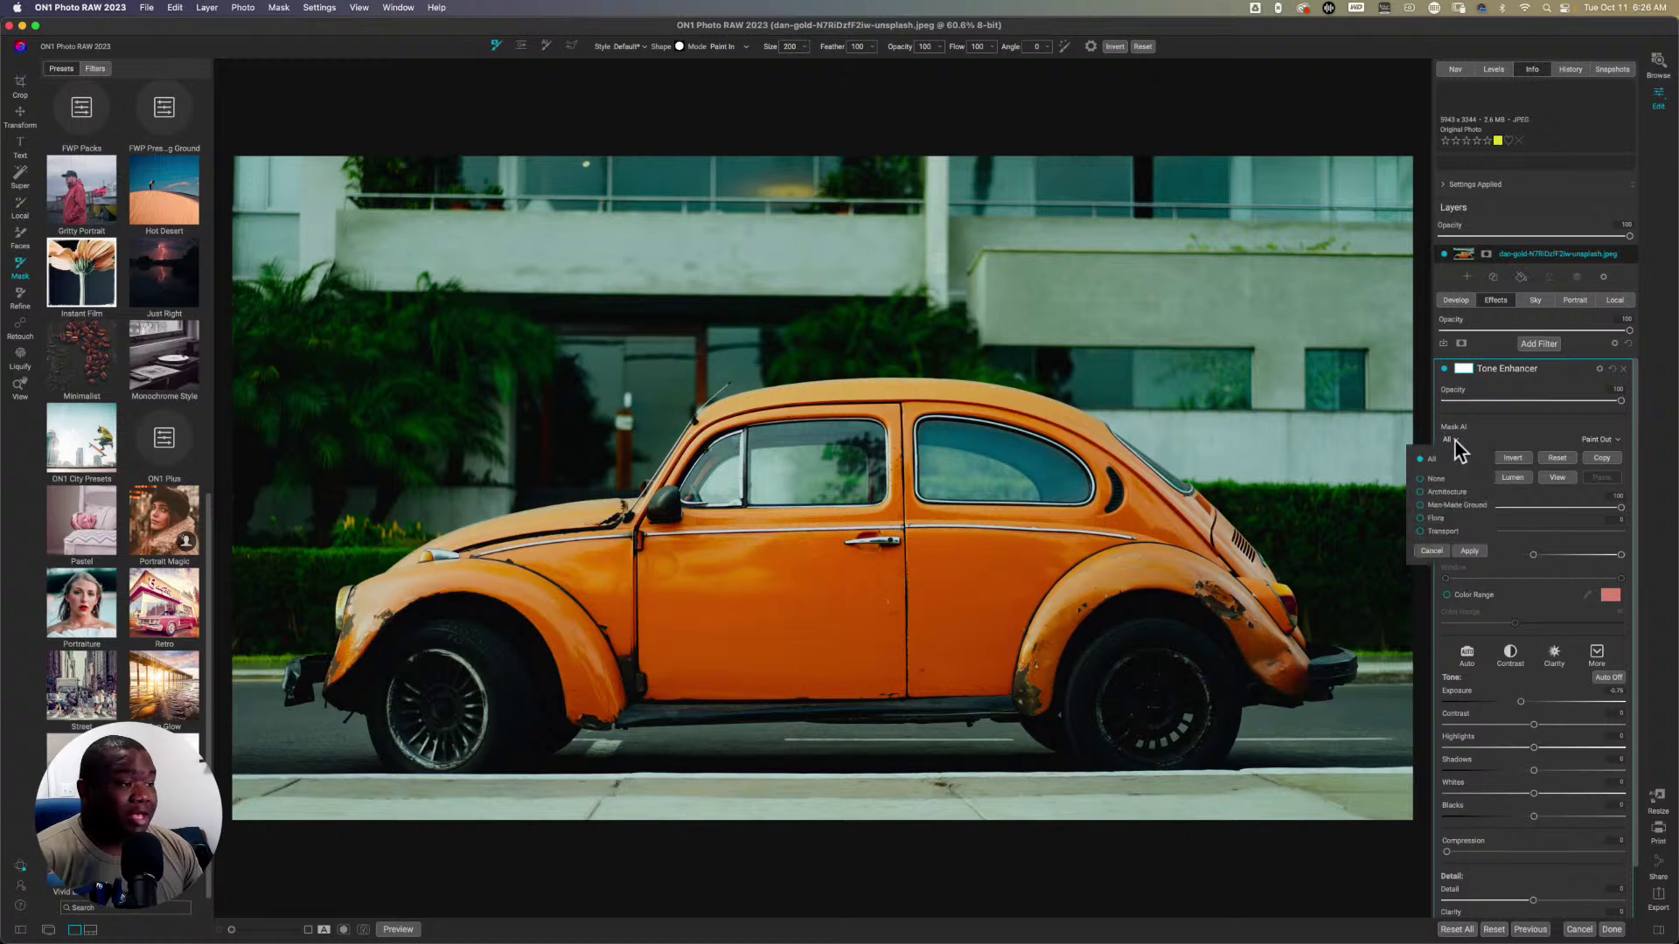
left_click(1444, 491)
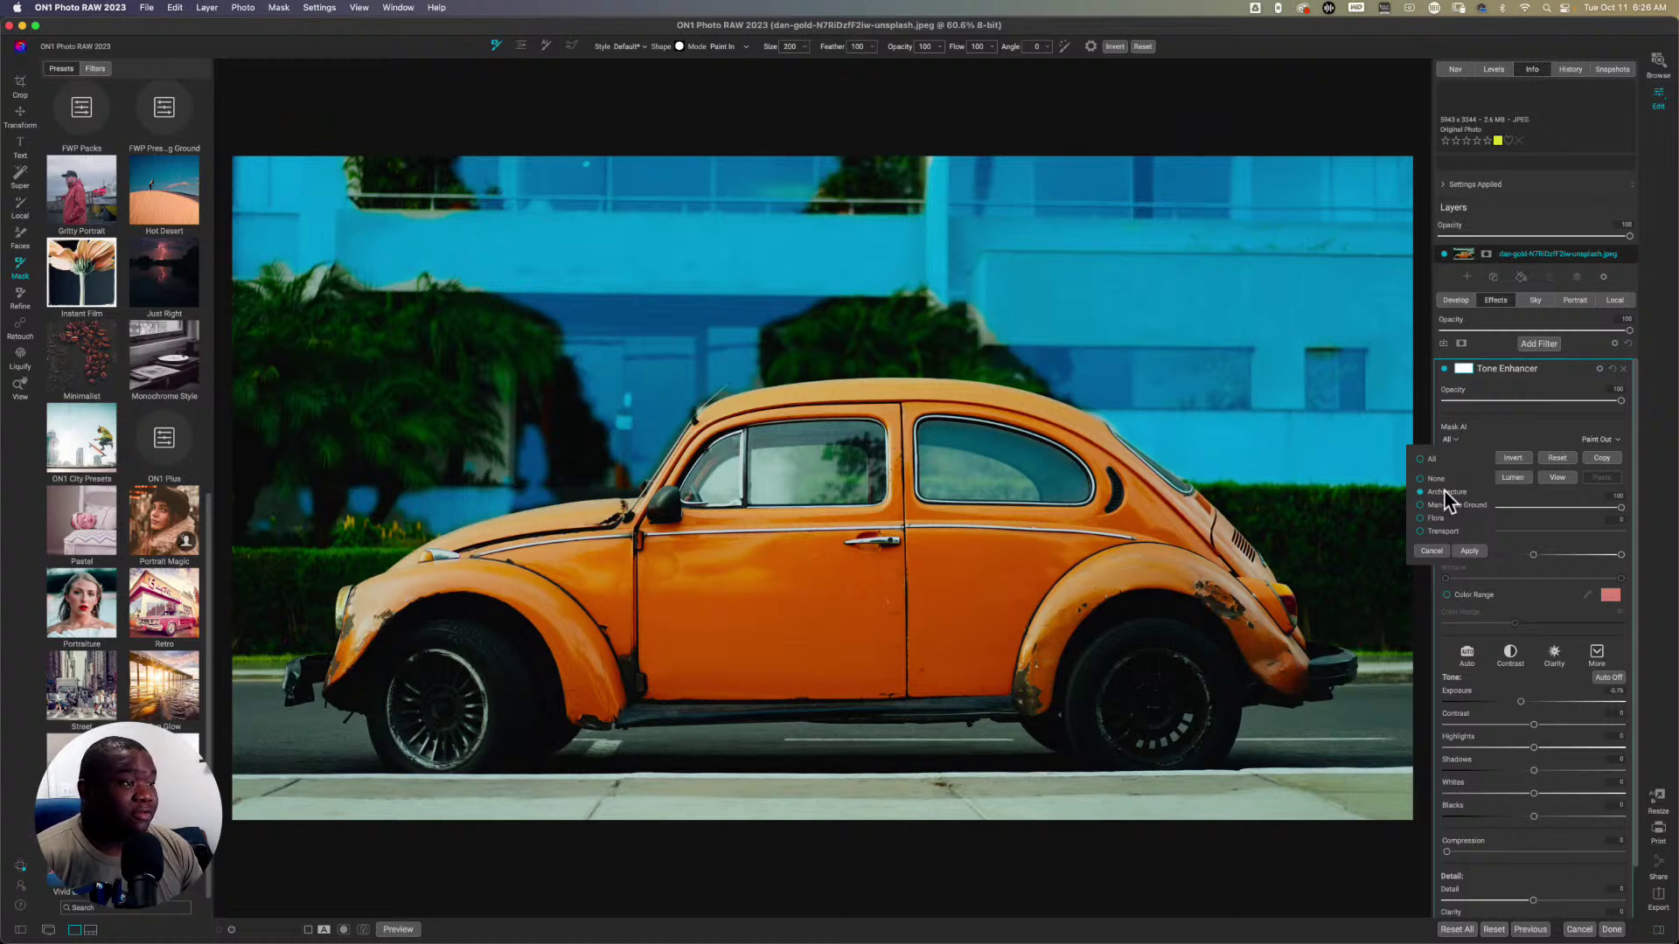
left_click(1469, 551)
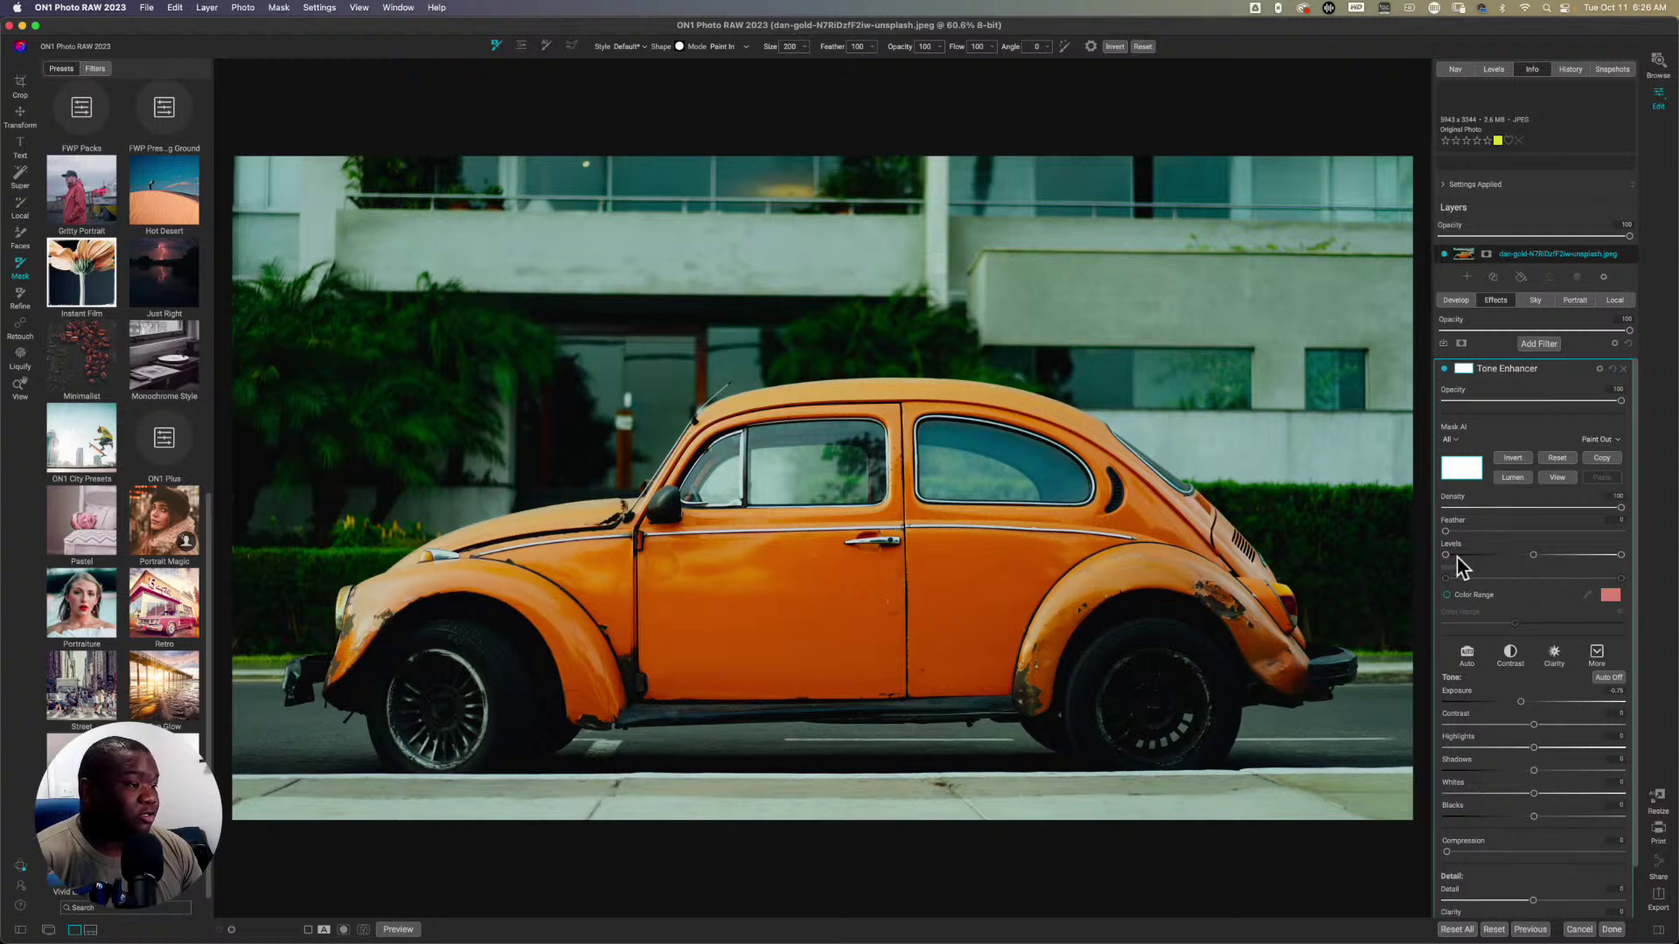
Step: Mask the second Tone Enhancer by the Architecture and Flora regions with Mask AI, and invert the mask to target the background
left_click(1451, 440)
left_click(1447, 494)
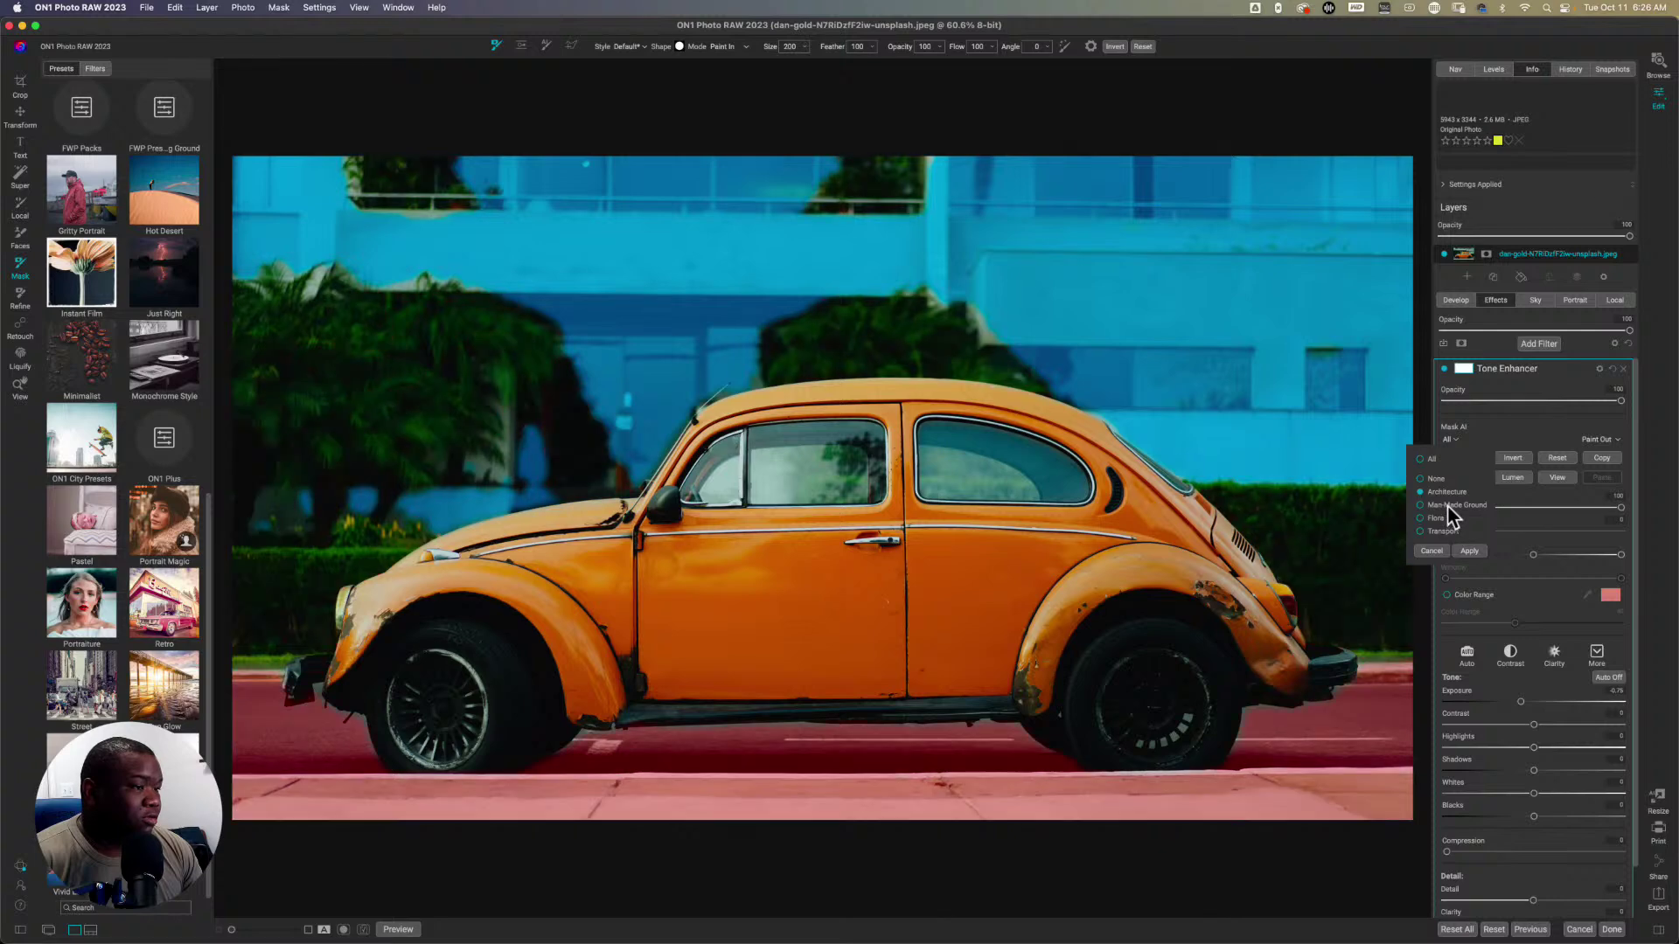
left_click(1449, 509)
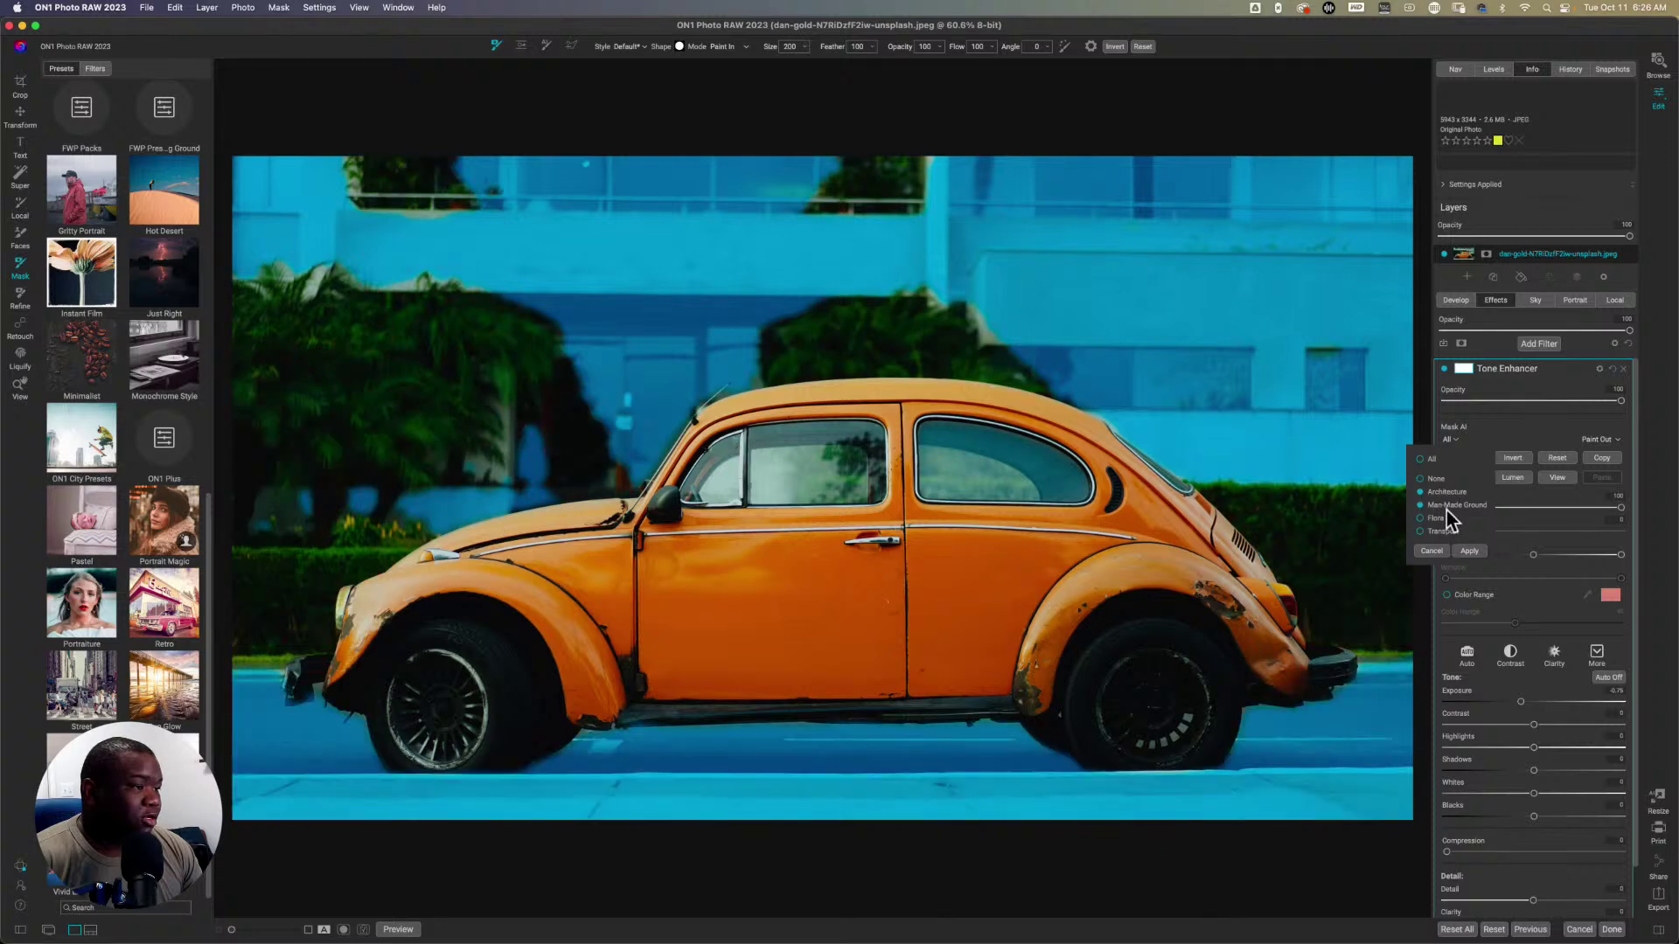
left_click(1446, 505)
left_click(1439, 519)
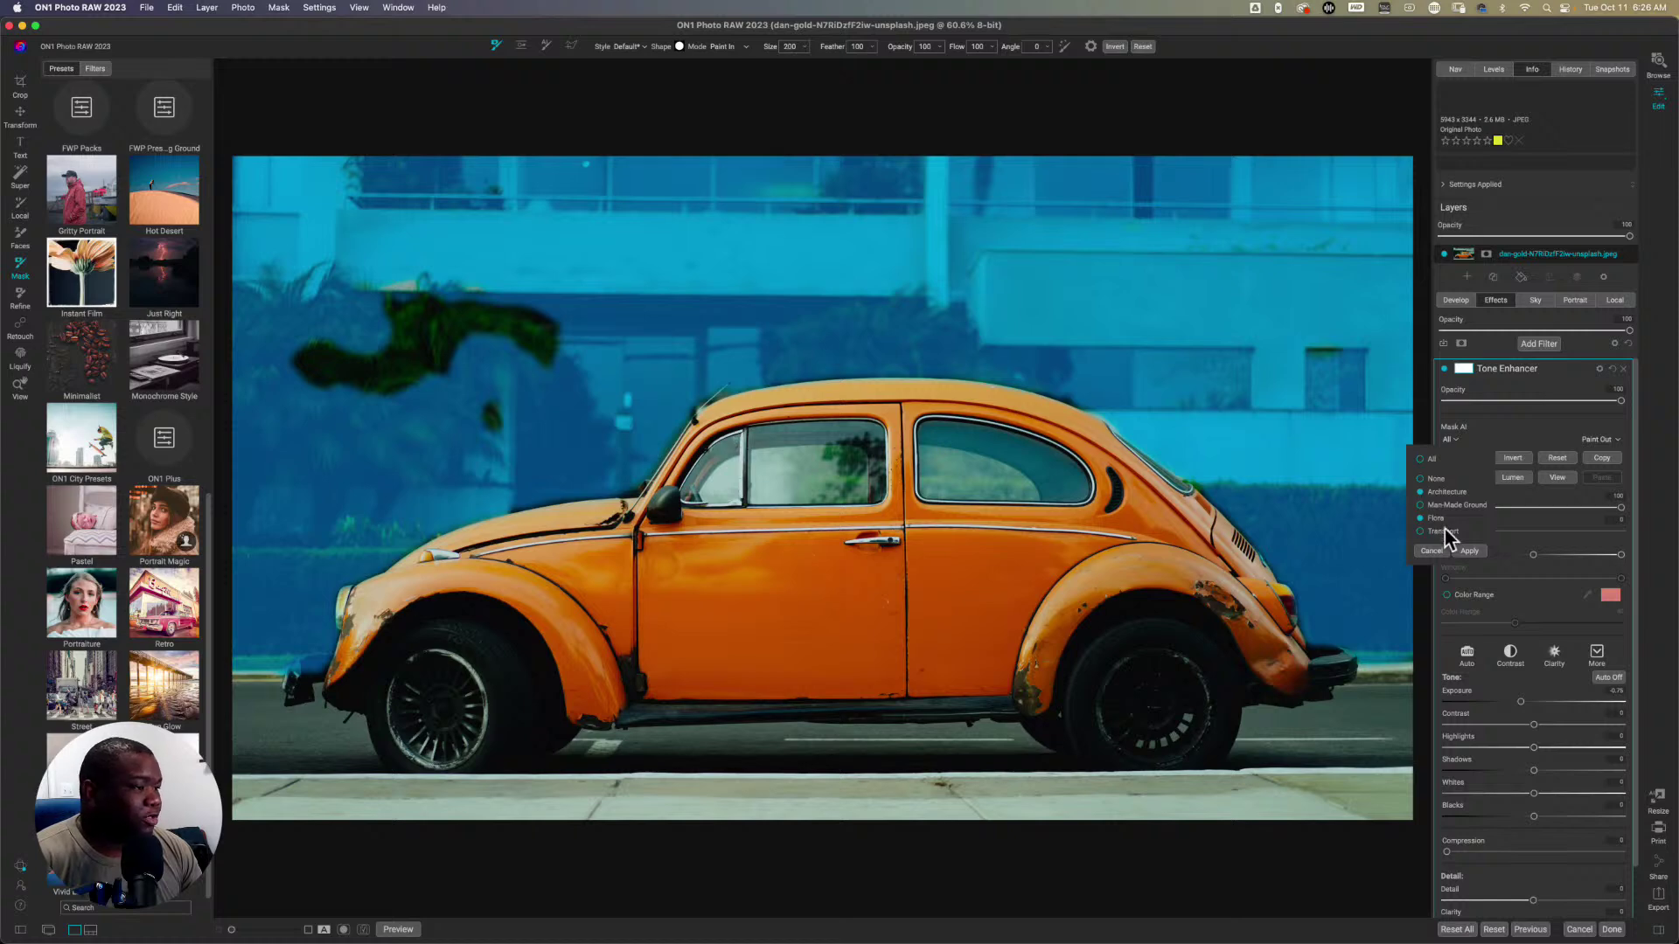
left_click(1471, 551)
left_click(1473, 552)
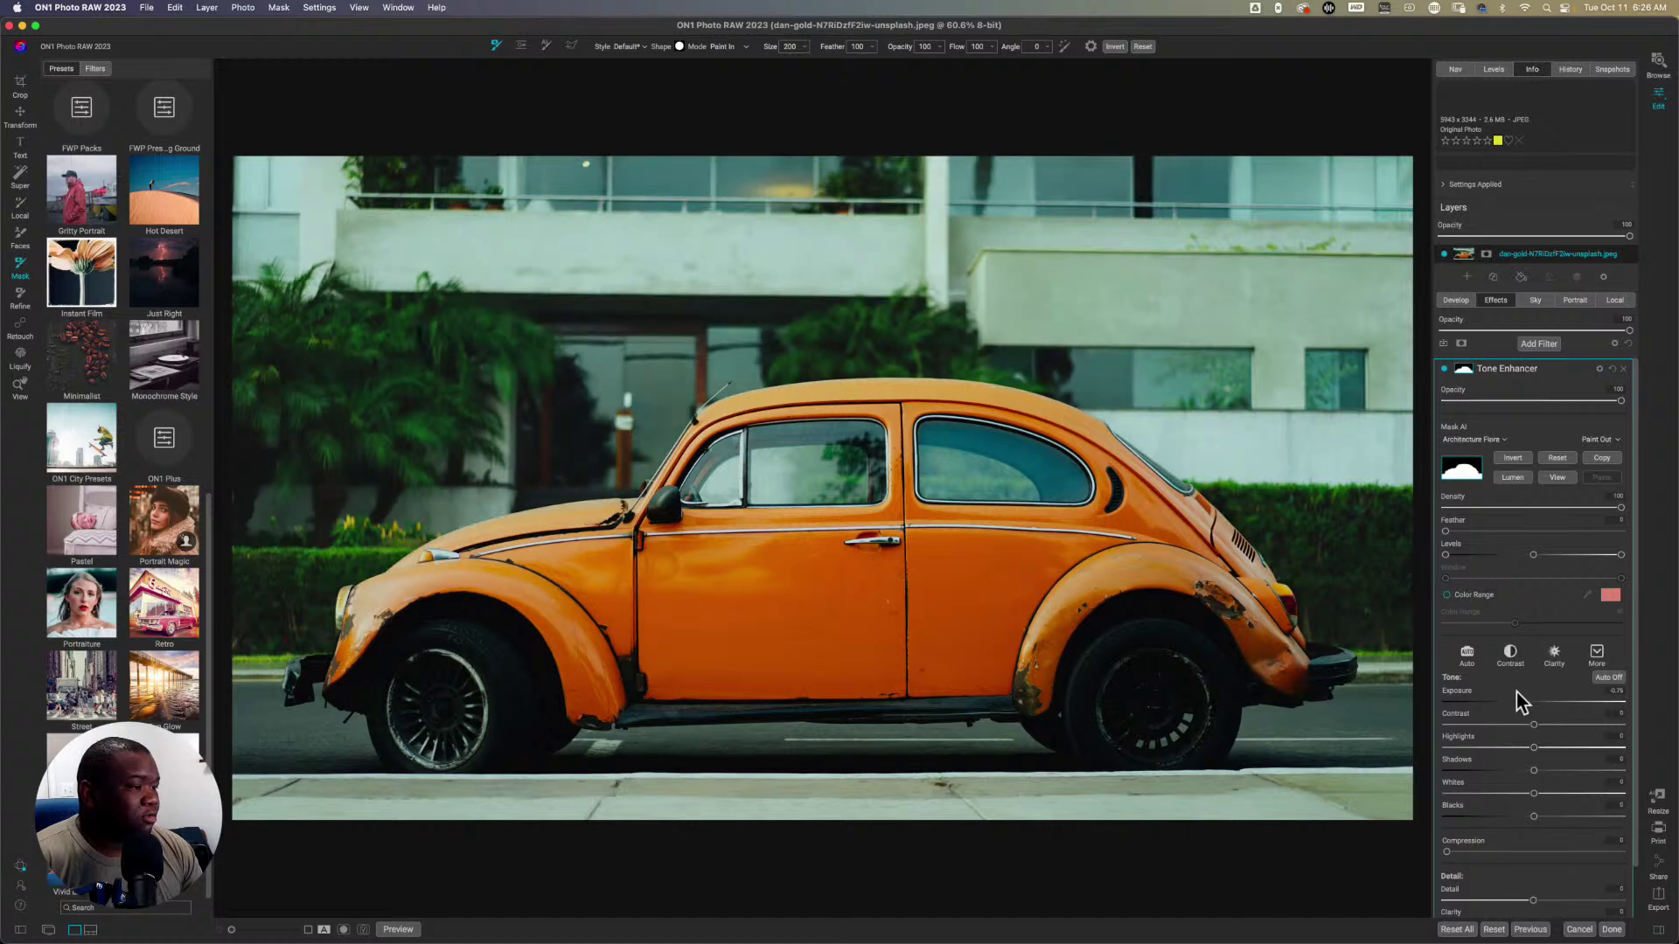
left_click_drag(1520, 702, 1520, 702)
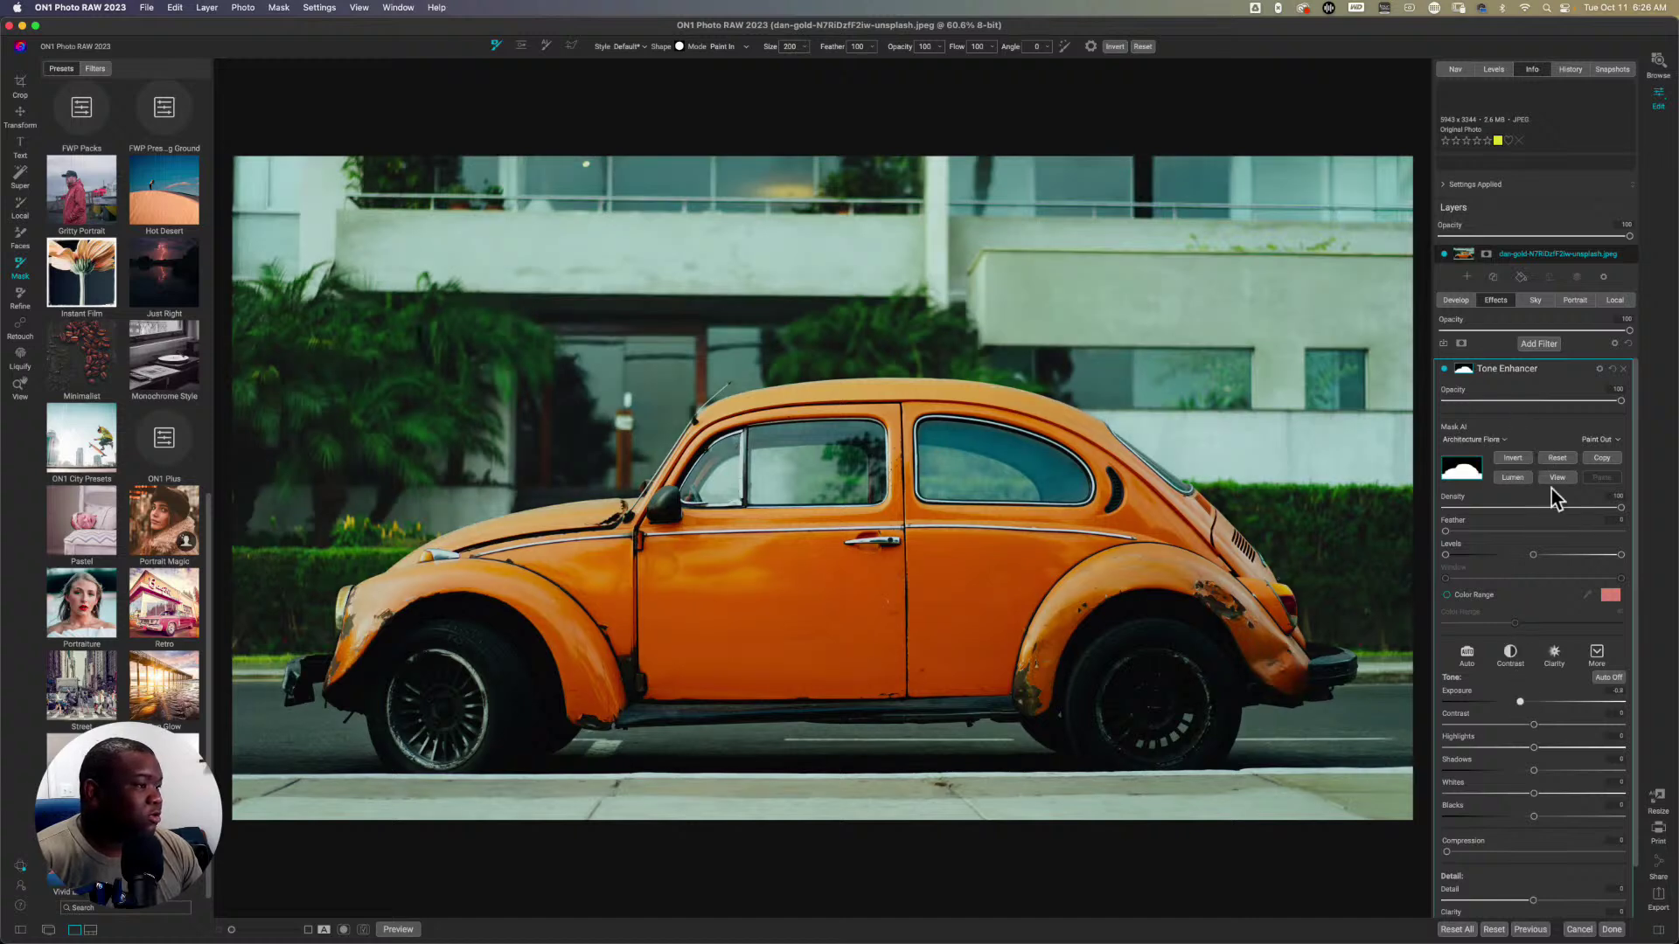
left_click(1520, 458)
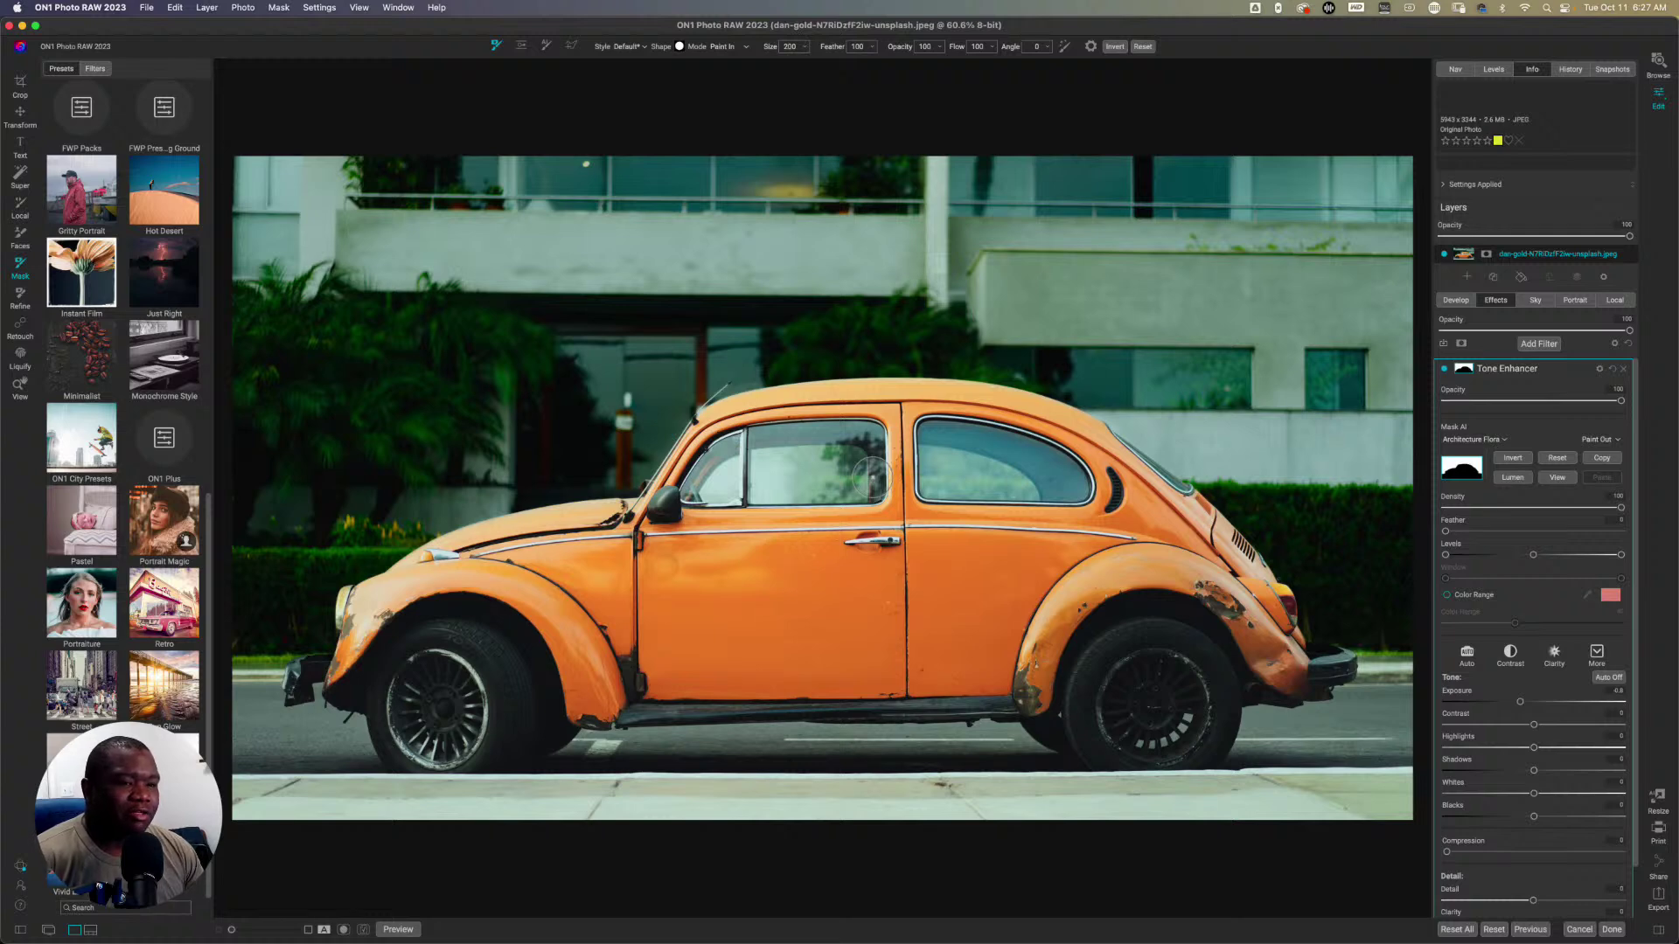
Step: Inspect the mask edges around the car's windows at 100%, and strongly lower the background's exposure
key("z")
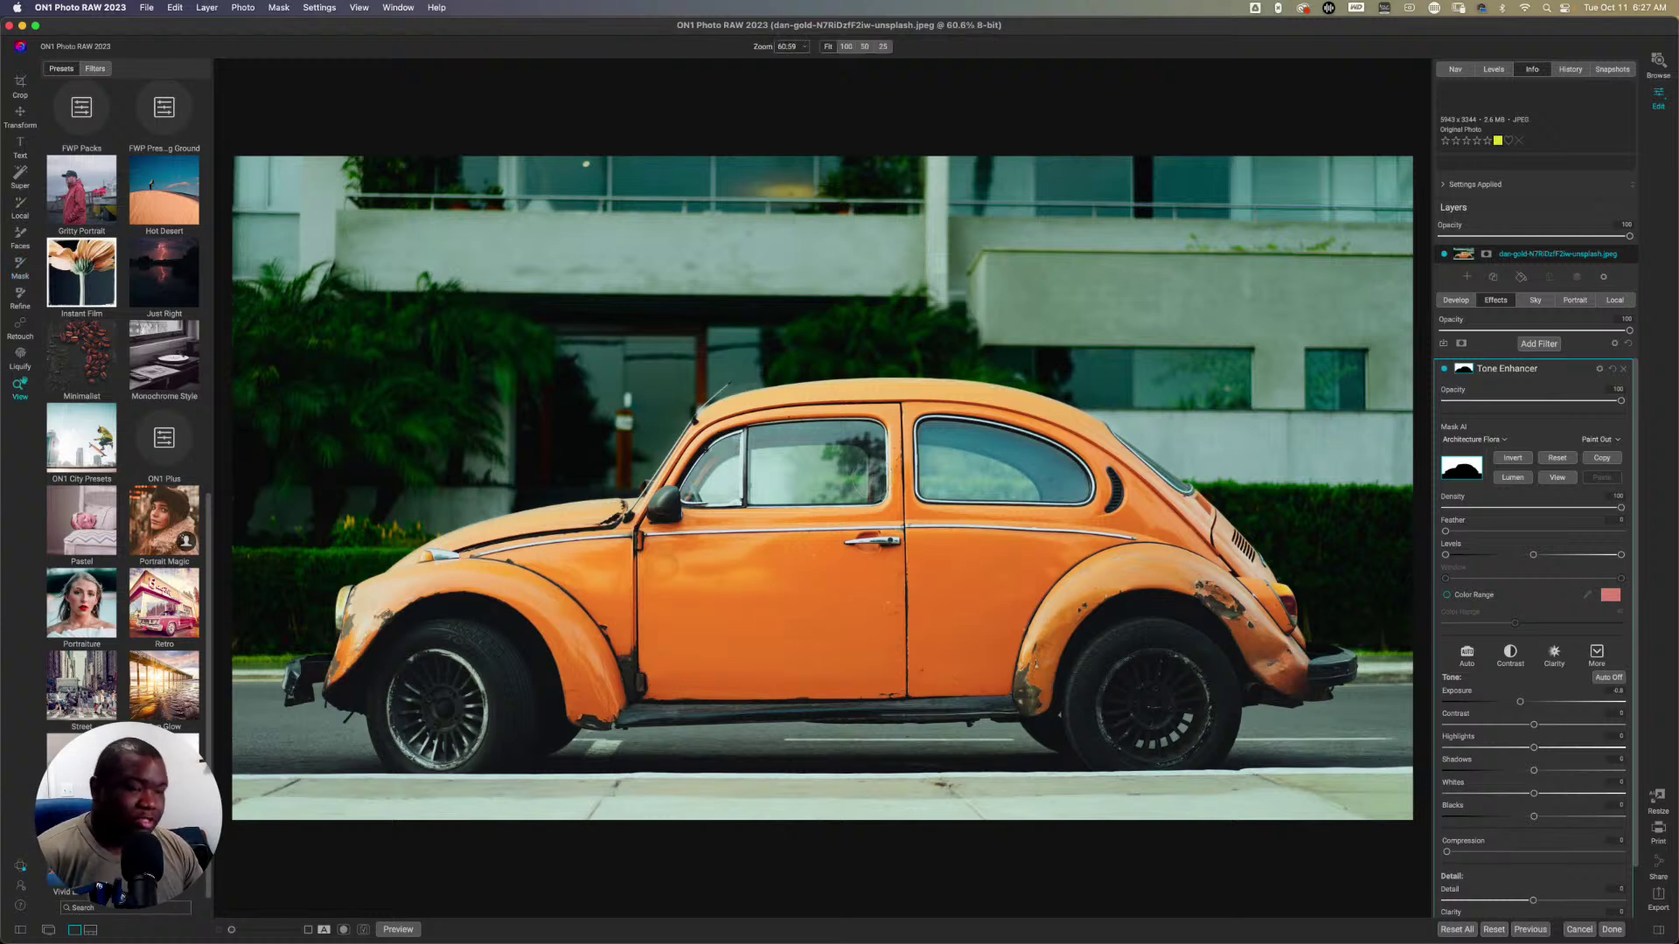
left_click(869, 454)
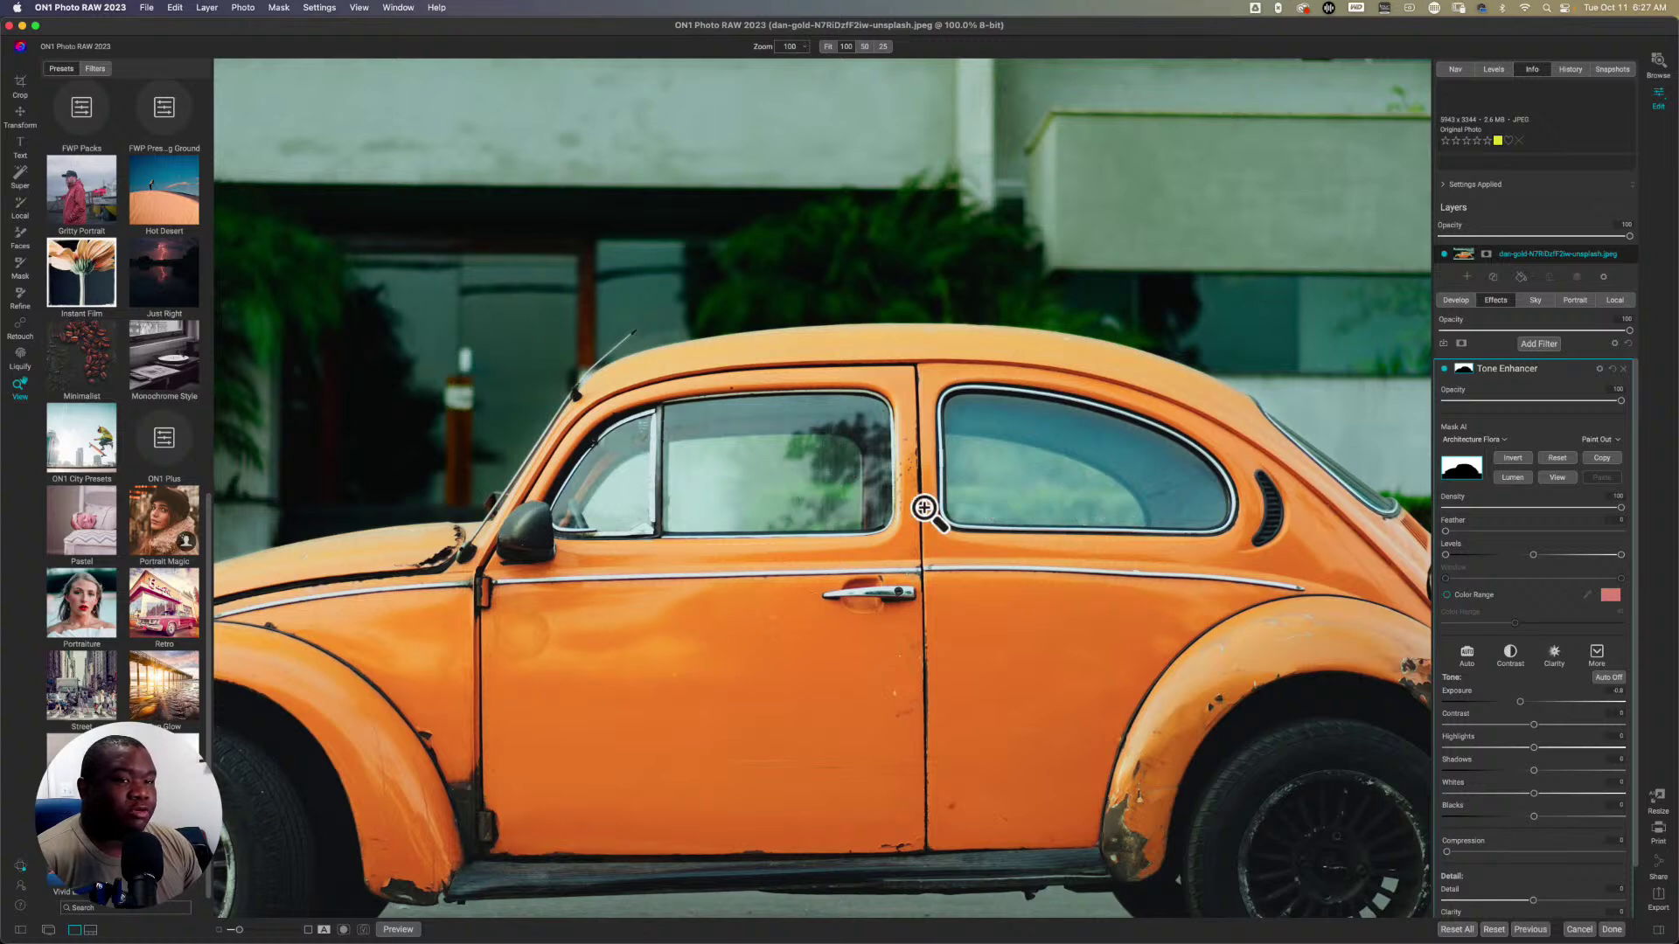
left_click(827, 486)
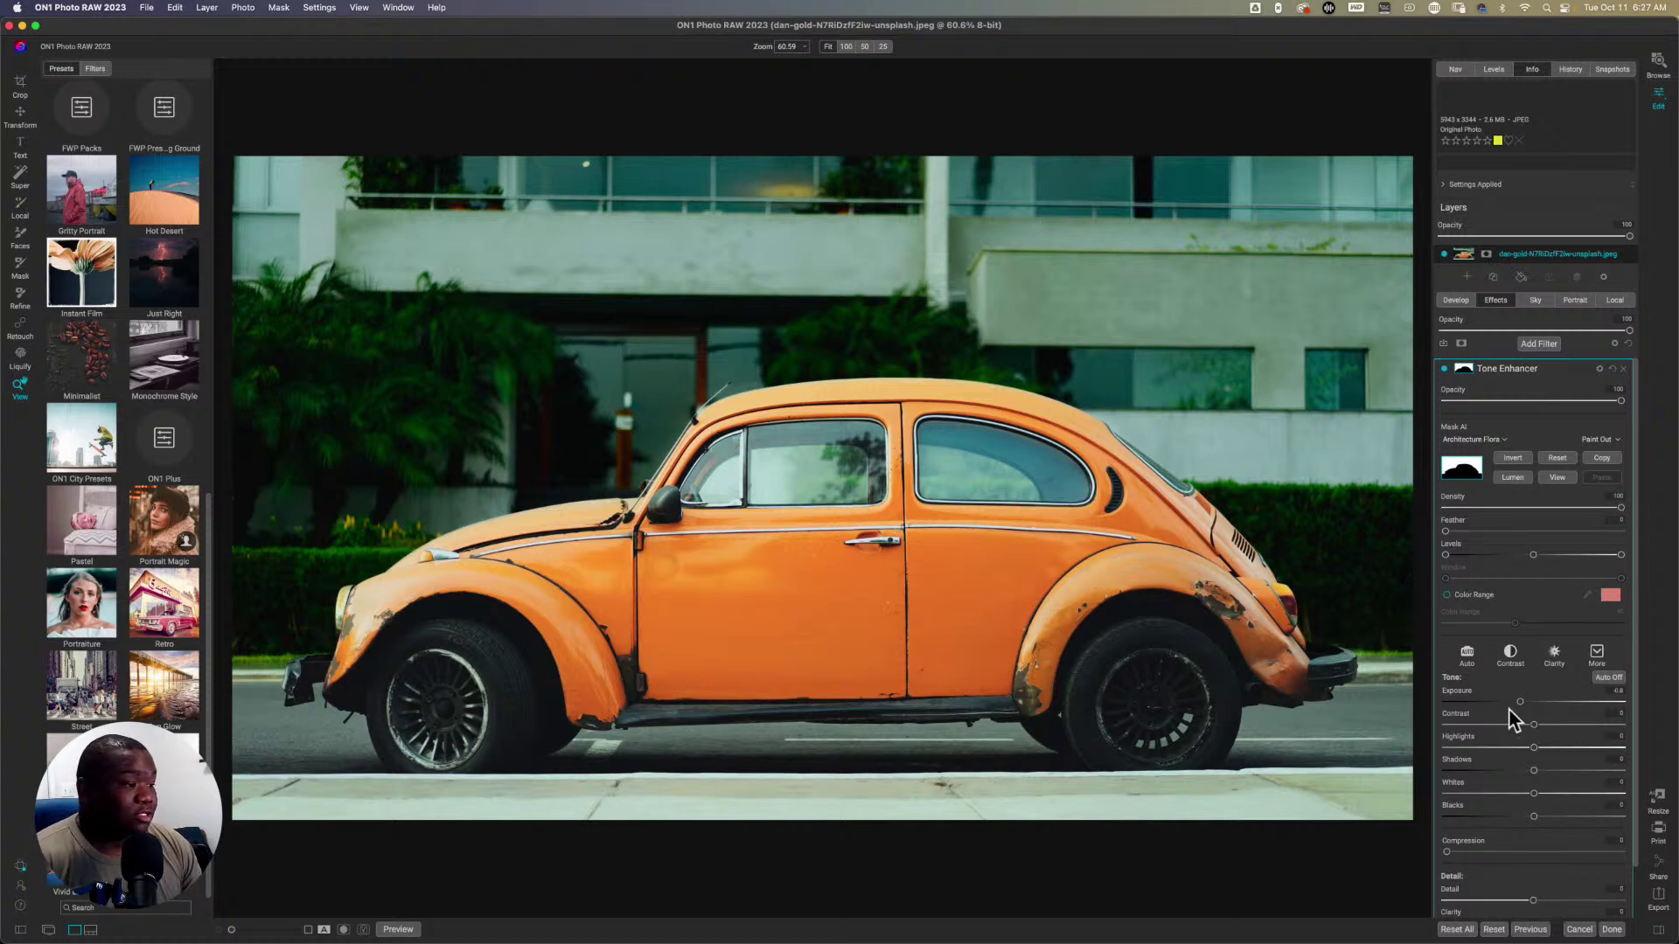
left_click_drag(1518, 702, 1491, 705)
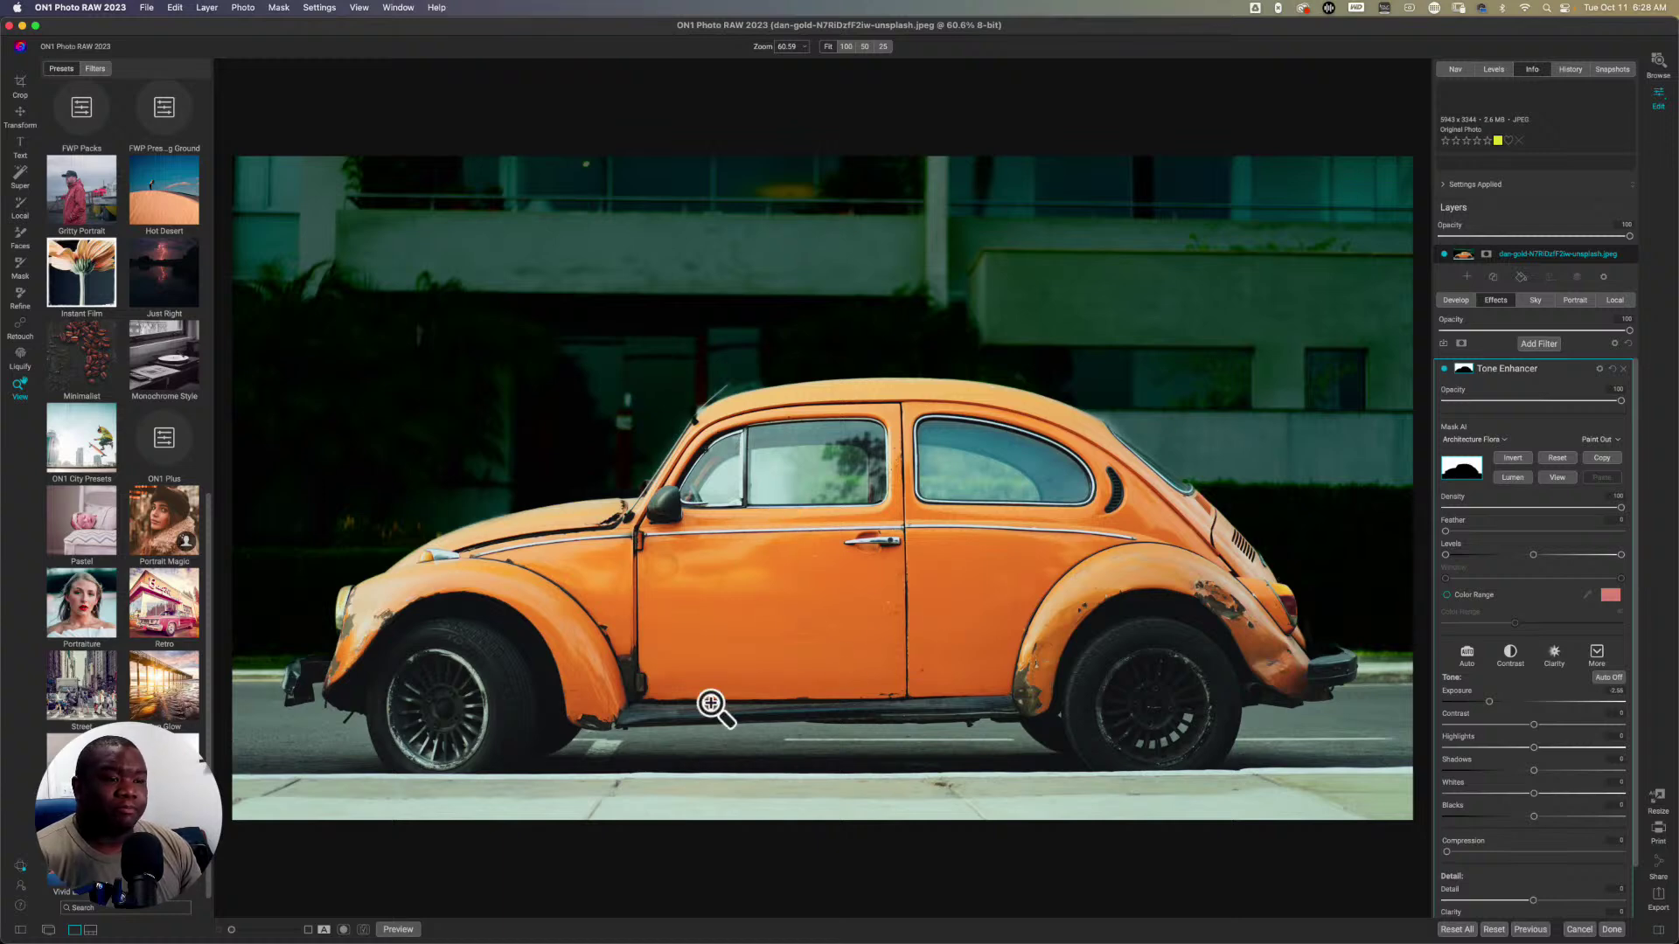
left_click(824, 472)
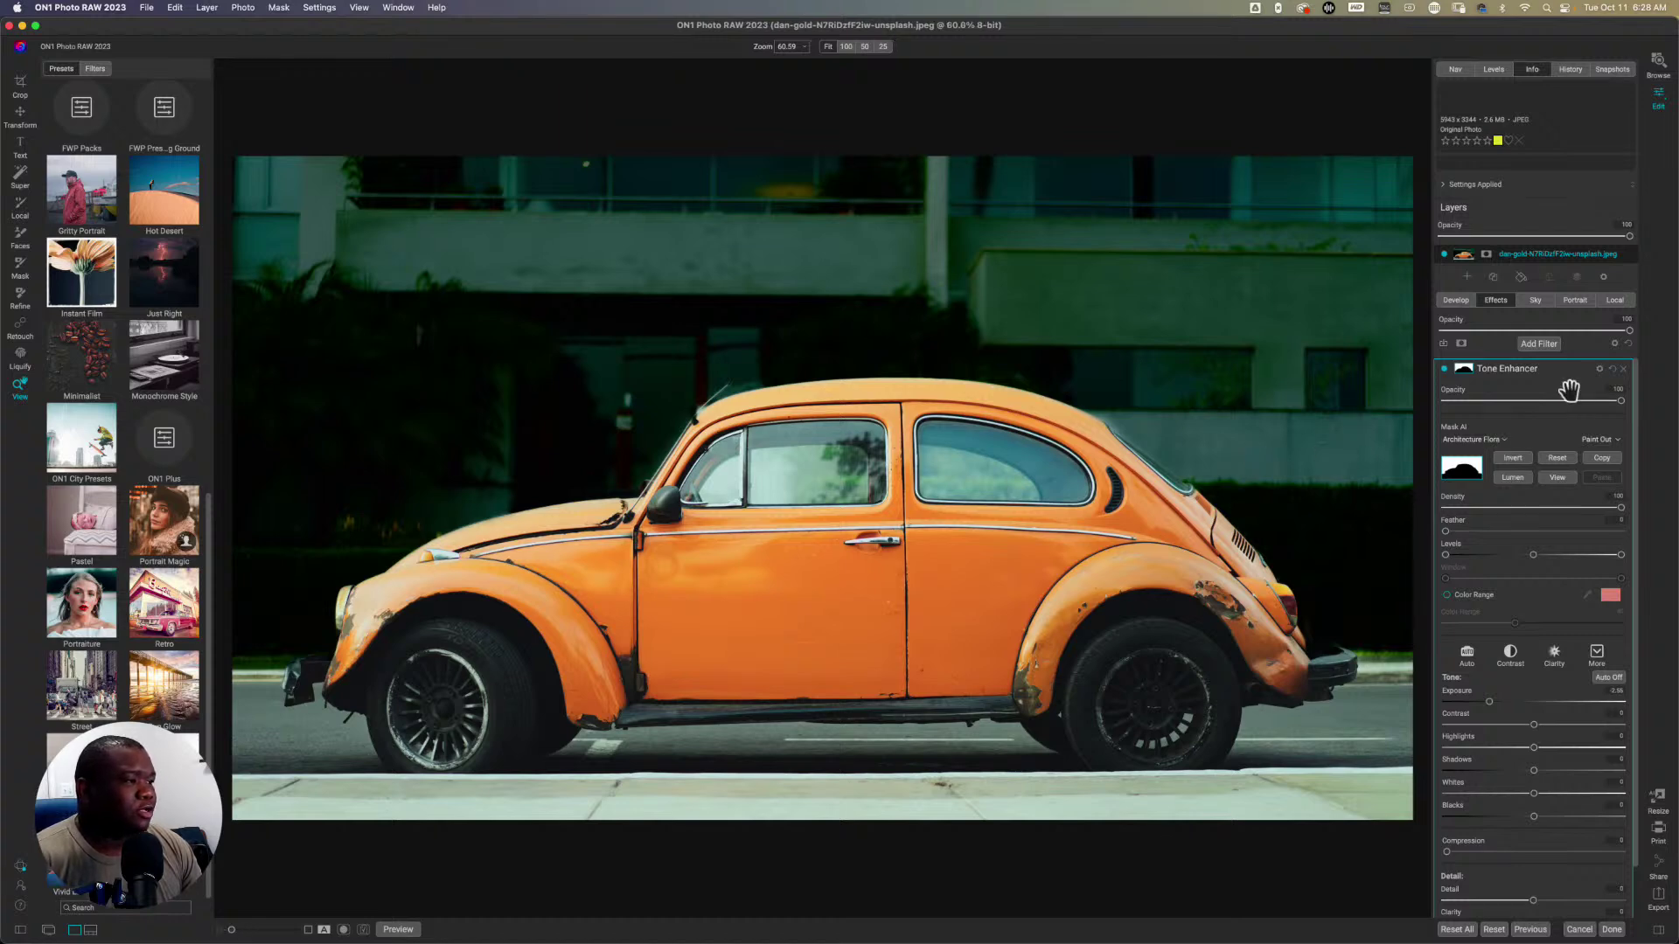
Step: Delete both Tone Enhancer filters from the car photo
left_click(1552, 366)
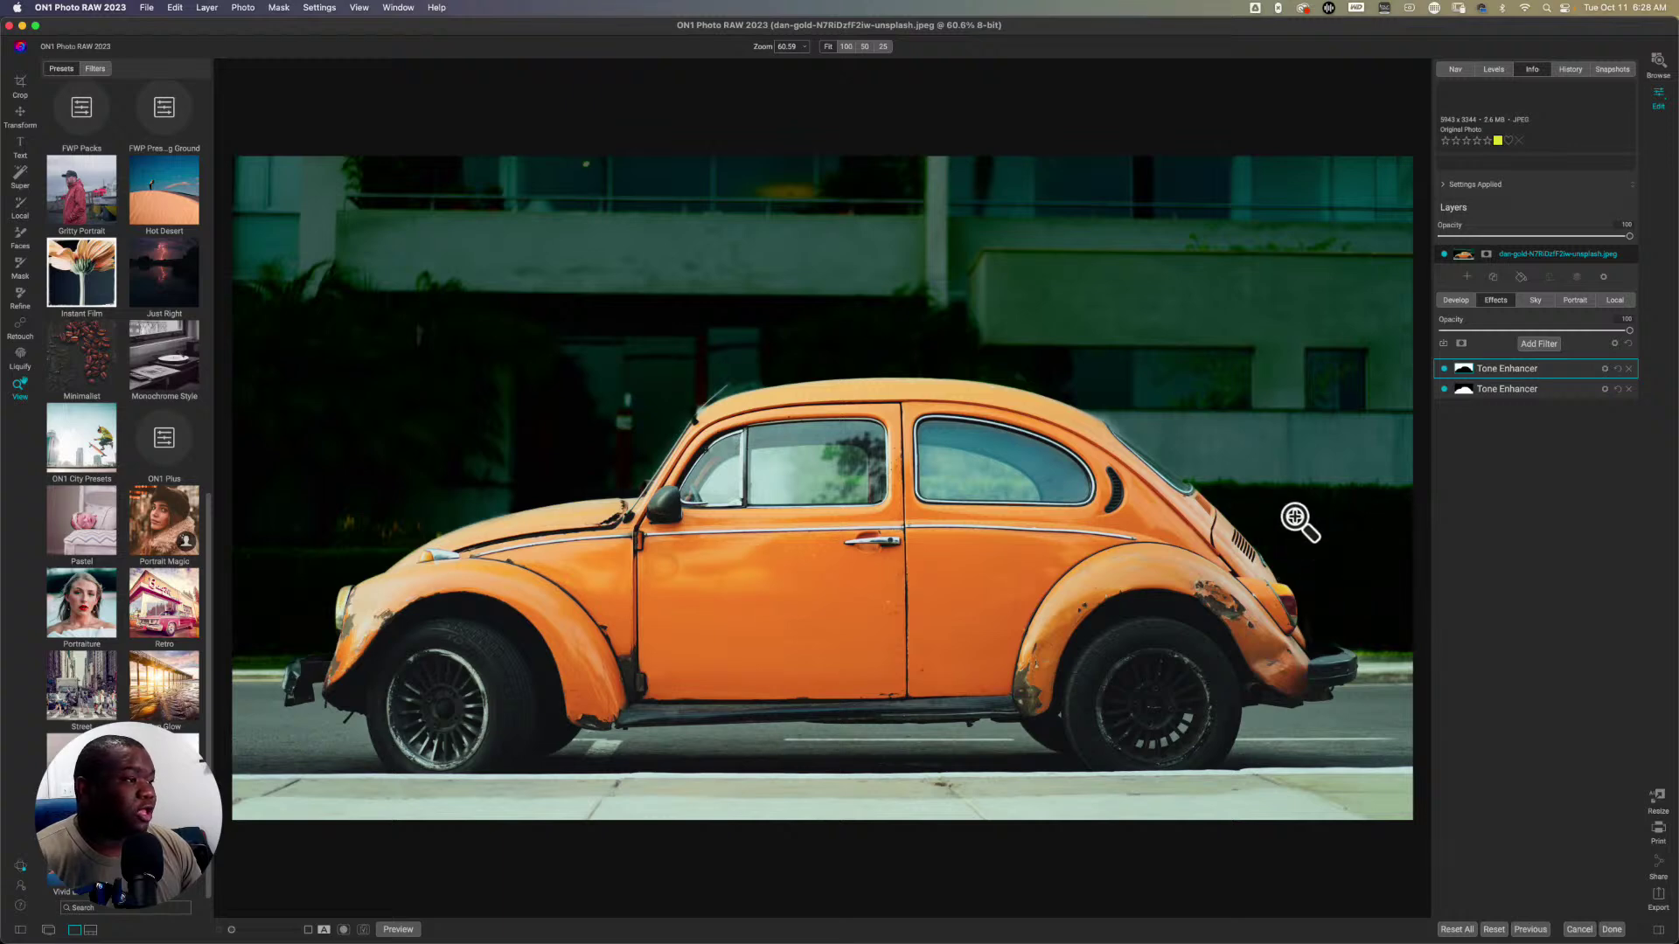
left_click(1629, 370)
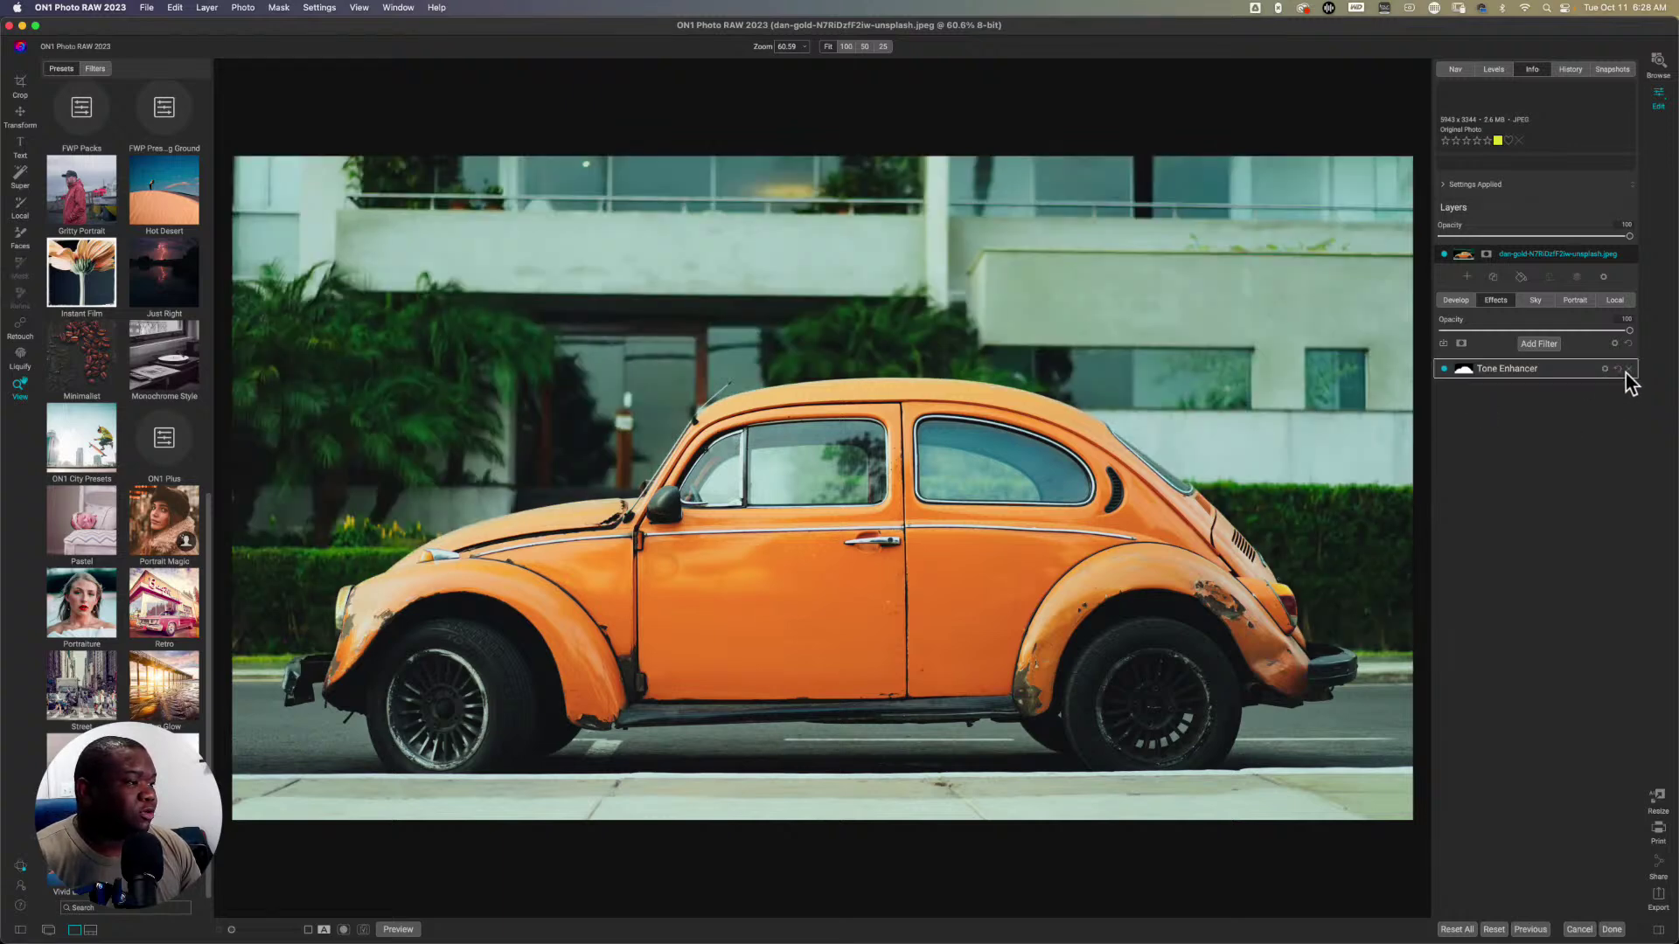
left_click(1629, 370)
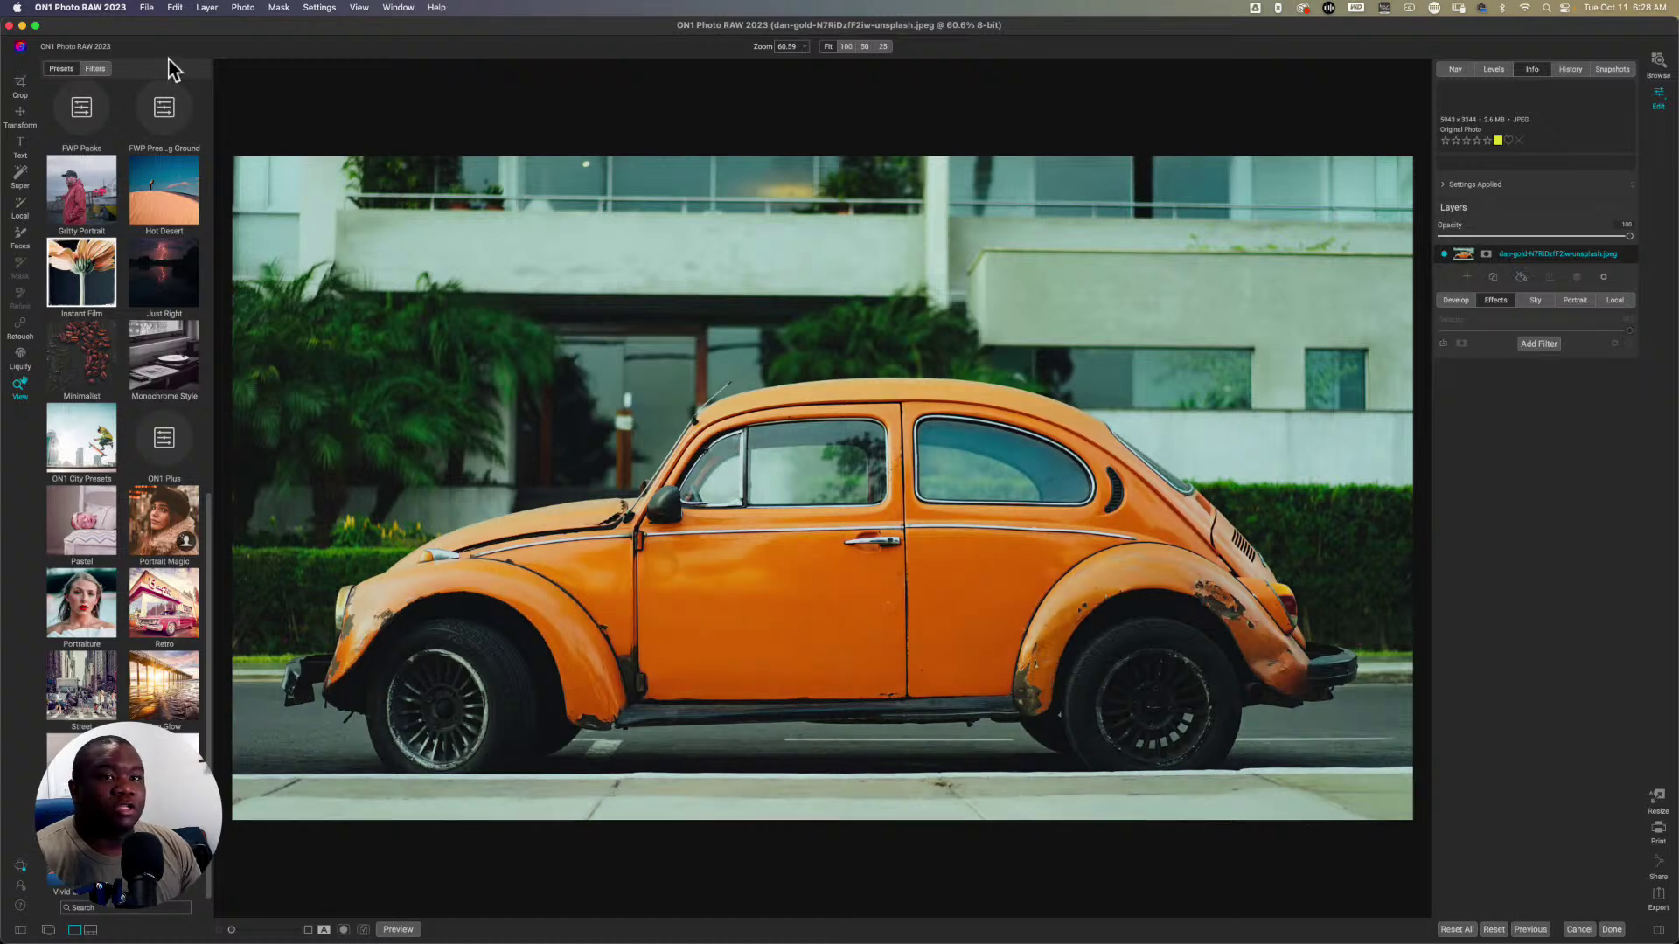
Step: Open the car photo in the Luminar Neo plug-in from Skylum Software
left_click(208, 9)
mouse_move(265, 199)
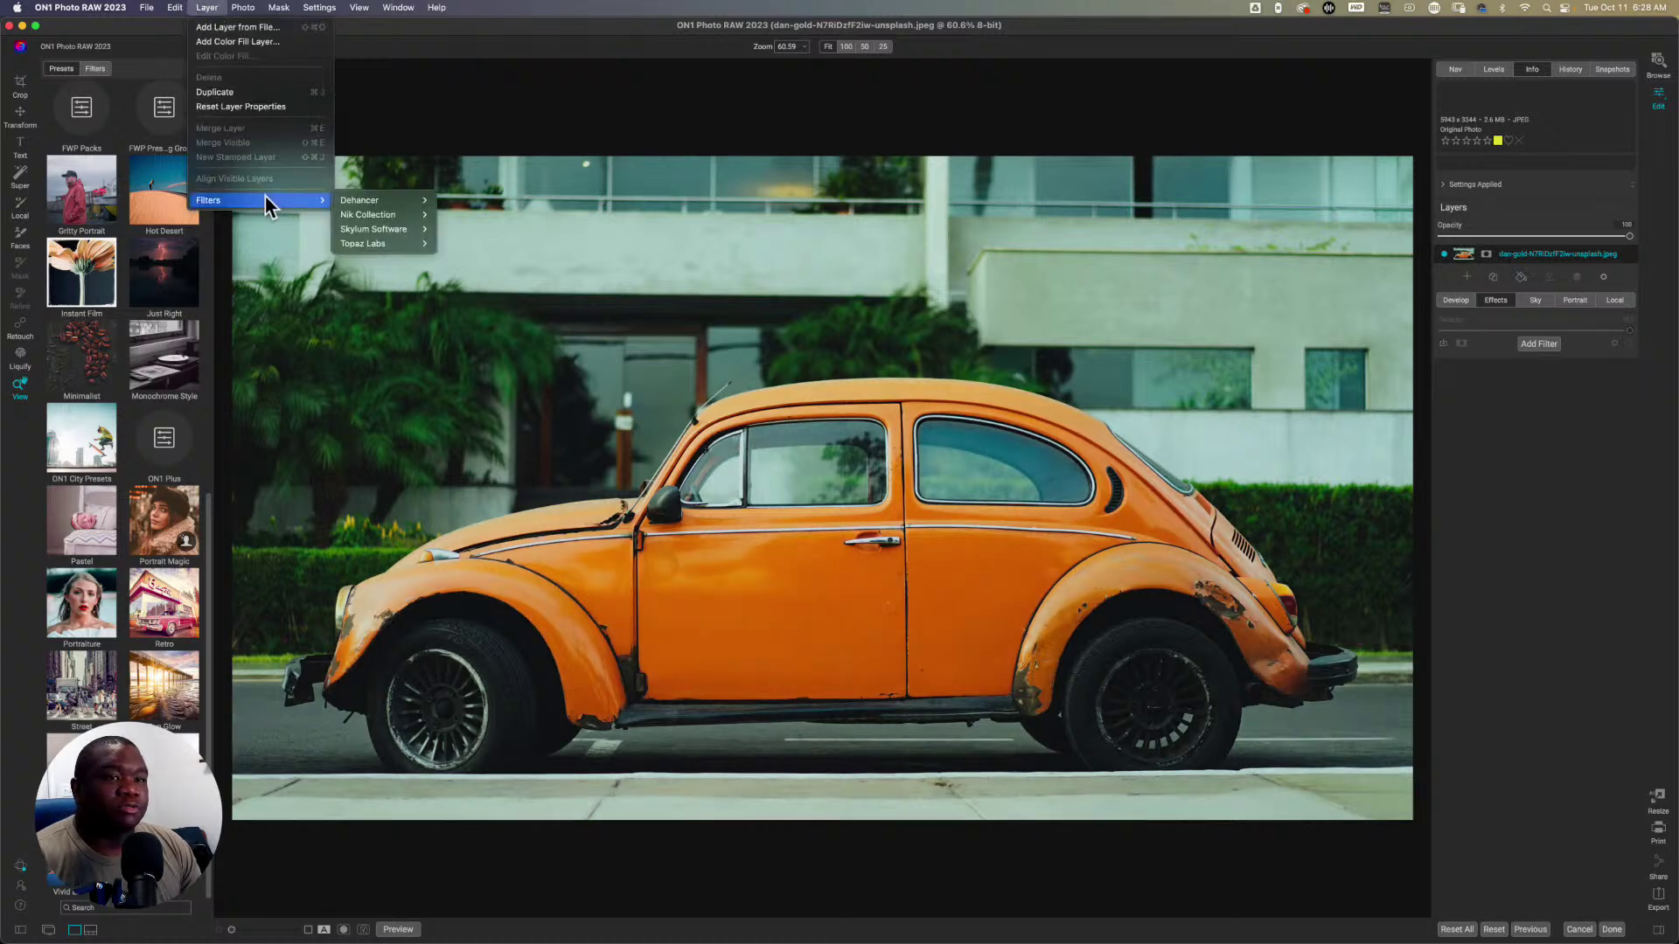
mouse_move(358, 231)
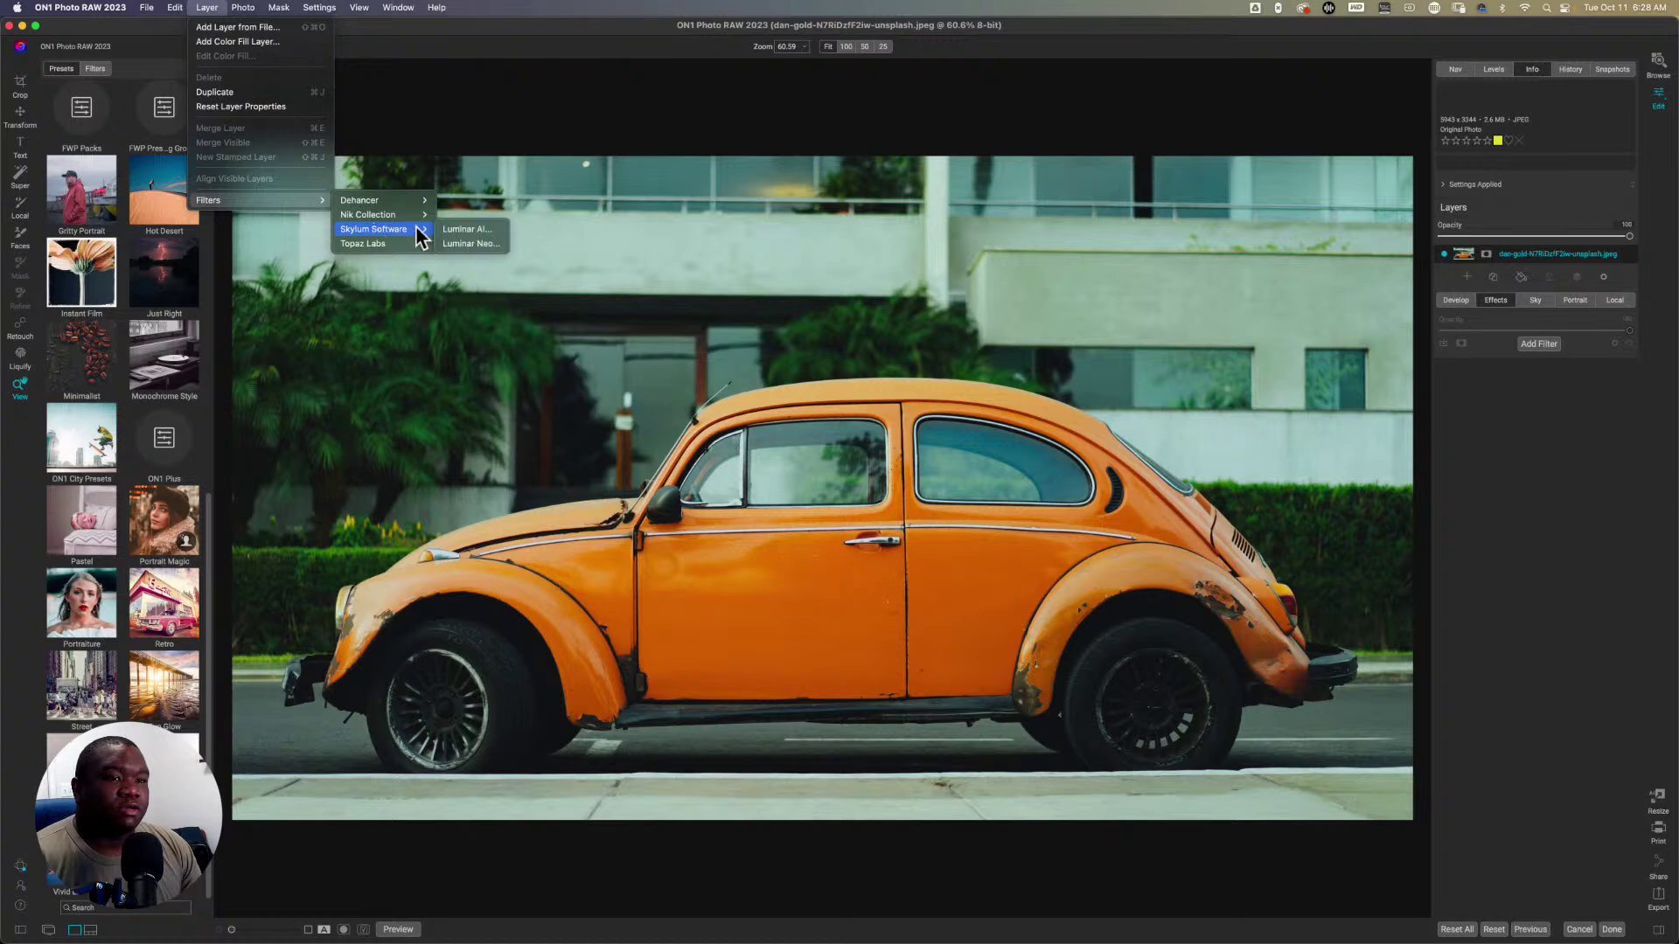
left_click(453, 243)
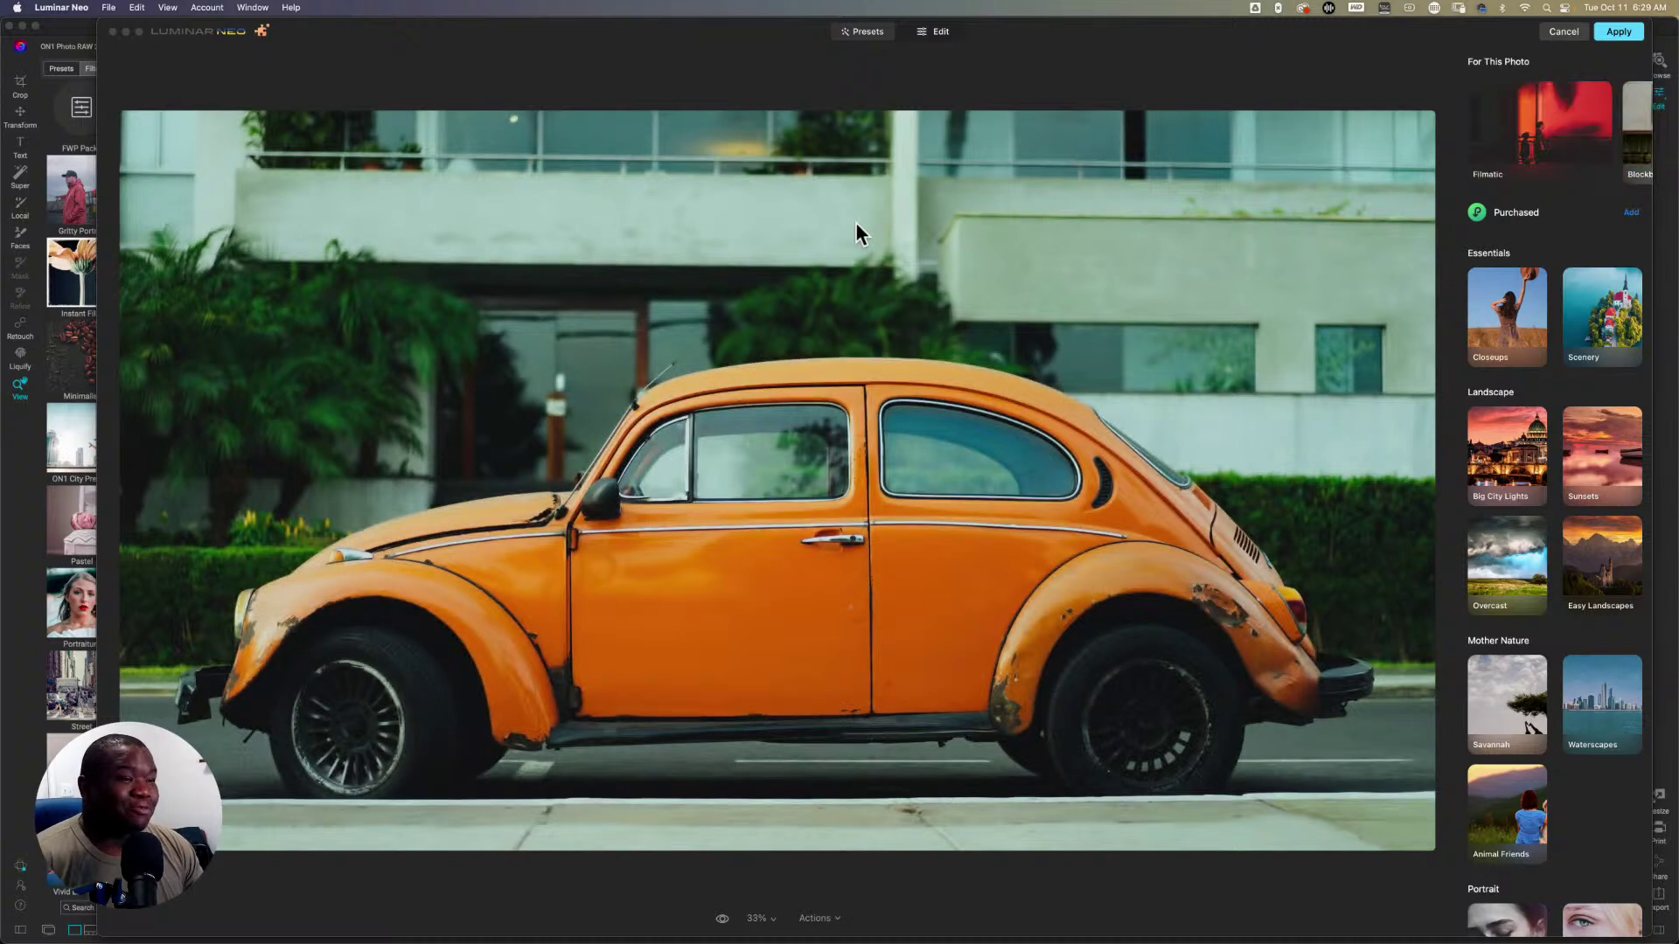
Step: Lower the car photo's exposure to about -1.4 with the Develop tool
left_click(951, 35)
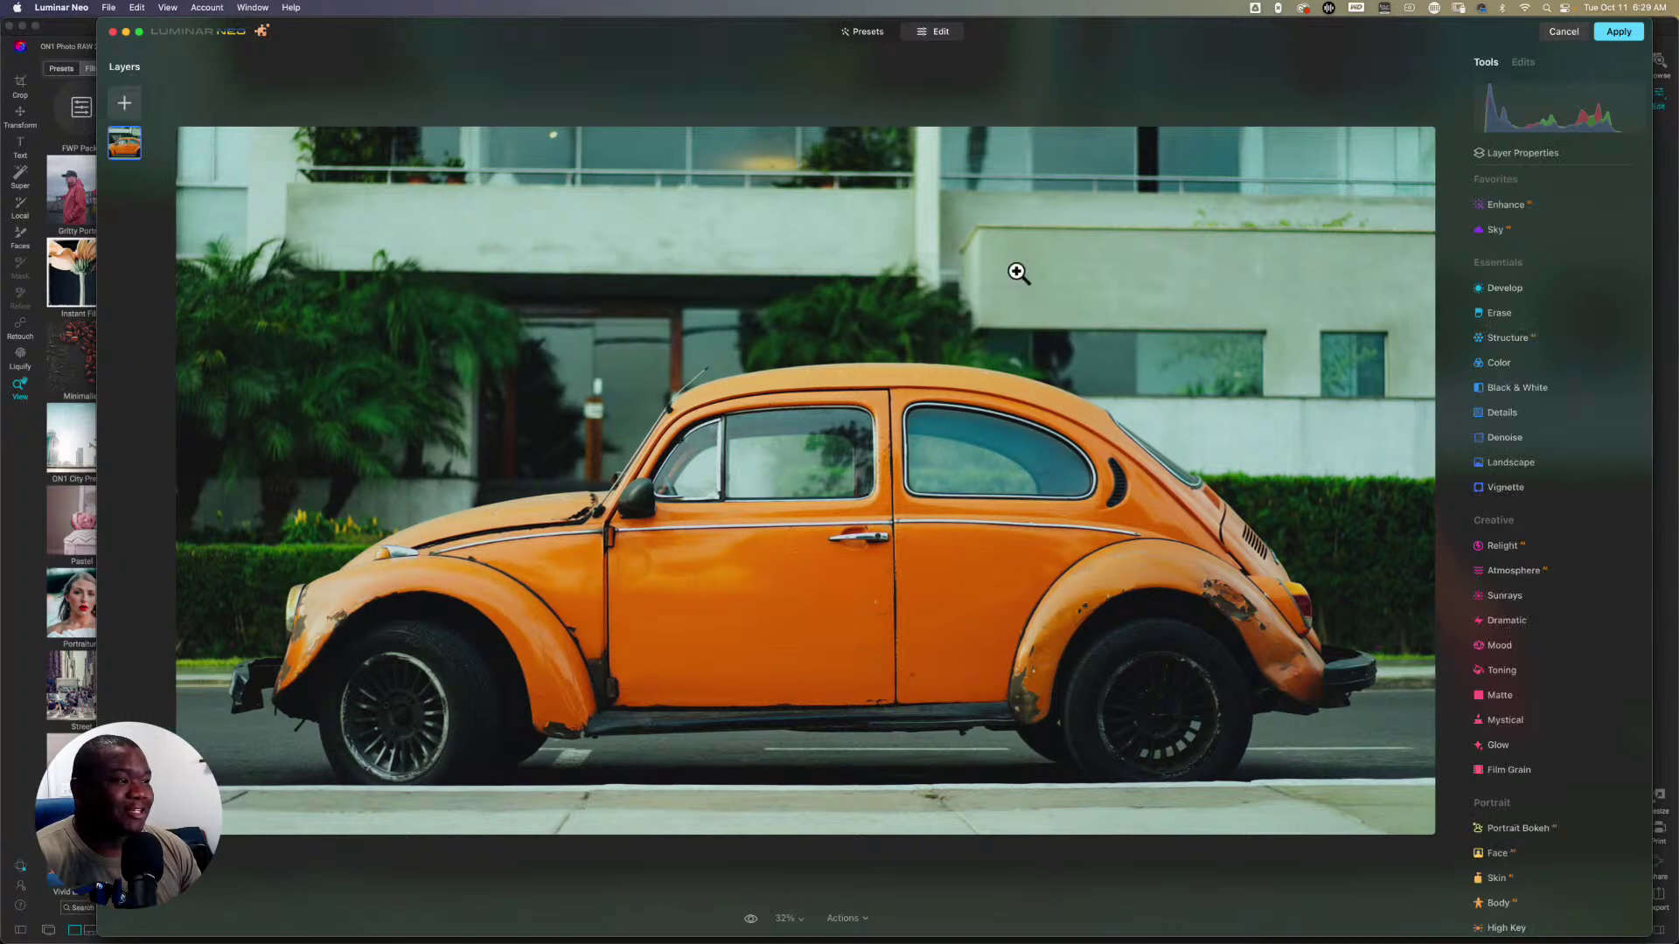
left_click(1522, 288)
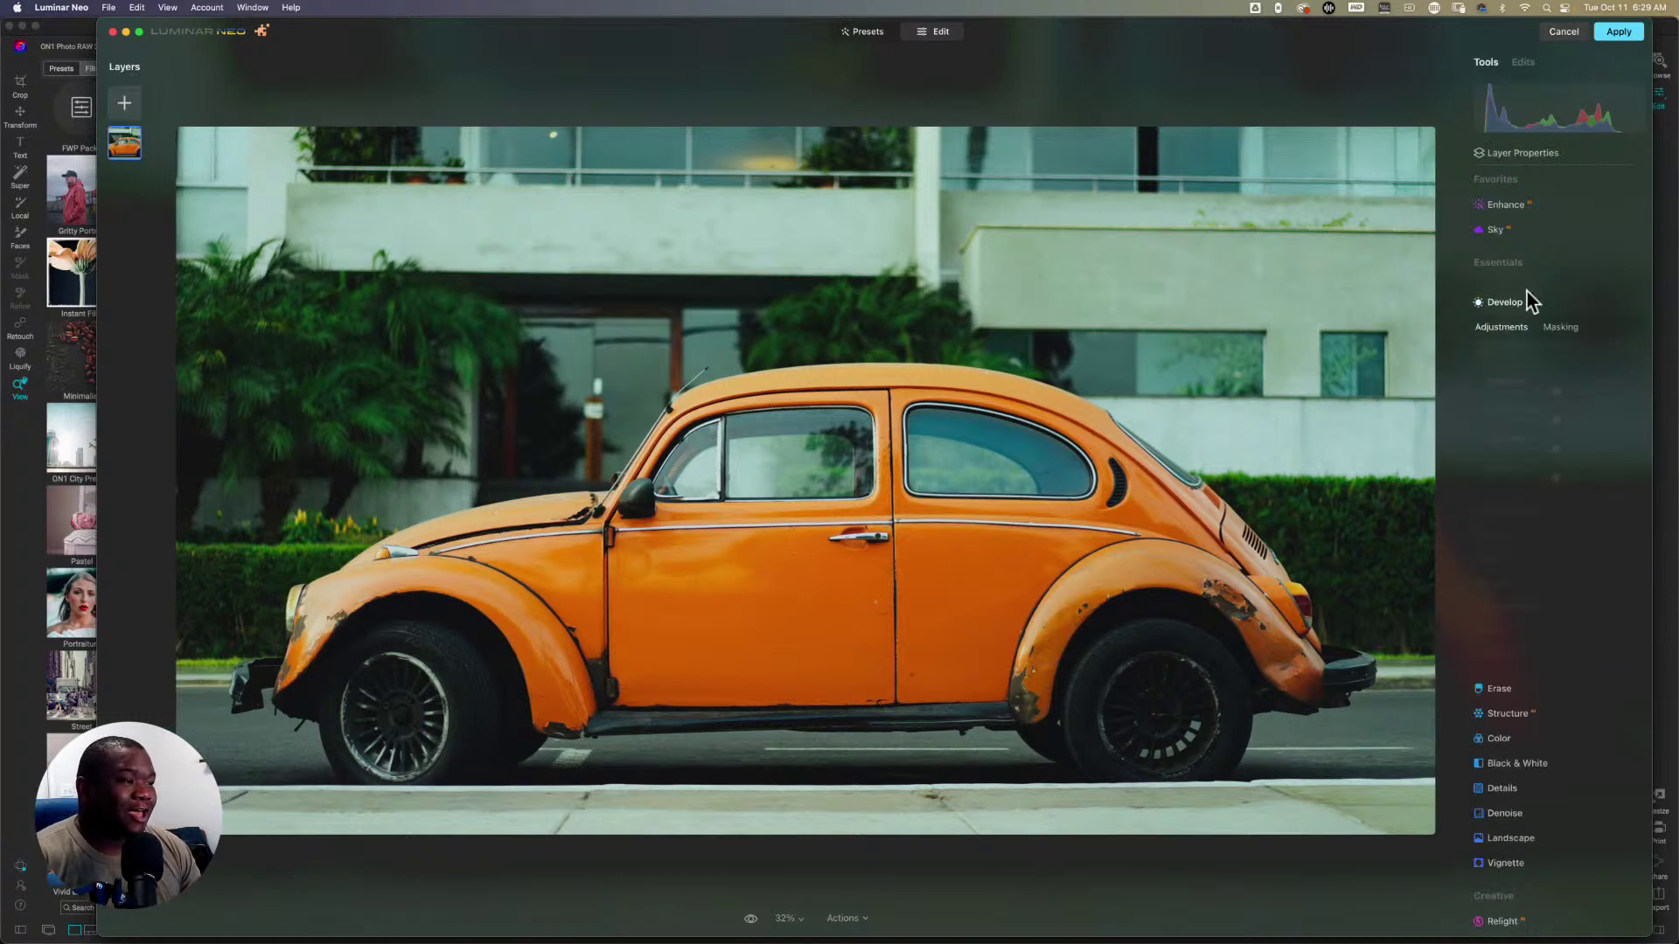
left_click(1562, 328)
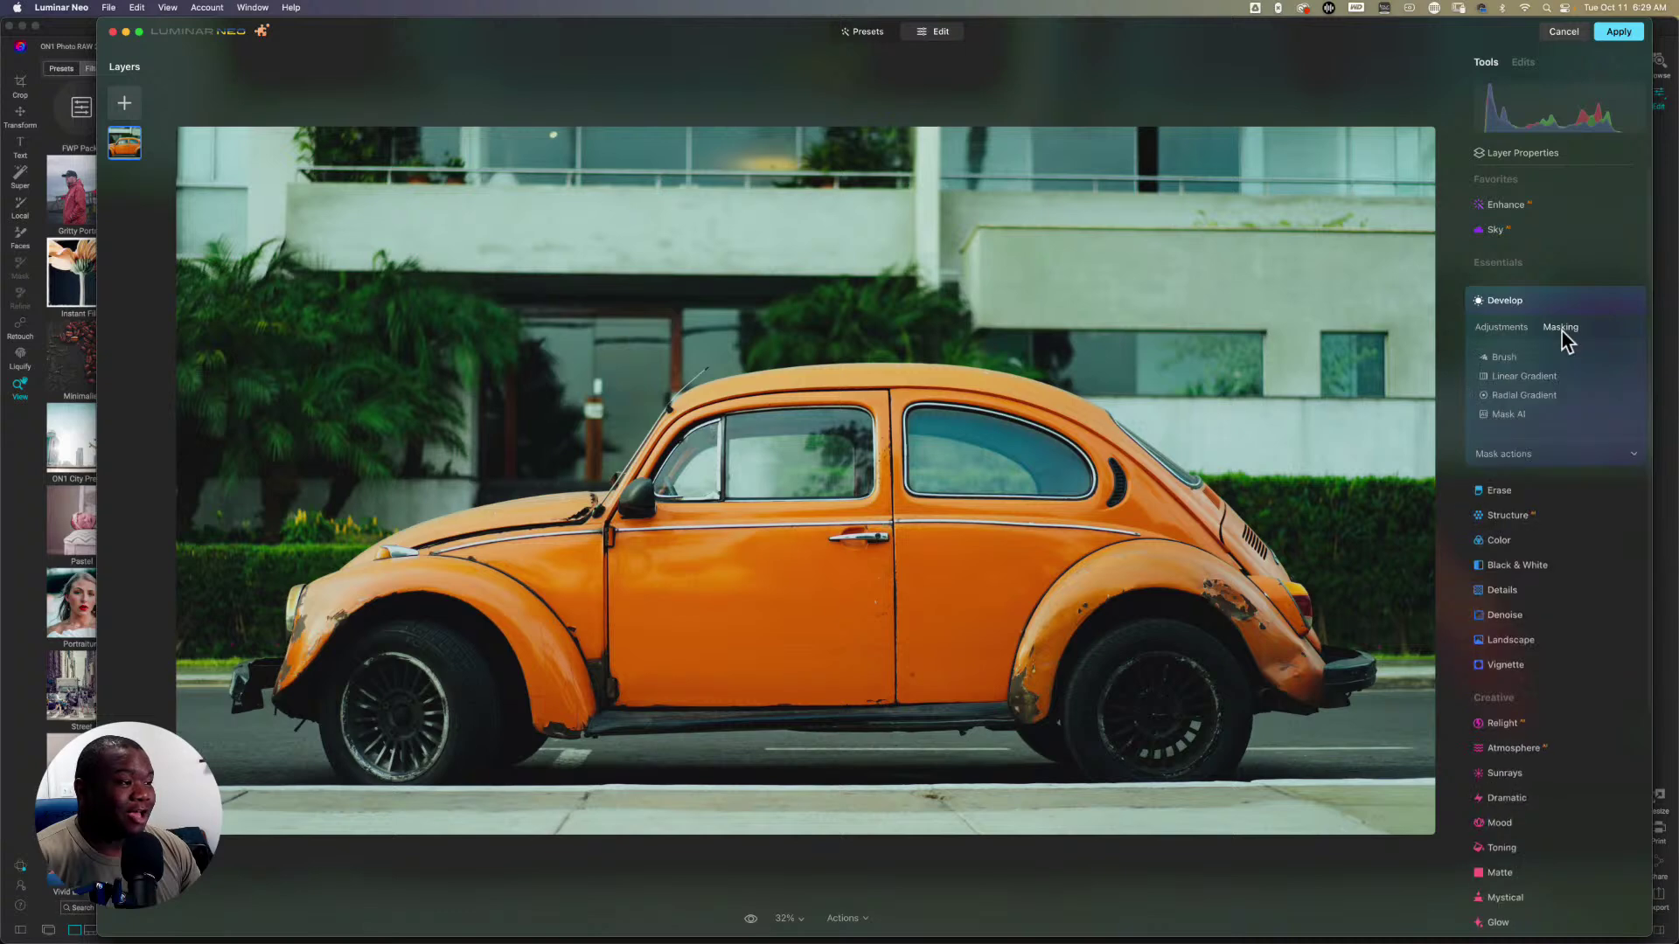
left_click(1509, 329)
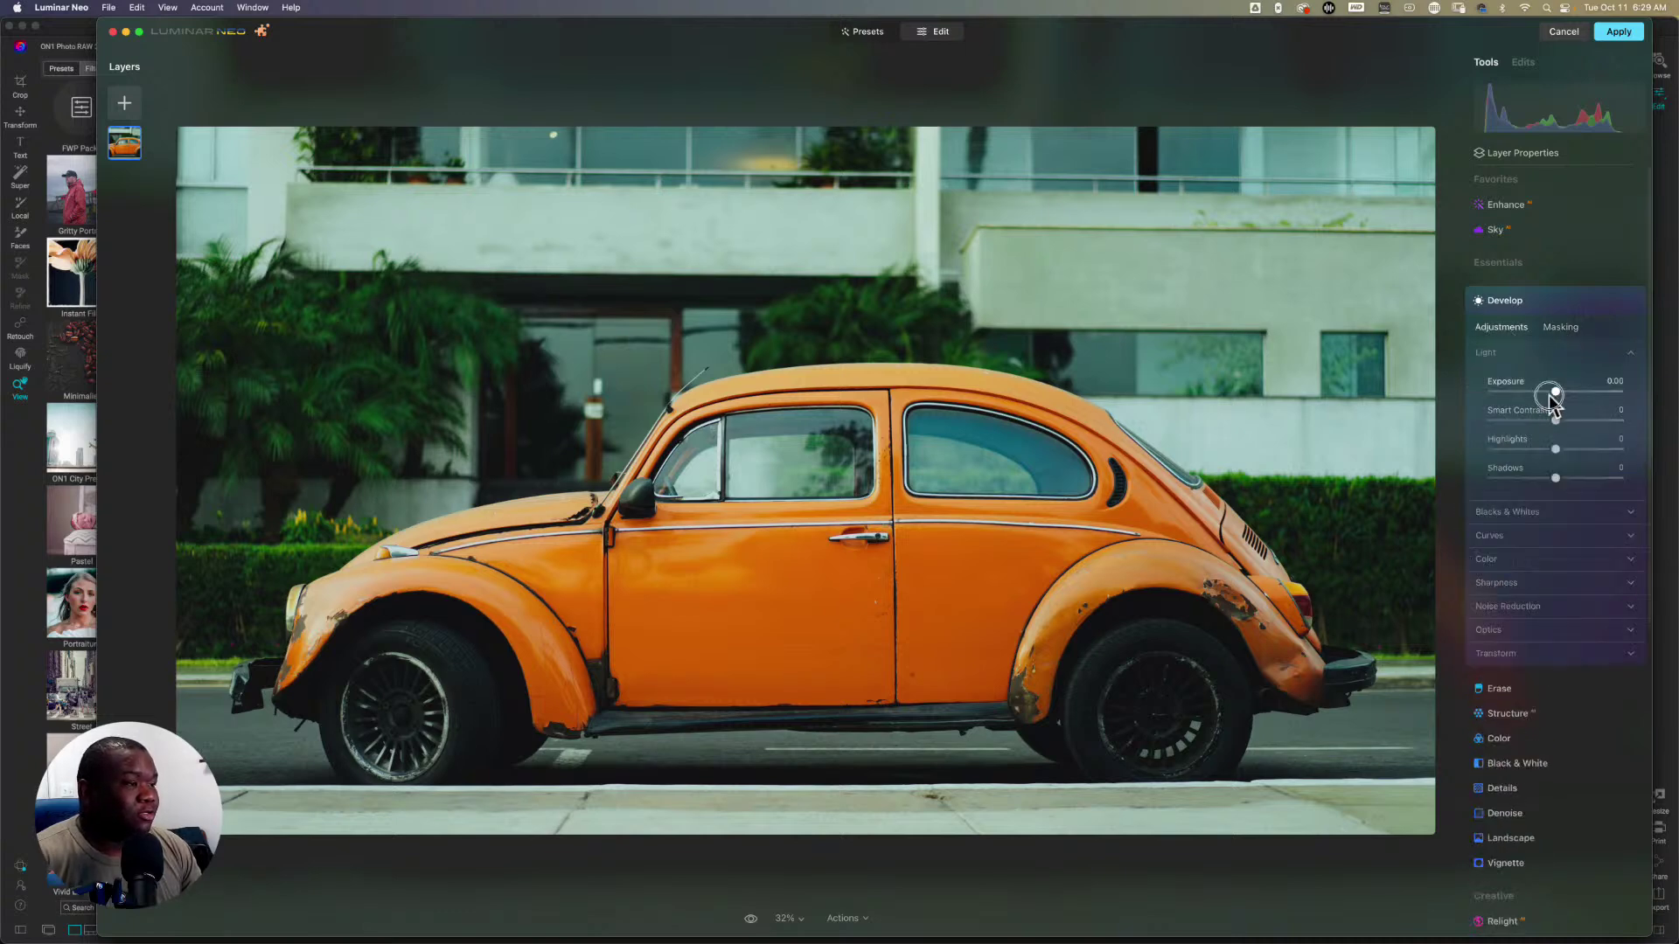
left_click_drag(1553, 396, 1539, 392)
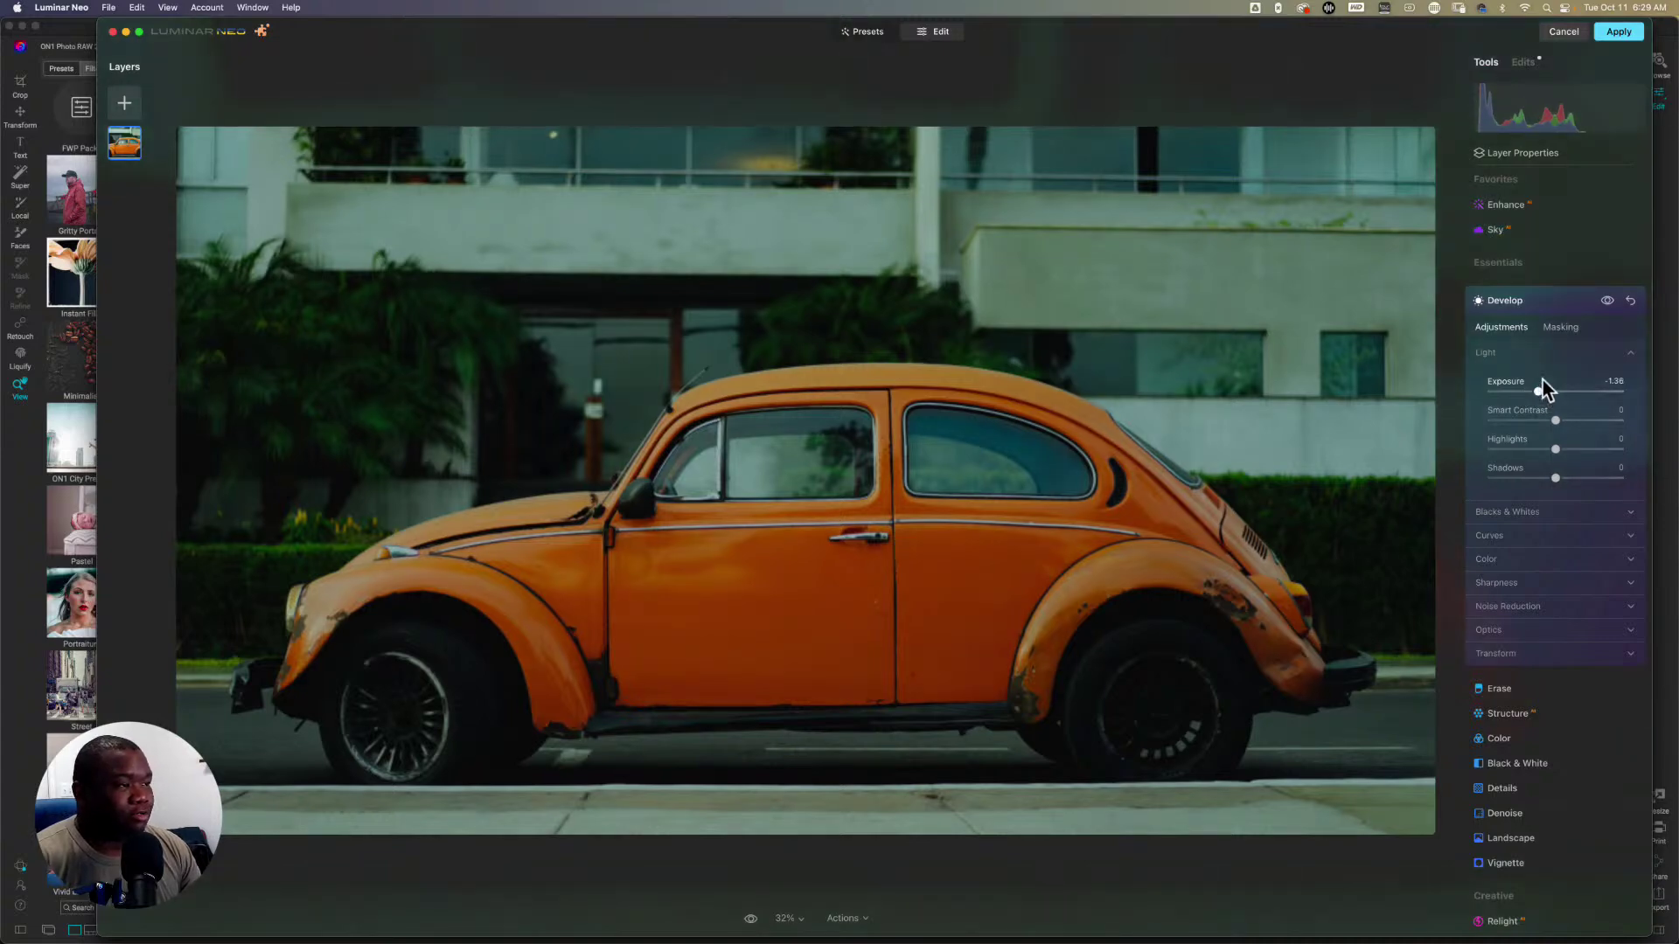
Step: Mask the Develop adjustment to the car using Mask AI's Transport region, and show the mask overlay
left_click(1561, 329)
left_click(1504, 417)
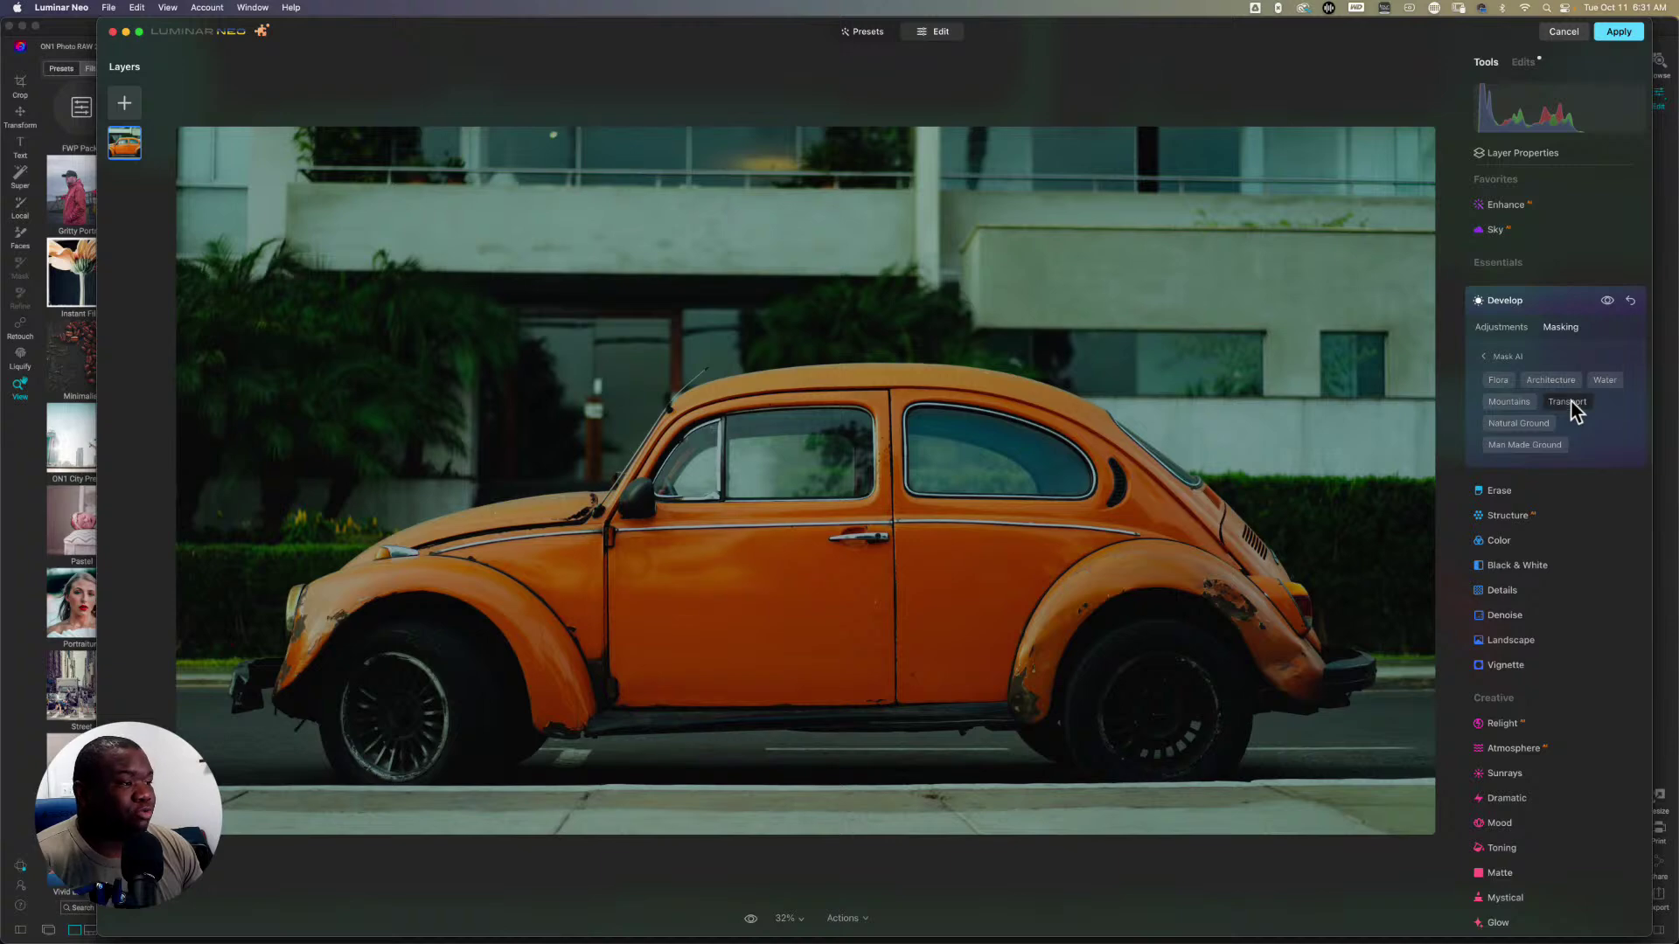
left_click(1501, 355)
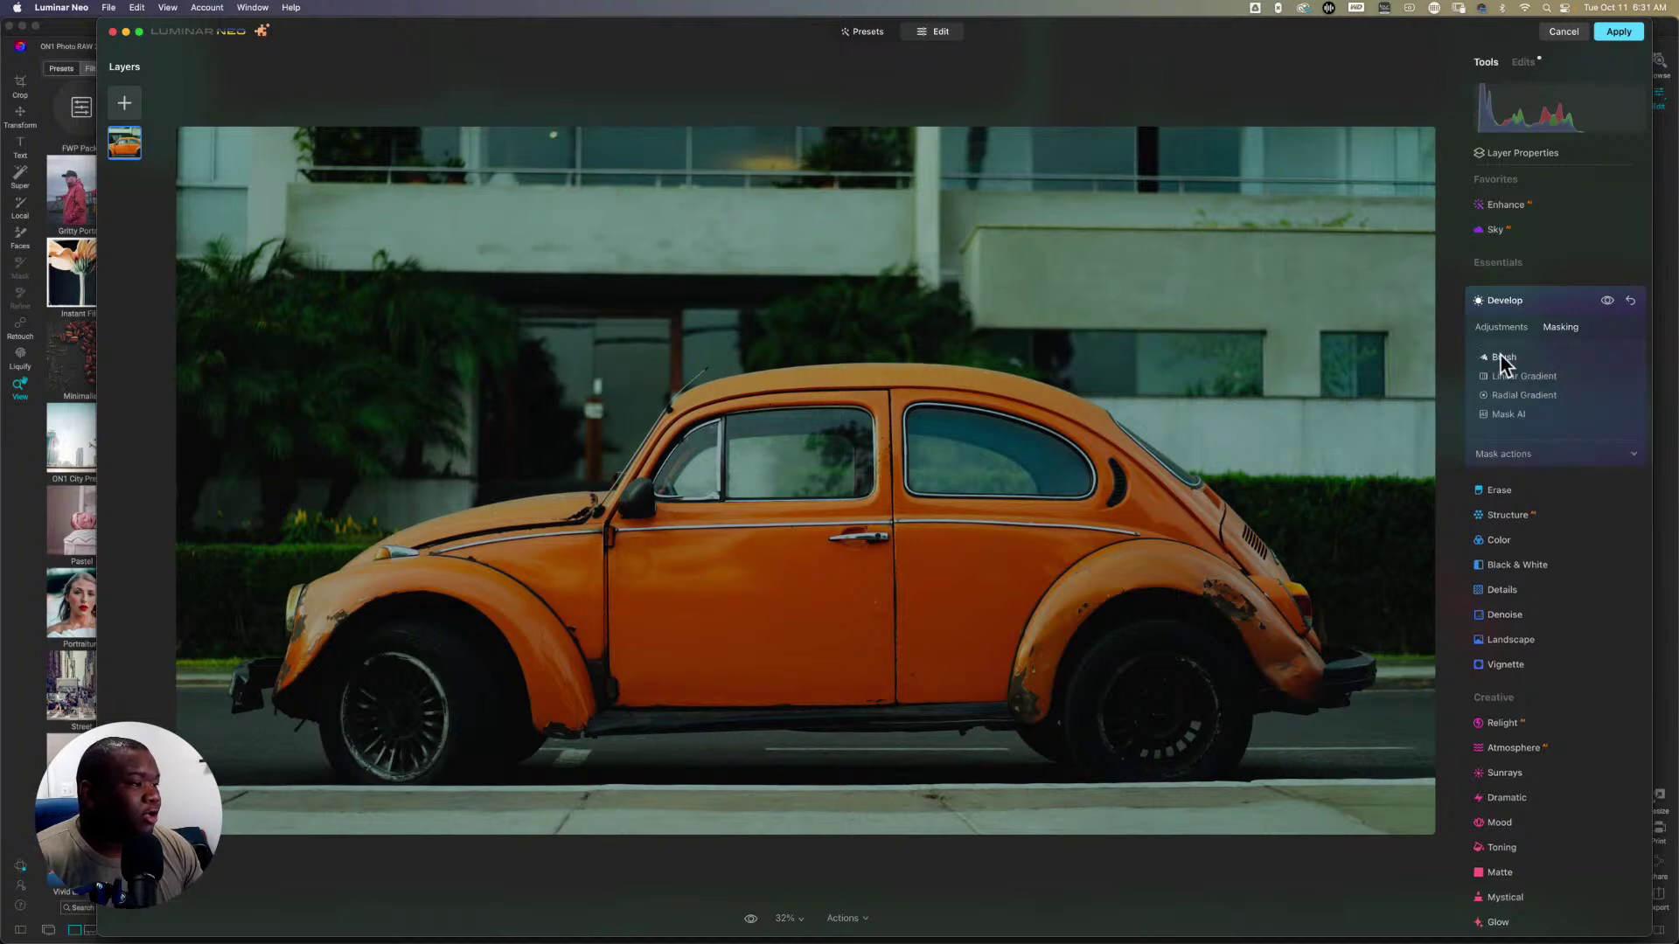
left_click(1502, 453)
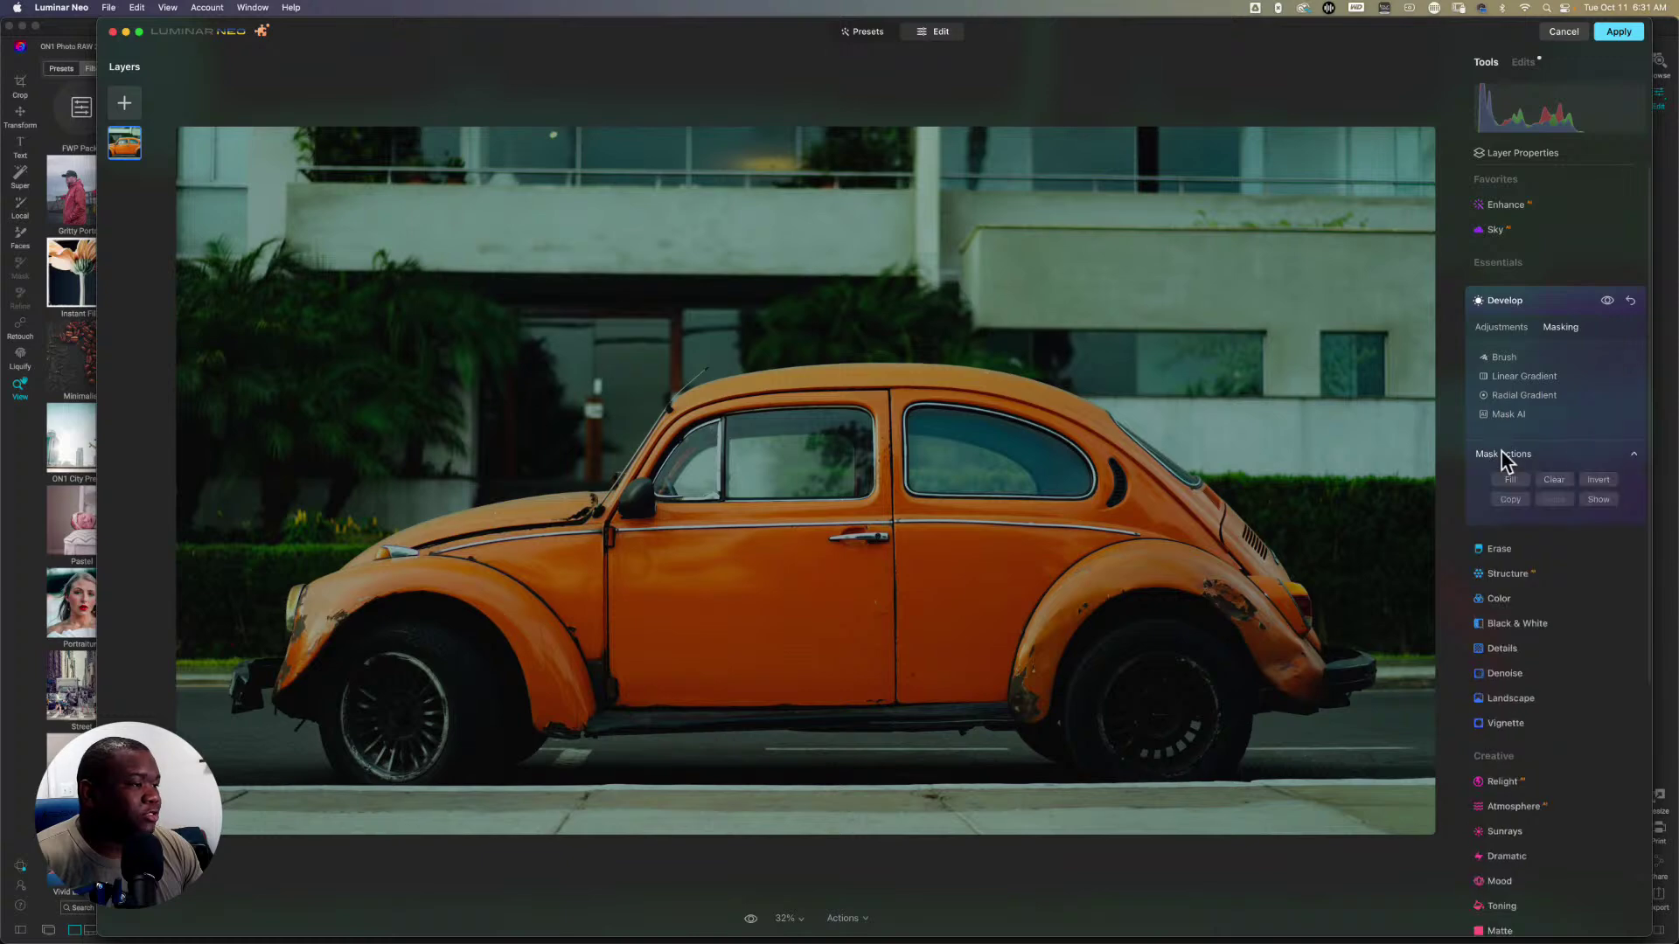
left_click(1601, 501)
left_click(1600, 500)
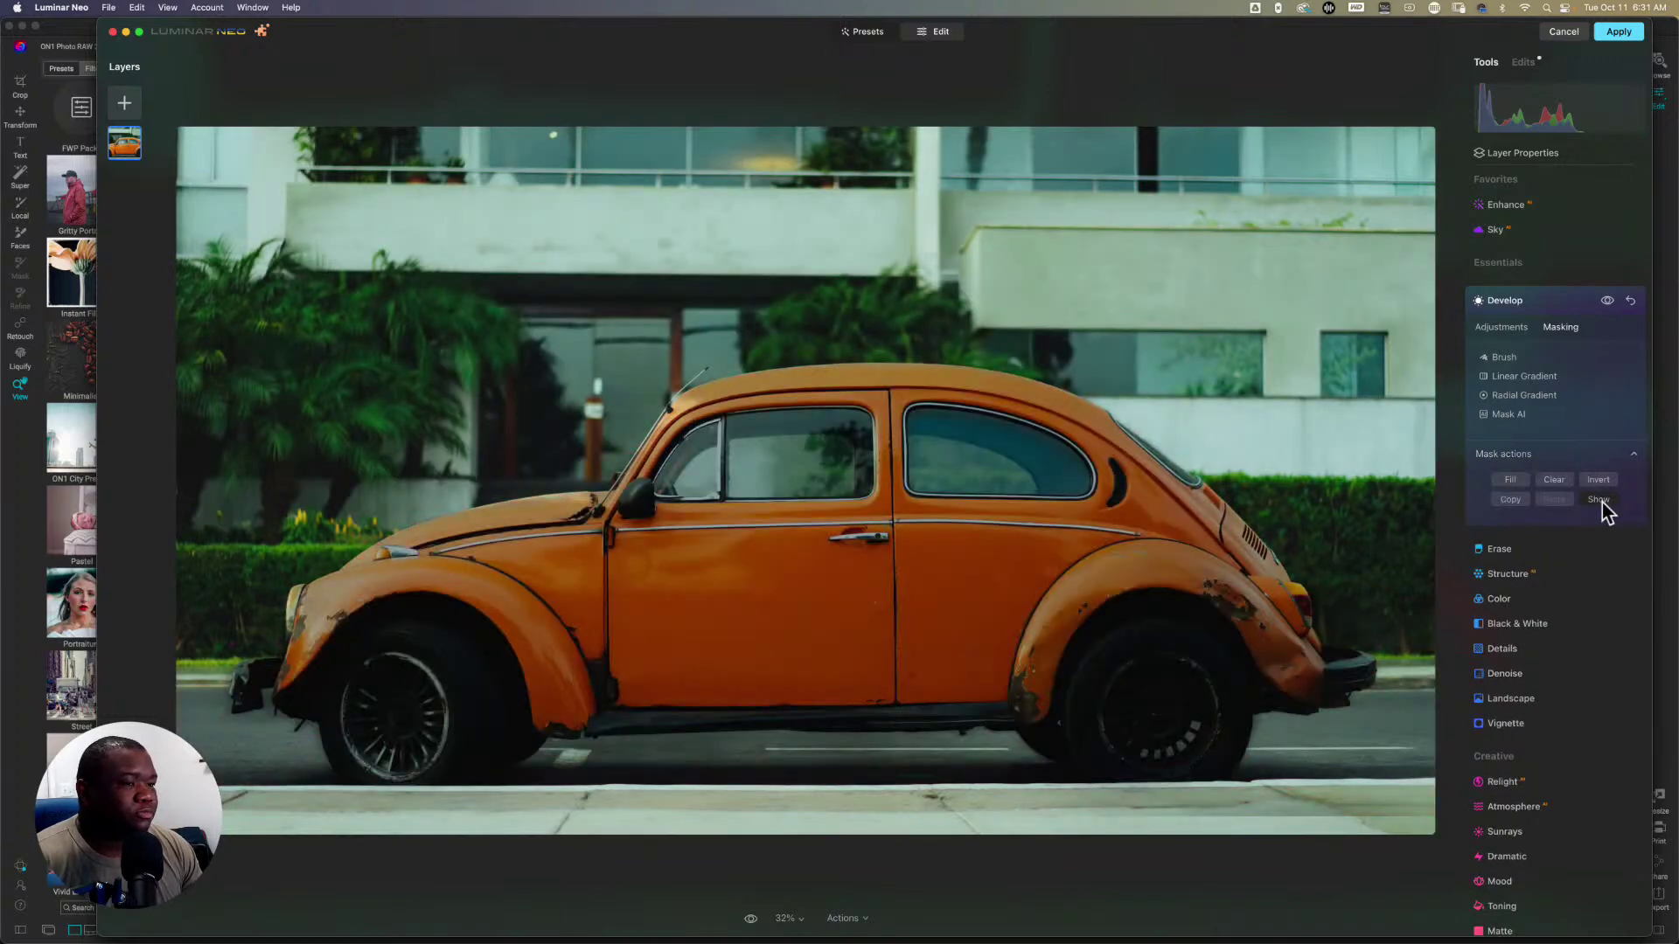
left_click(1600, 500)
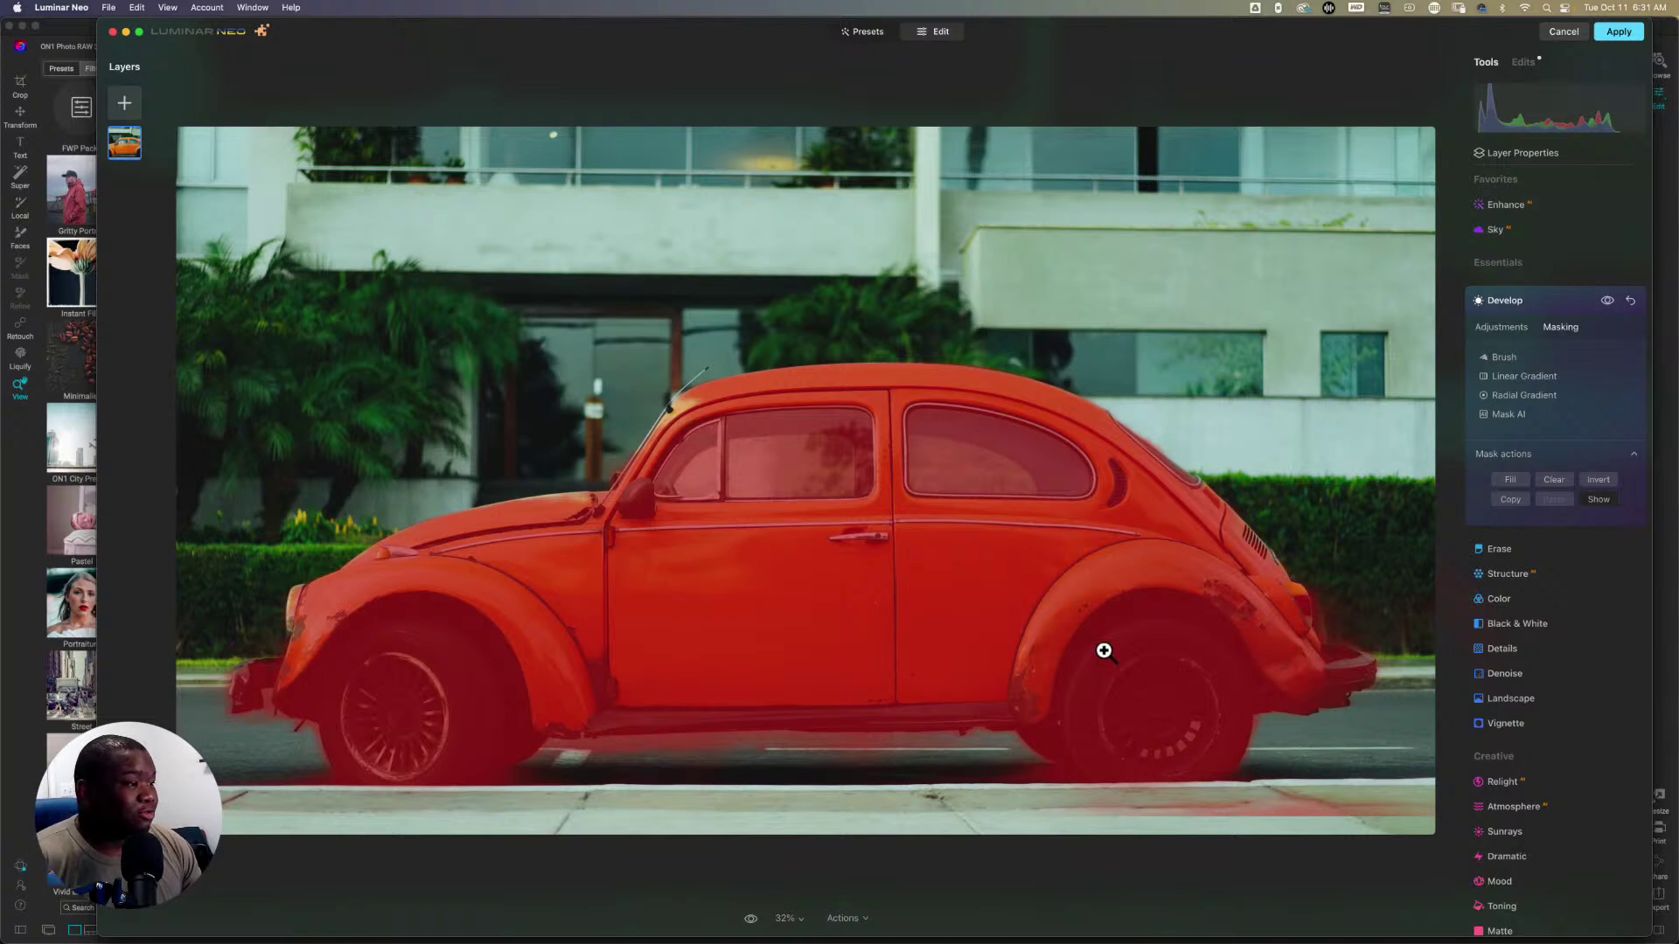
Step: Mask the Develop adjustment by the Flora, Architecture and Man Made Ground regions with Mask AI, and examine the coverage around the car
left_click(1517, 422)
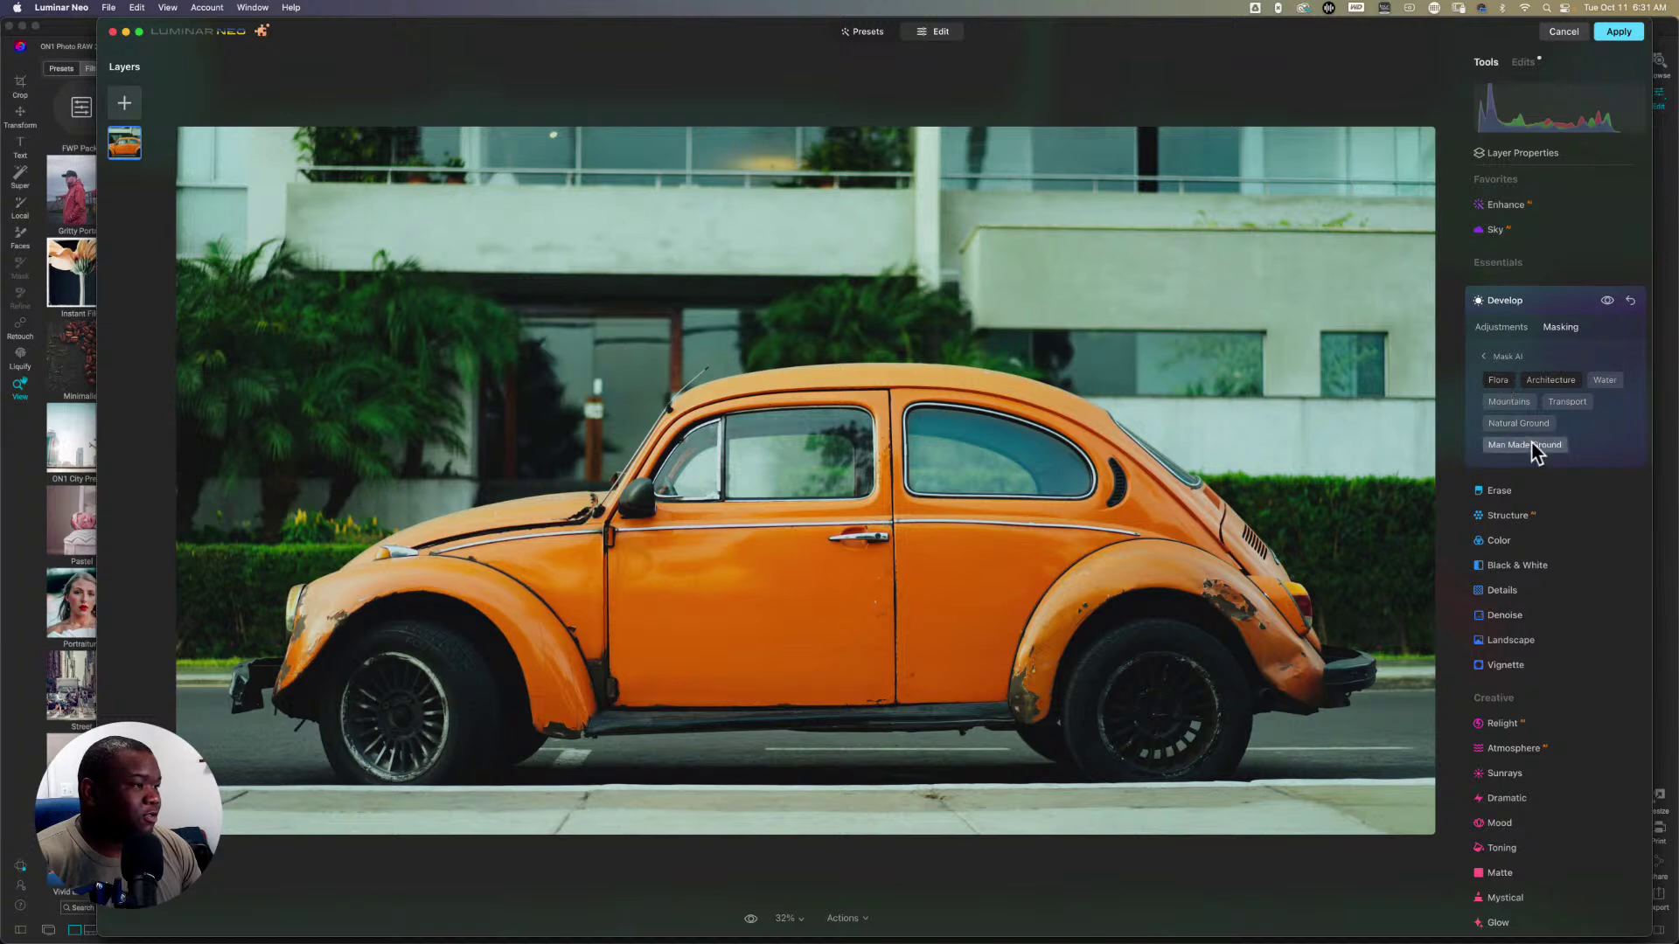
left_click(1531, 443)
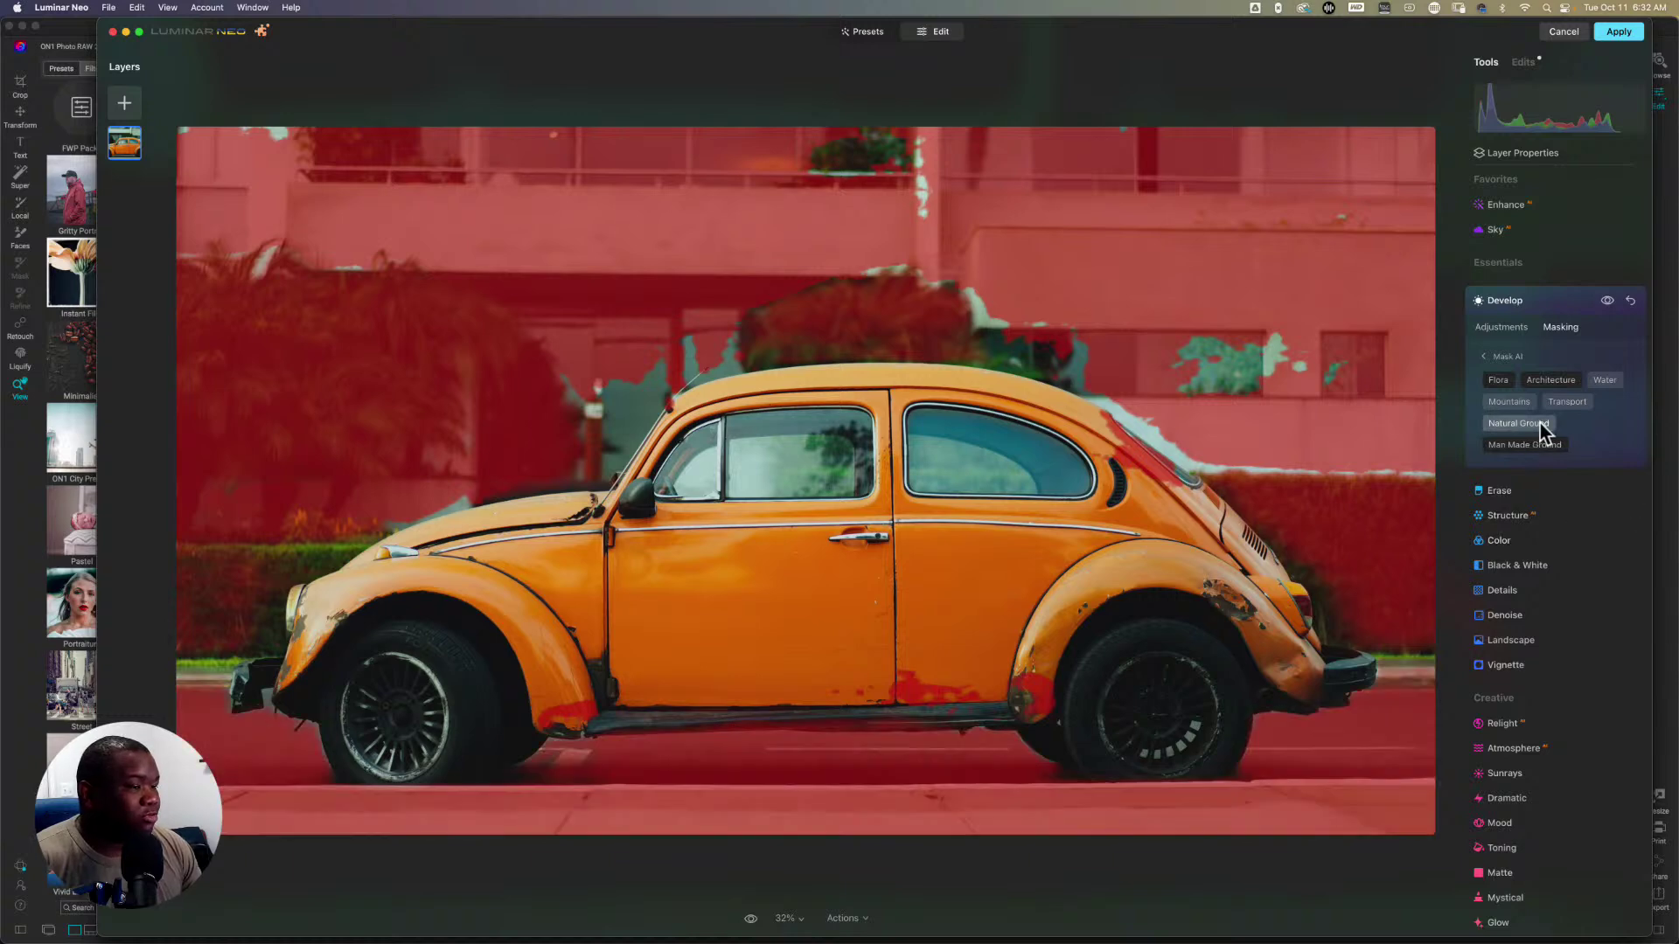
left_click(1510, 355)
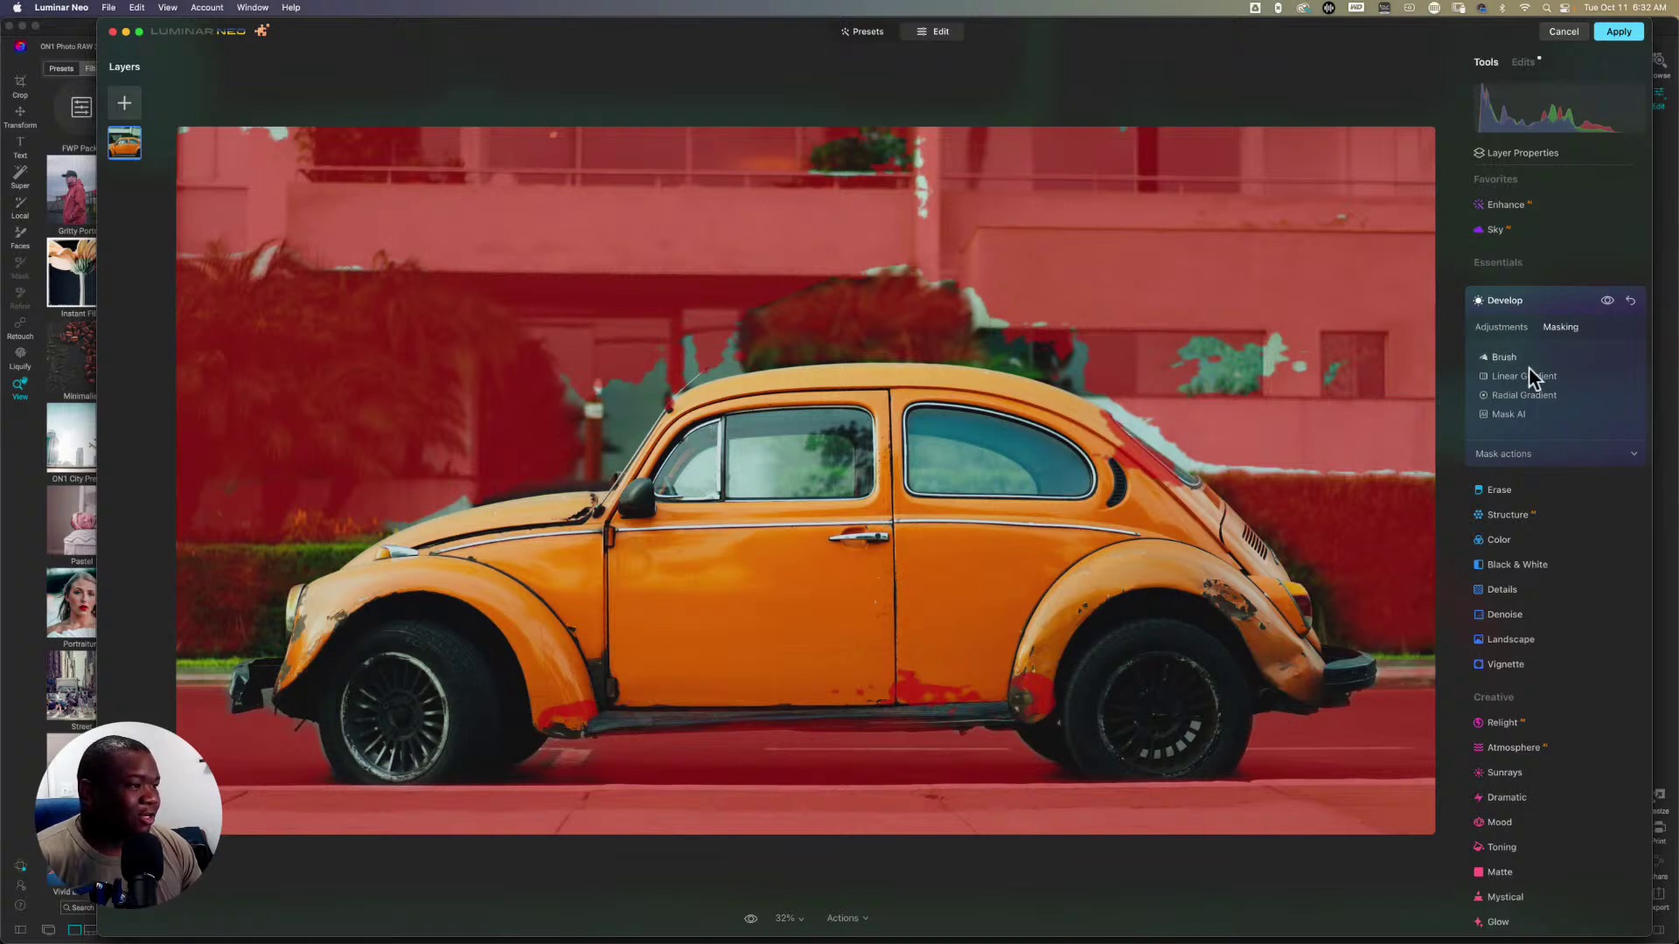
left_click(1511, 414)
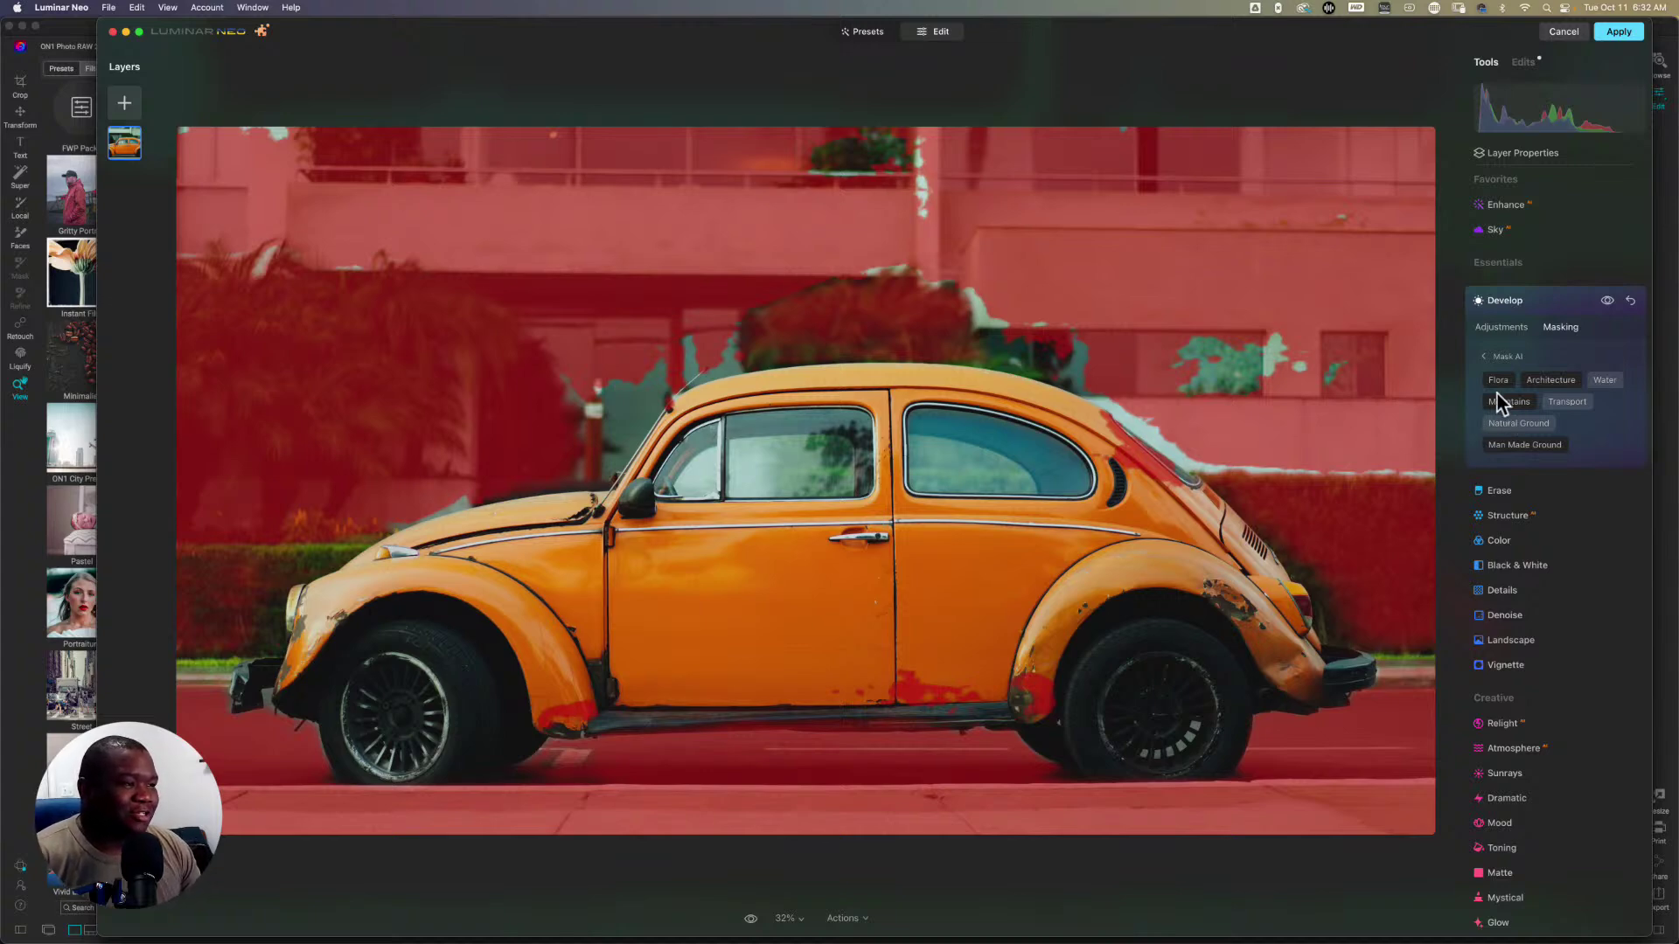
left_click(1484, 357)
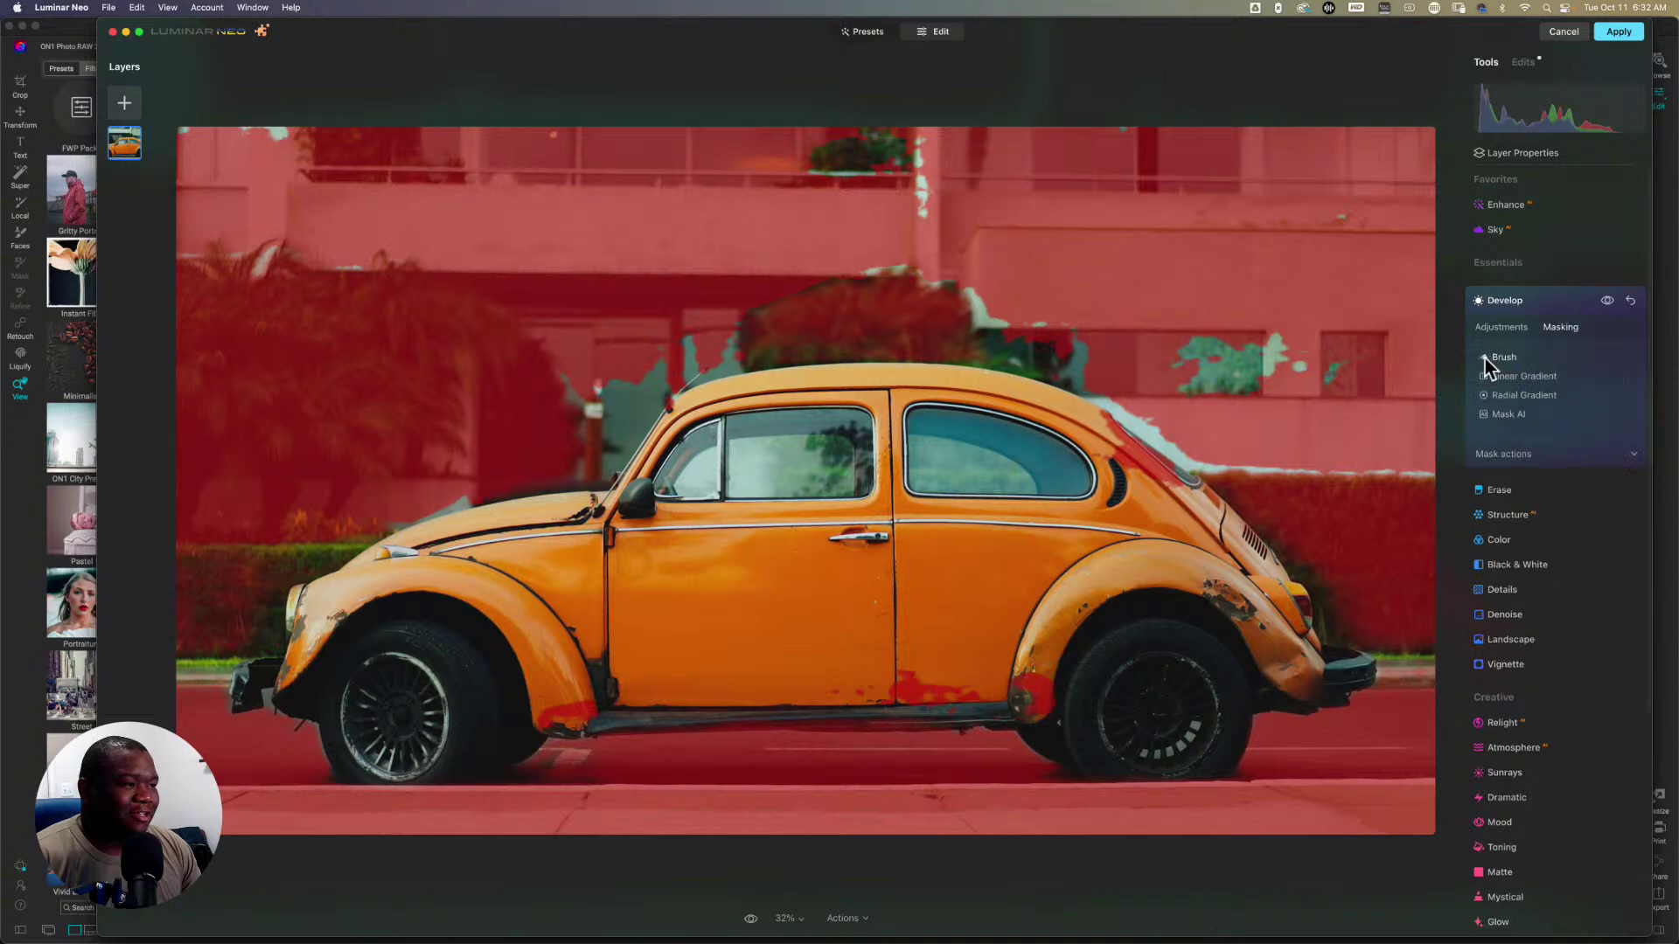
Step: Clear the background mask and mask the car again by the Transport region with Mask AI
left_click(1546, 451)
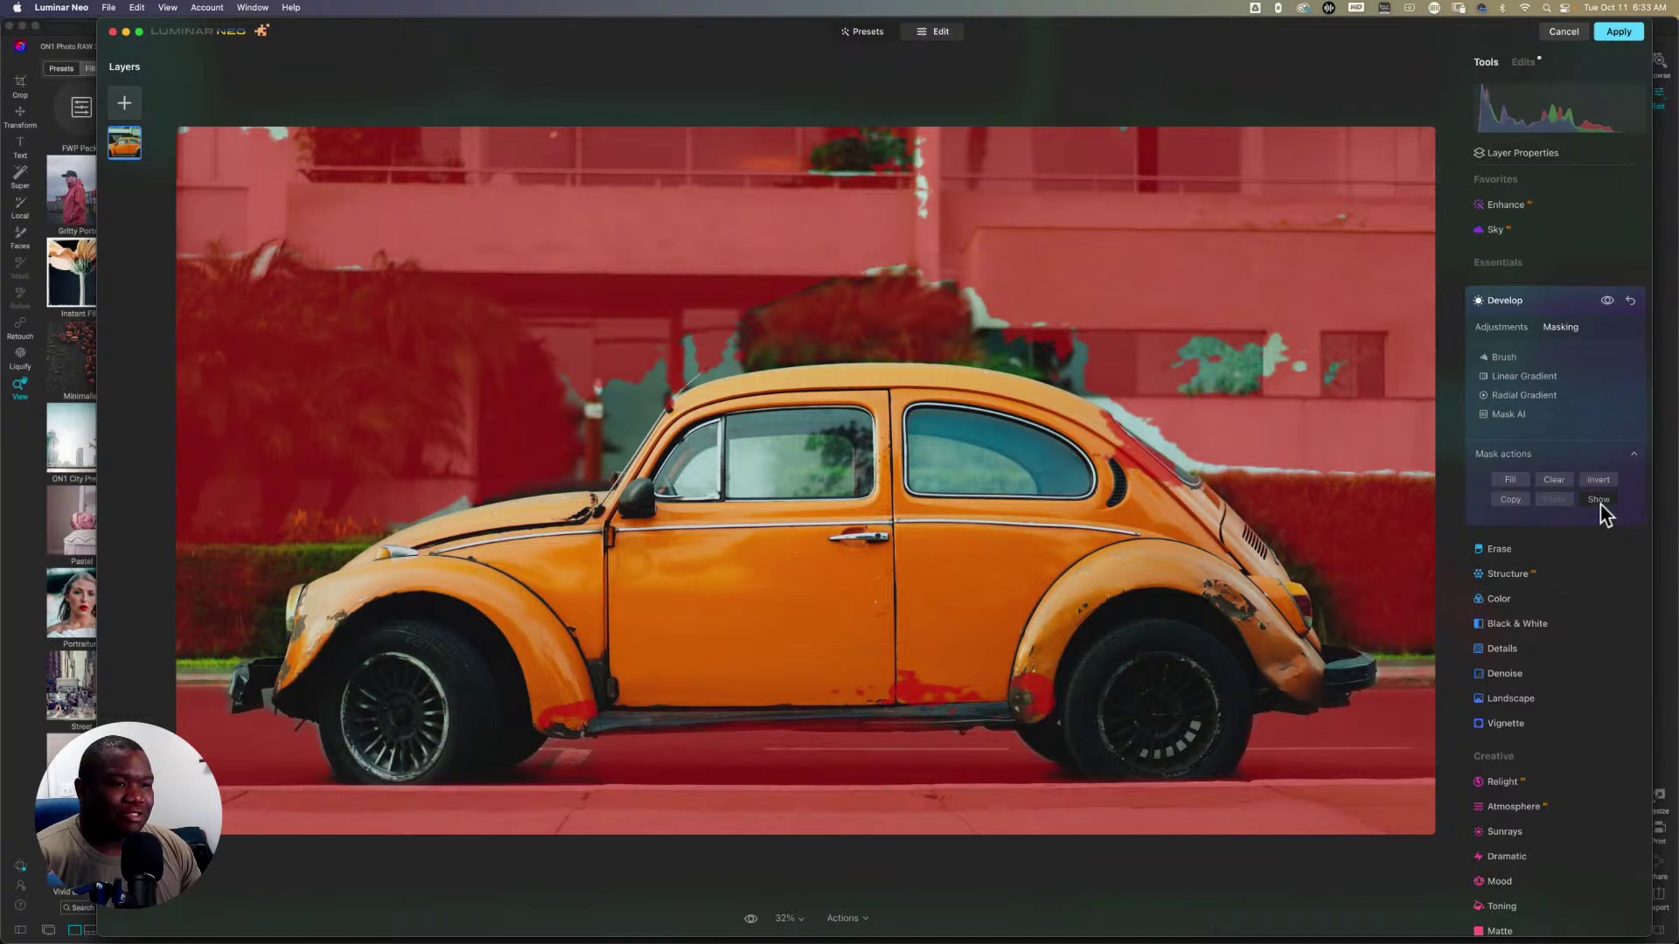
left_click(1506, 415)
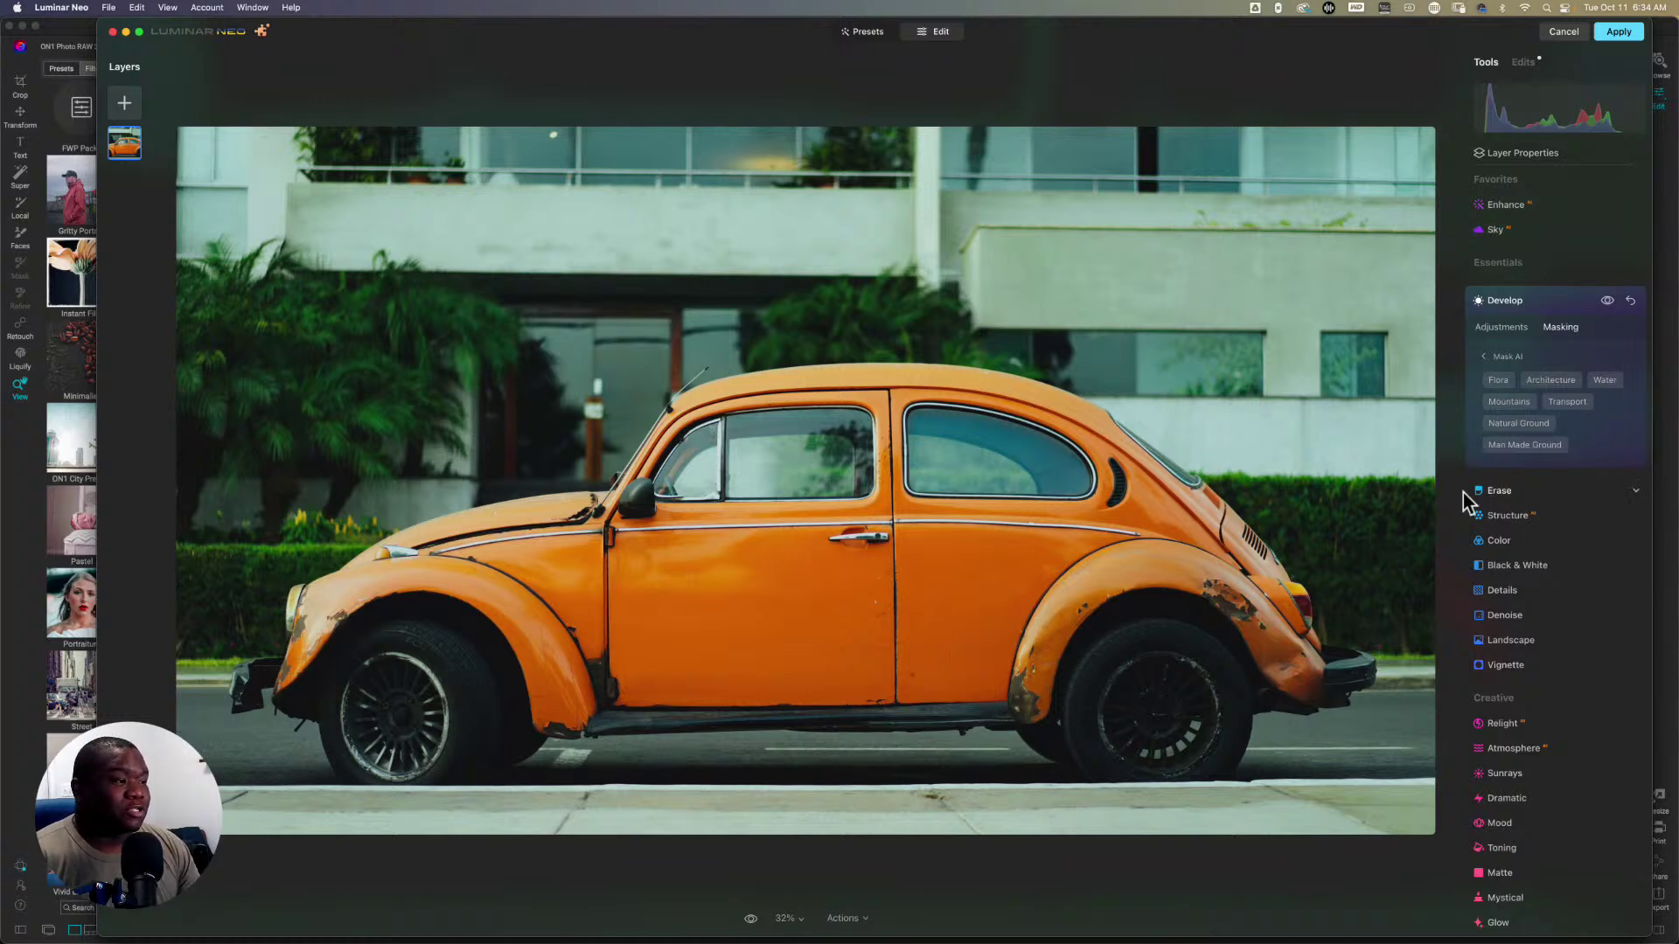
left_click(1569, 402)
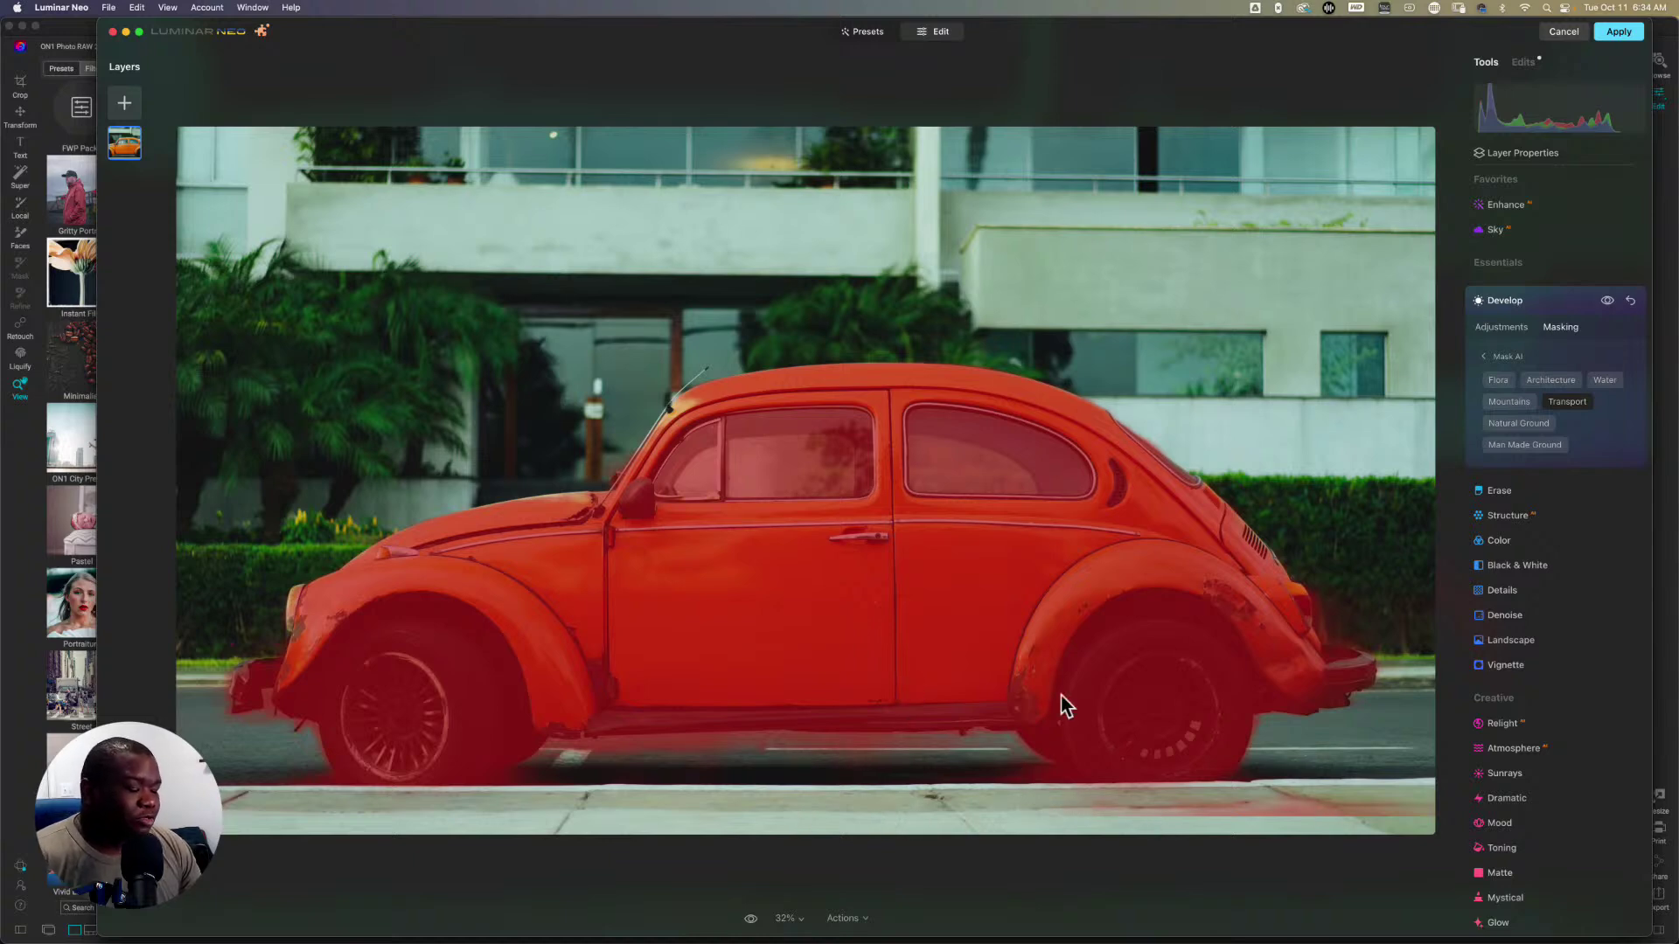
Step: Quit the Luminar Neo plug-in and discard all changes to the car photo
left_click(1565, 33)
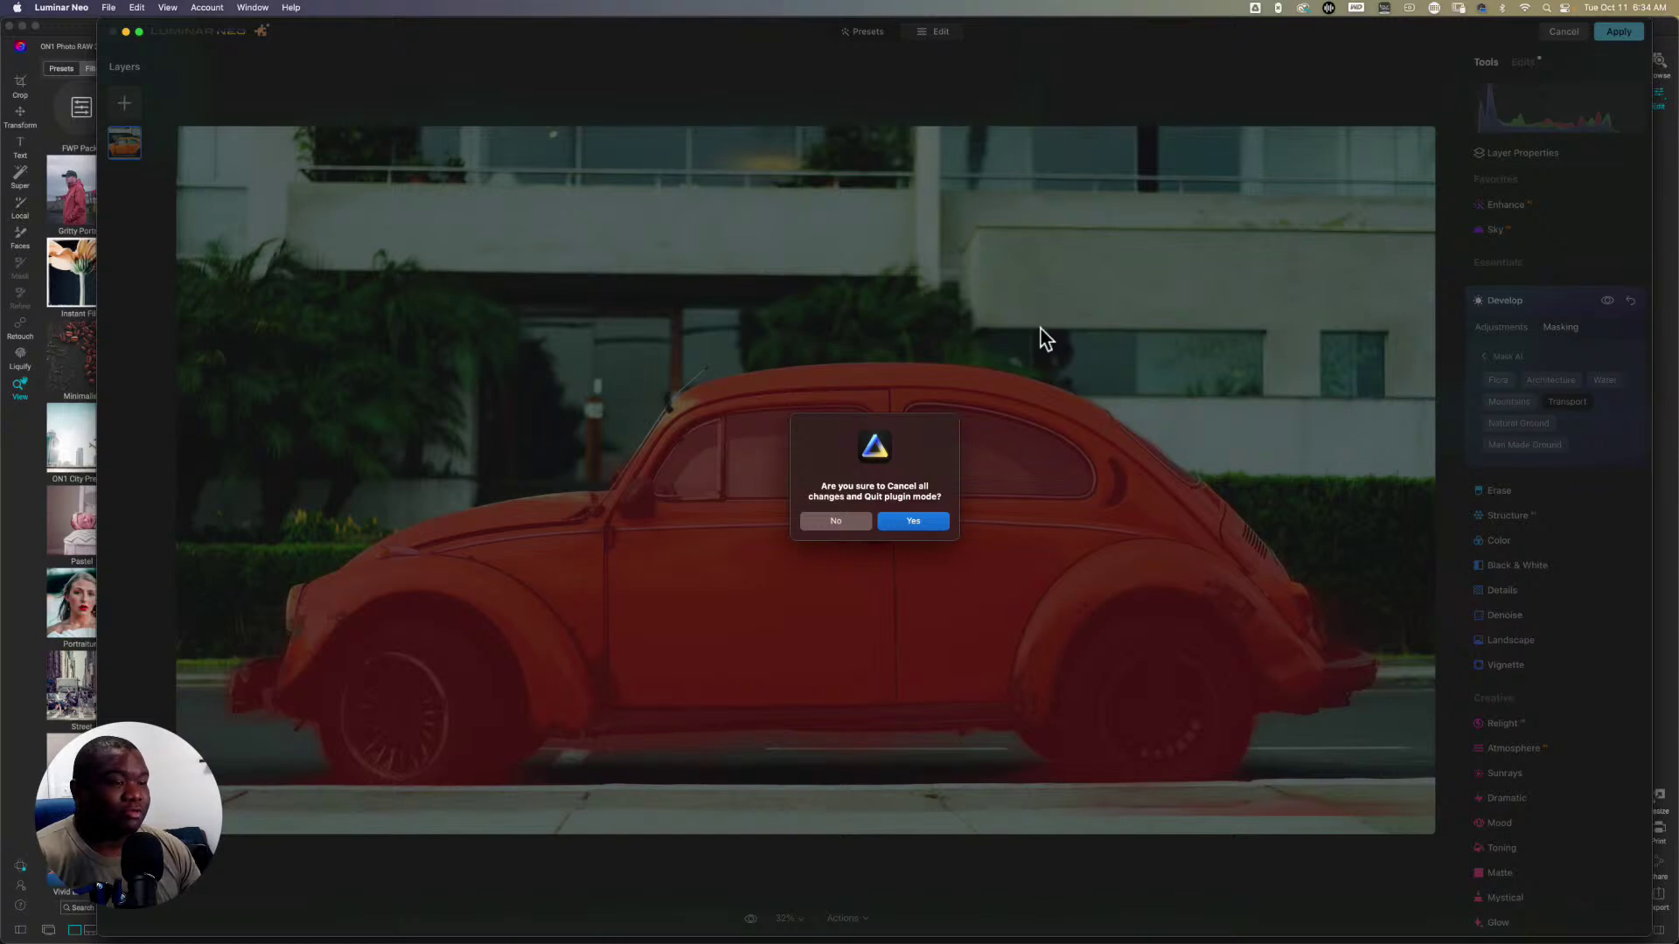
left_click(837, 523)
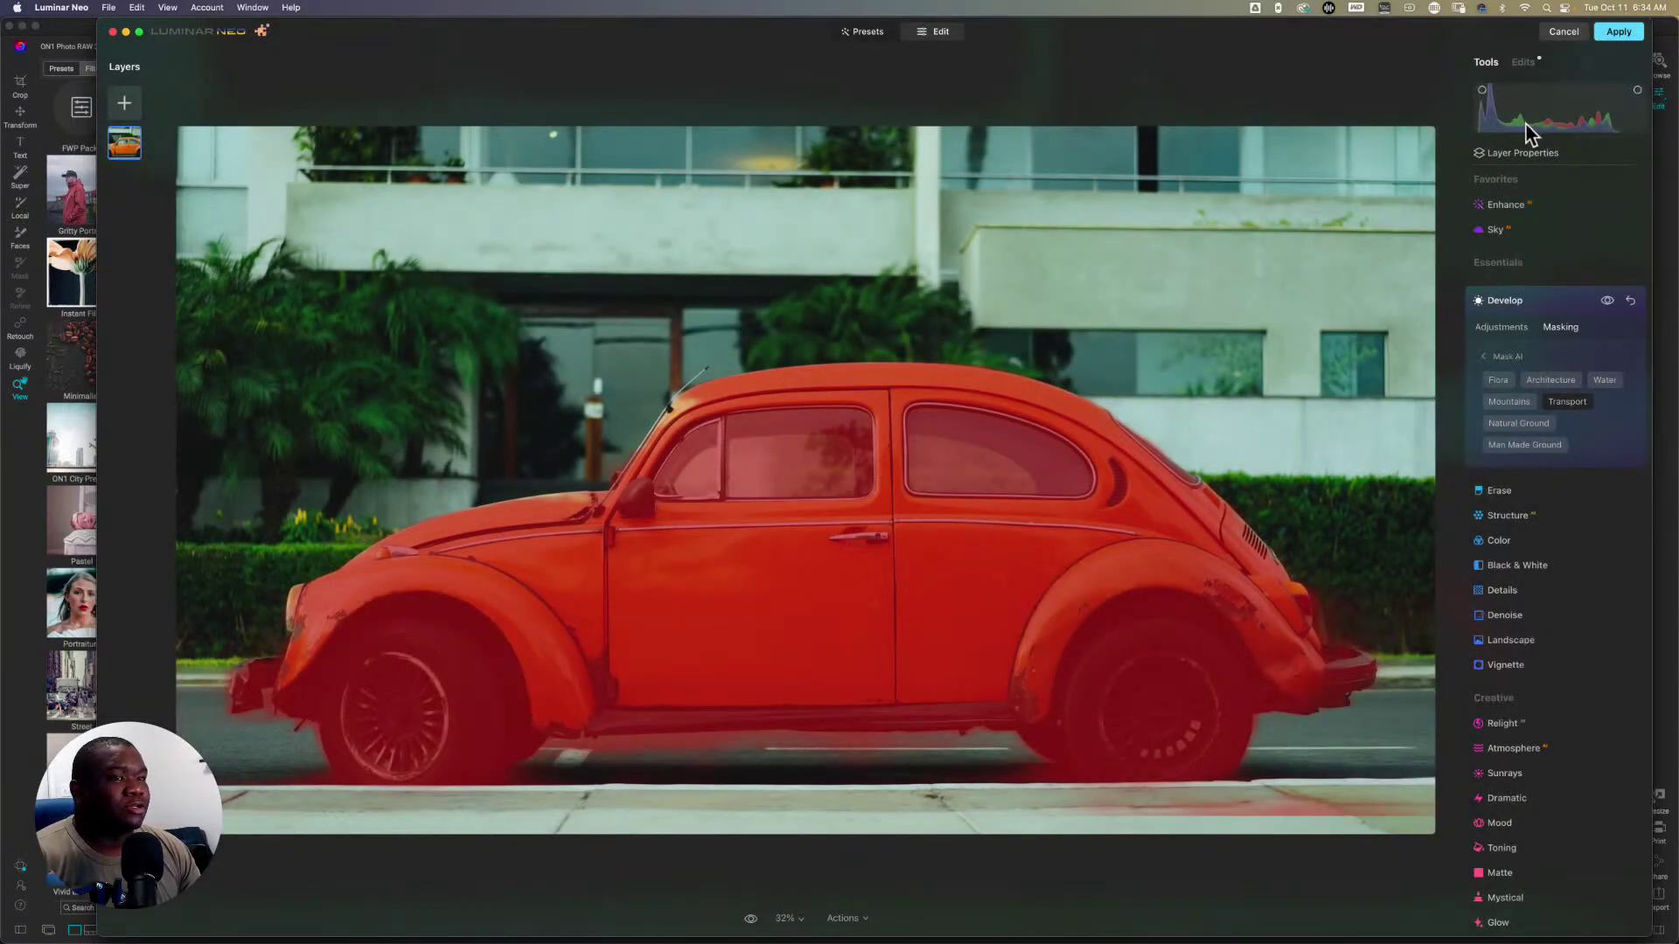
left_click(1562, 33)
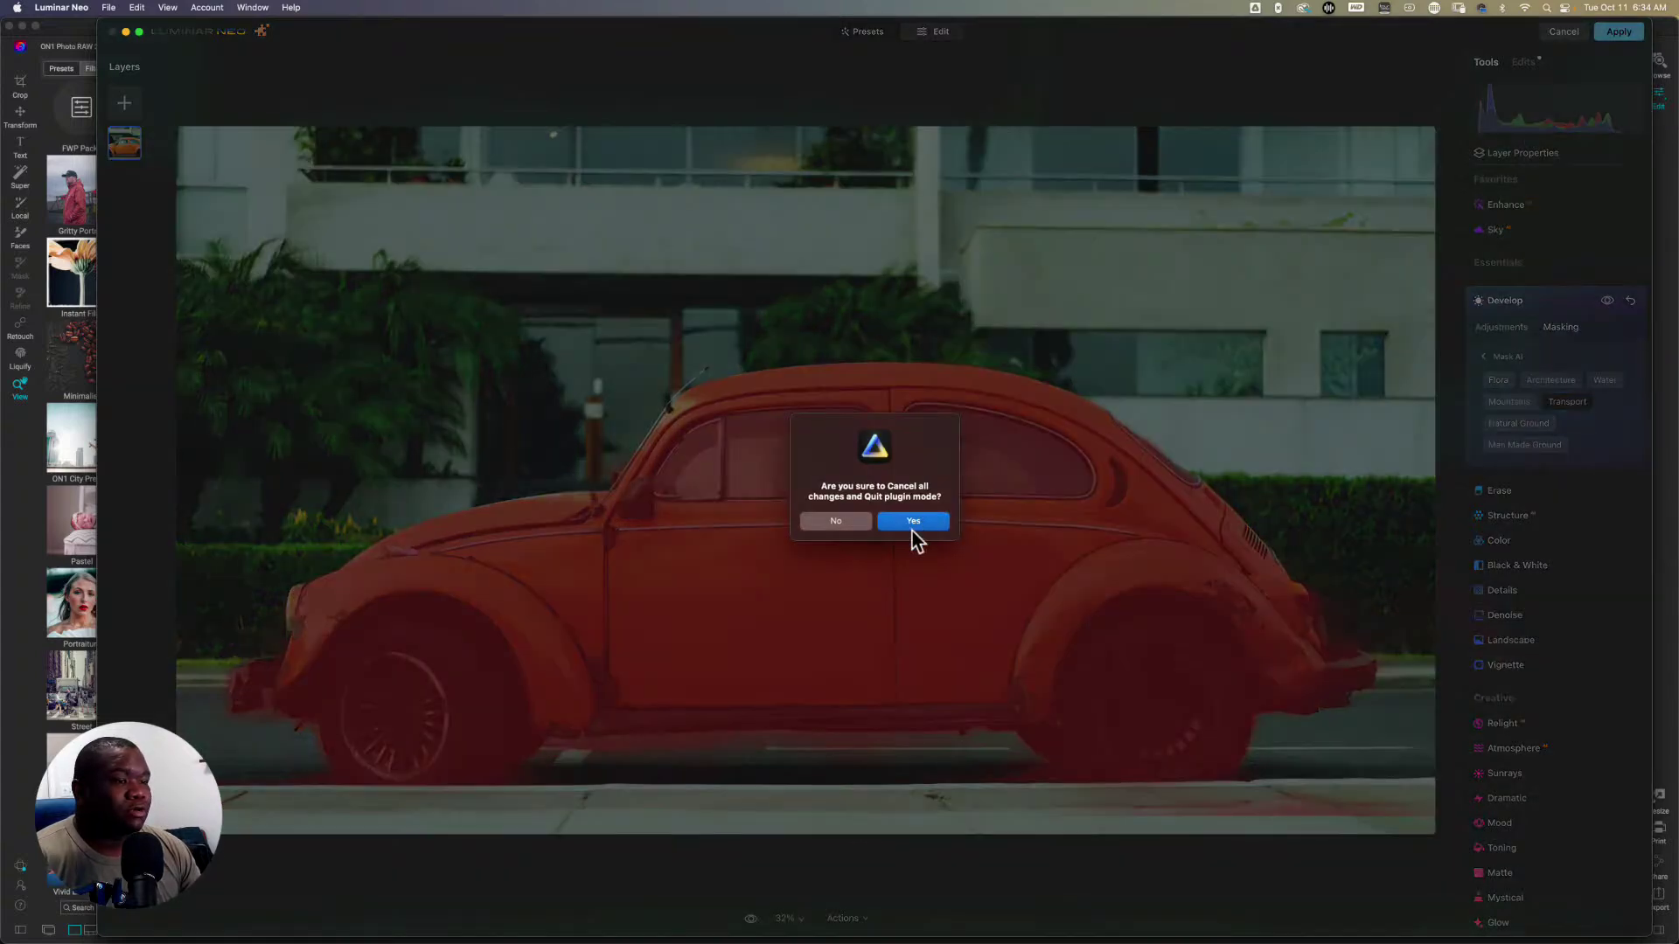
left_click(913, 522)
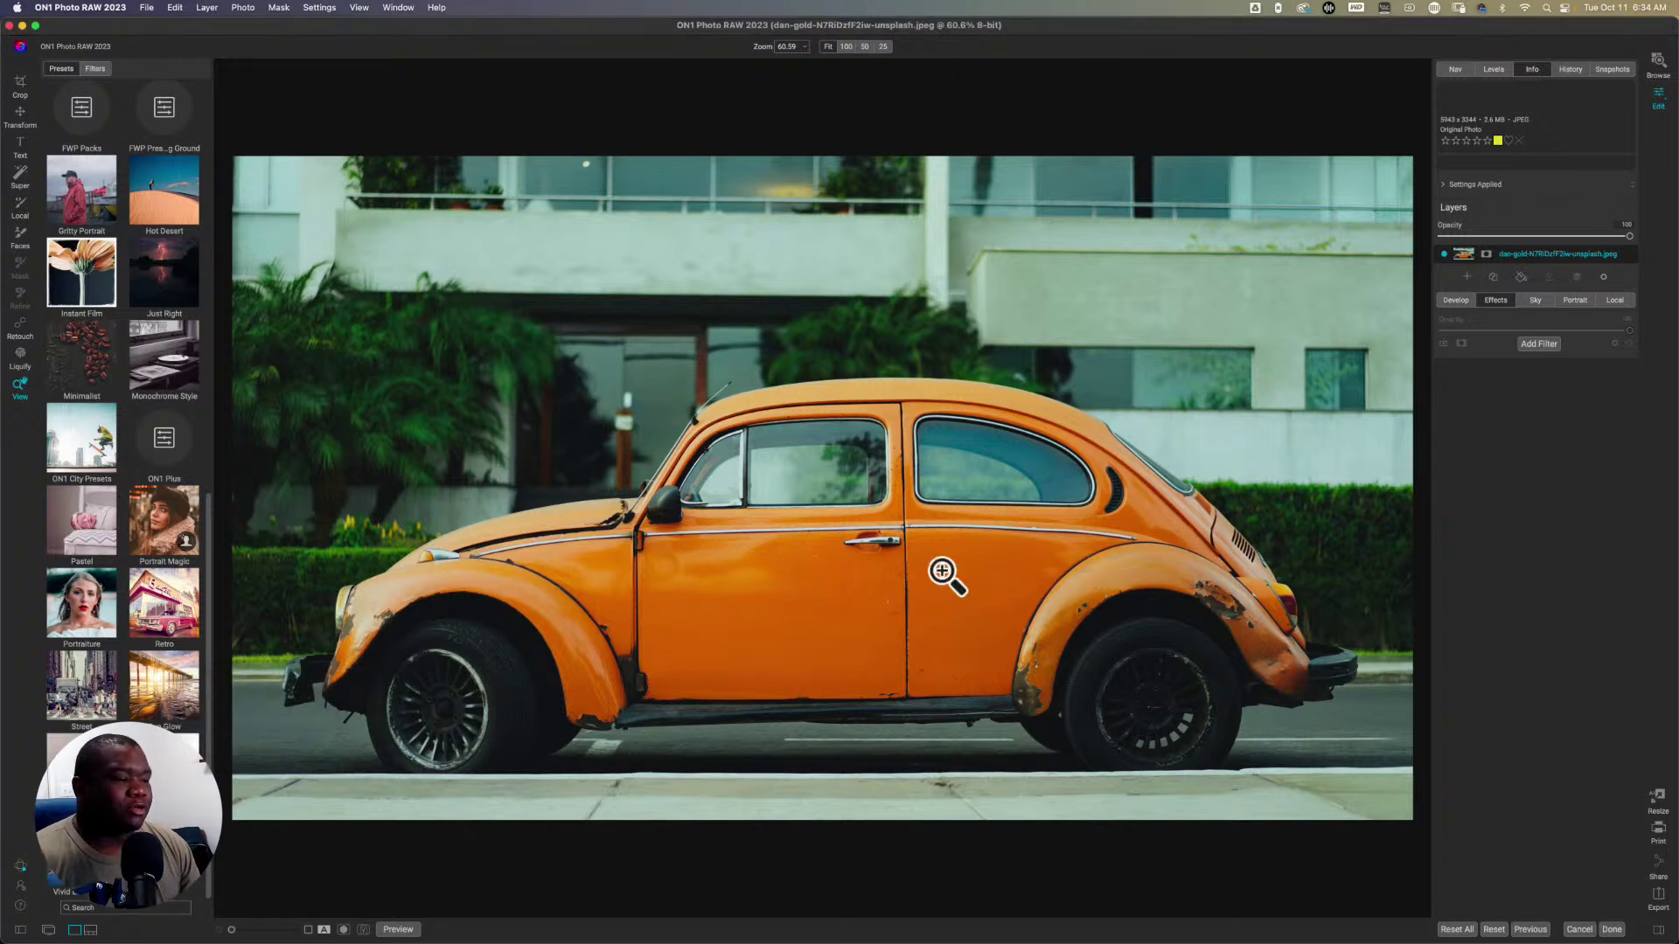
Step: Cancel editing of the car photo and open the butterfly photo for editing in ON1 Photo RAW 2023
left_click(1579, 930)
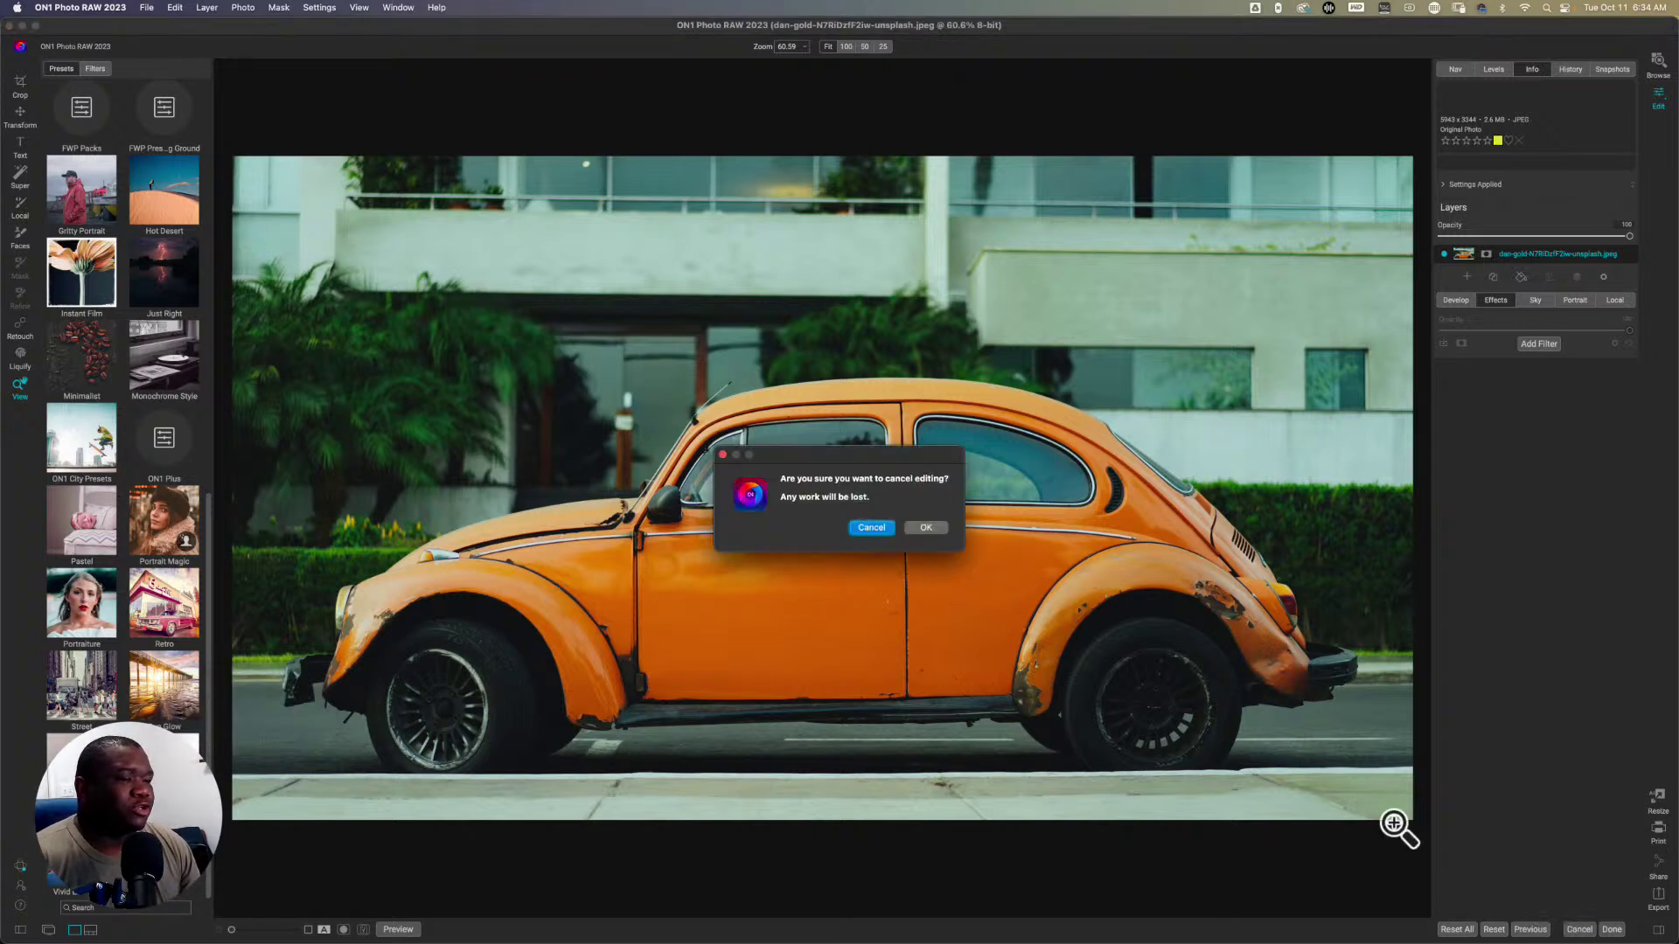
left_click(920, 530)
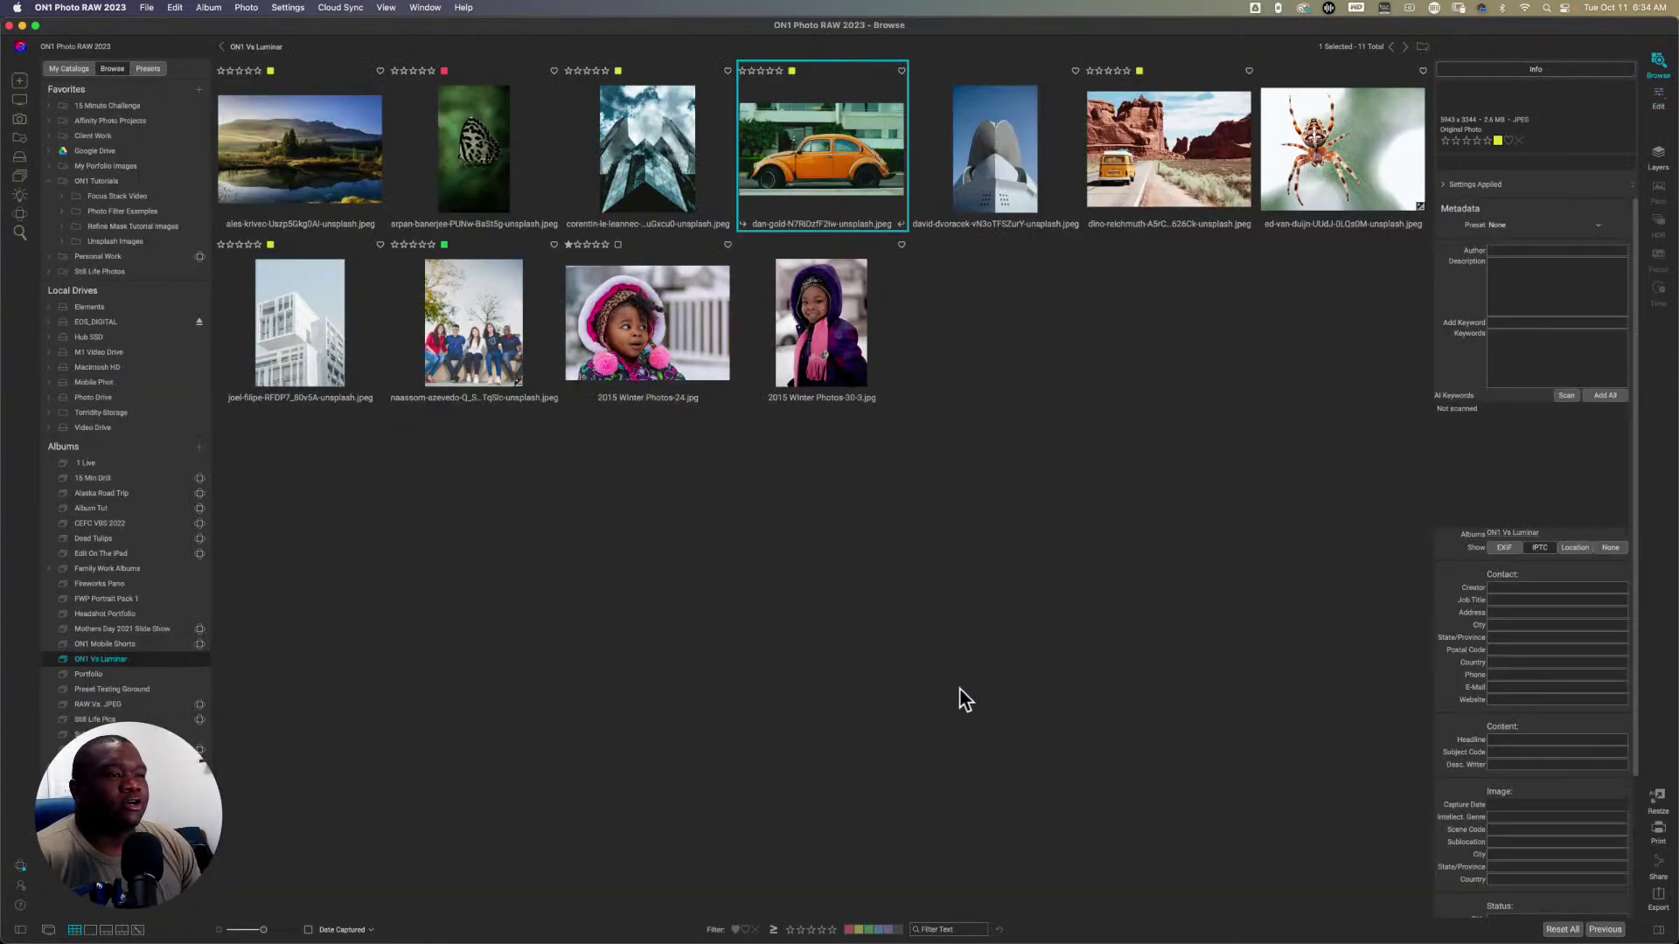
left_click(476, 165)
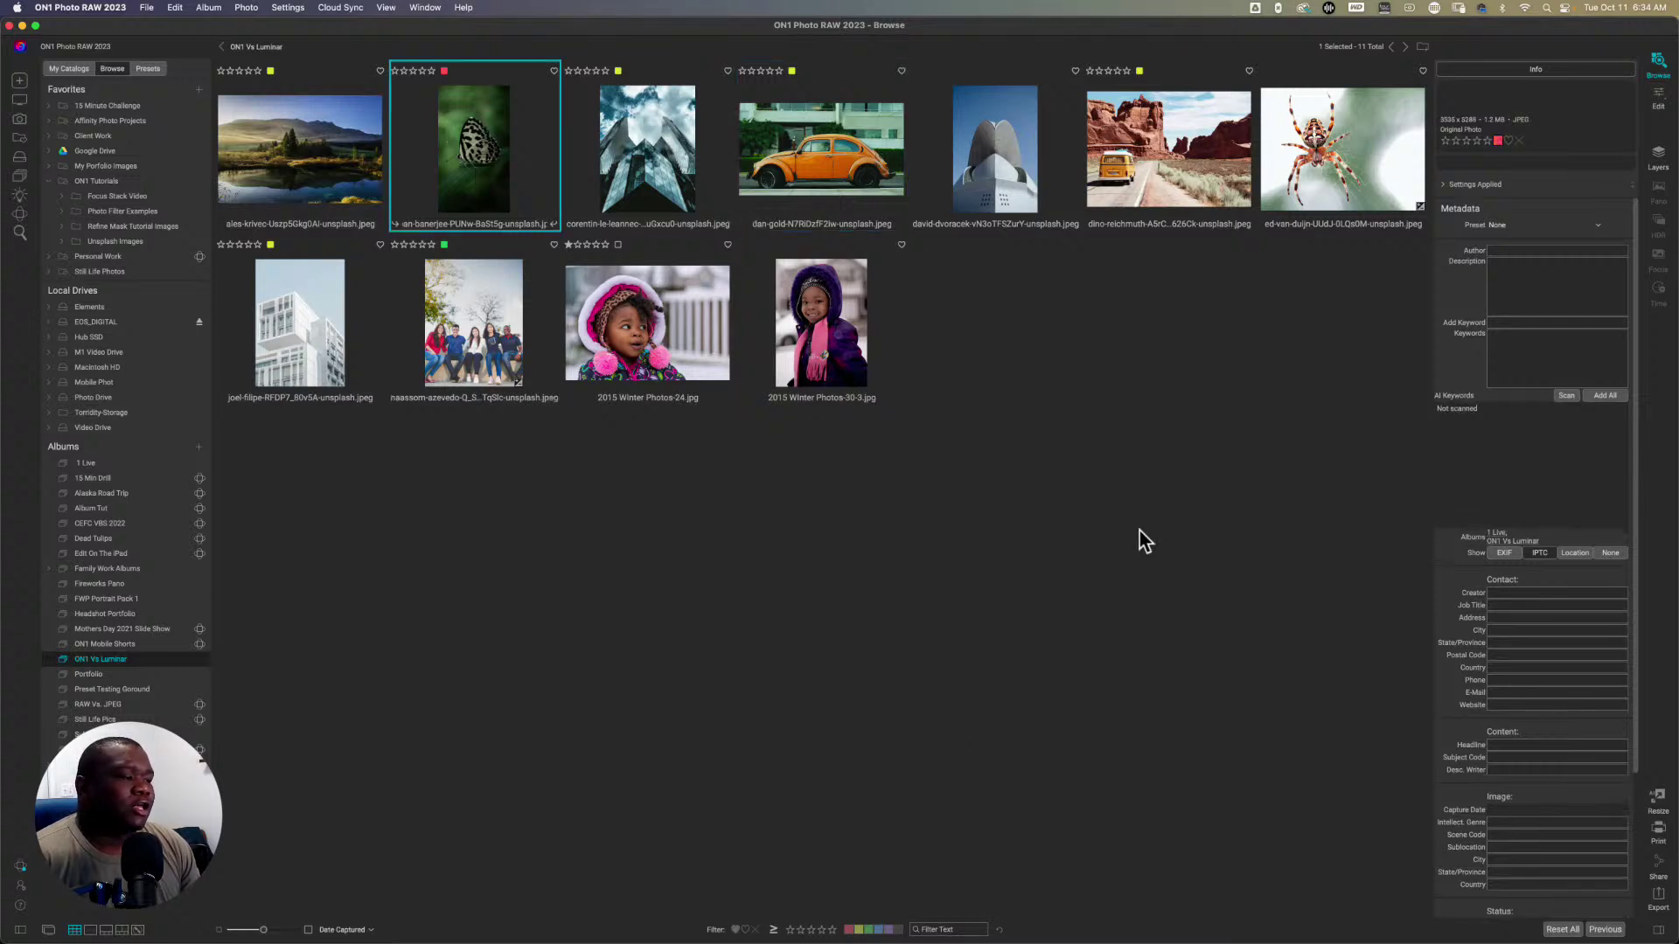
left_click(1659, 98)
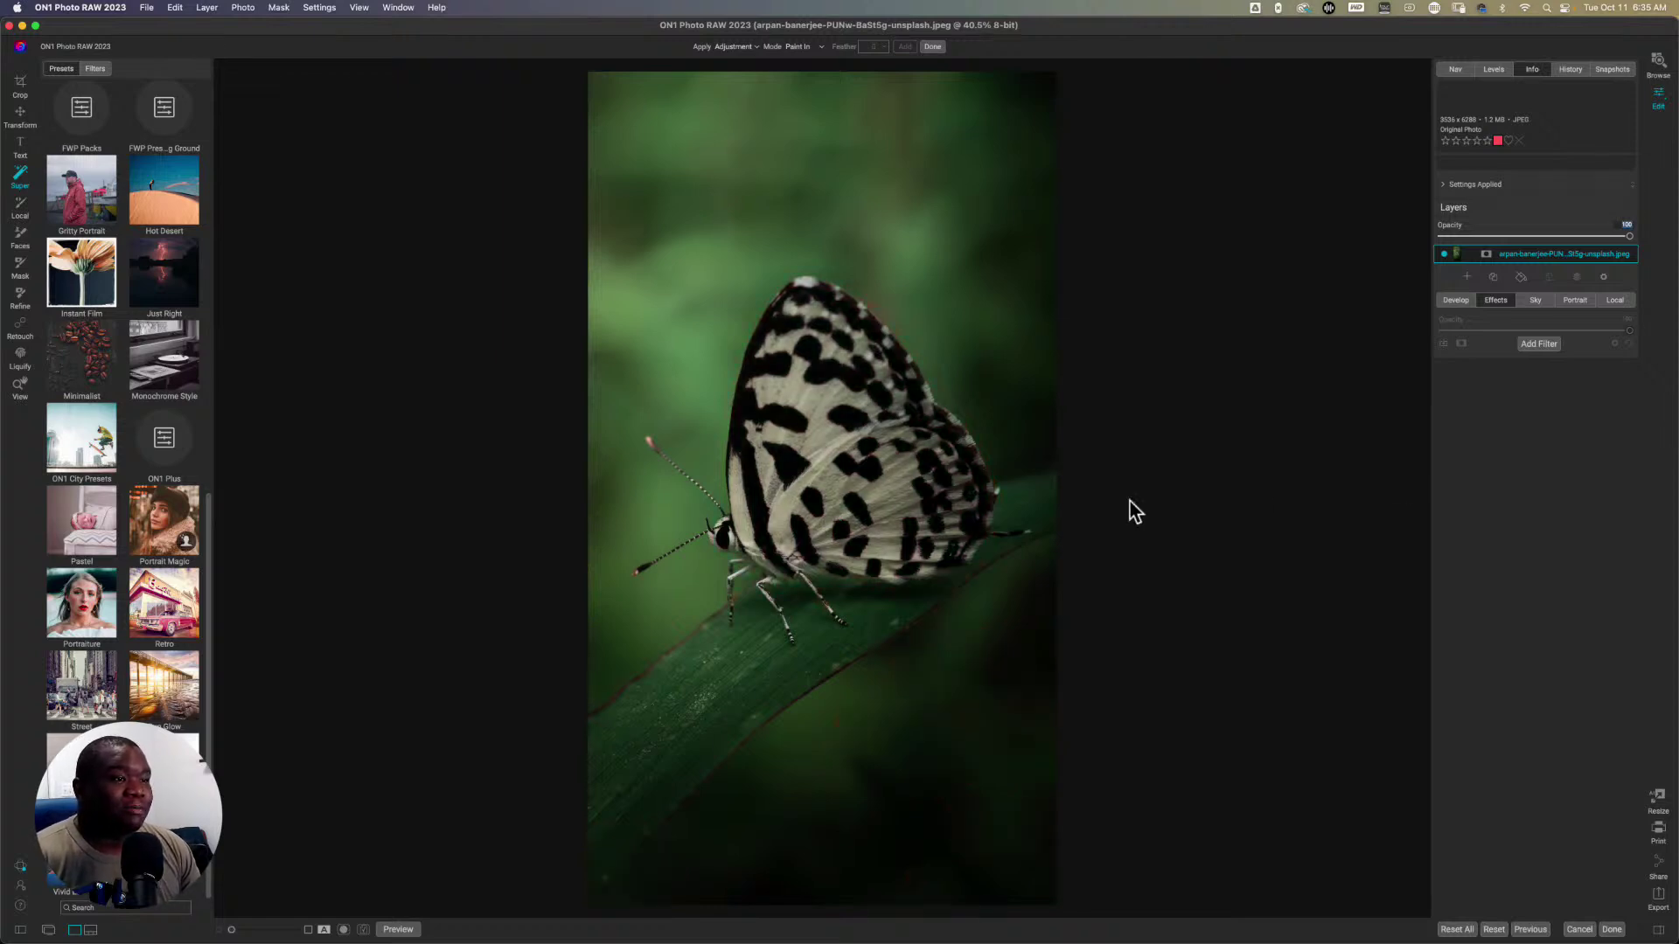
Step: Test Super Select region detection on the butterfly and its green background, and leave the tool without adding an adjustment
left_click(822, 434)
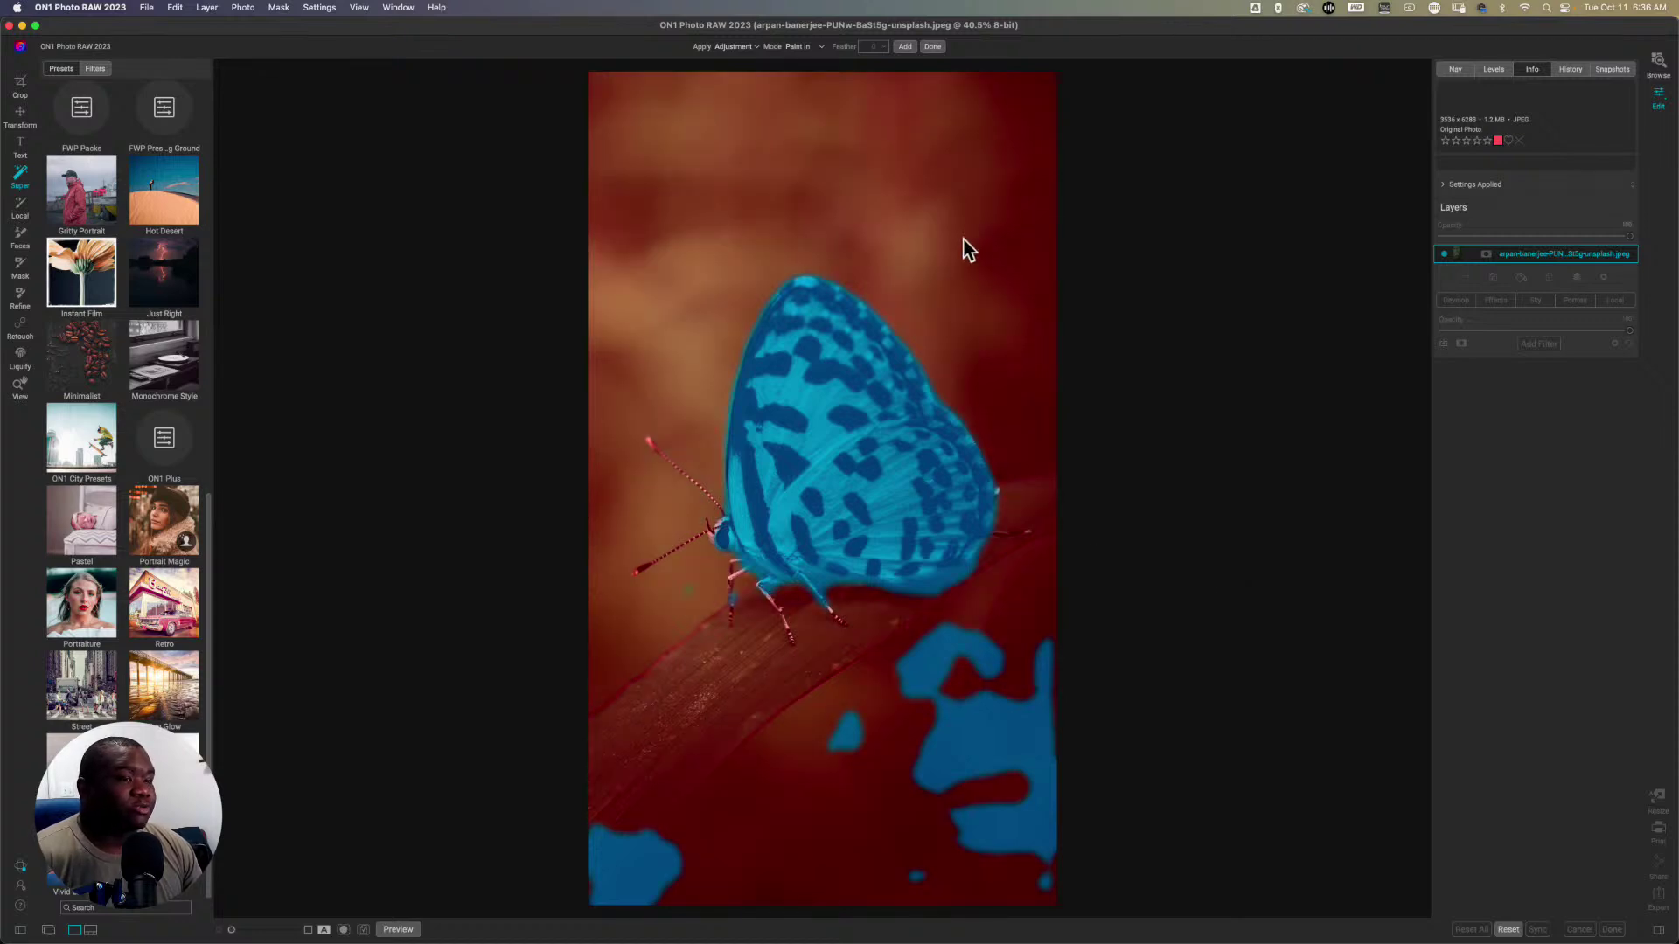
left_click(880, 436)
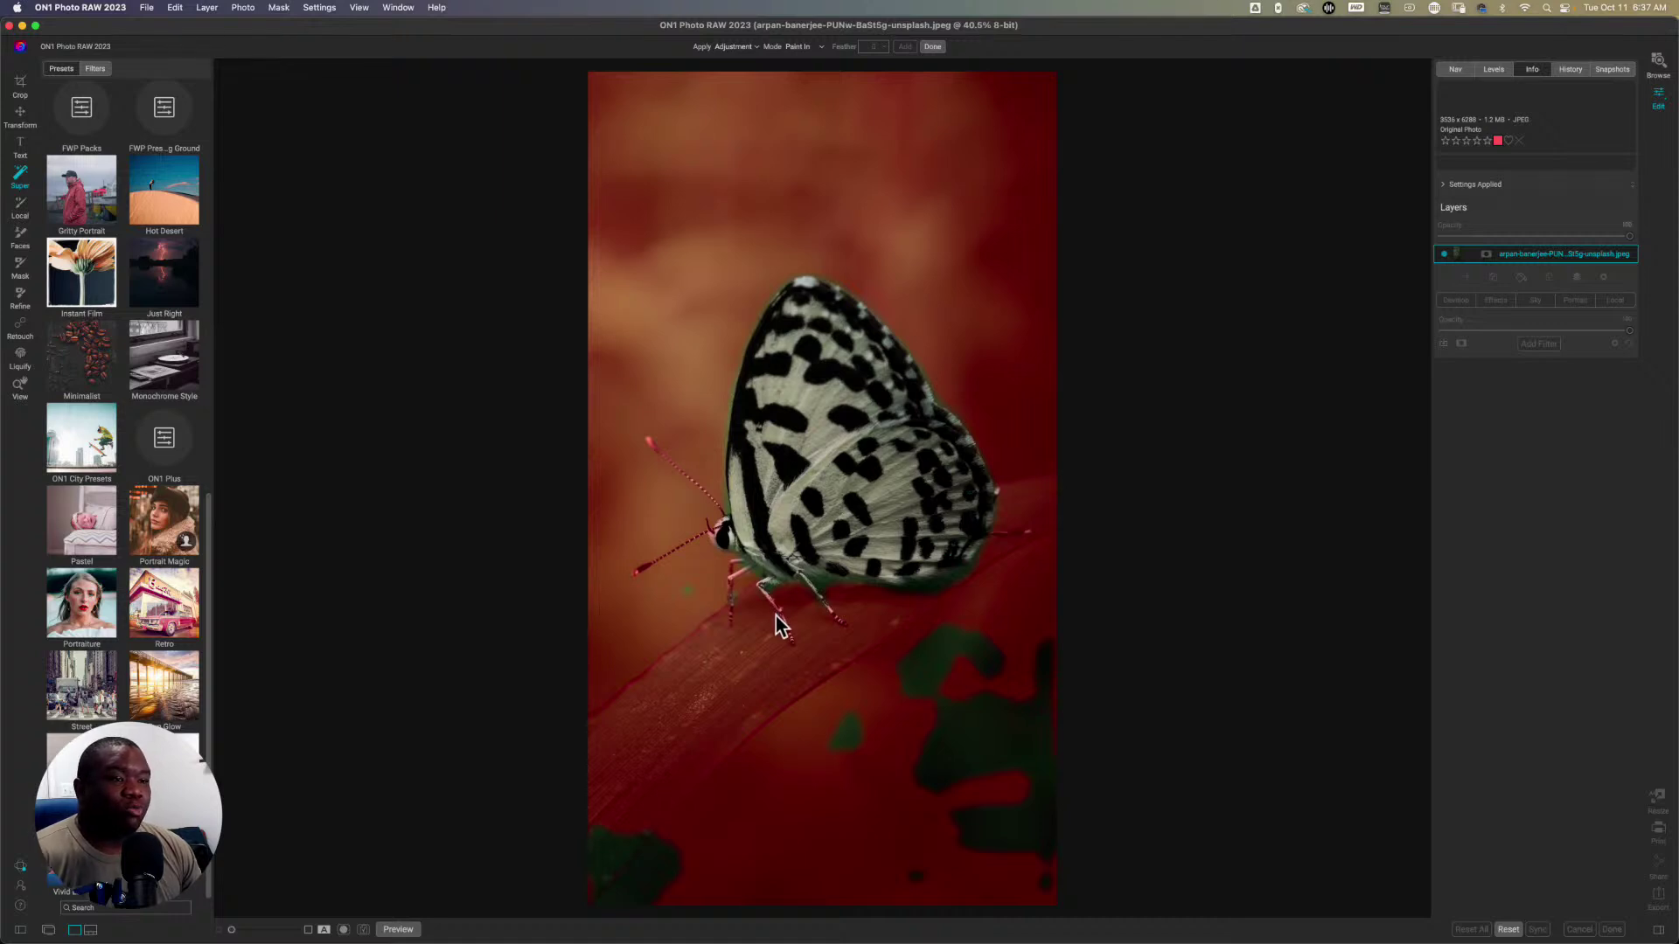
left_click(744, 684)
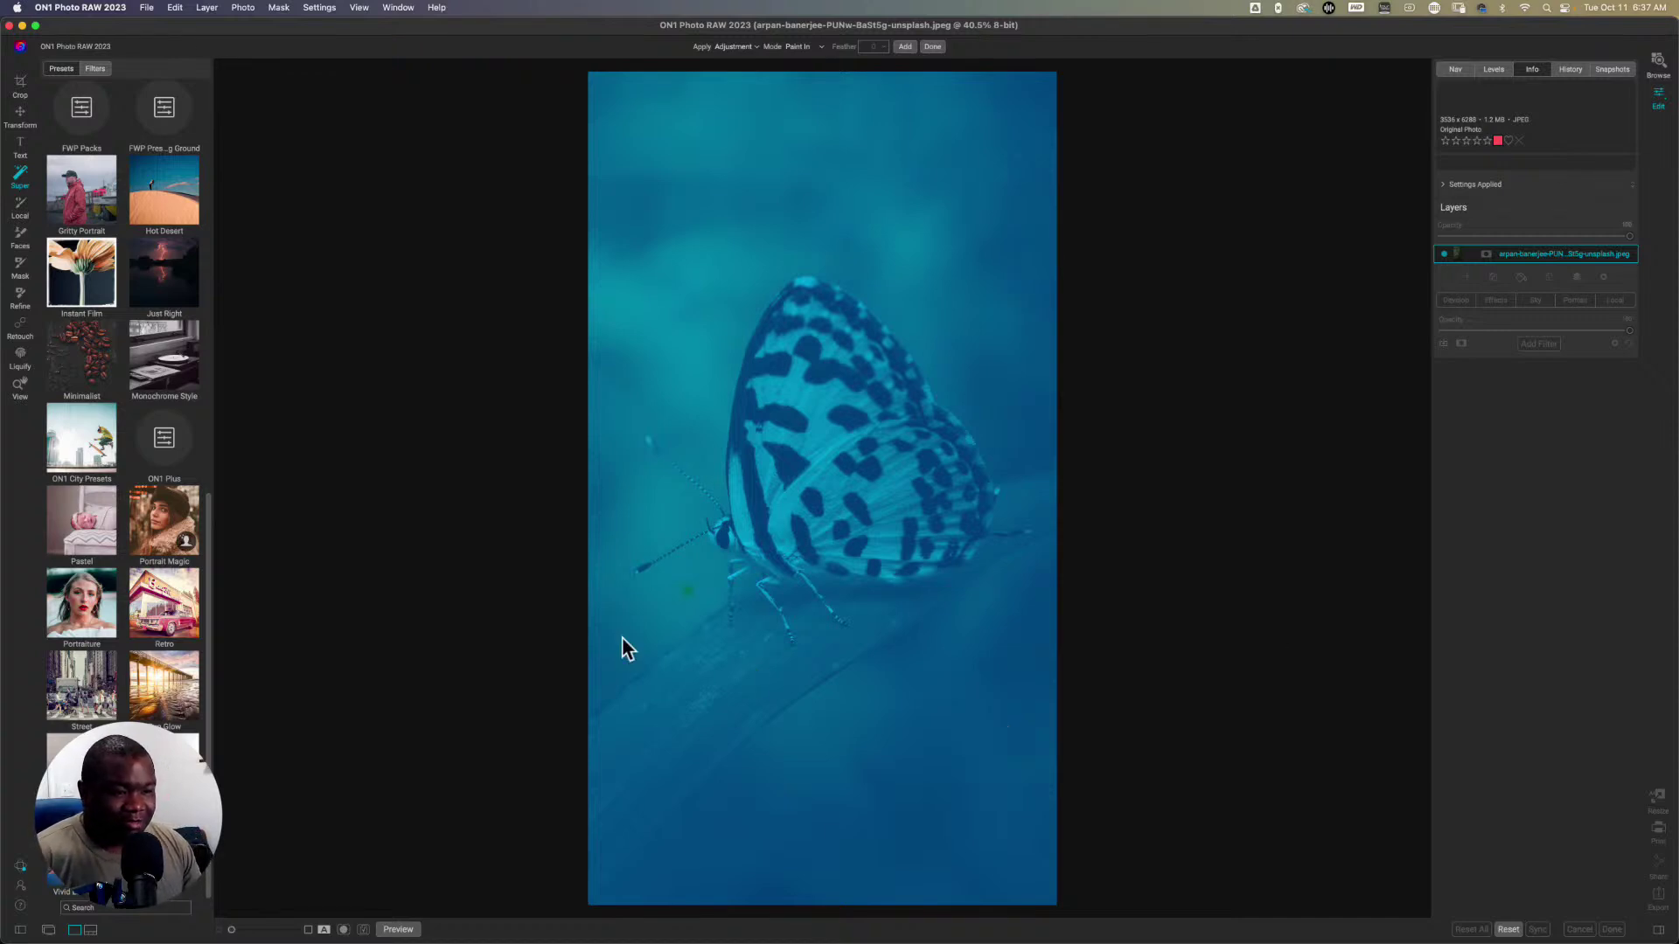
left_click(684, 588)
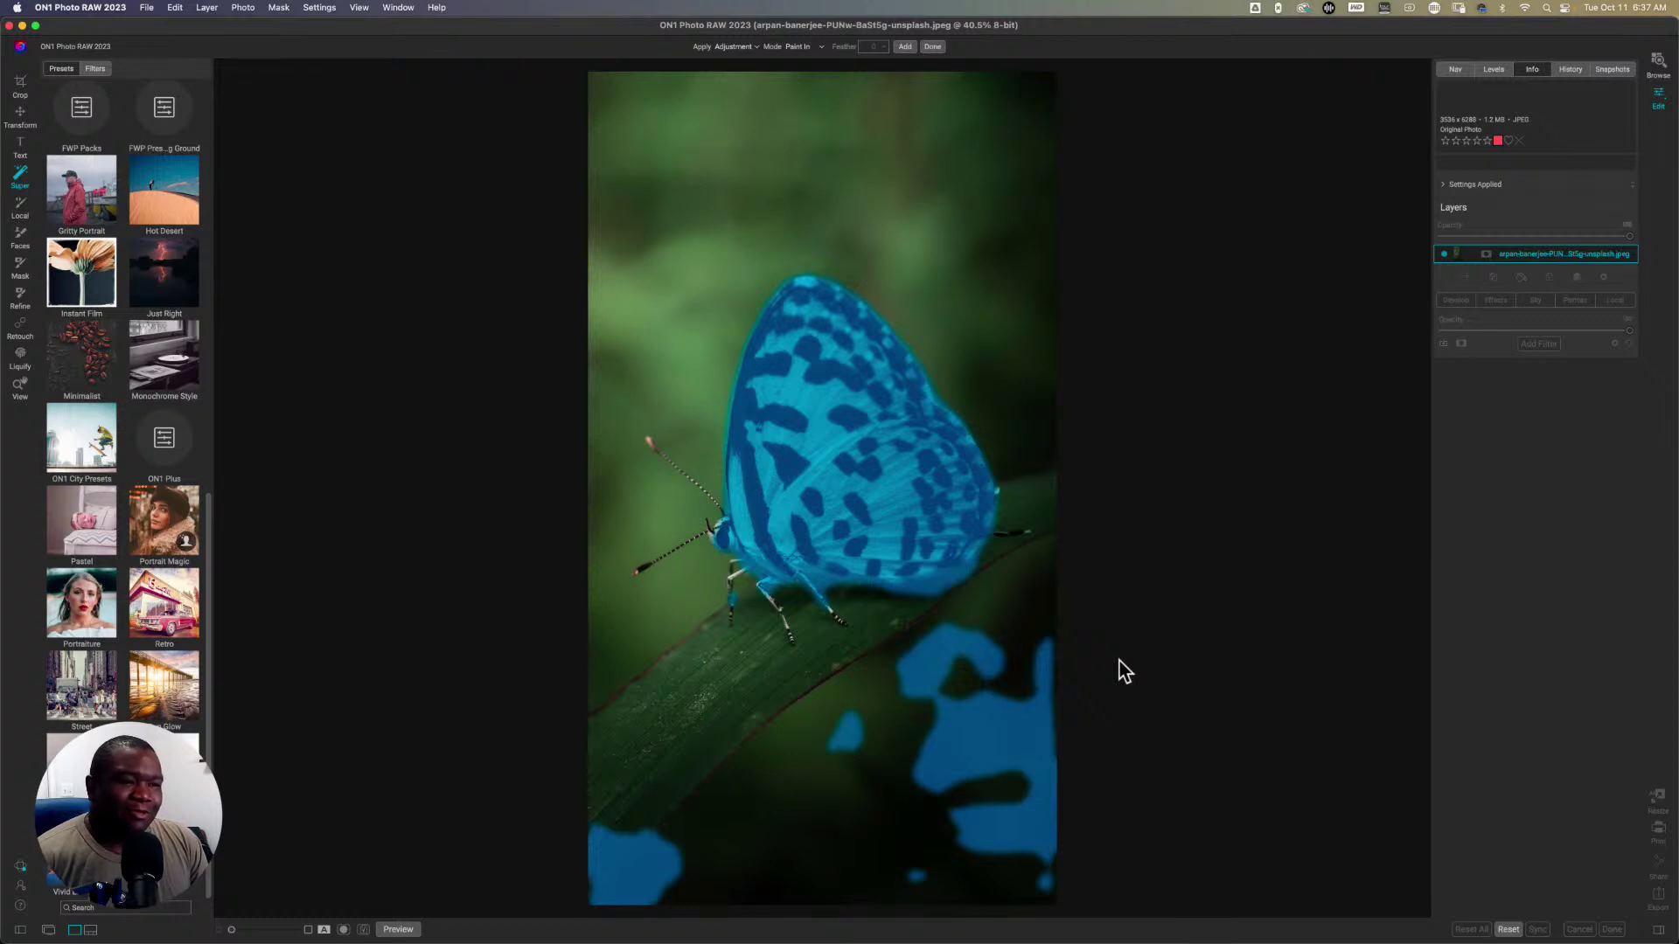
left_click(1016, 260)
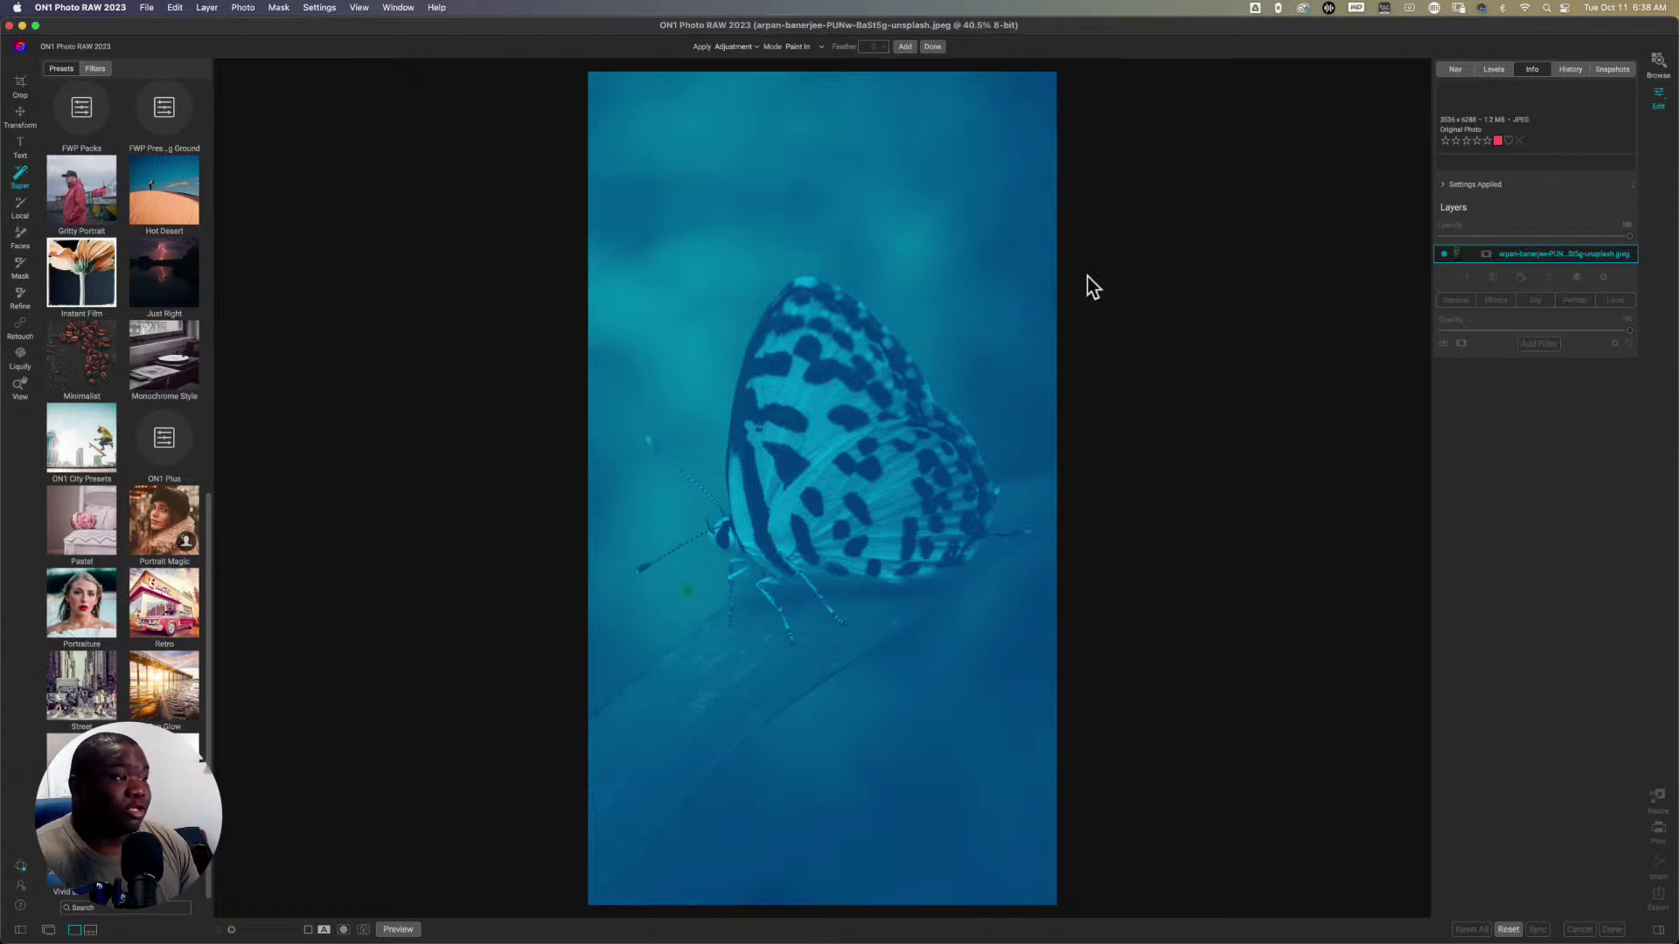
left_click(932, 47)
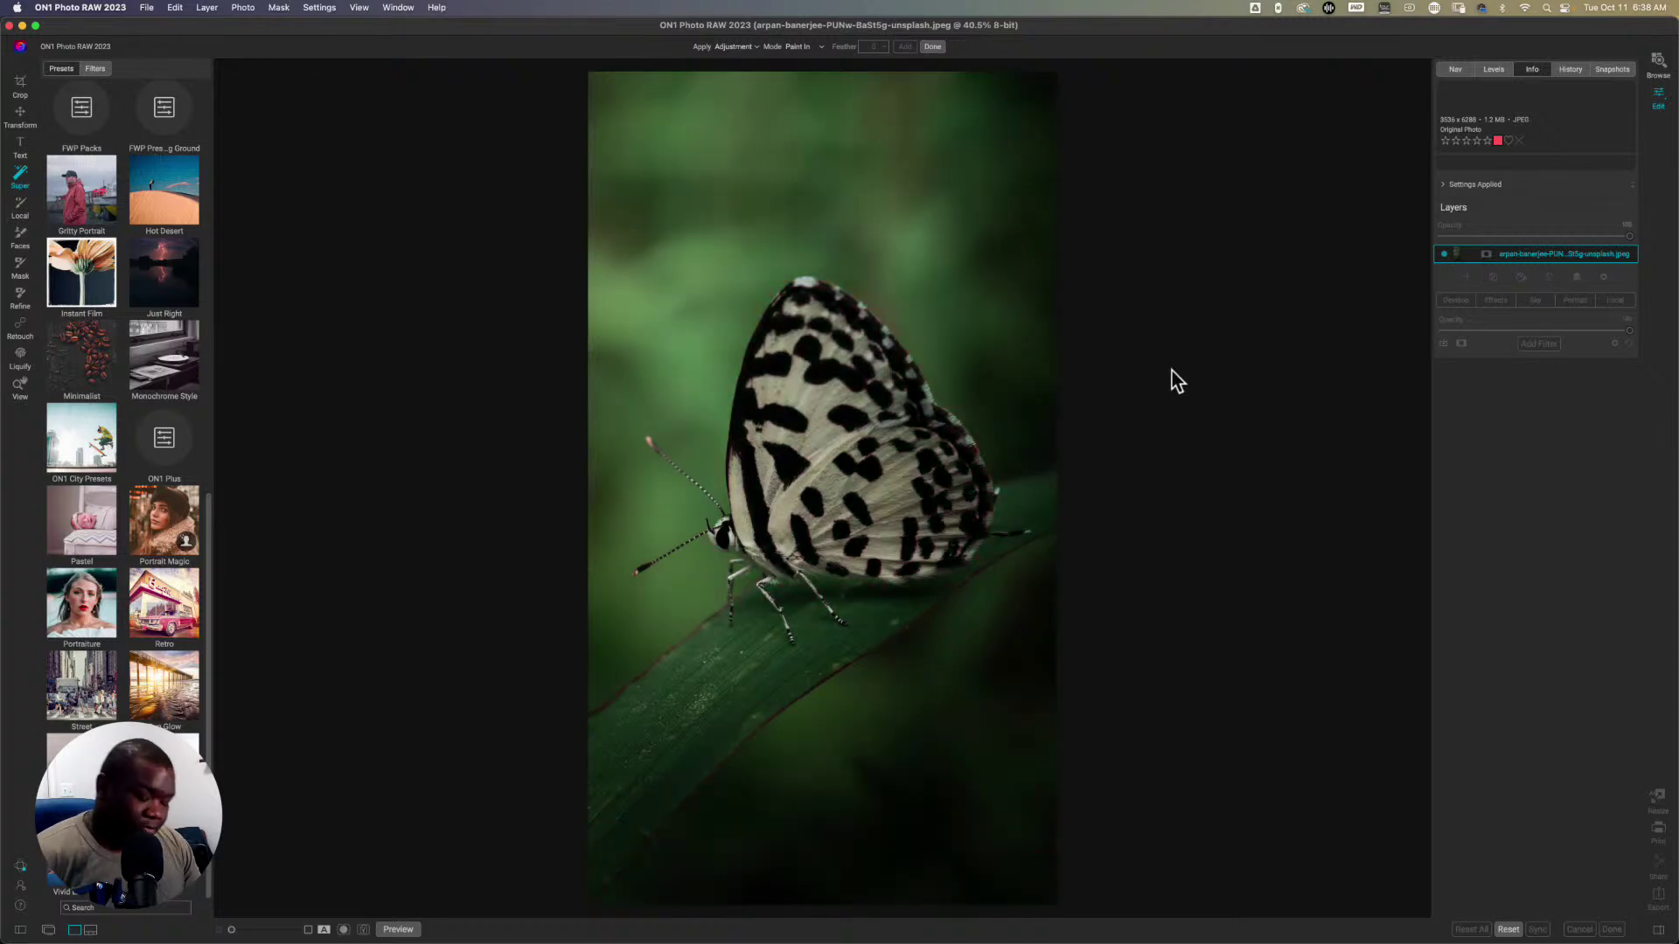
key("z")
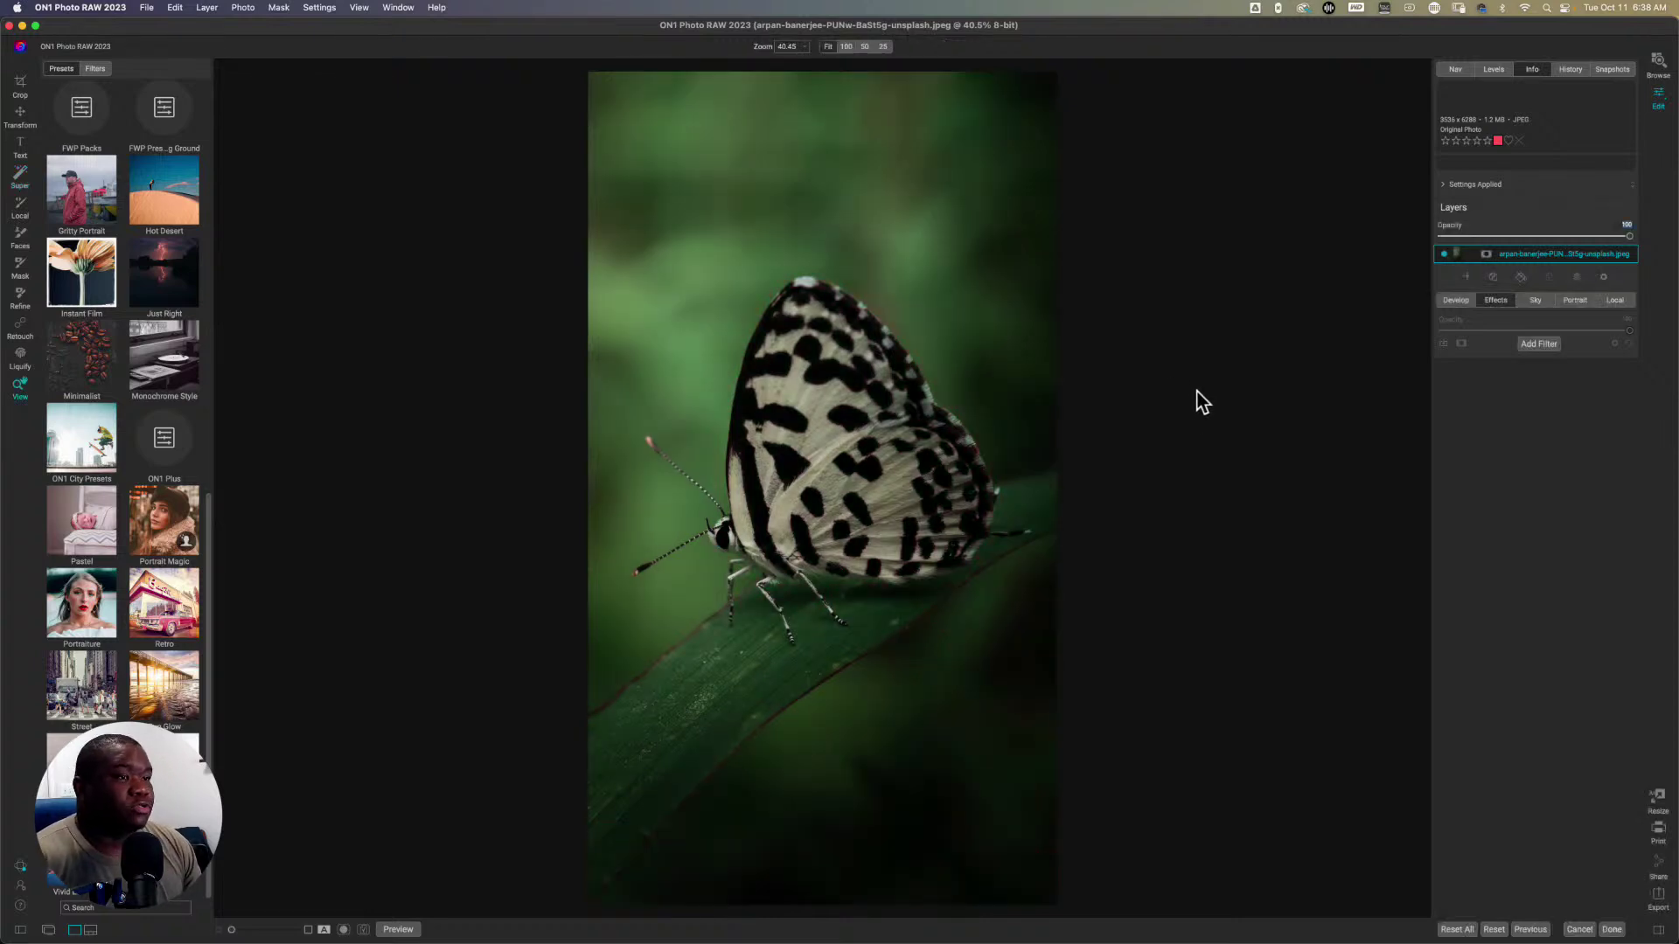
Step: Open the butterfly photo in the Luminar Neo plug-in and switch to its editing tools
left_click(207, 8)
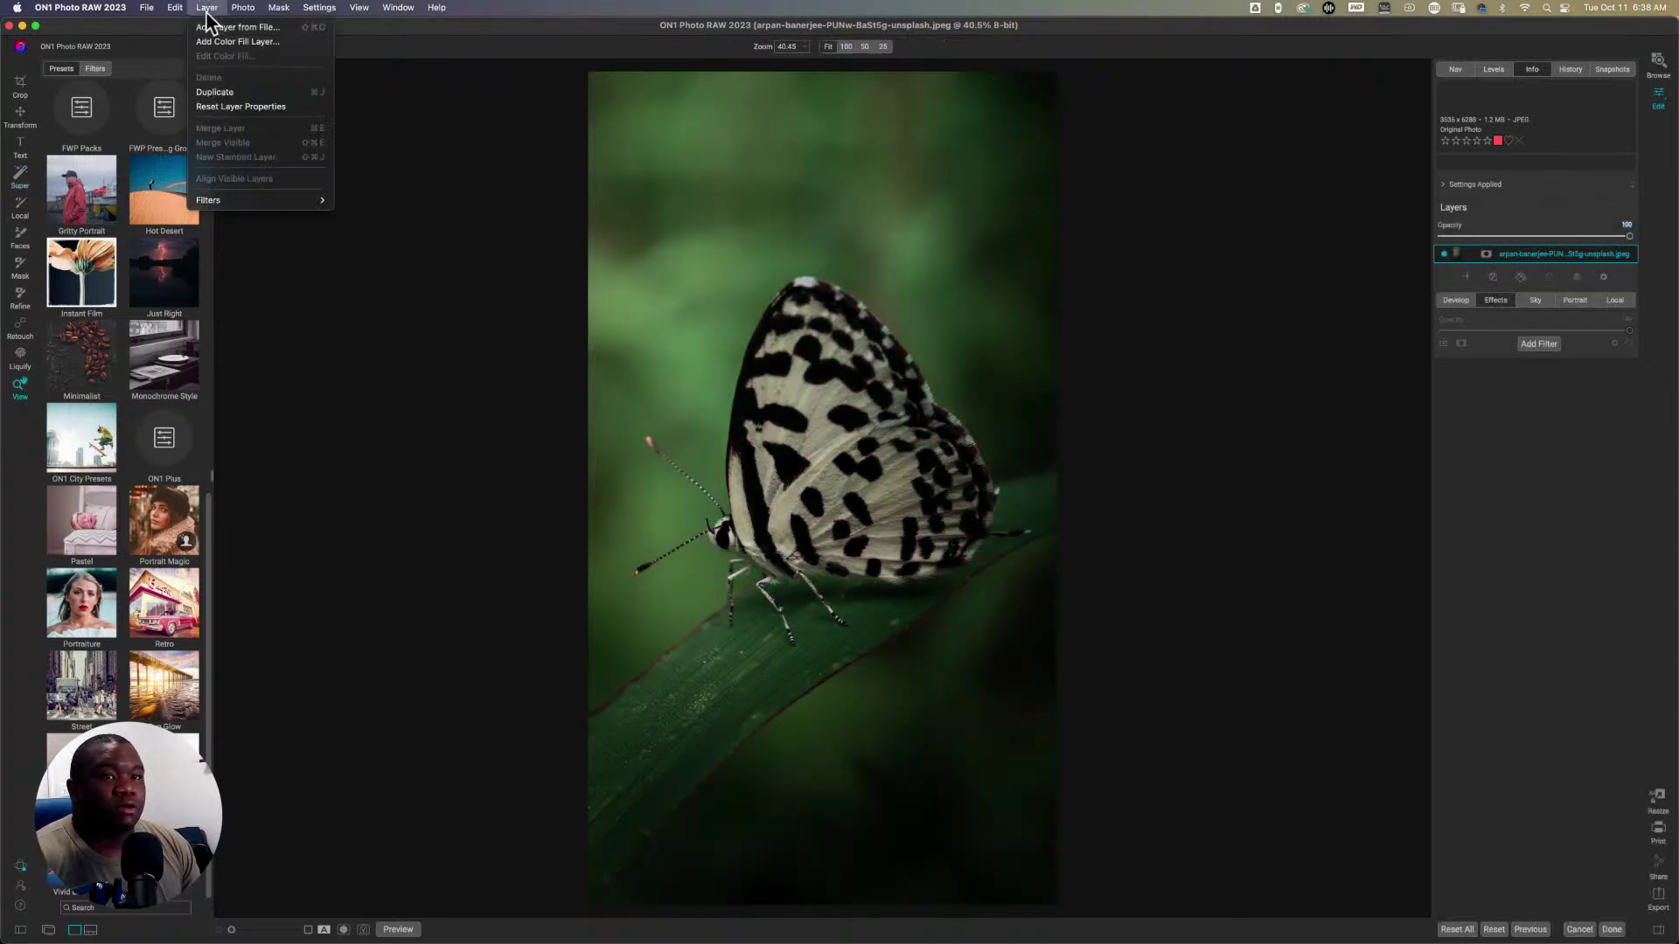
mouse_move(245, 204)
mouse_move(400, 233)
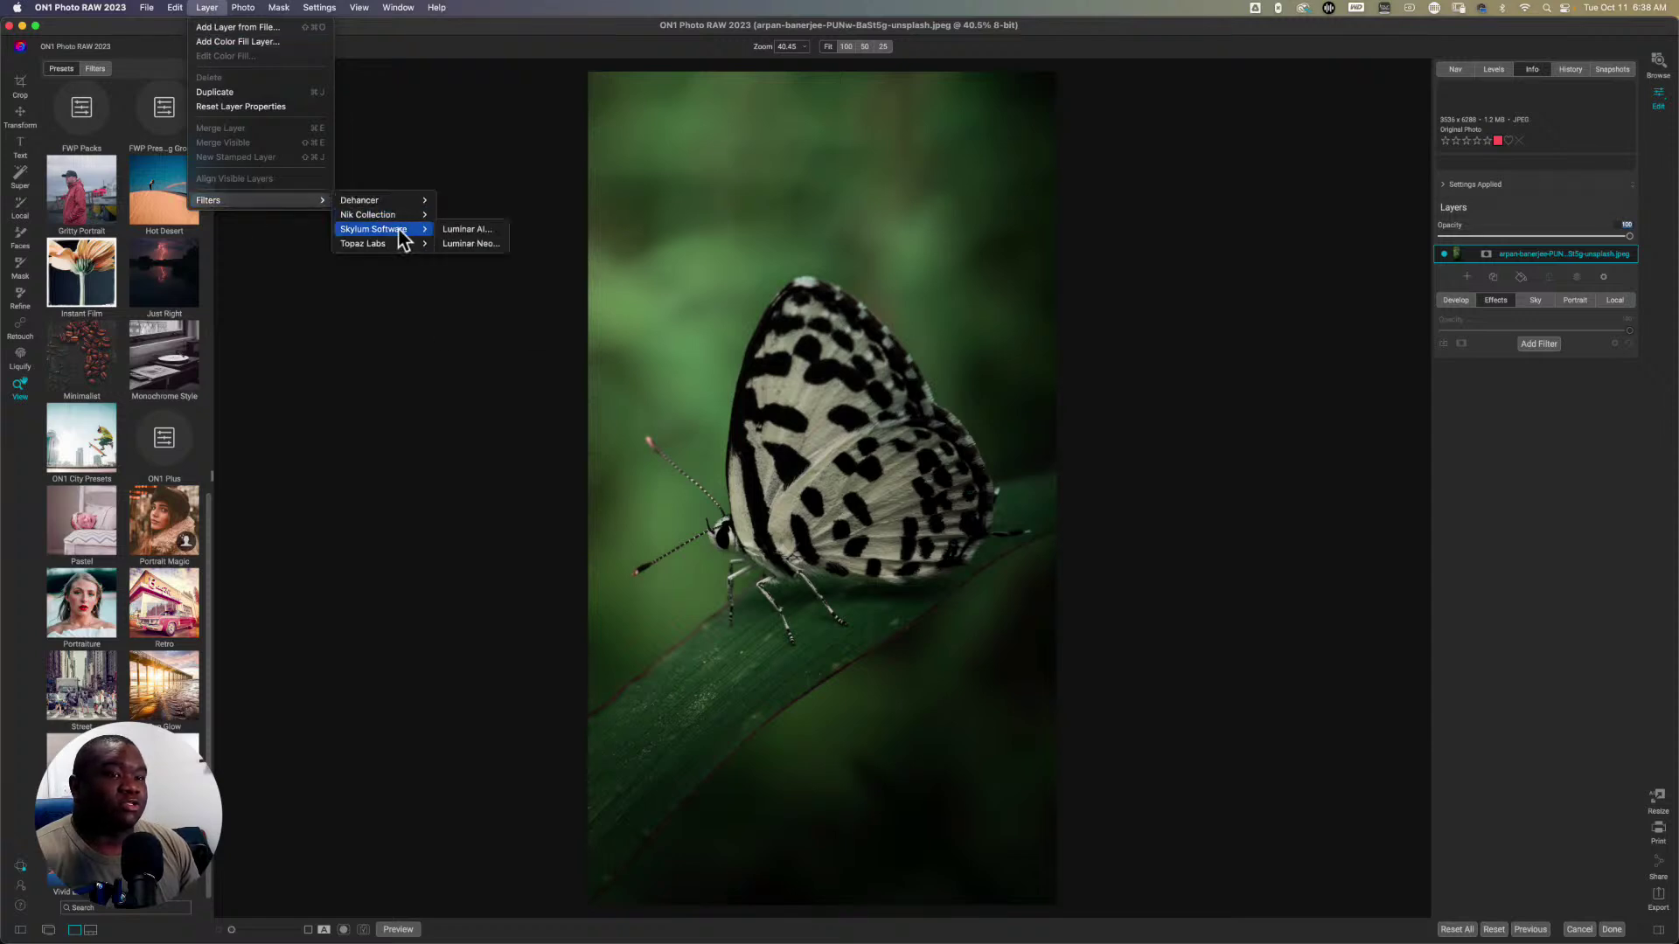
left_click(461, 245)
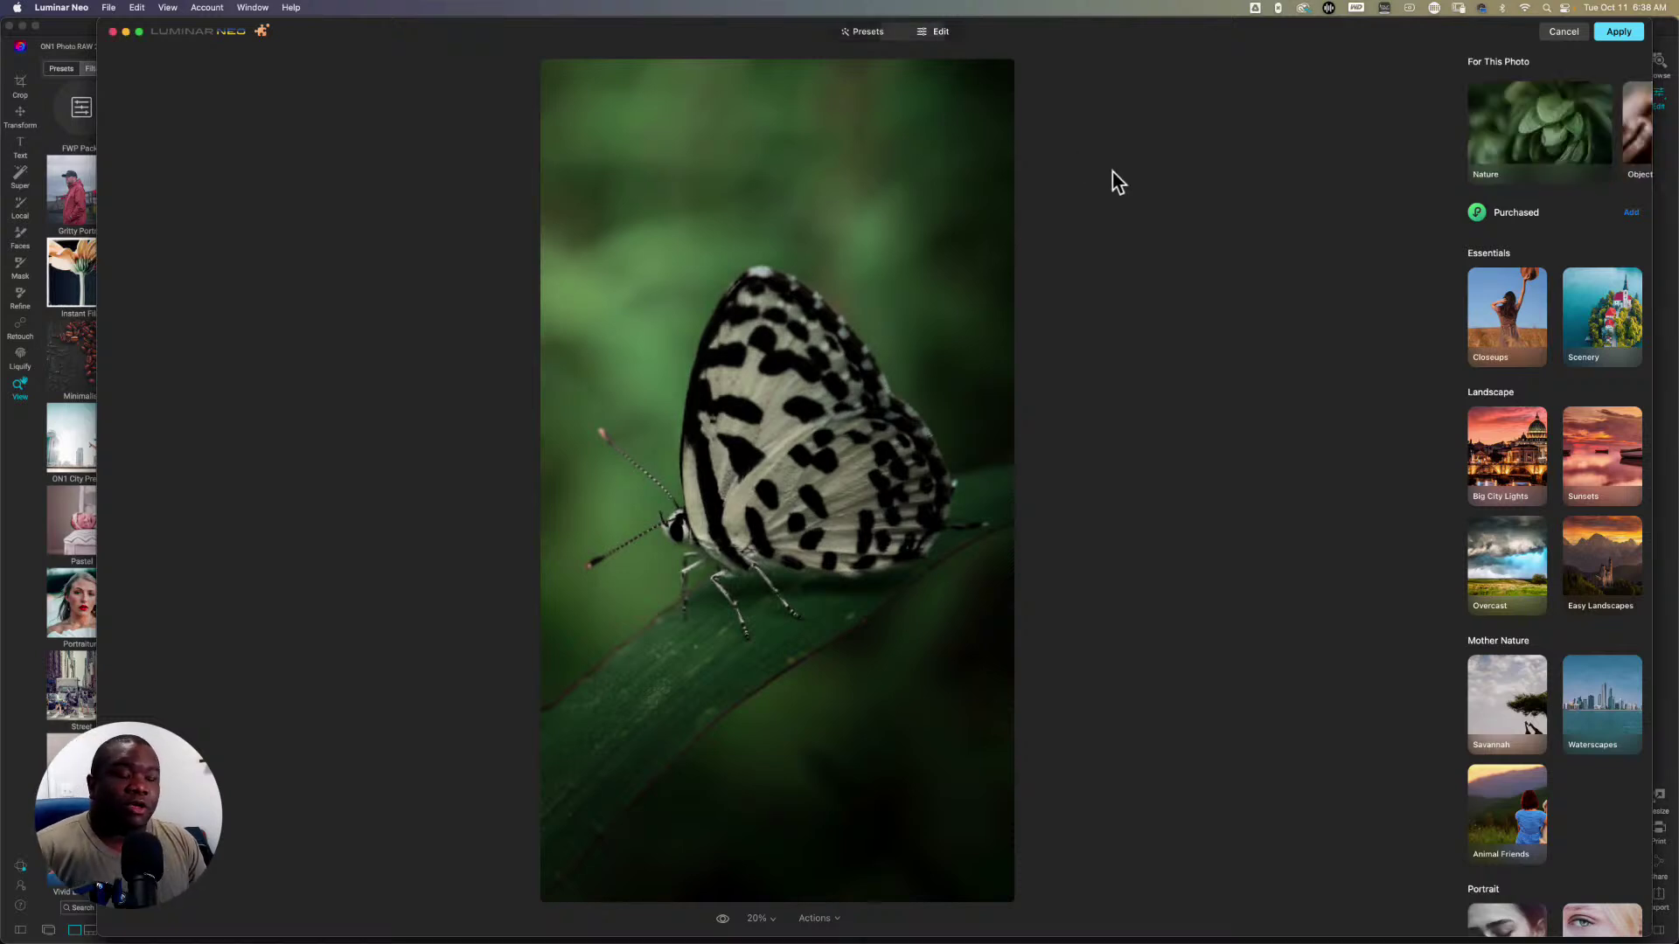
key("e")
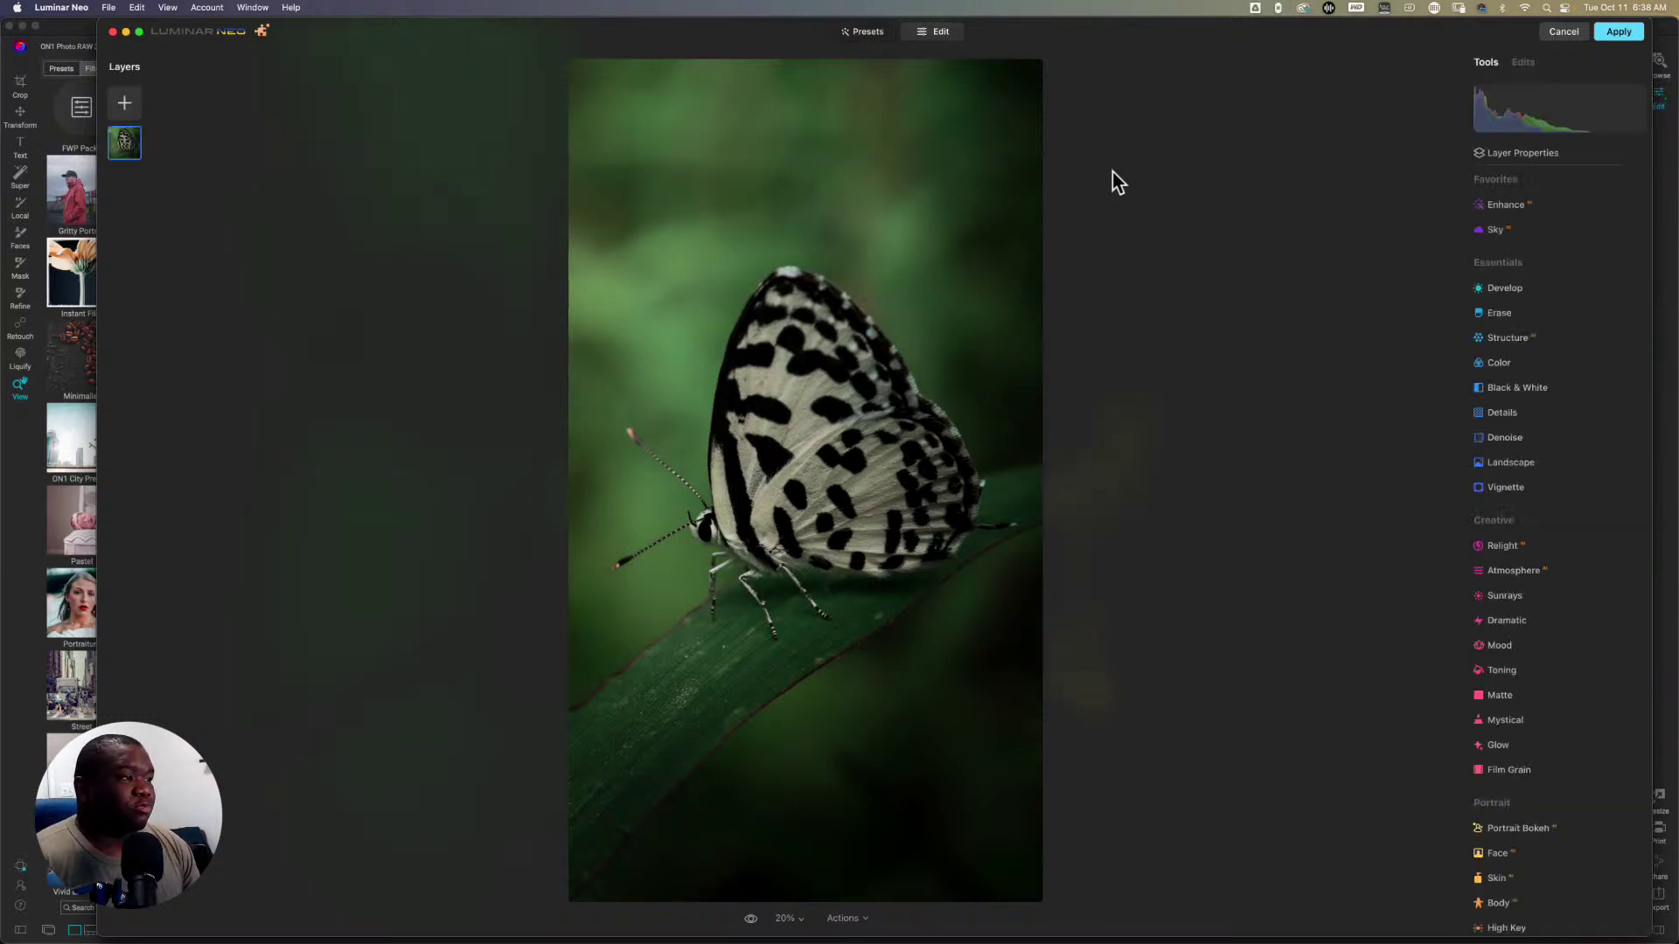
Step: Lower the butterfly photo's Develop exposure to -1.11 and start Mask AI for that adjustment
left_click(1520, 292)
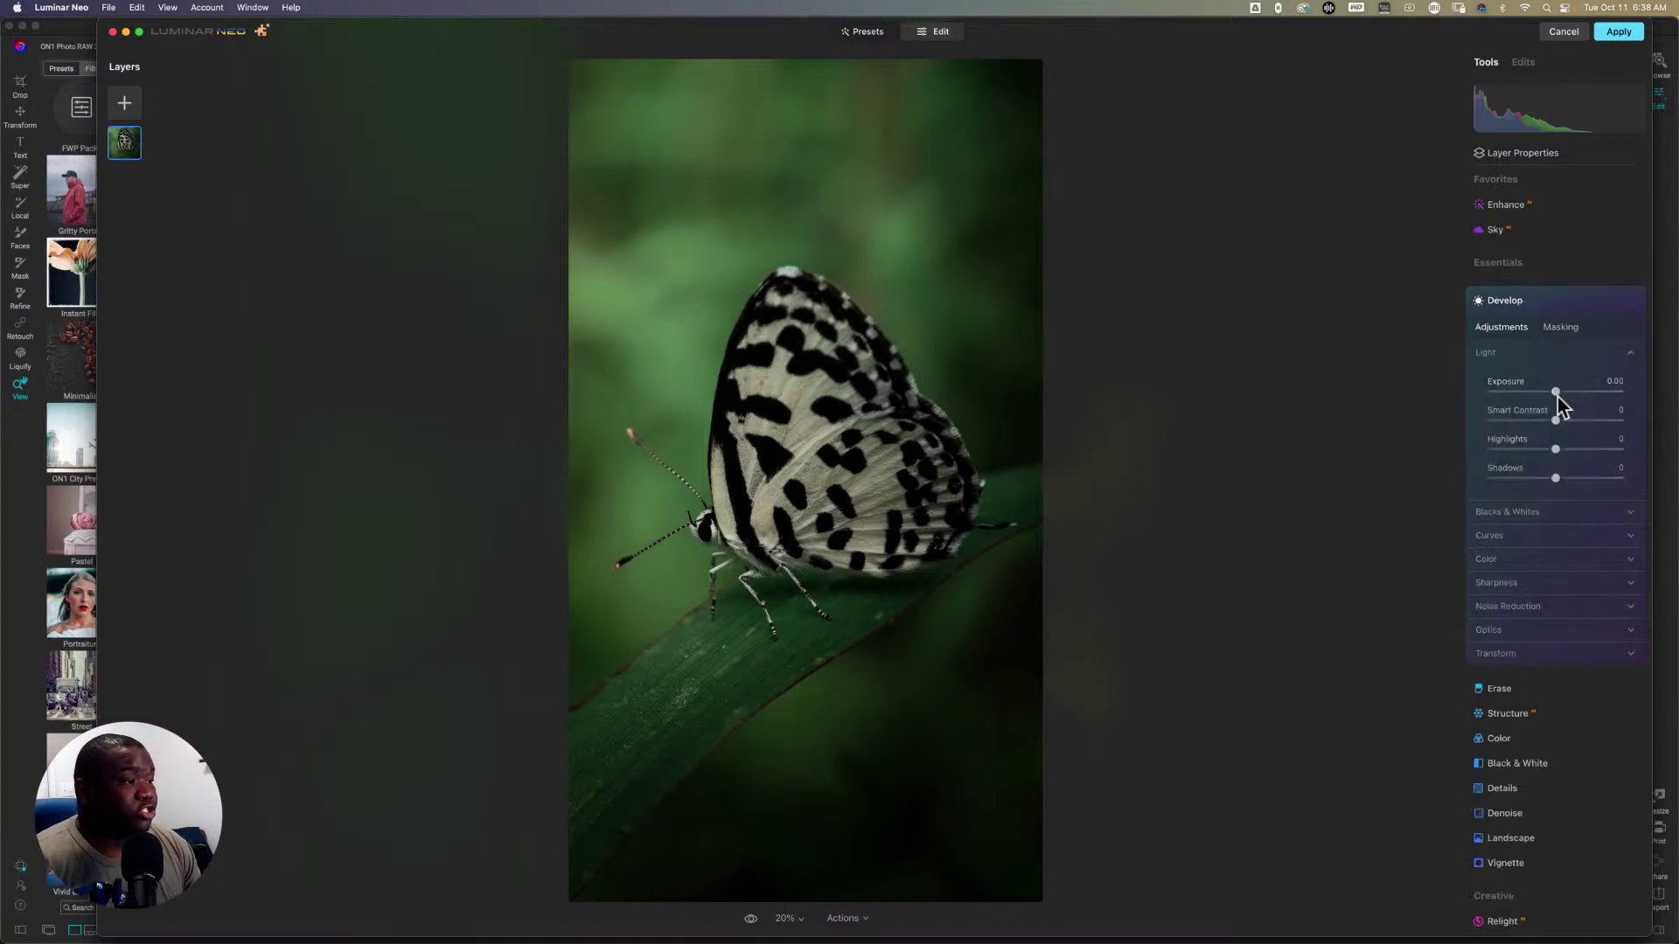
left_click_drag(1555, 392, 1543, 393)
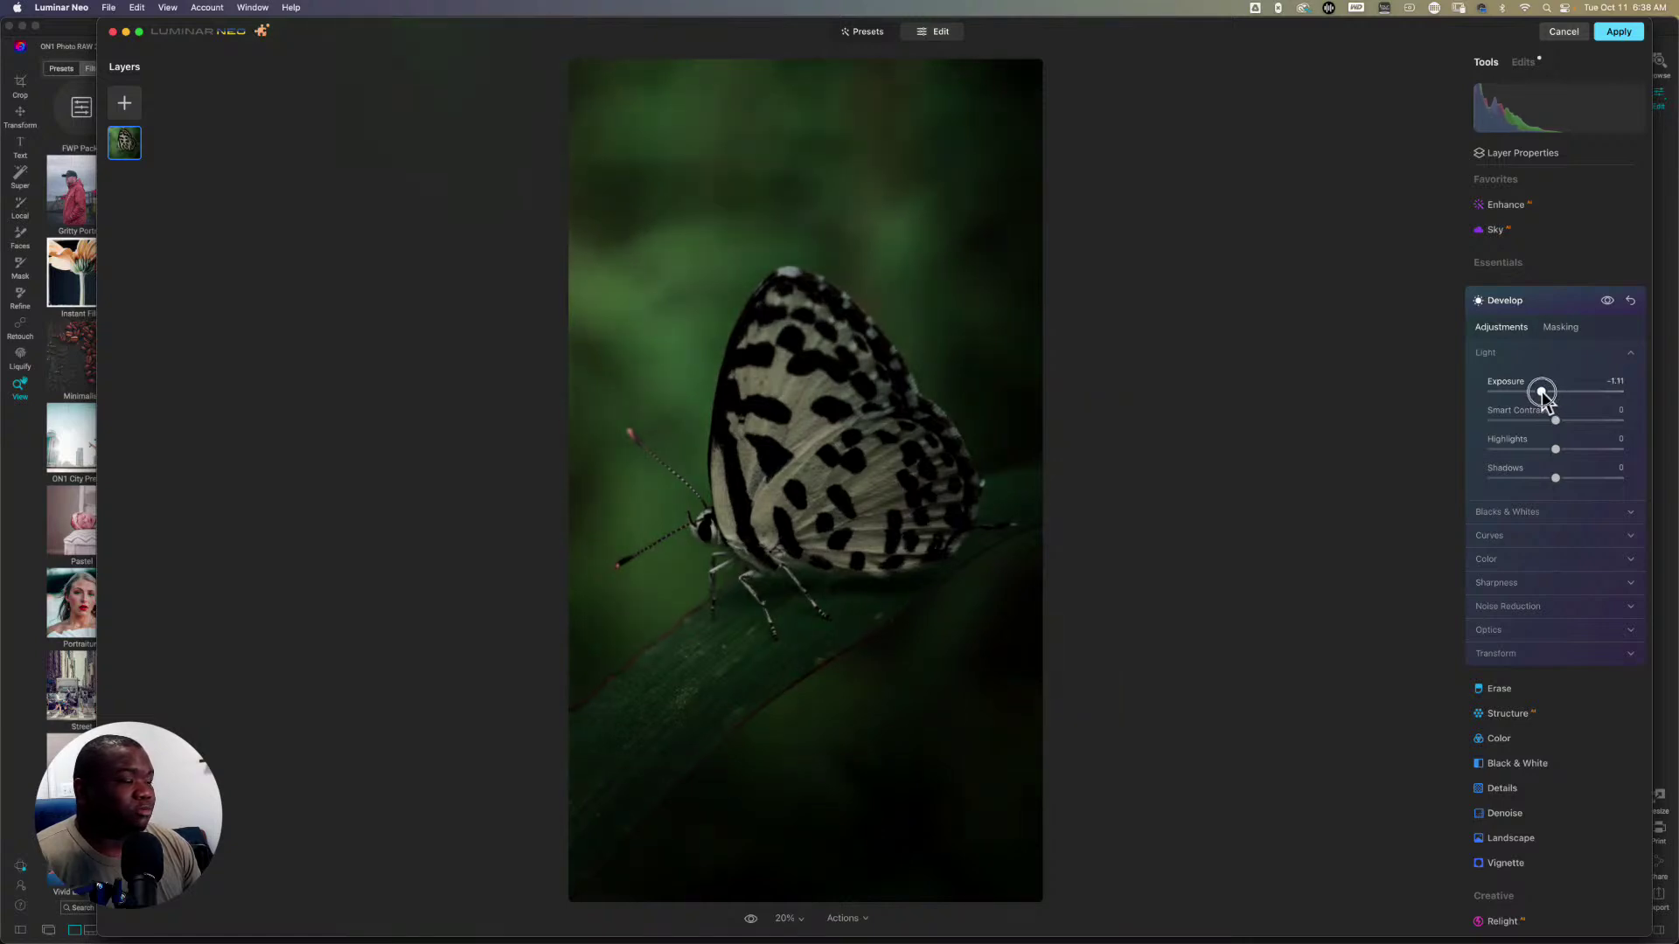
left_click(1560, 328)
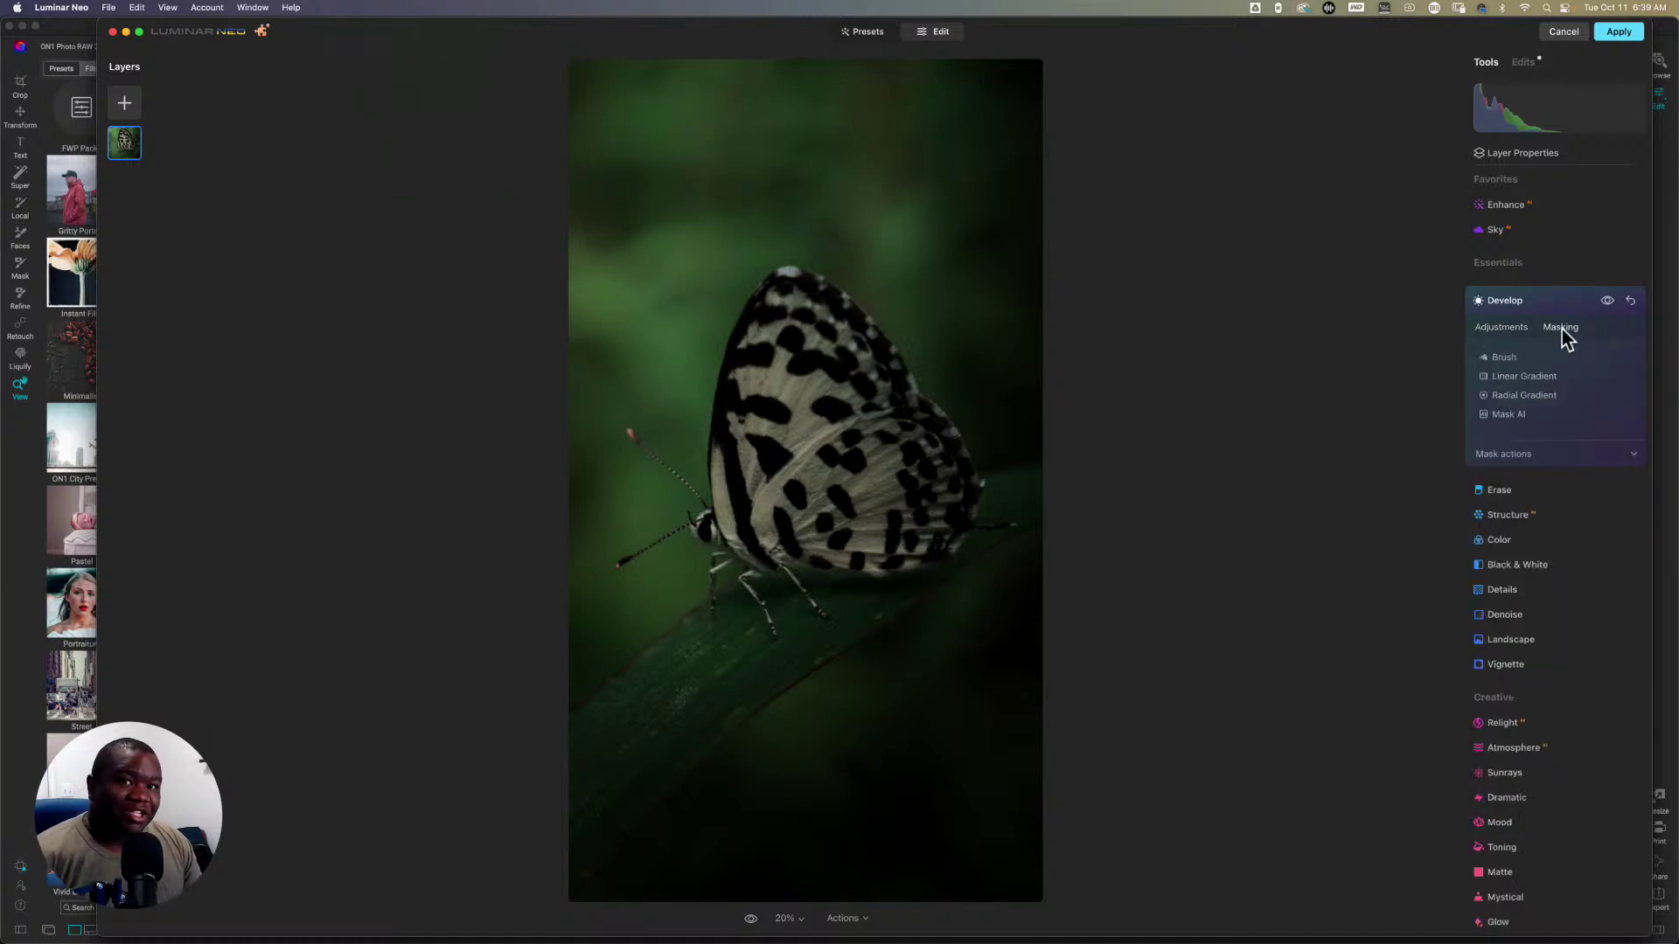
left_click(1520, 414)
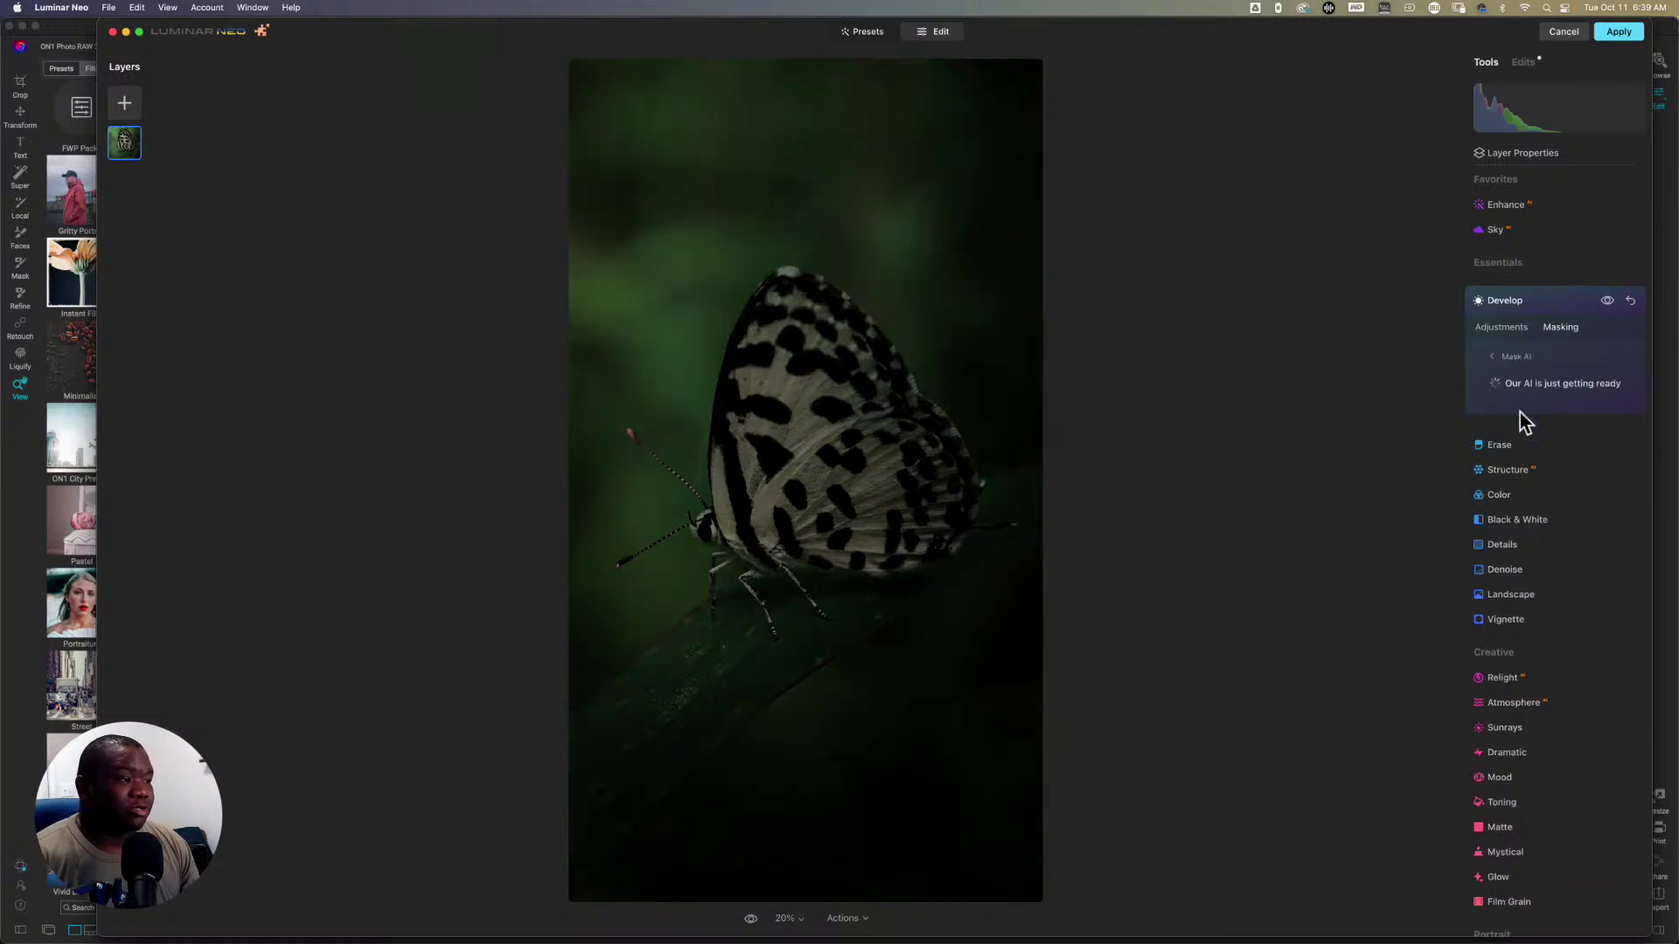
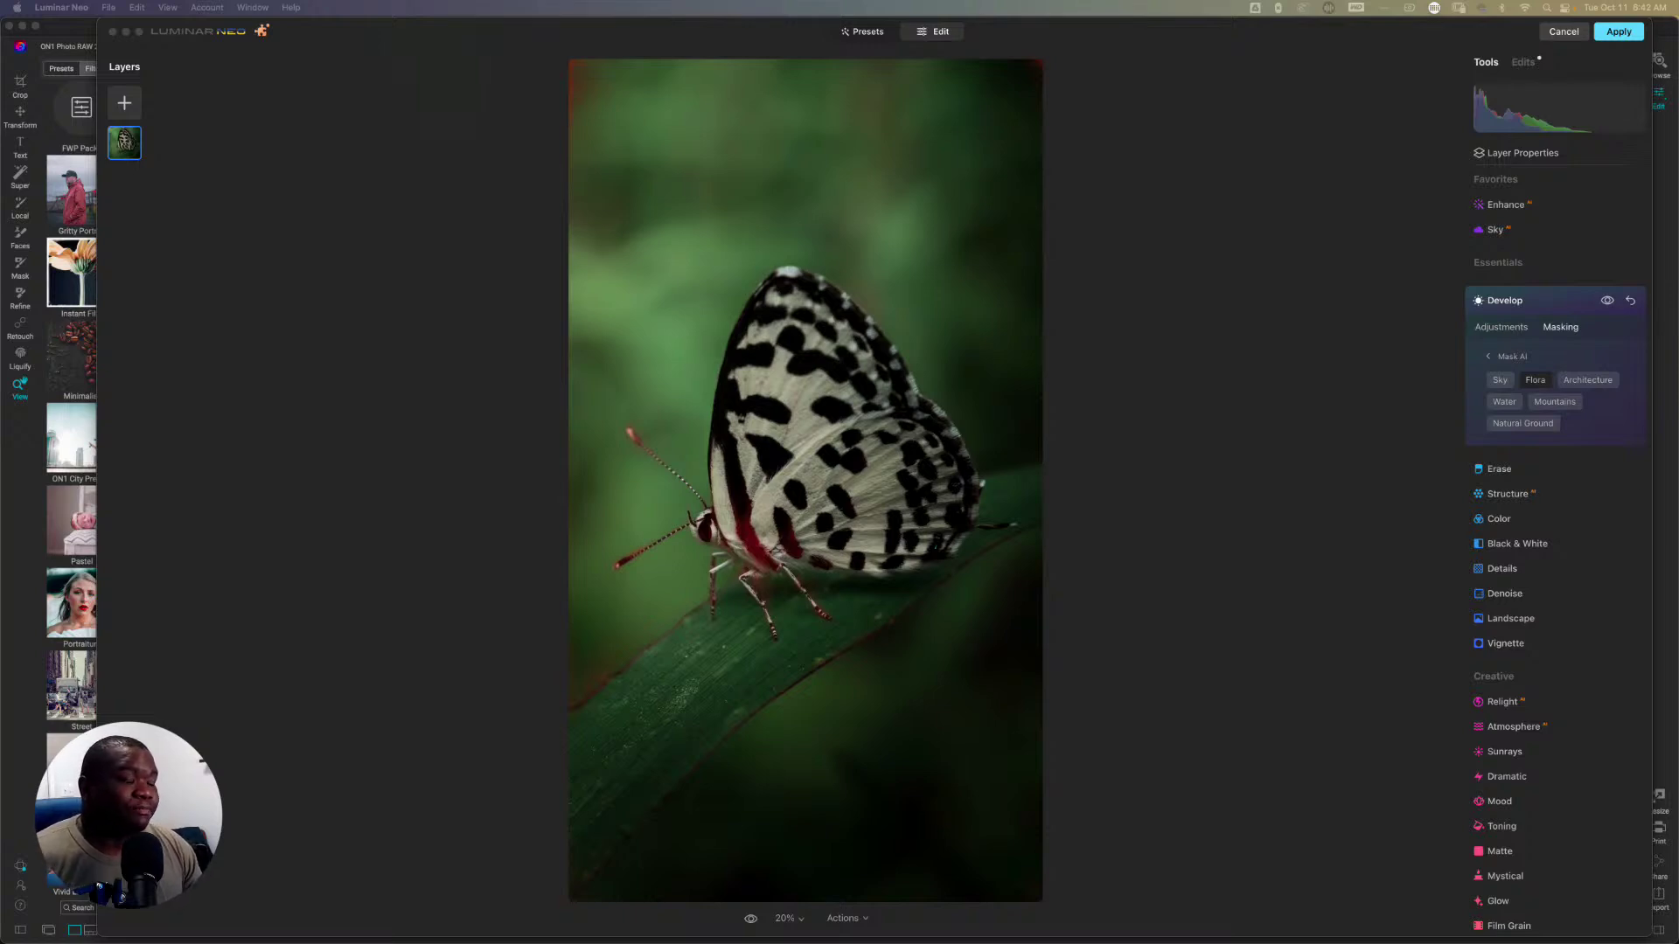
Step: Test Mask AI on the butterfly photo by adding the Architecture, Natural Ground, Sky, Water and Mountains regions to the Flora mask
left_click(1582, 432)
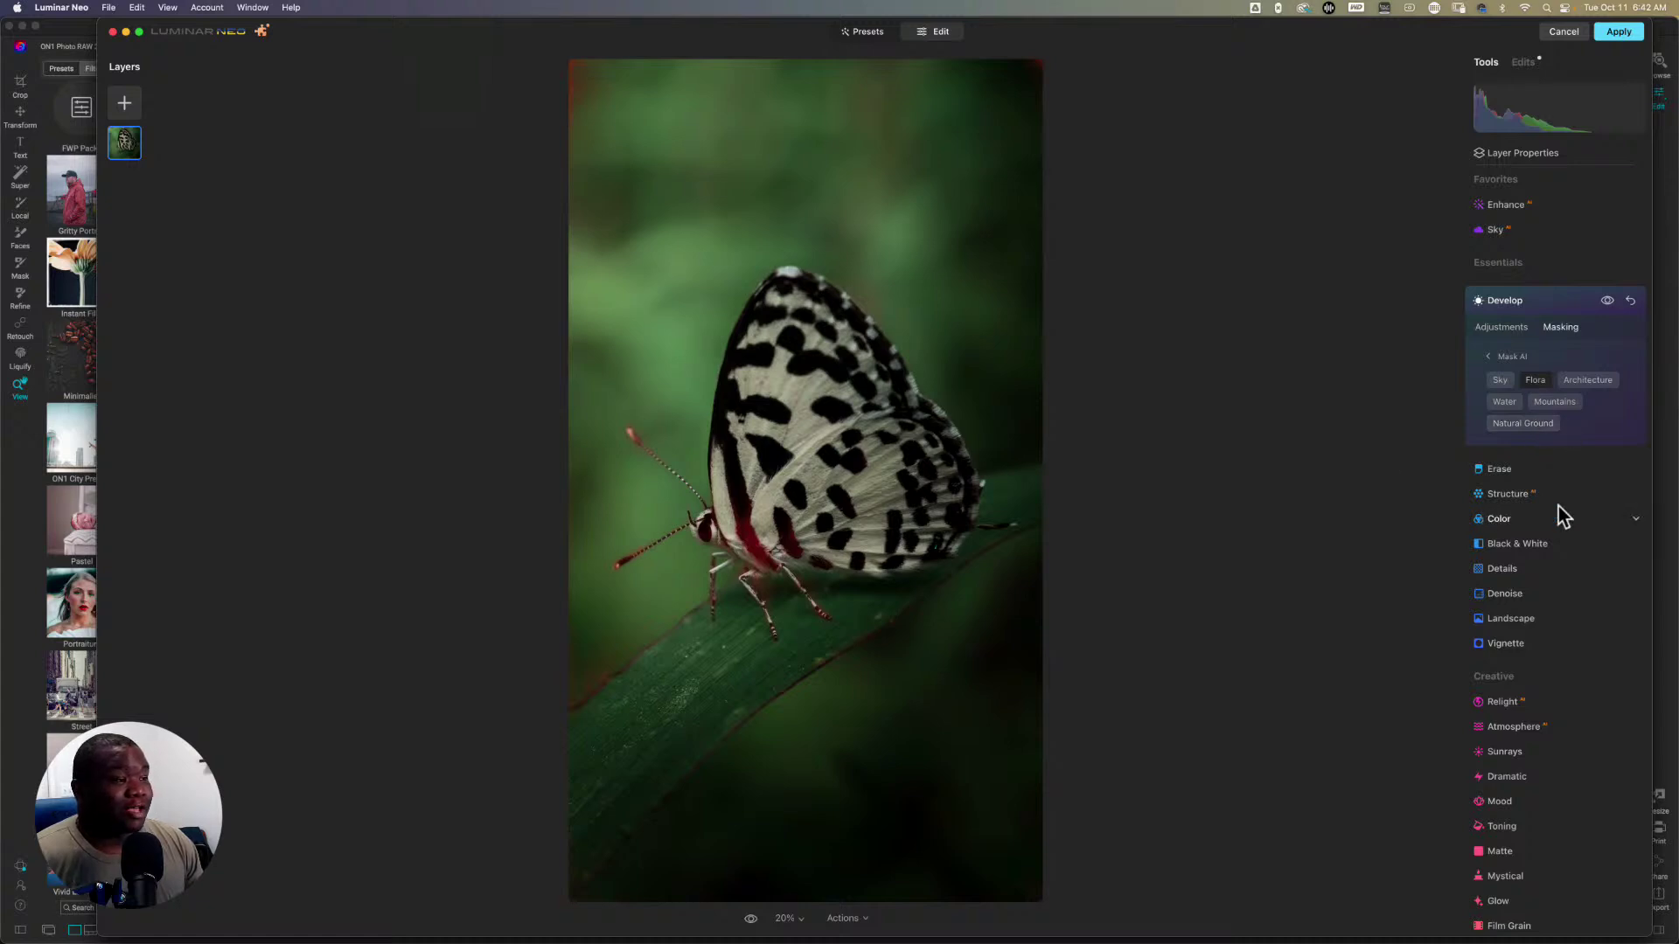
left_click(1532, 383)
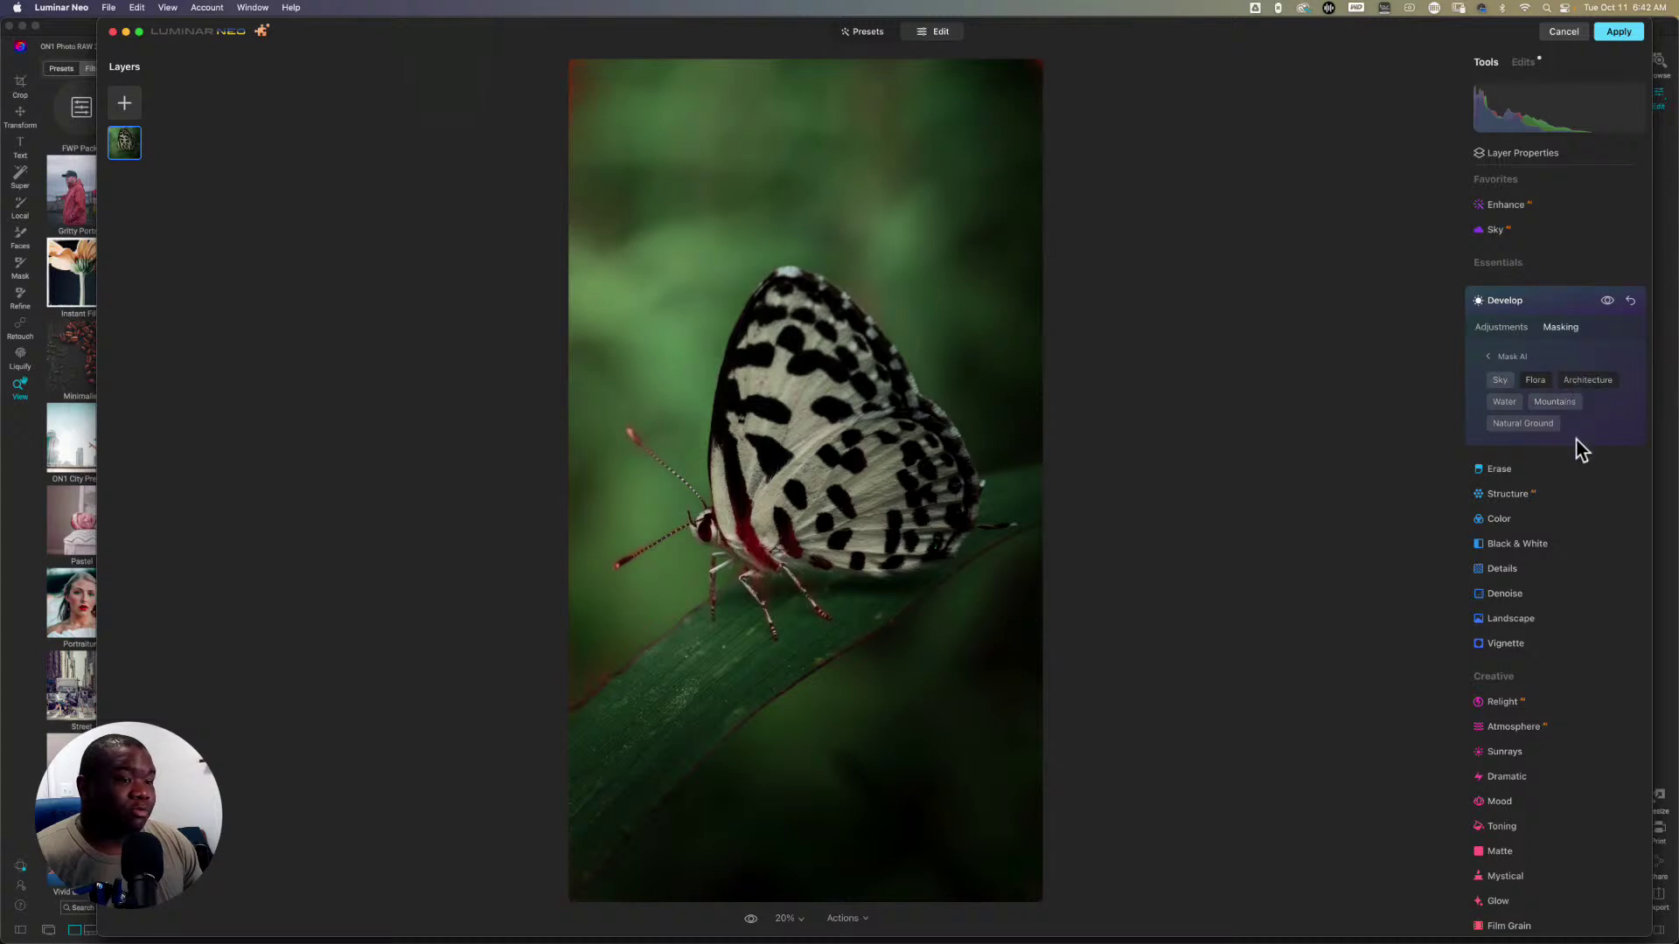
left_click(1535, 382)
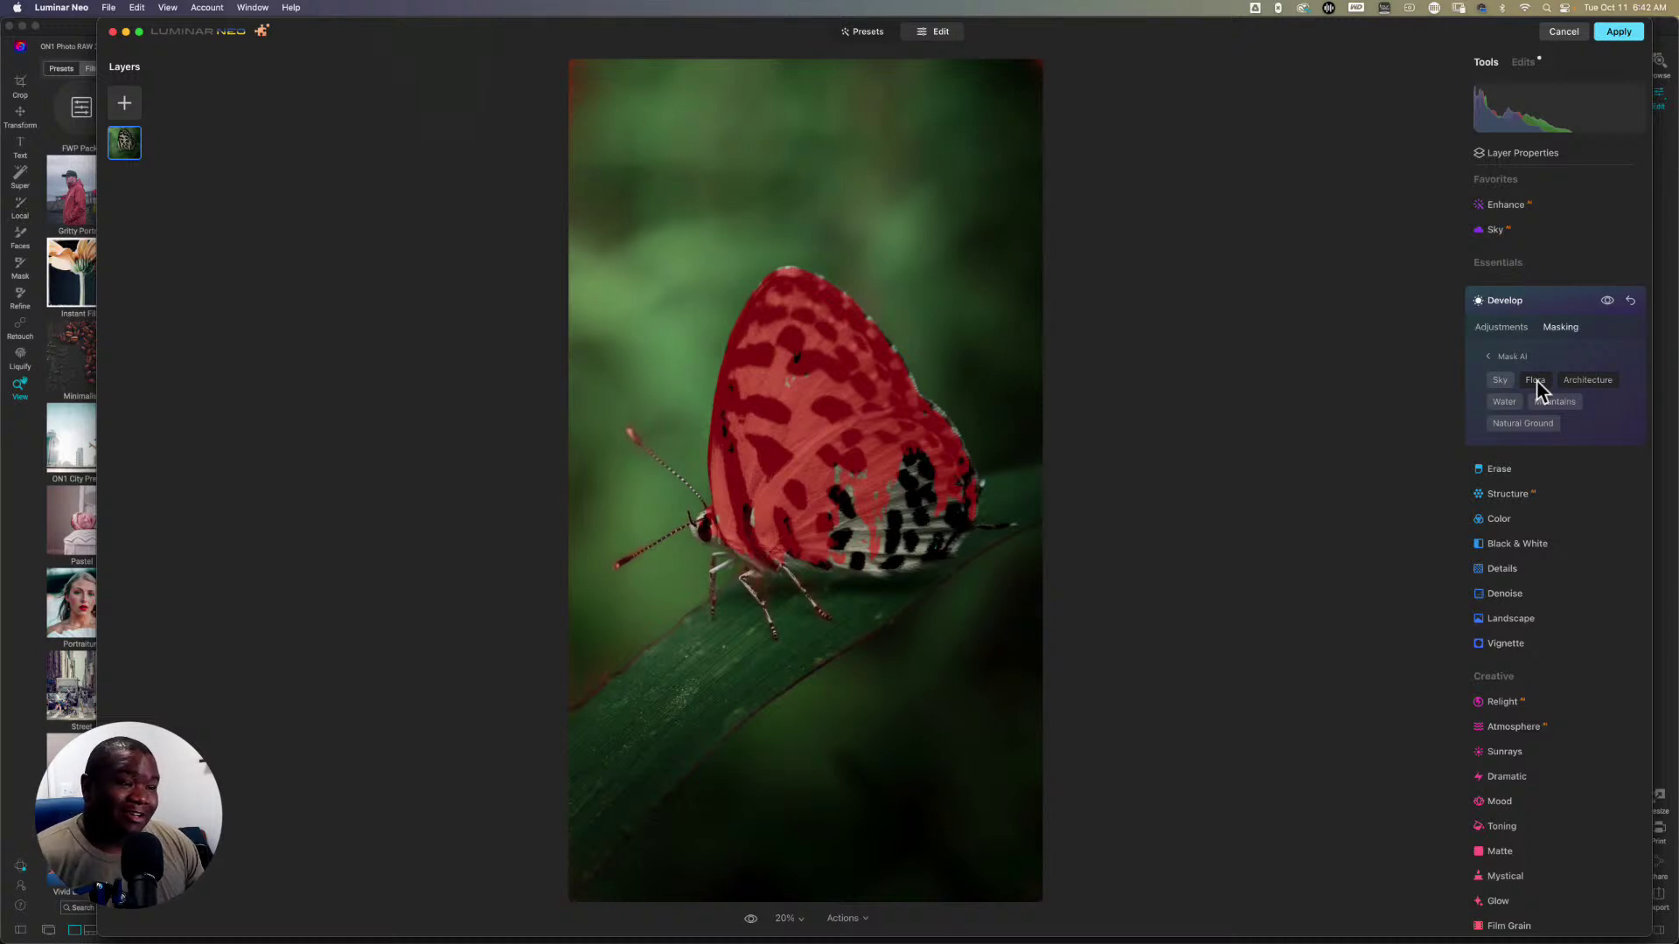
left_click(1531, 426)
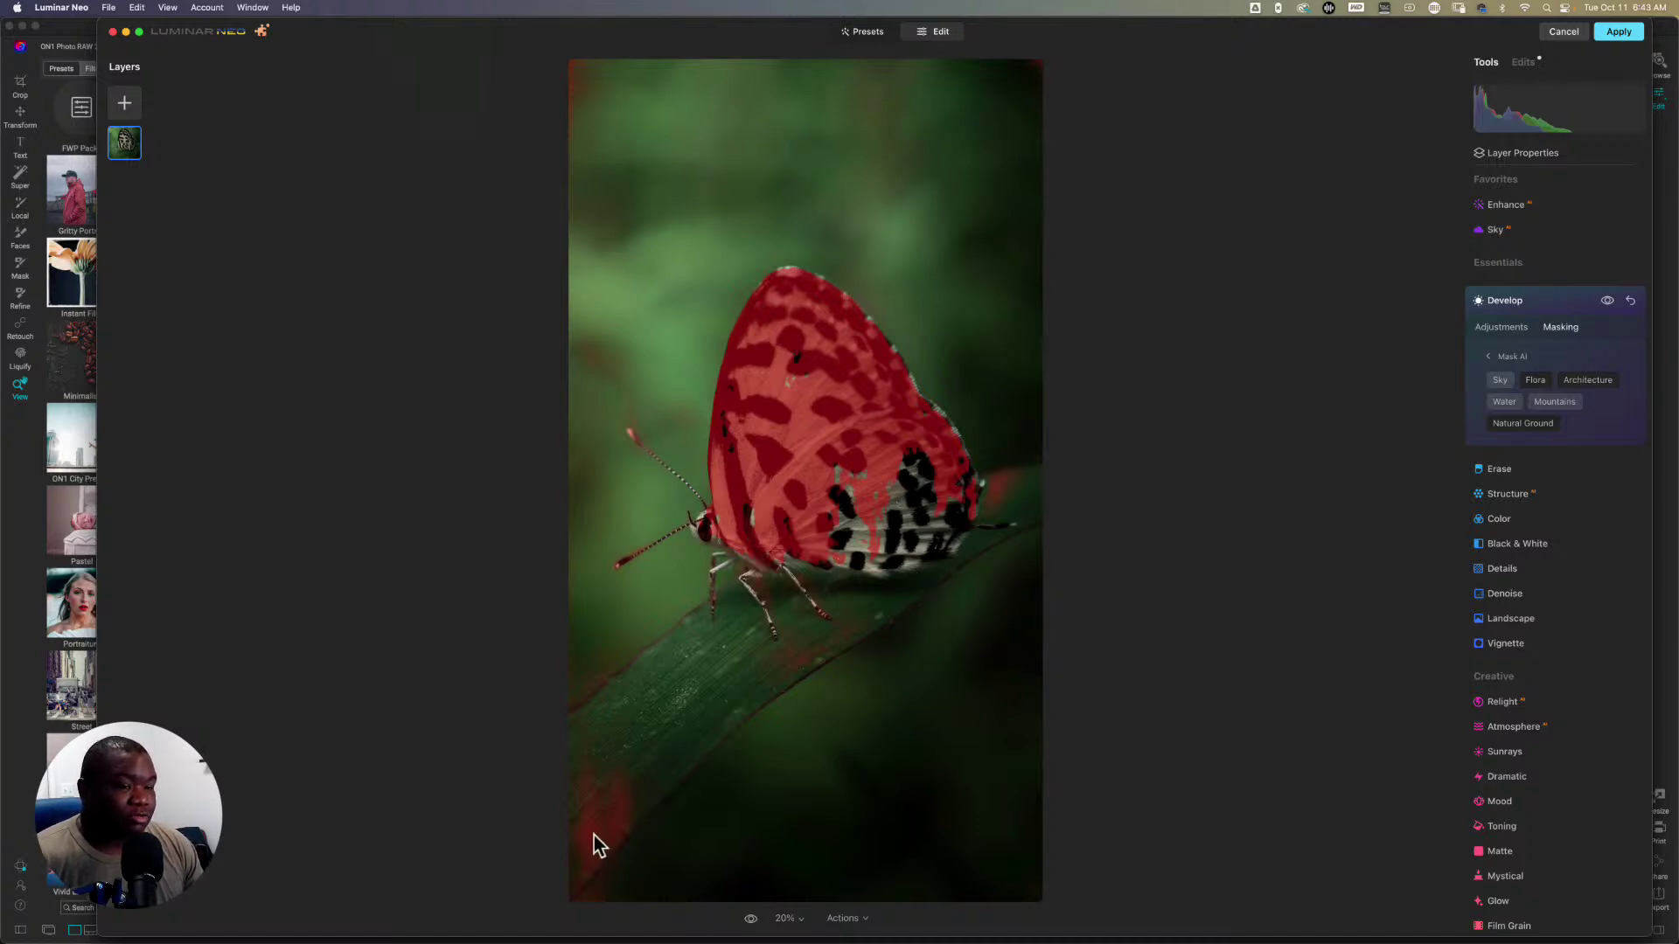
left_click(1517, 428)
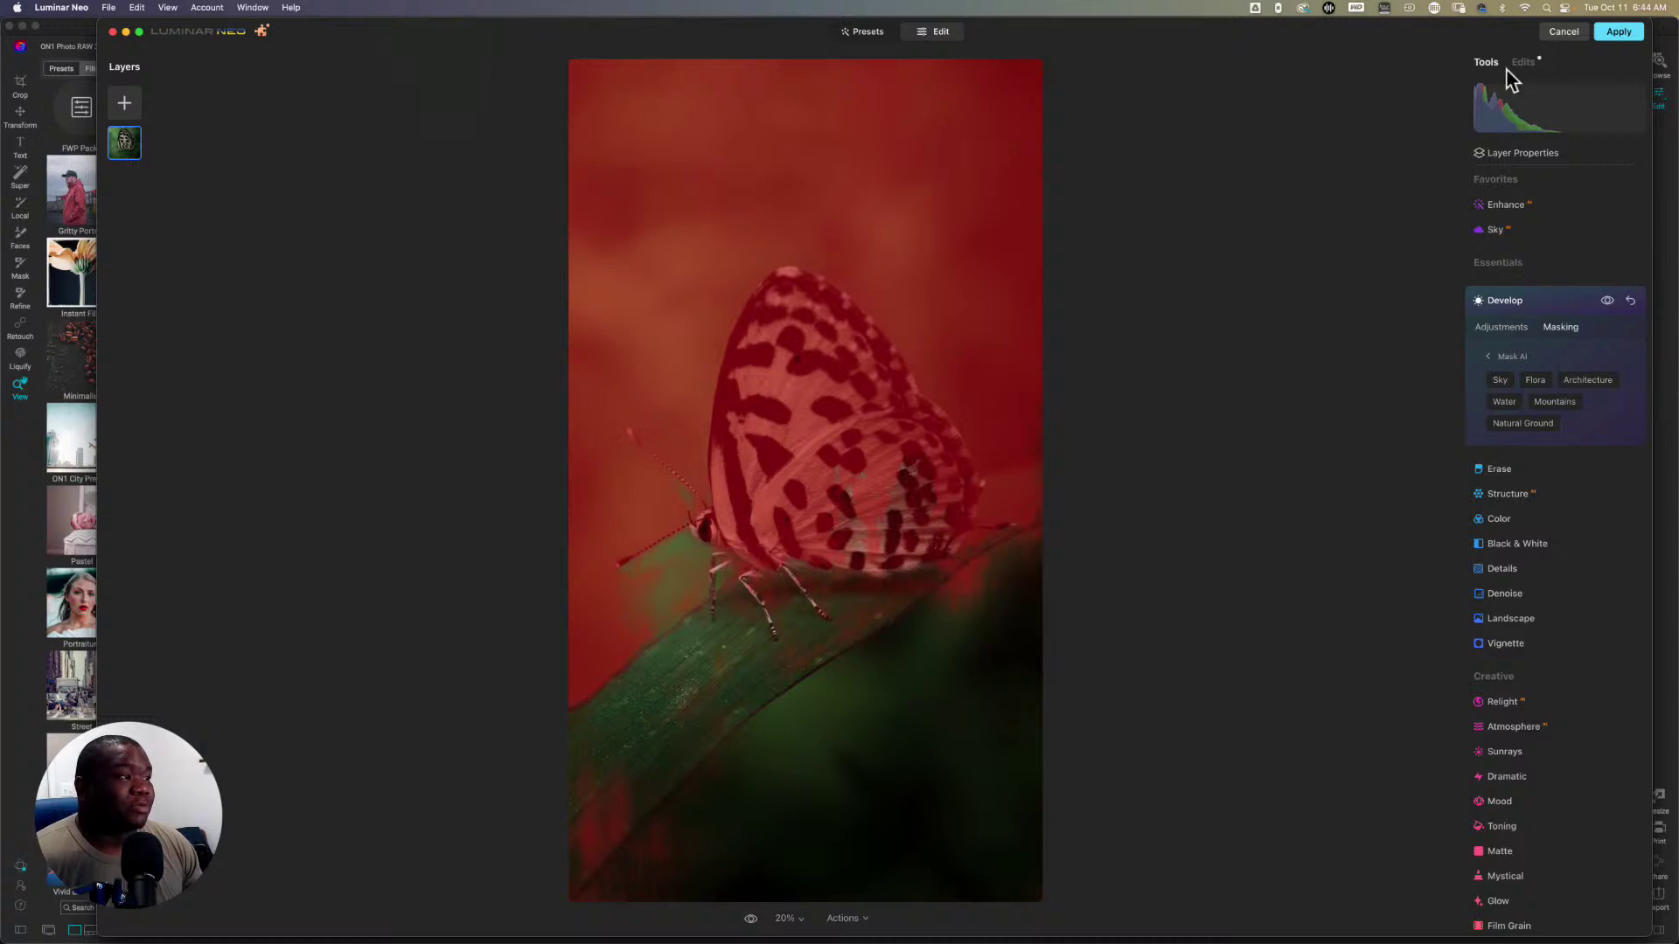
Step: Quit the Luminar Neo plug-in, discard all changes, and fit the whole butterfly photo in ON1 Photo RAW 2023
left_click(1553, 32)
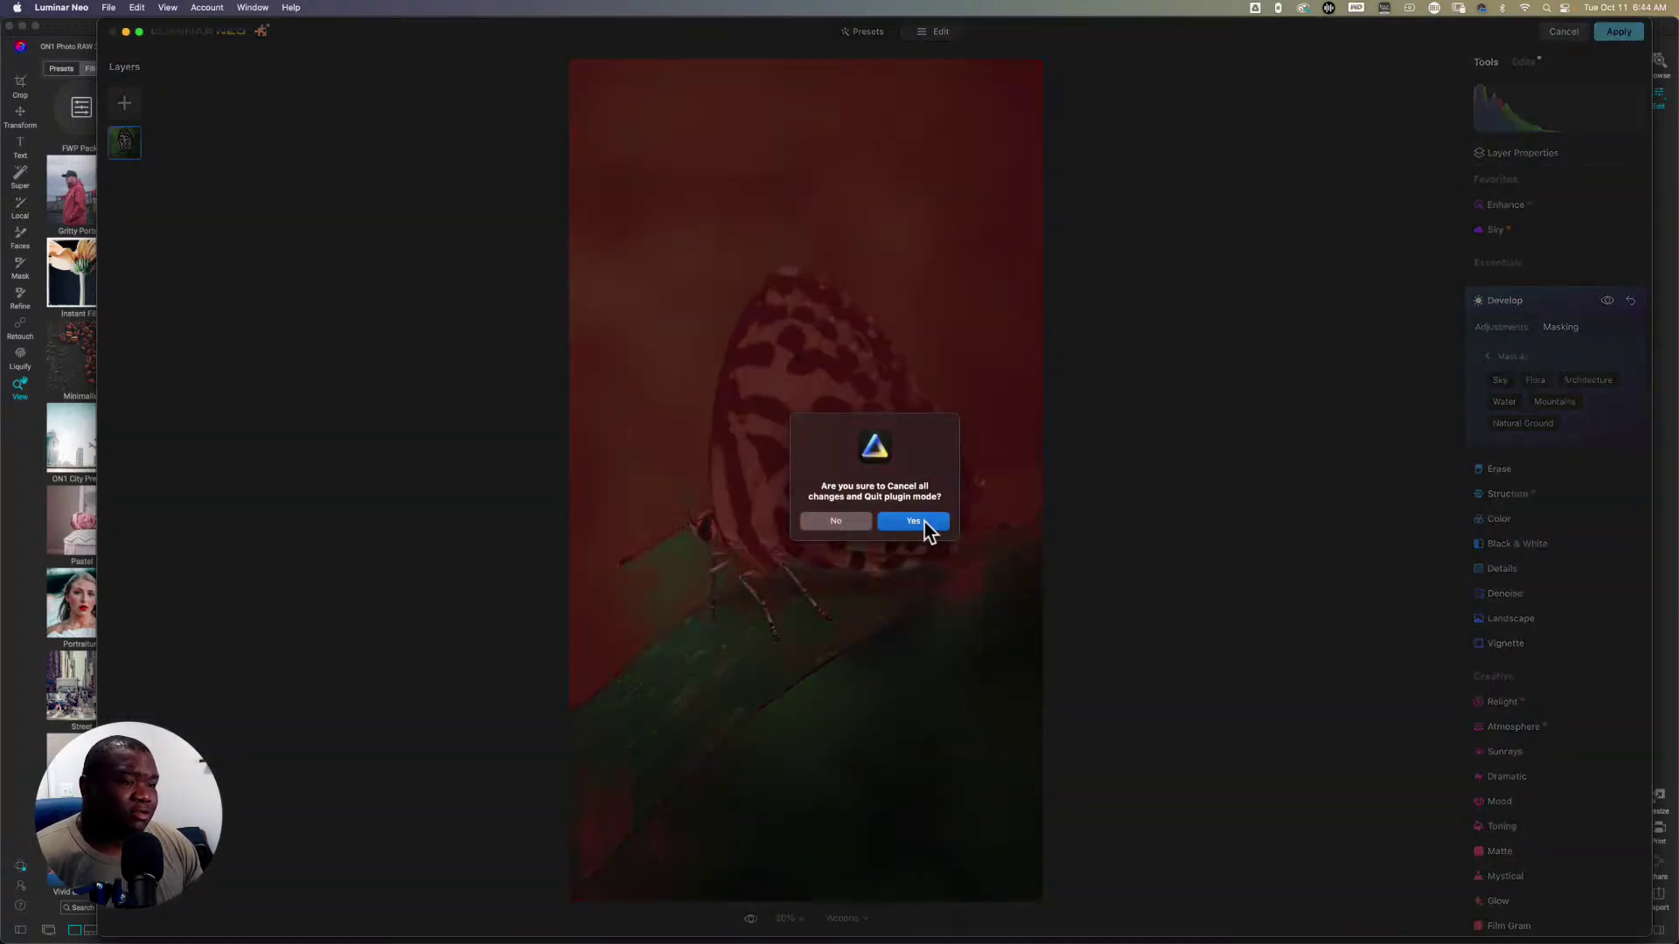
left_click(926, 525)
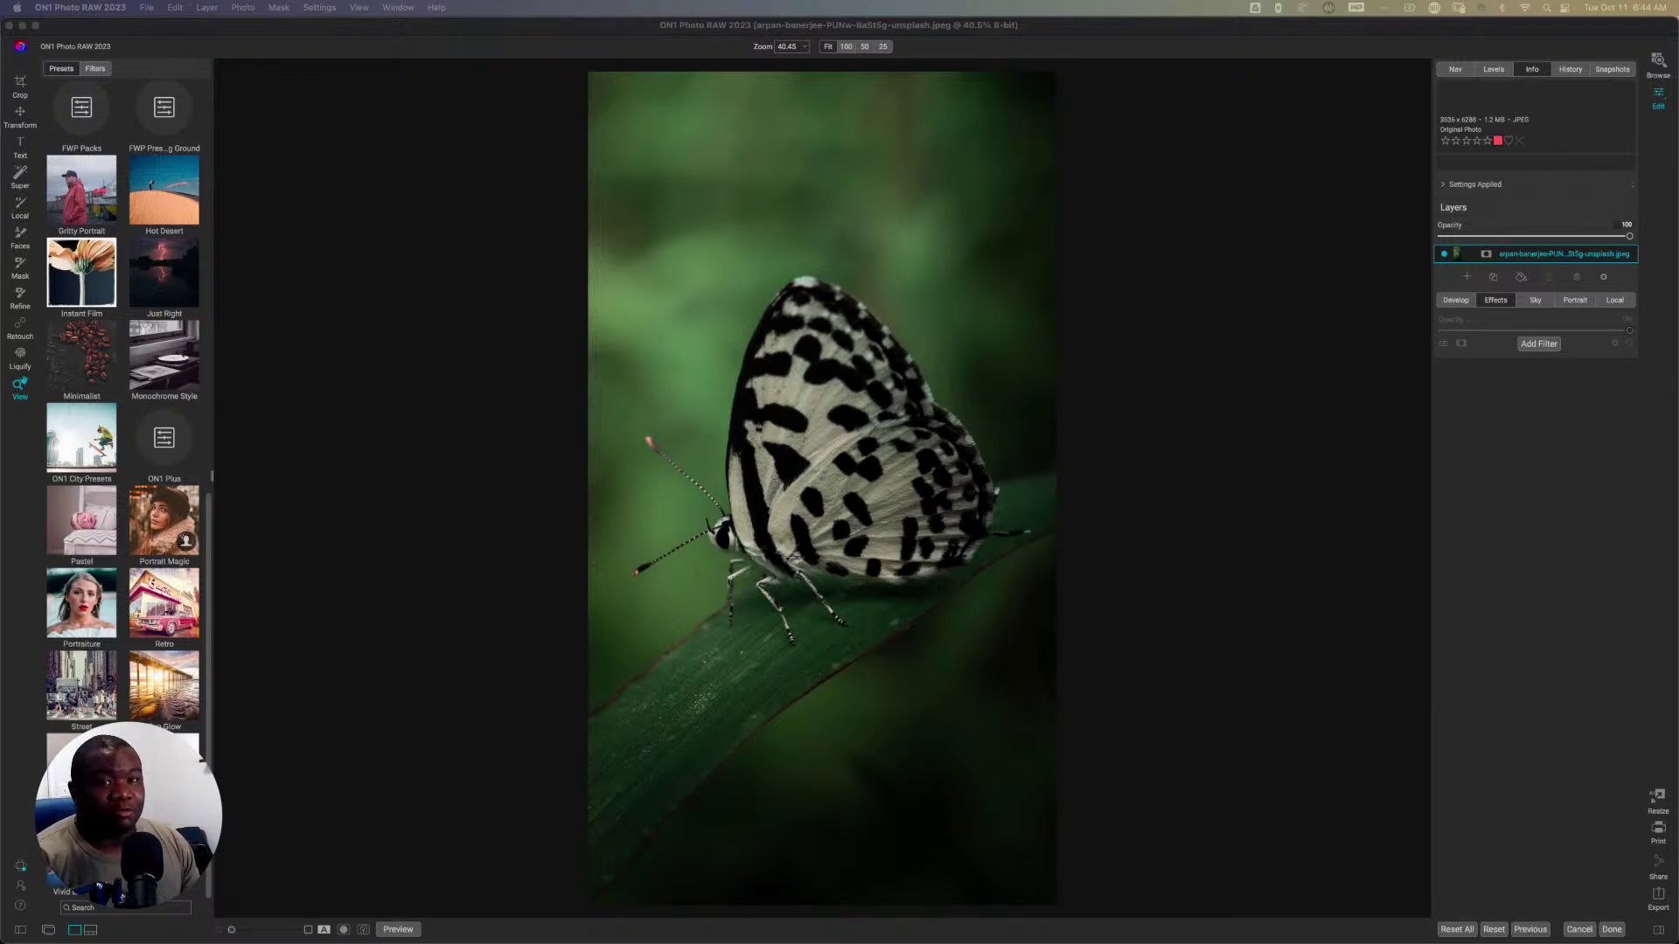
left_click(789, 458)
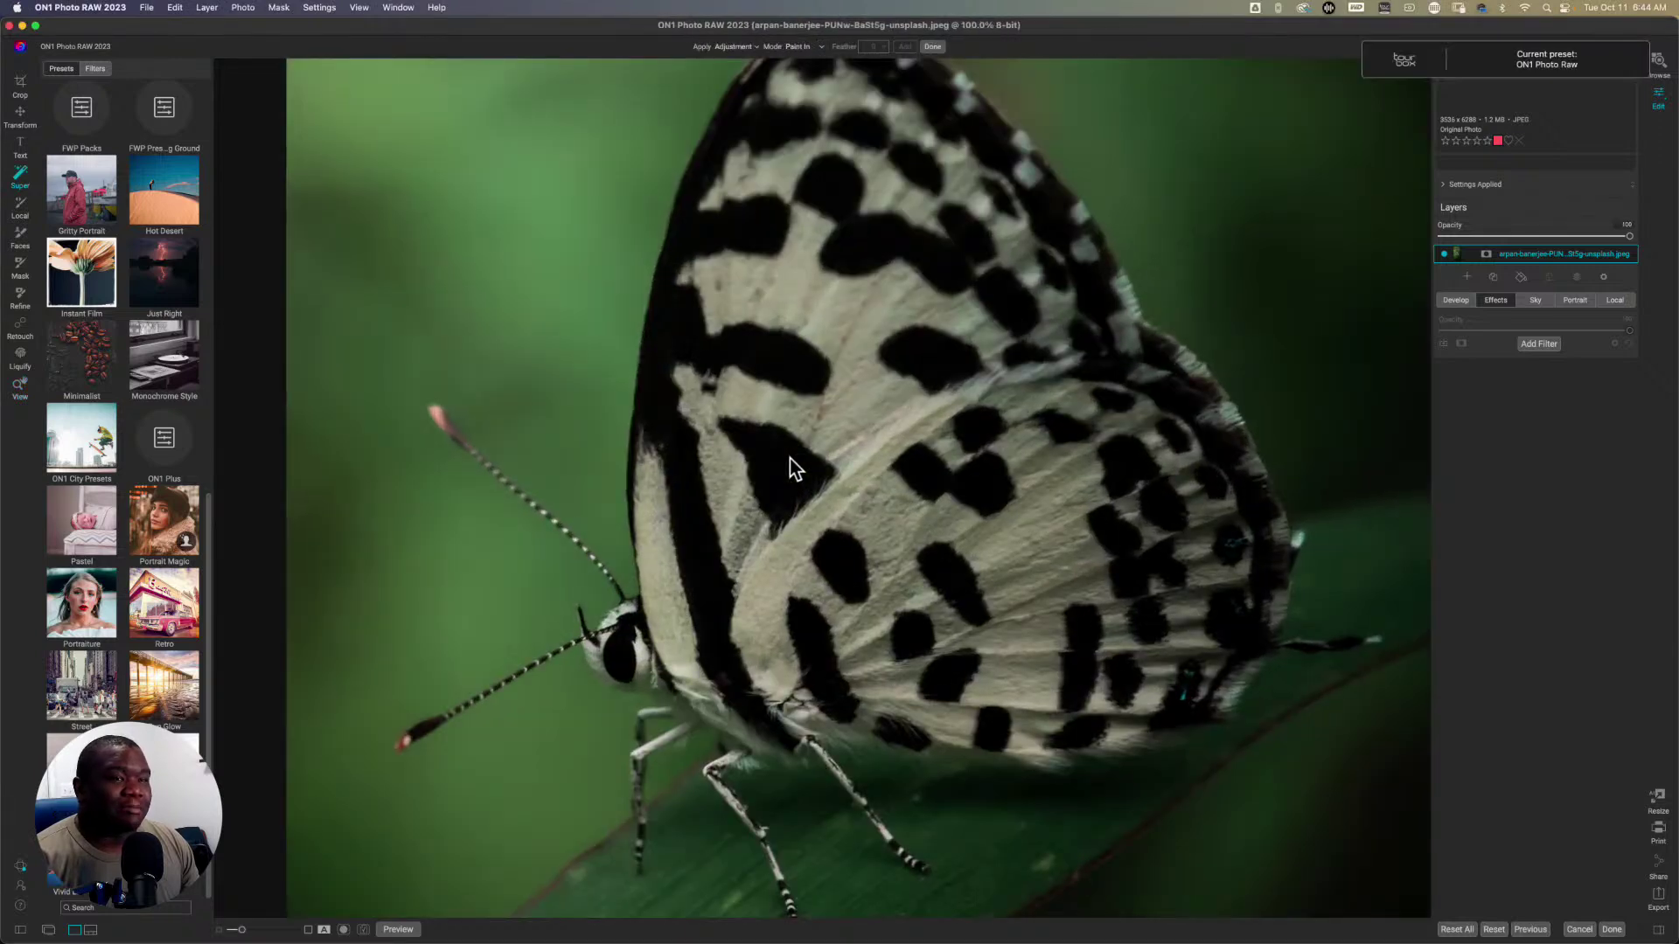
key("z")
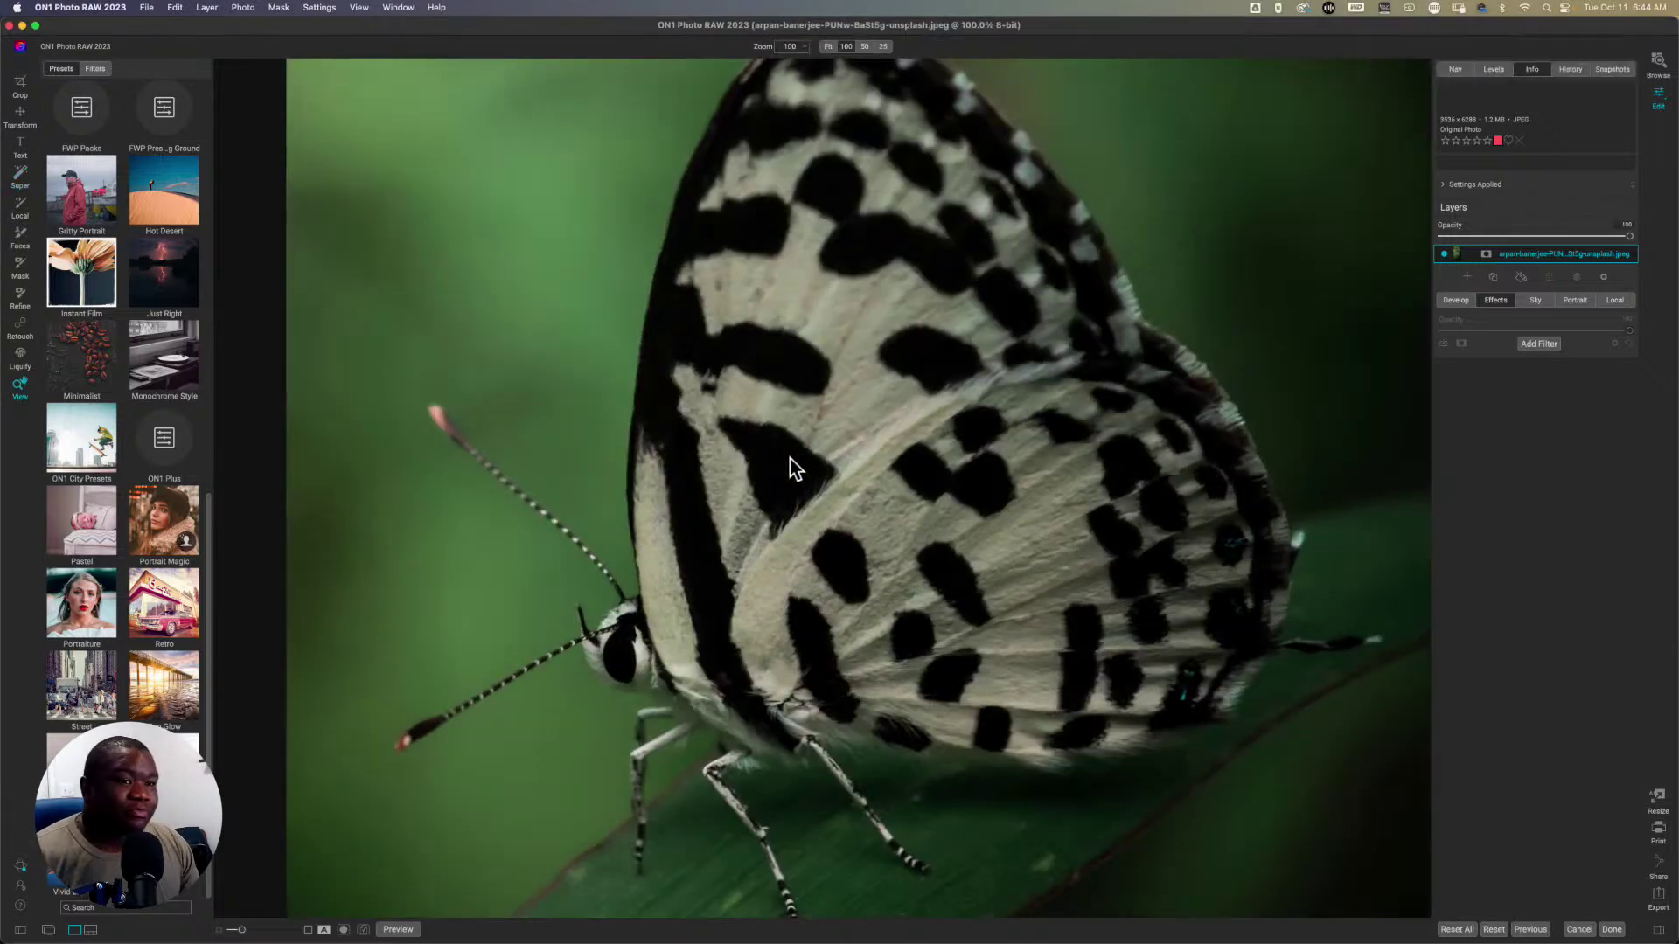
key("super+0")
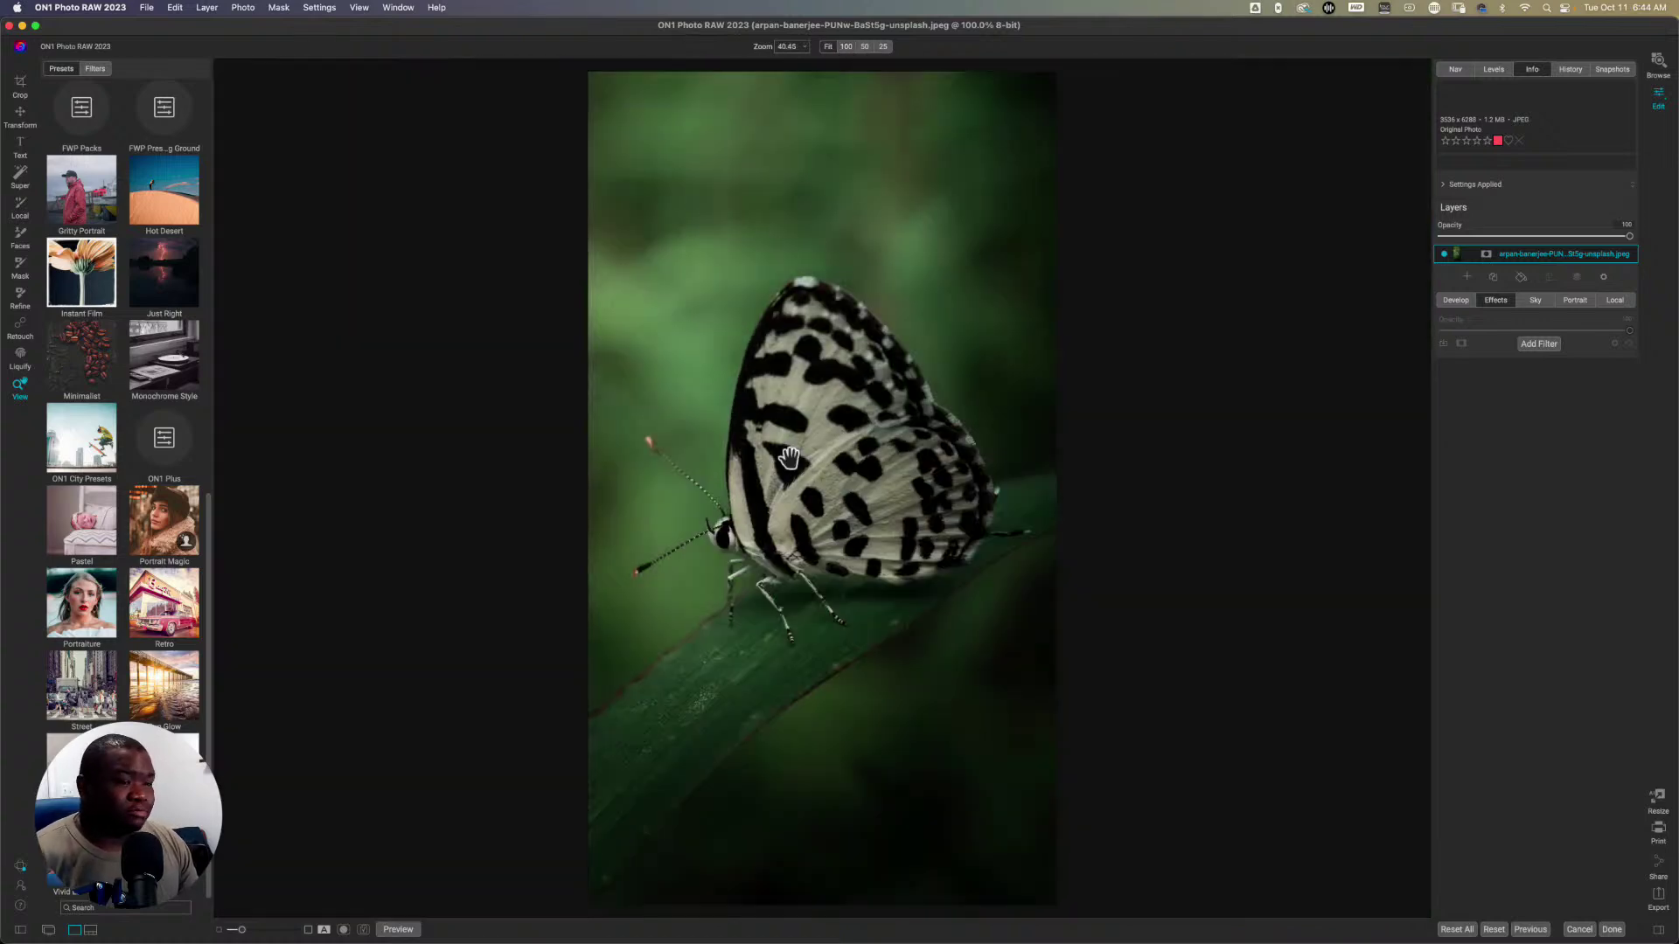
Step: Test Super Select by selecting the butterfly region, and leave the tool without adding an adjustment
key("w")
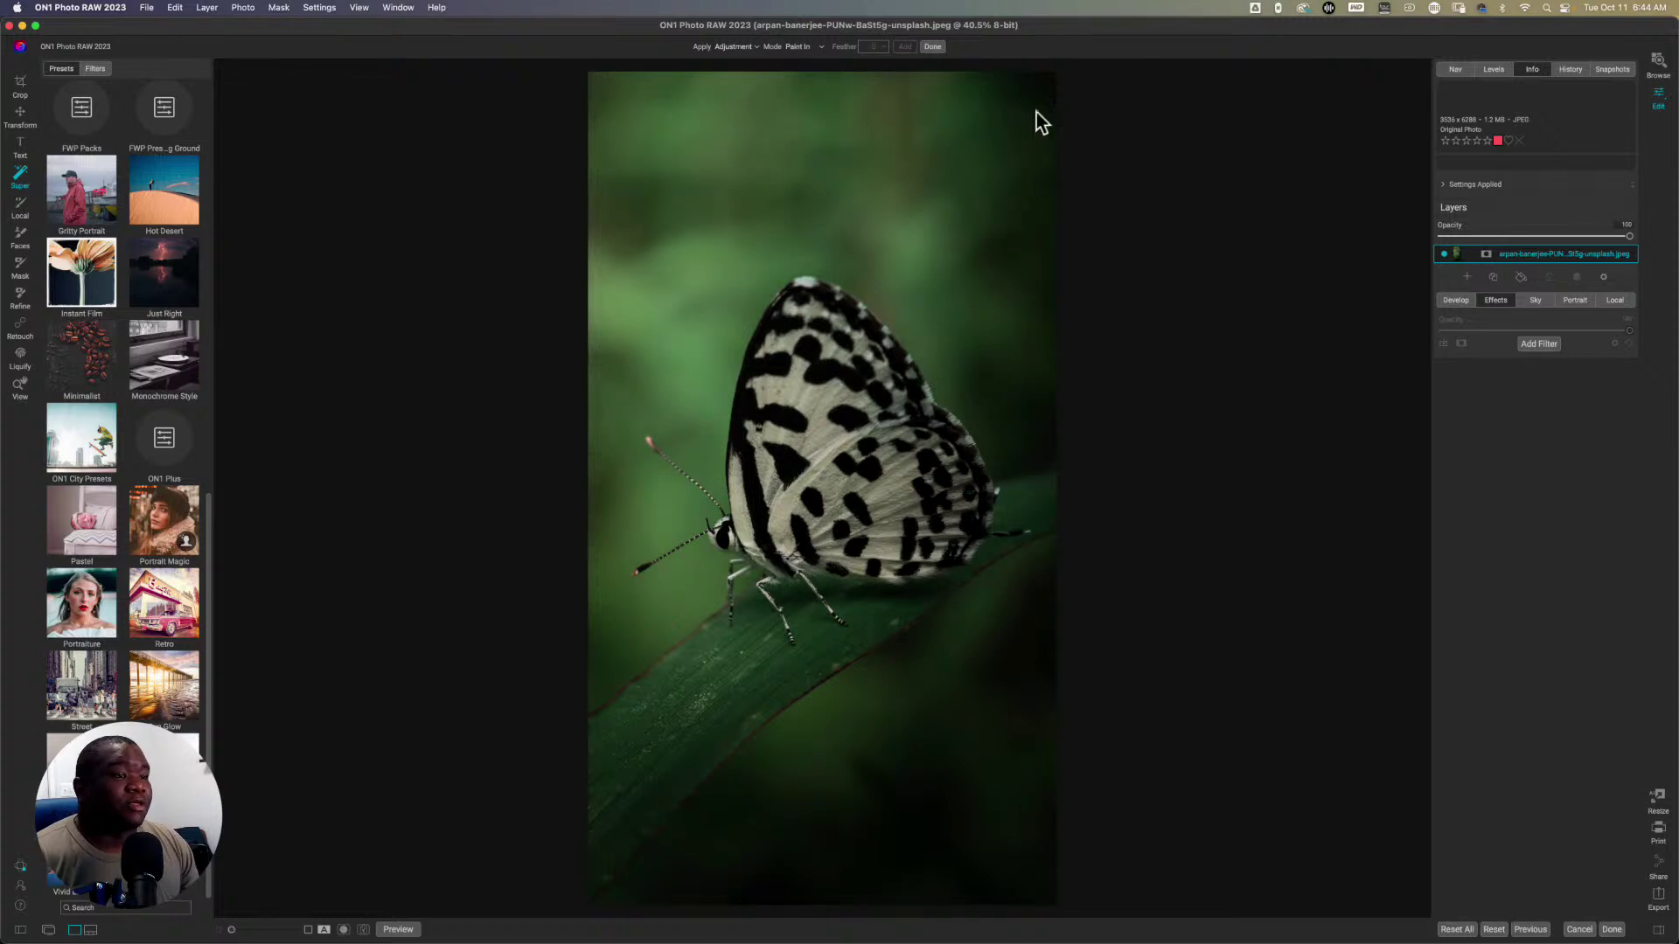
mouse_move(853, 412)
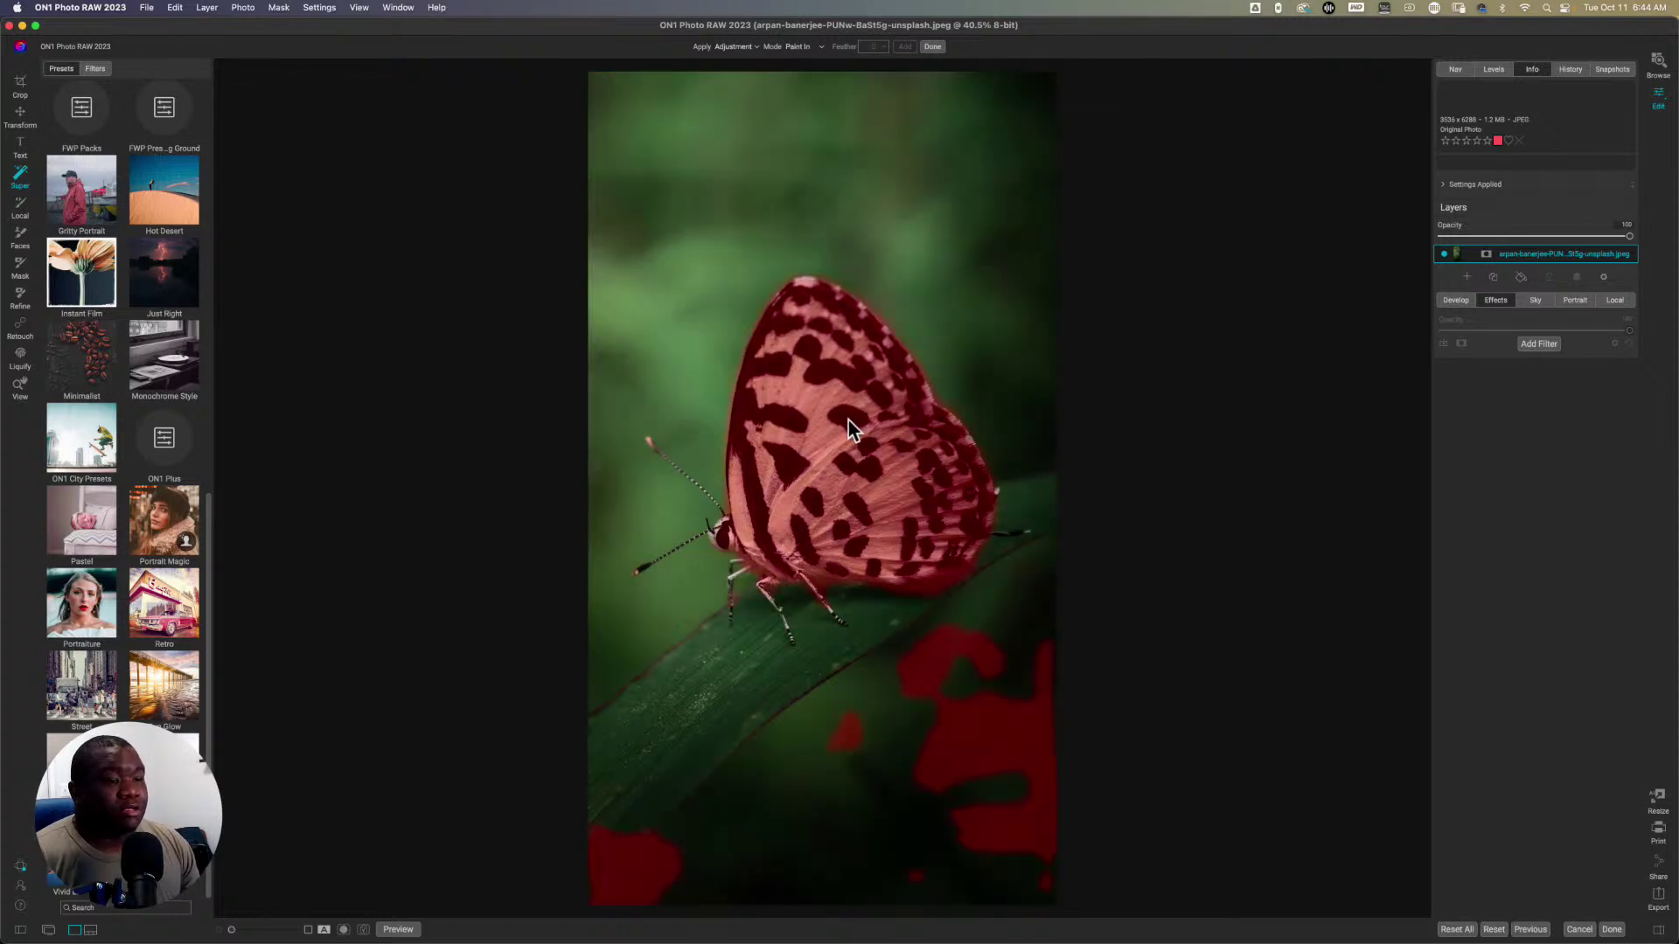
left_click(848, 419)
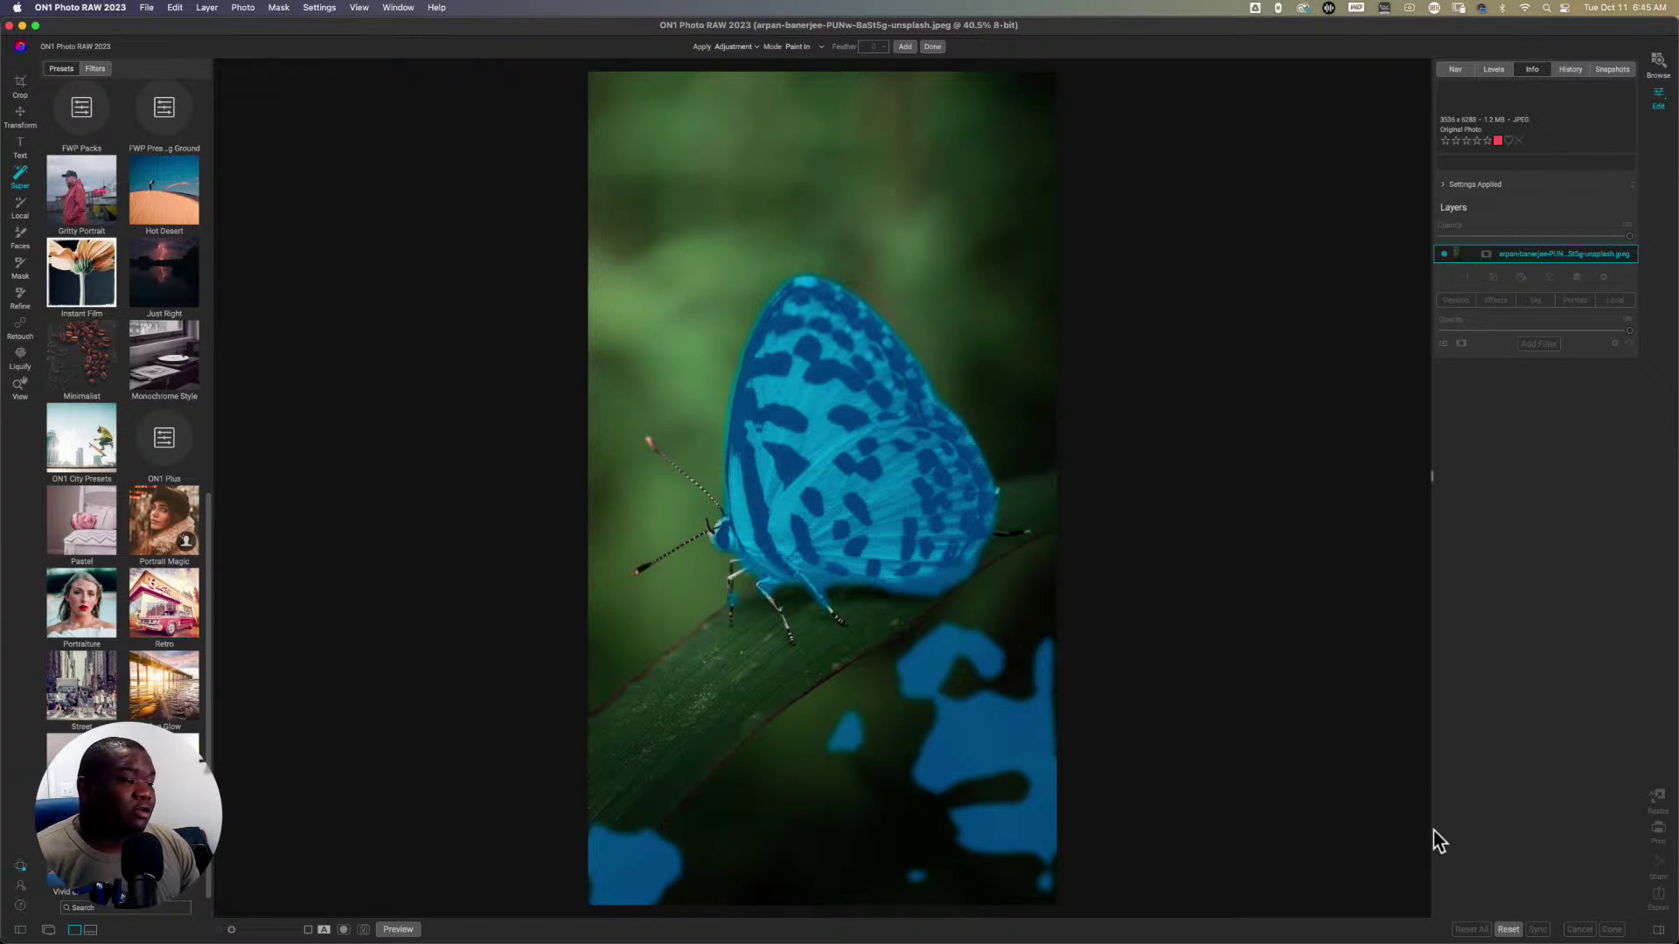
key("z")
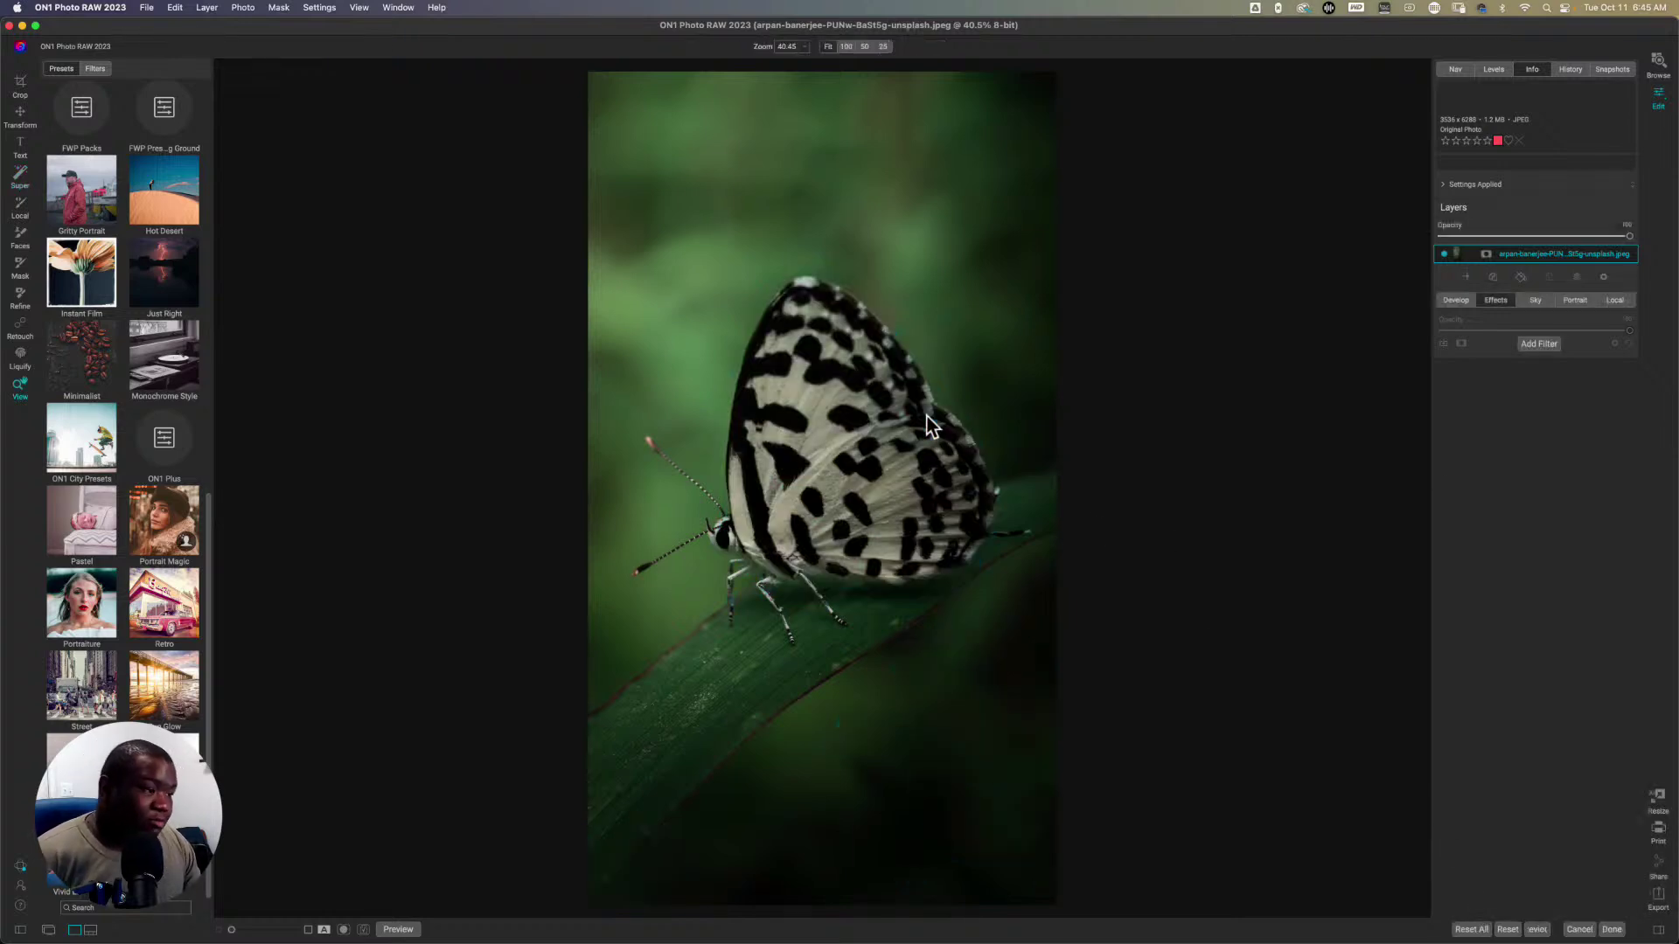
Step: Cancel editing of the butterfly photo and open the glass skyscraper photo for editing
left_click(1580, 930)
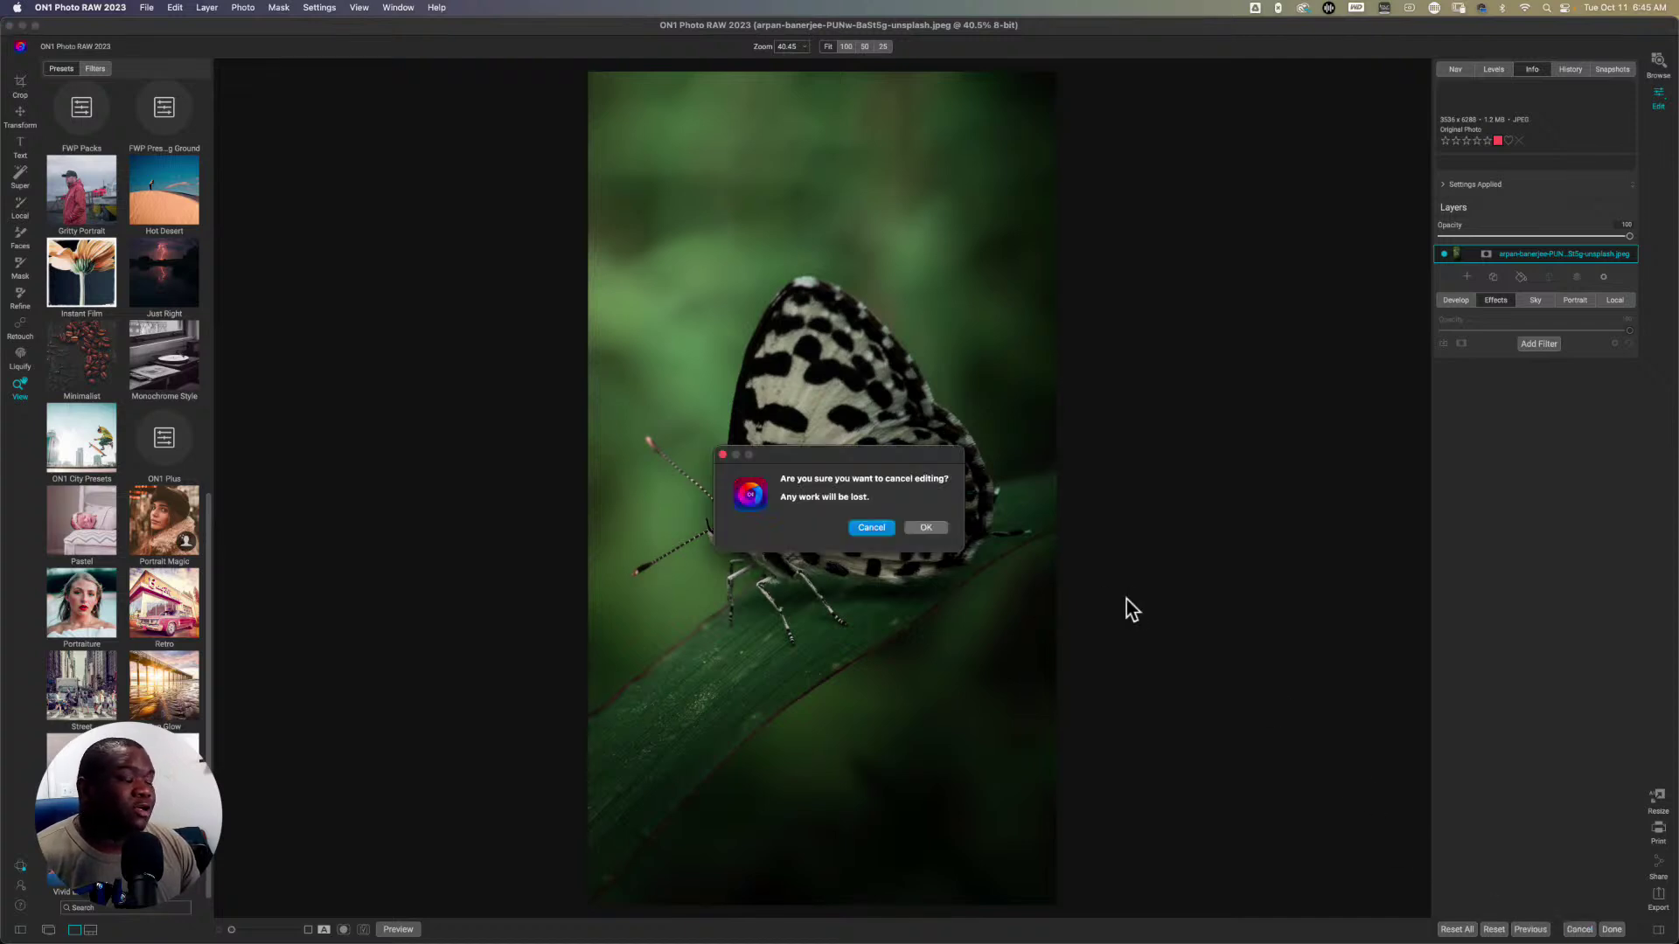
left_click(926, 529)
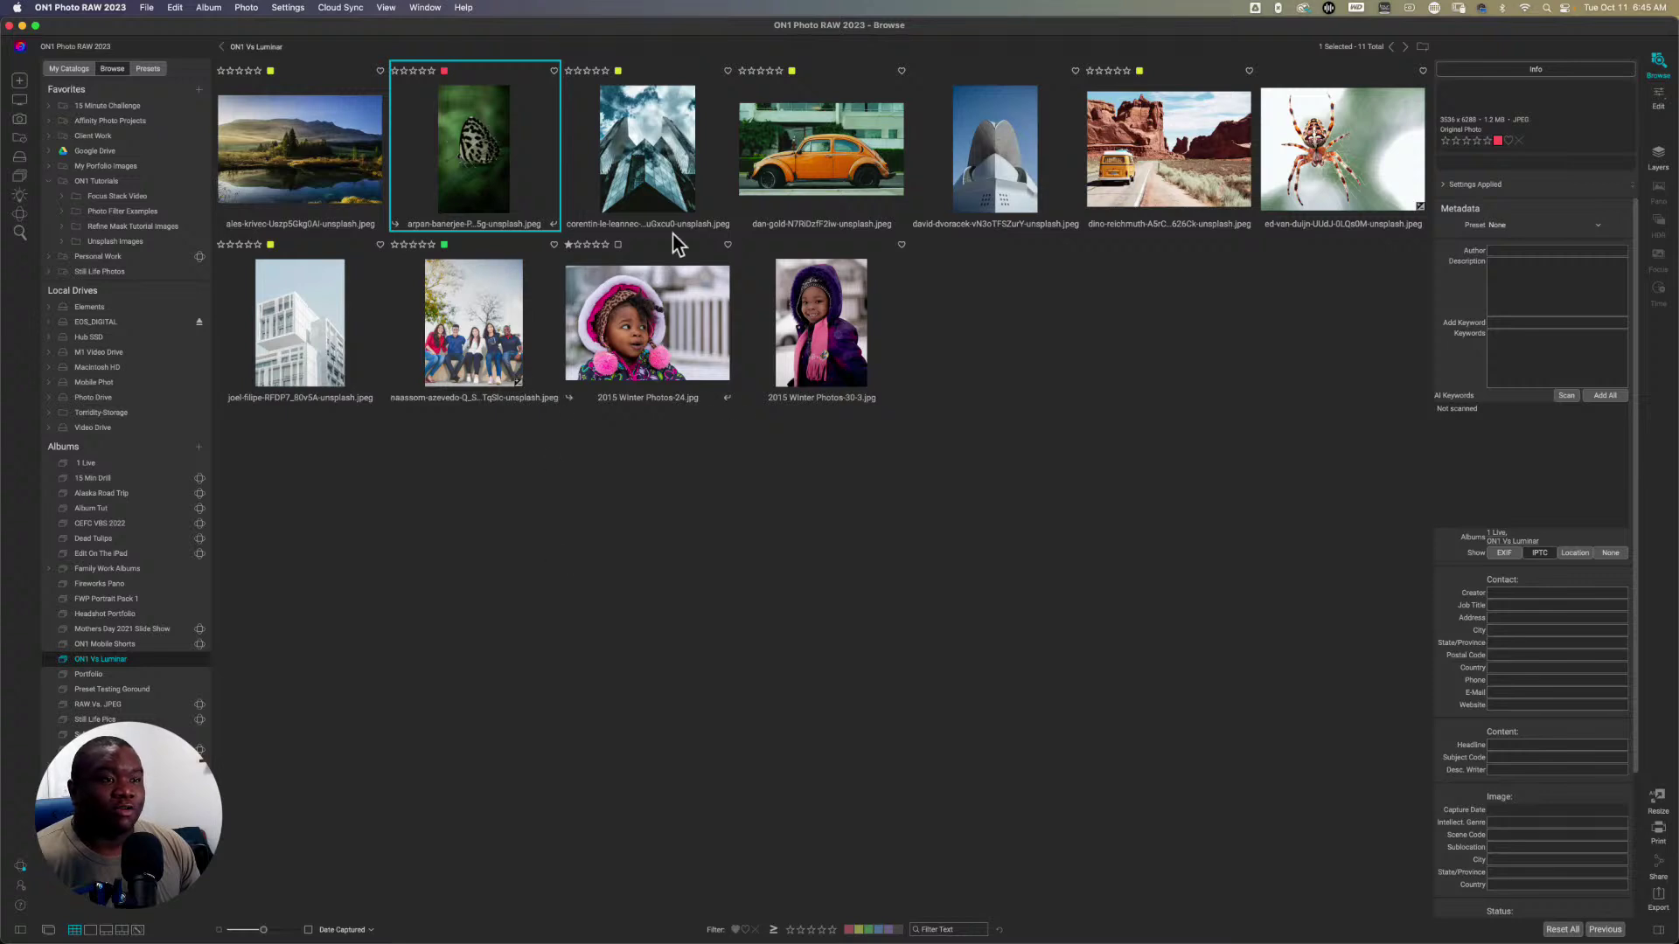
left_click(669, 166)
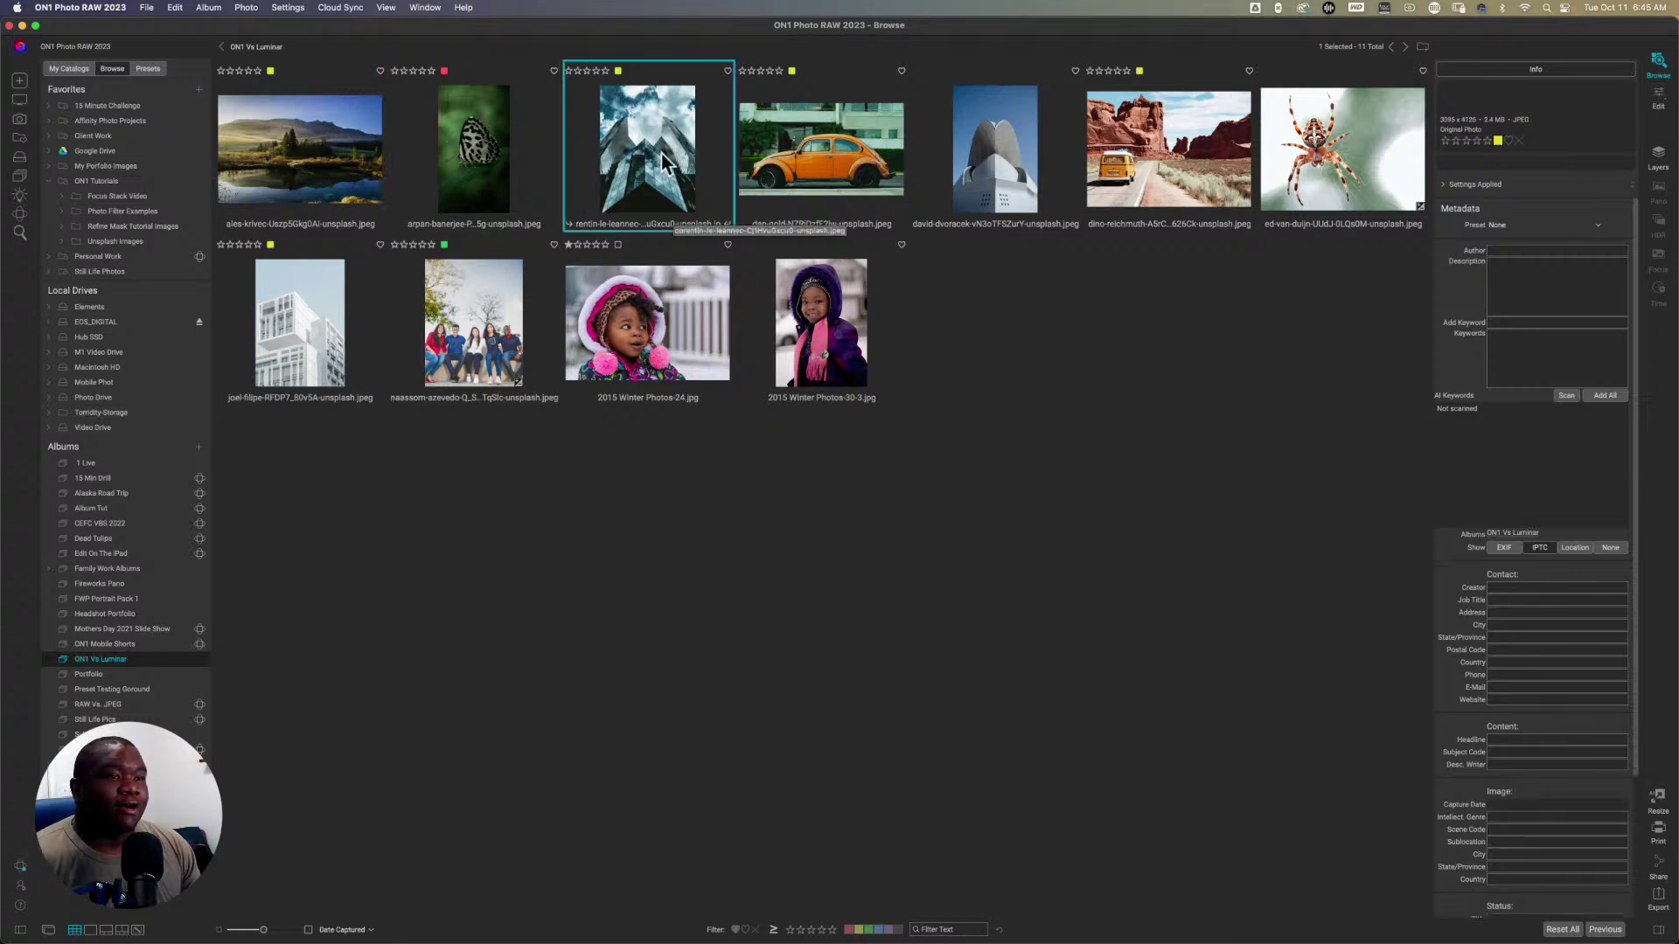
left_click(1659, 96)
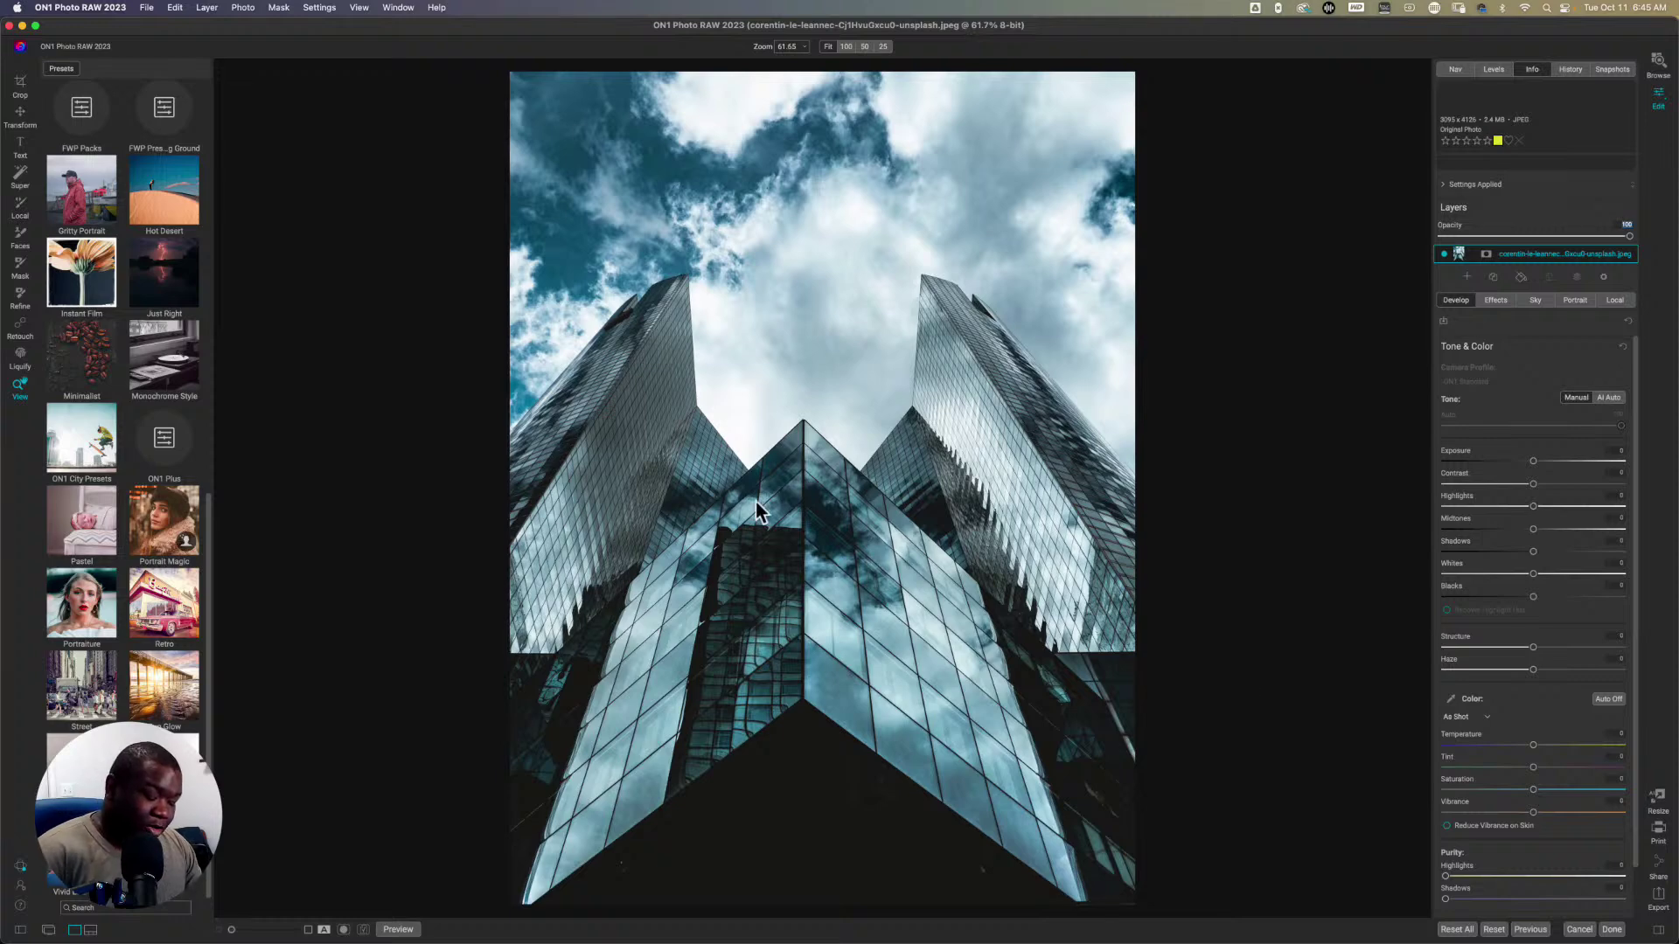
Step: Test Super Select on the buildings and the sky, deselect both regions, and leave the tool without adding an adjustment
key("w")
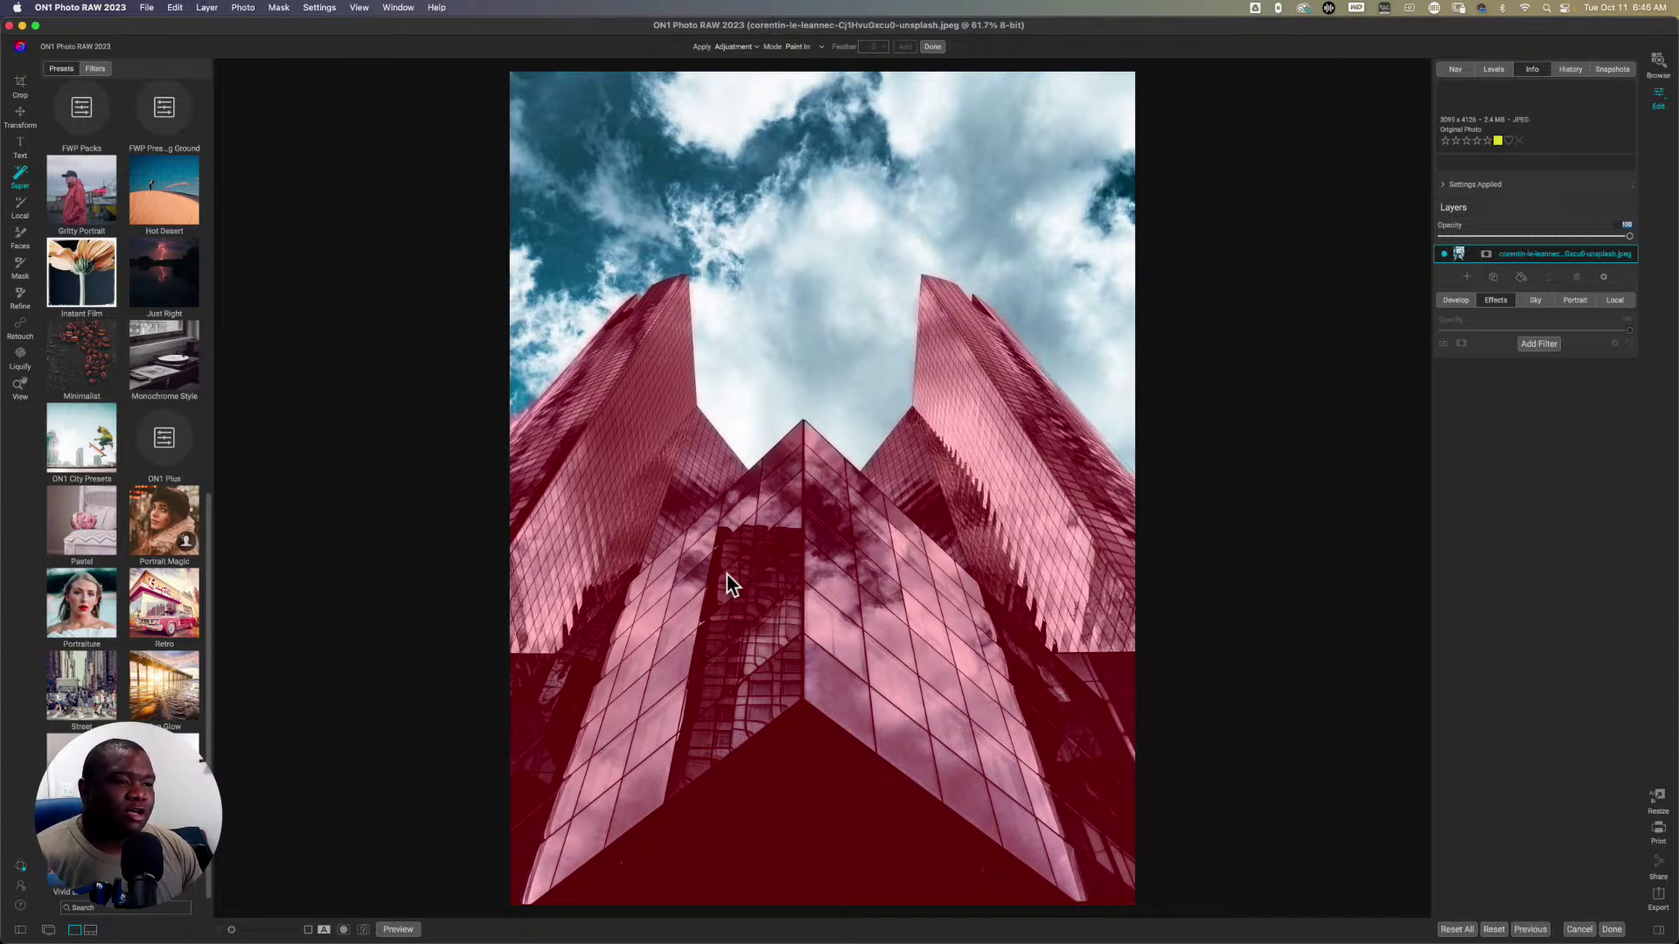
left_click(727, 574)
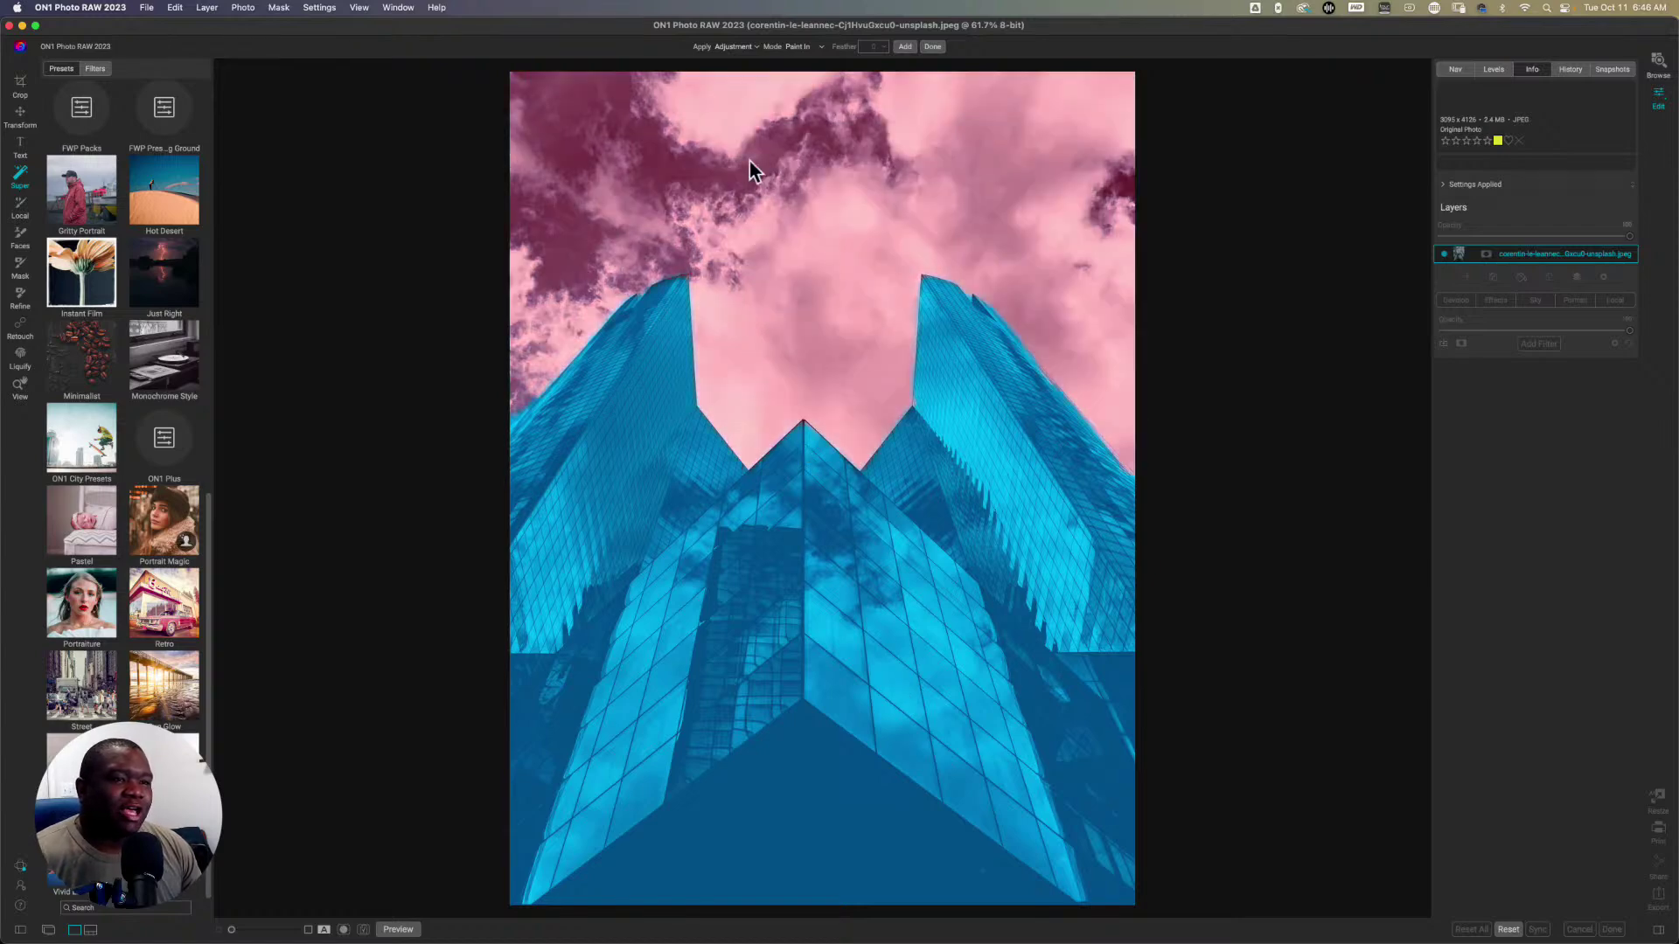
left_click(766, 183)
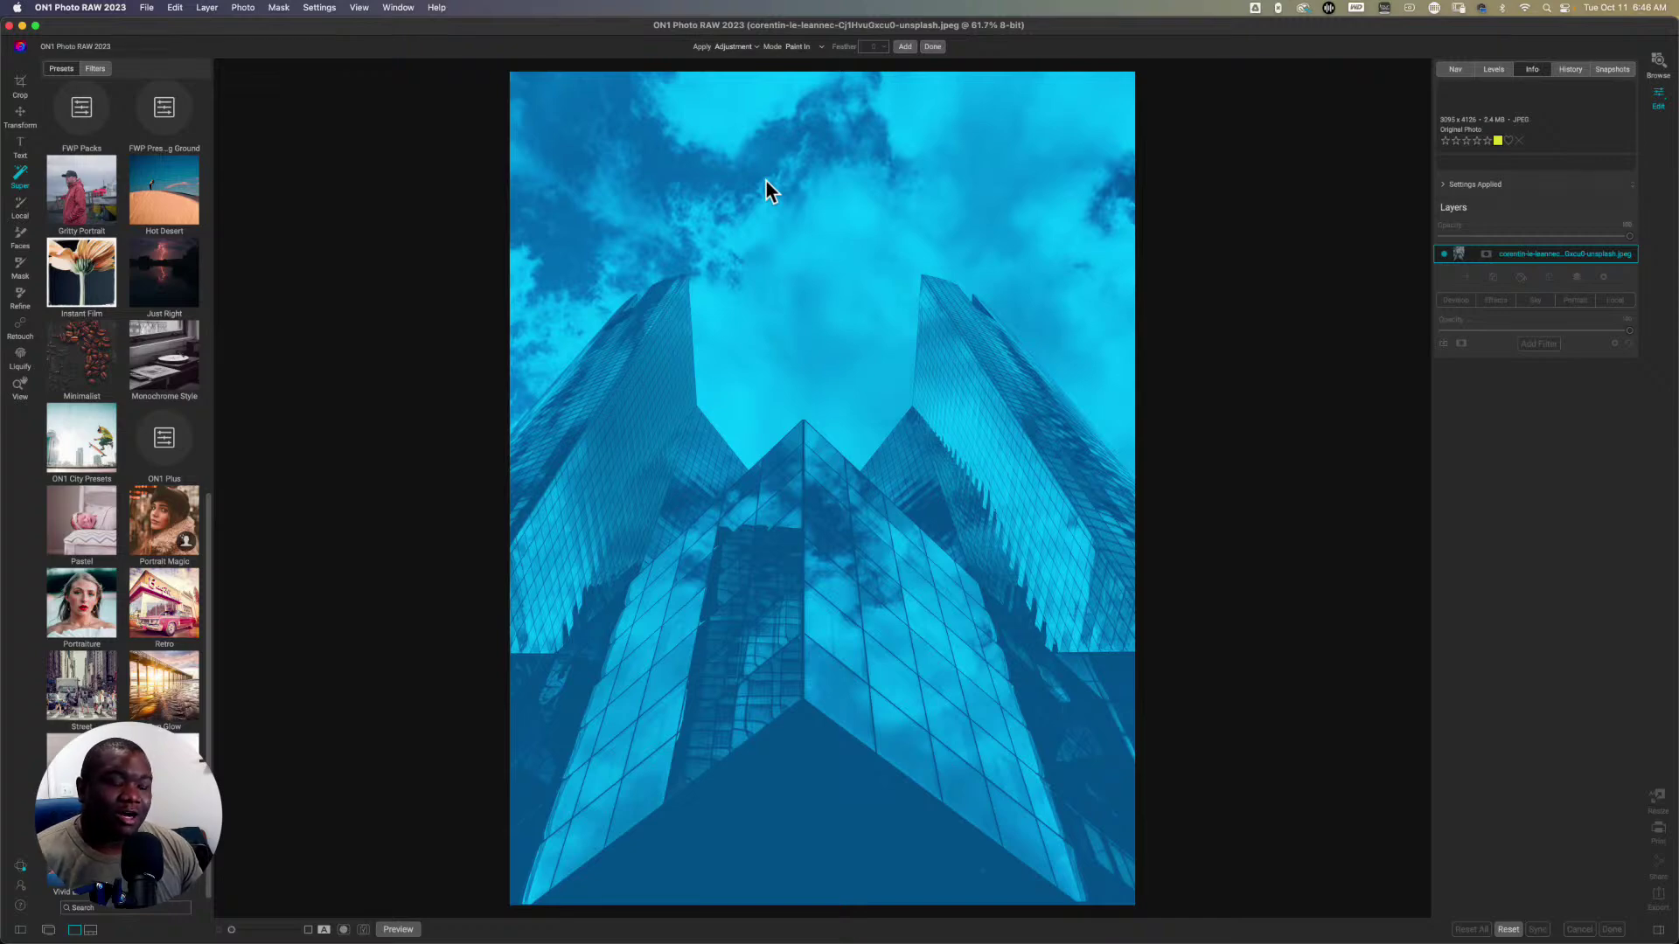
left_click(837, 700, "alt")
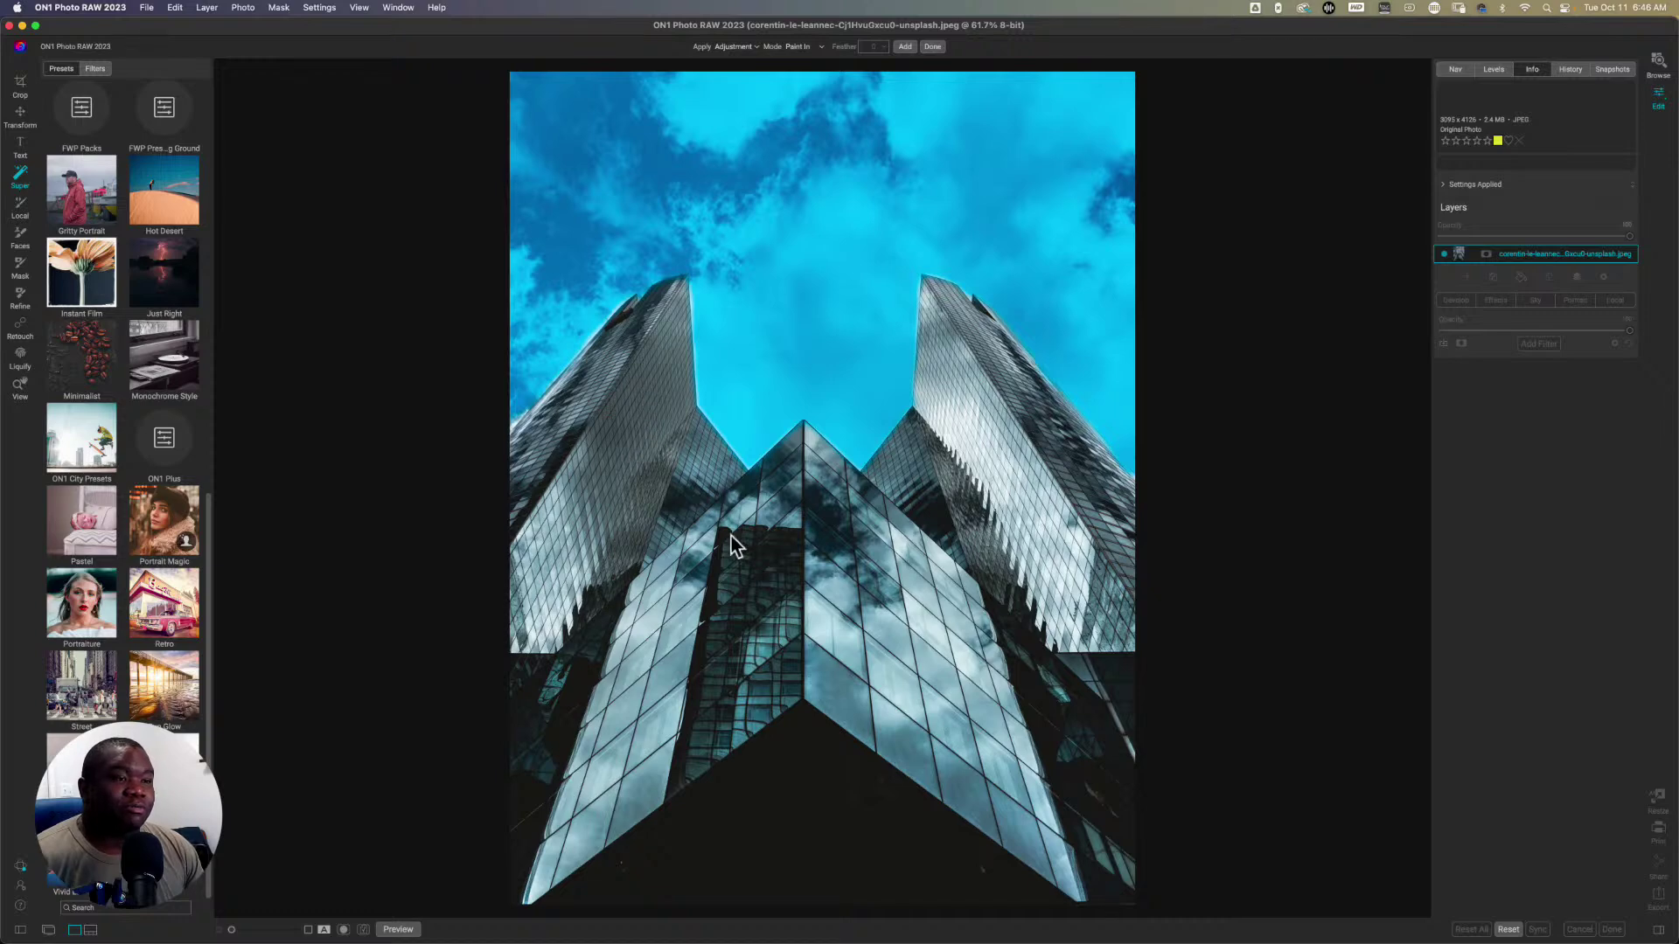
left_click(806, 243)
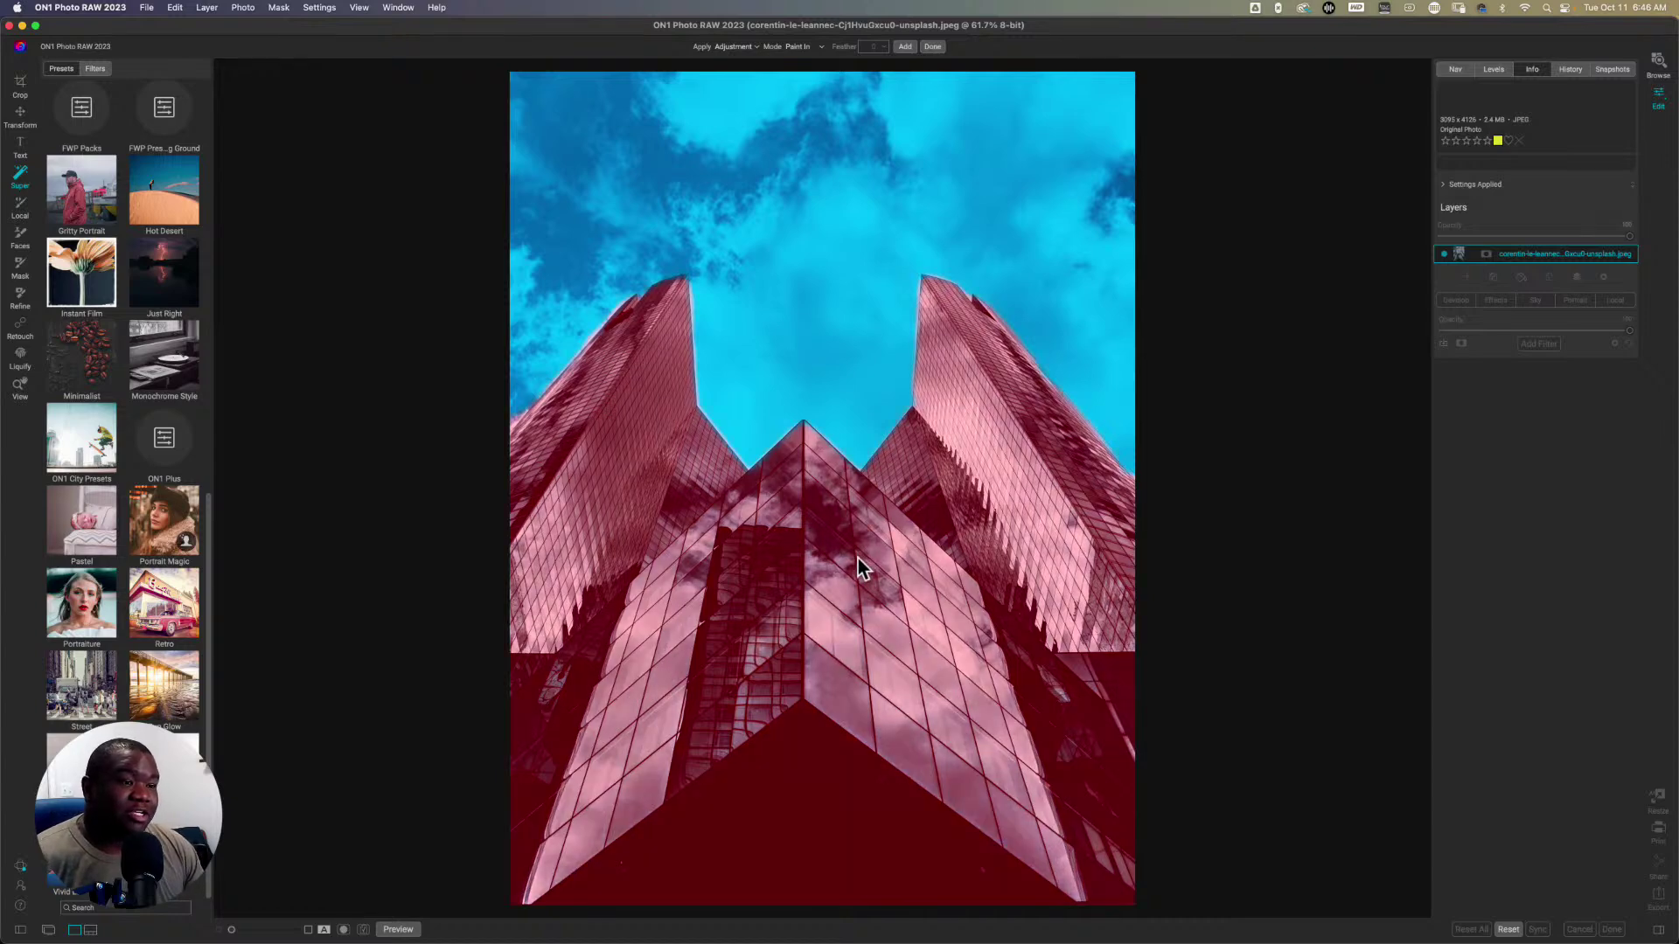
left_click(842, 246)
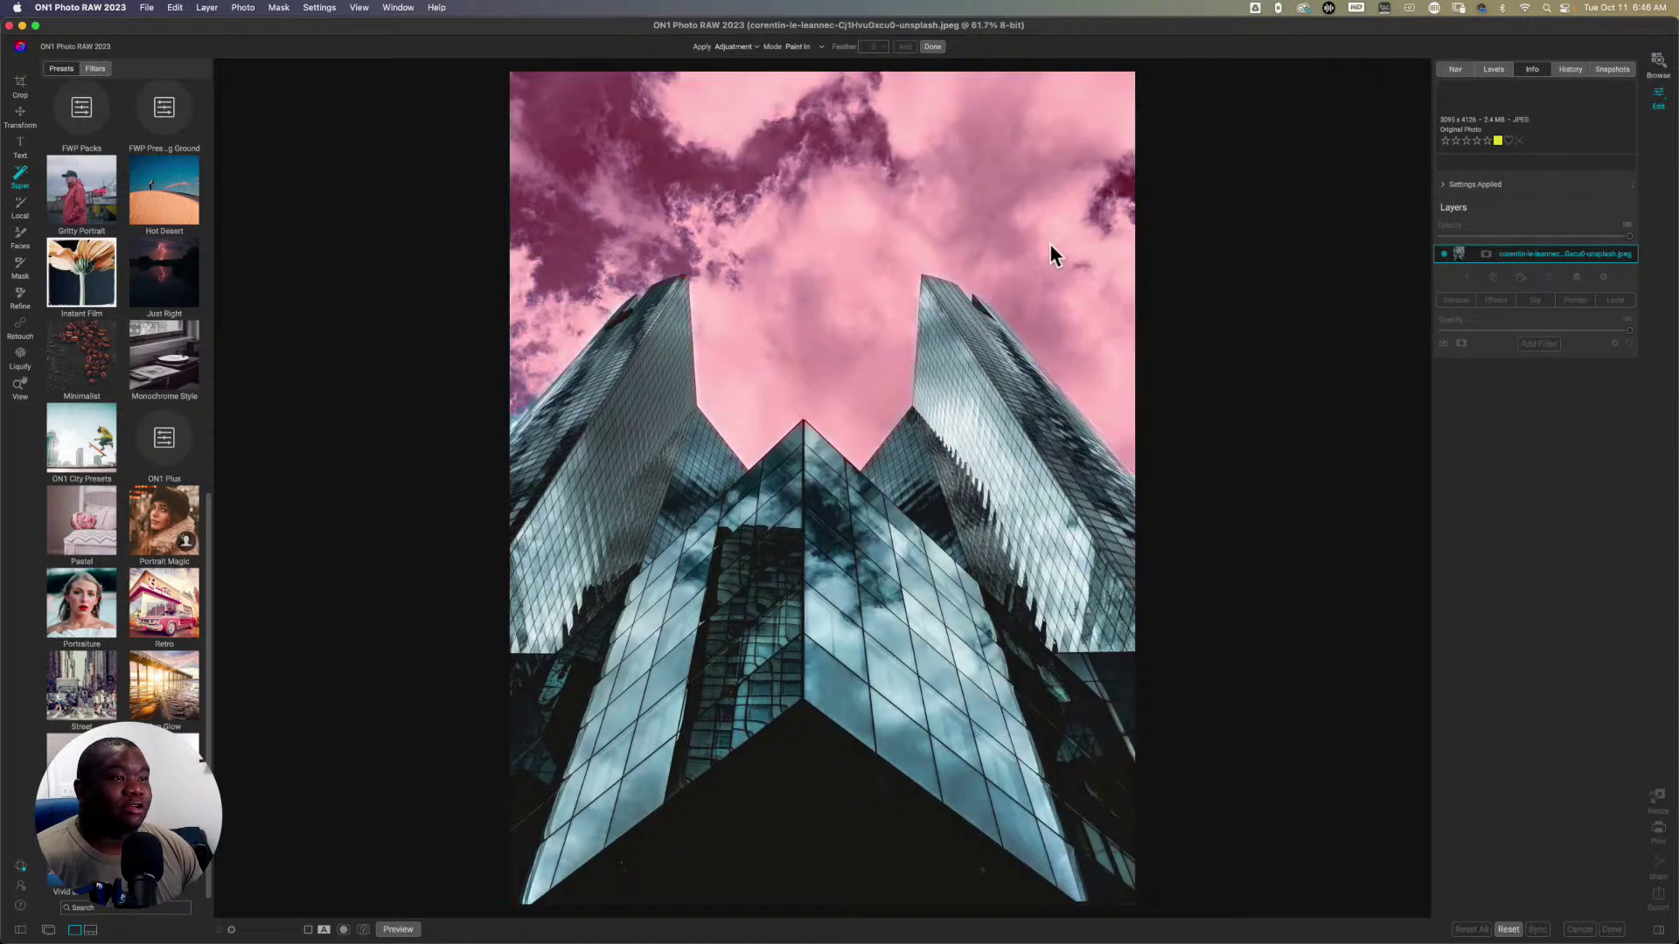
left_click(938, 49)
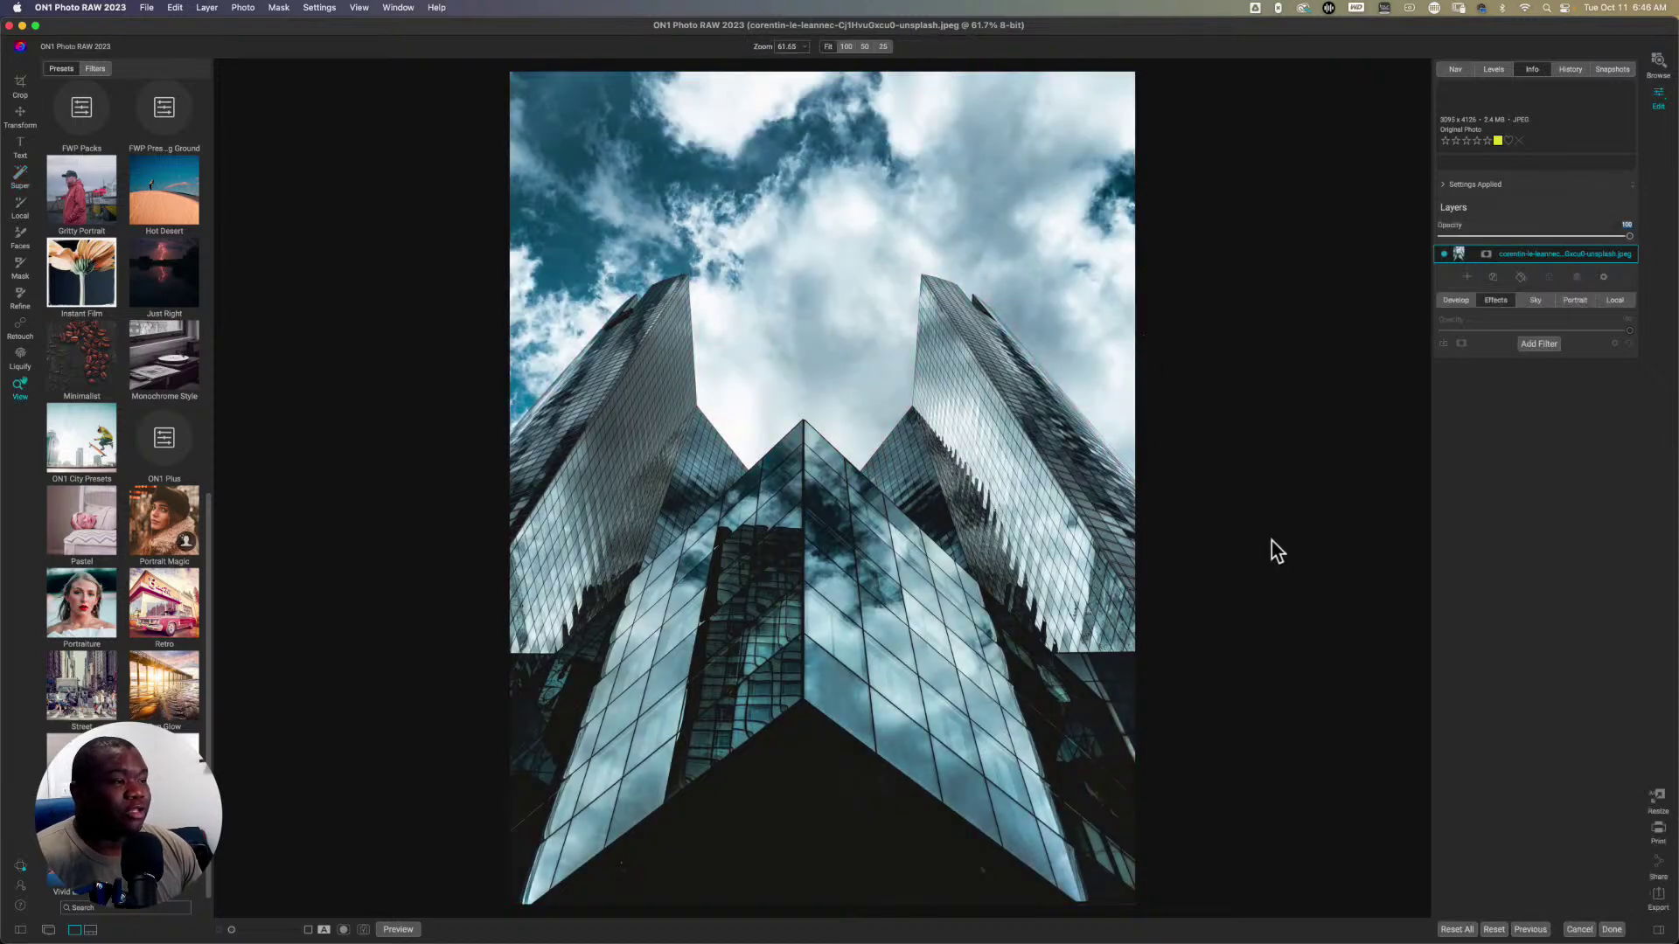
Step: Send the skyscraper photo from ON1 Photo RAW 2023 to the Luminar Neo plug-in
left_click(207, 8)
mouse_move(243, 201)
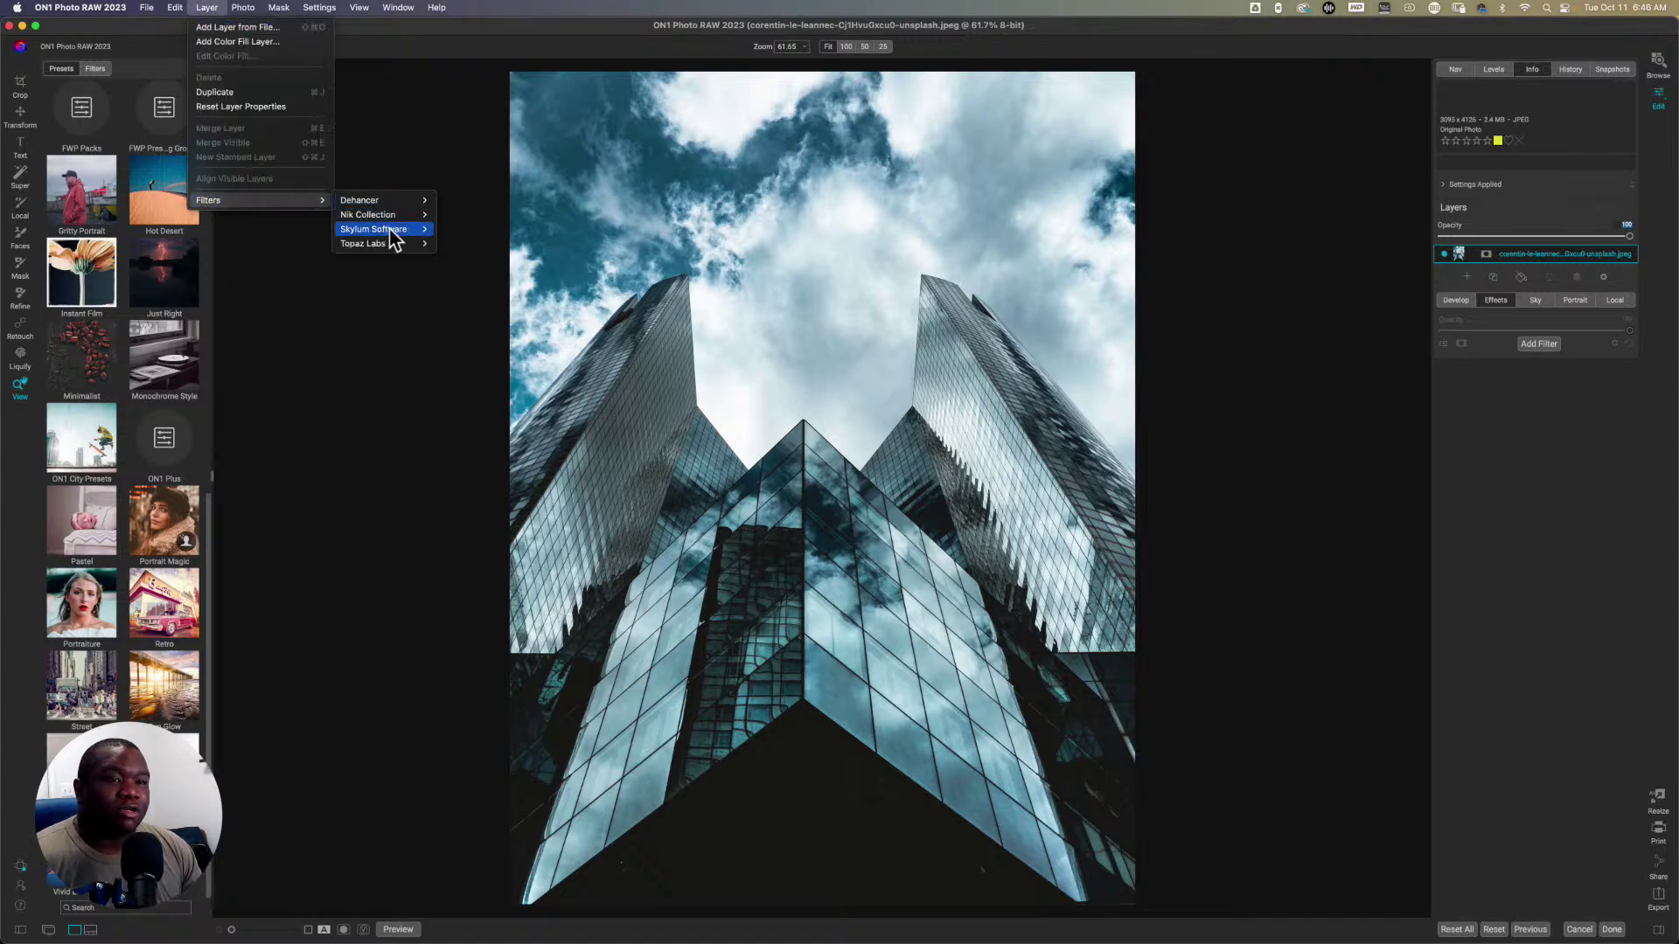
mouse_move(385, 230)
left_click(481, 243)
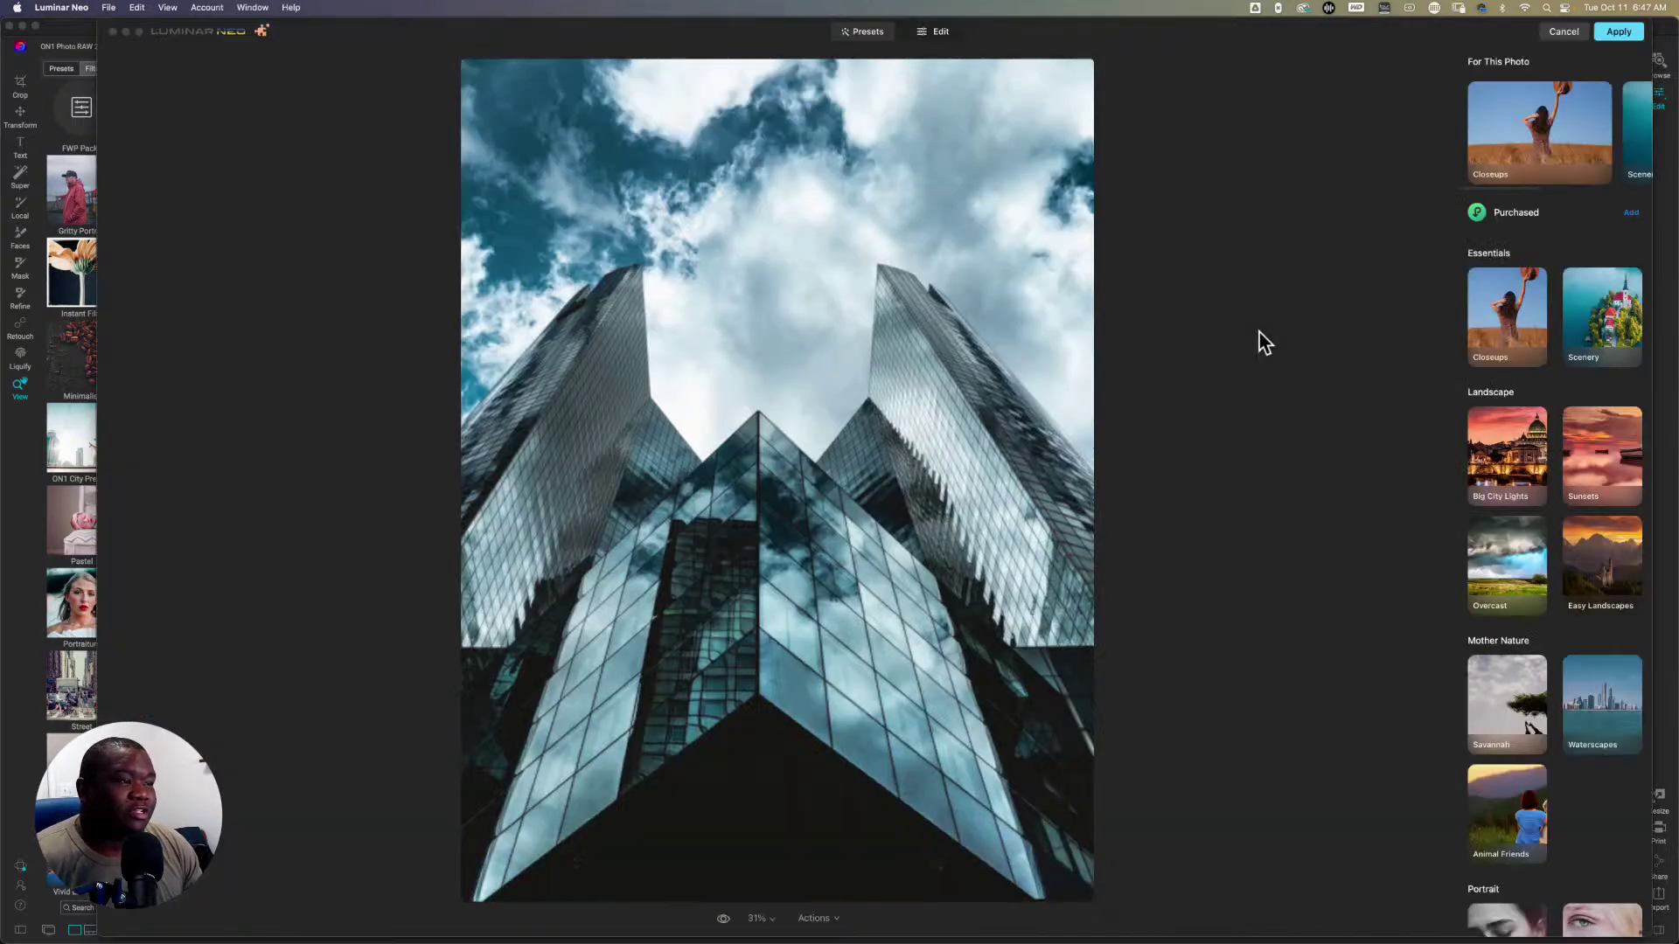
Step: Run Mask AI for the Develop tool on the skyscraper photo and show the Sky and Architecture masks
left_click(942, 35)
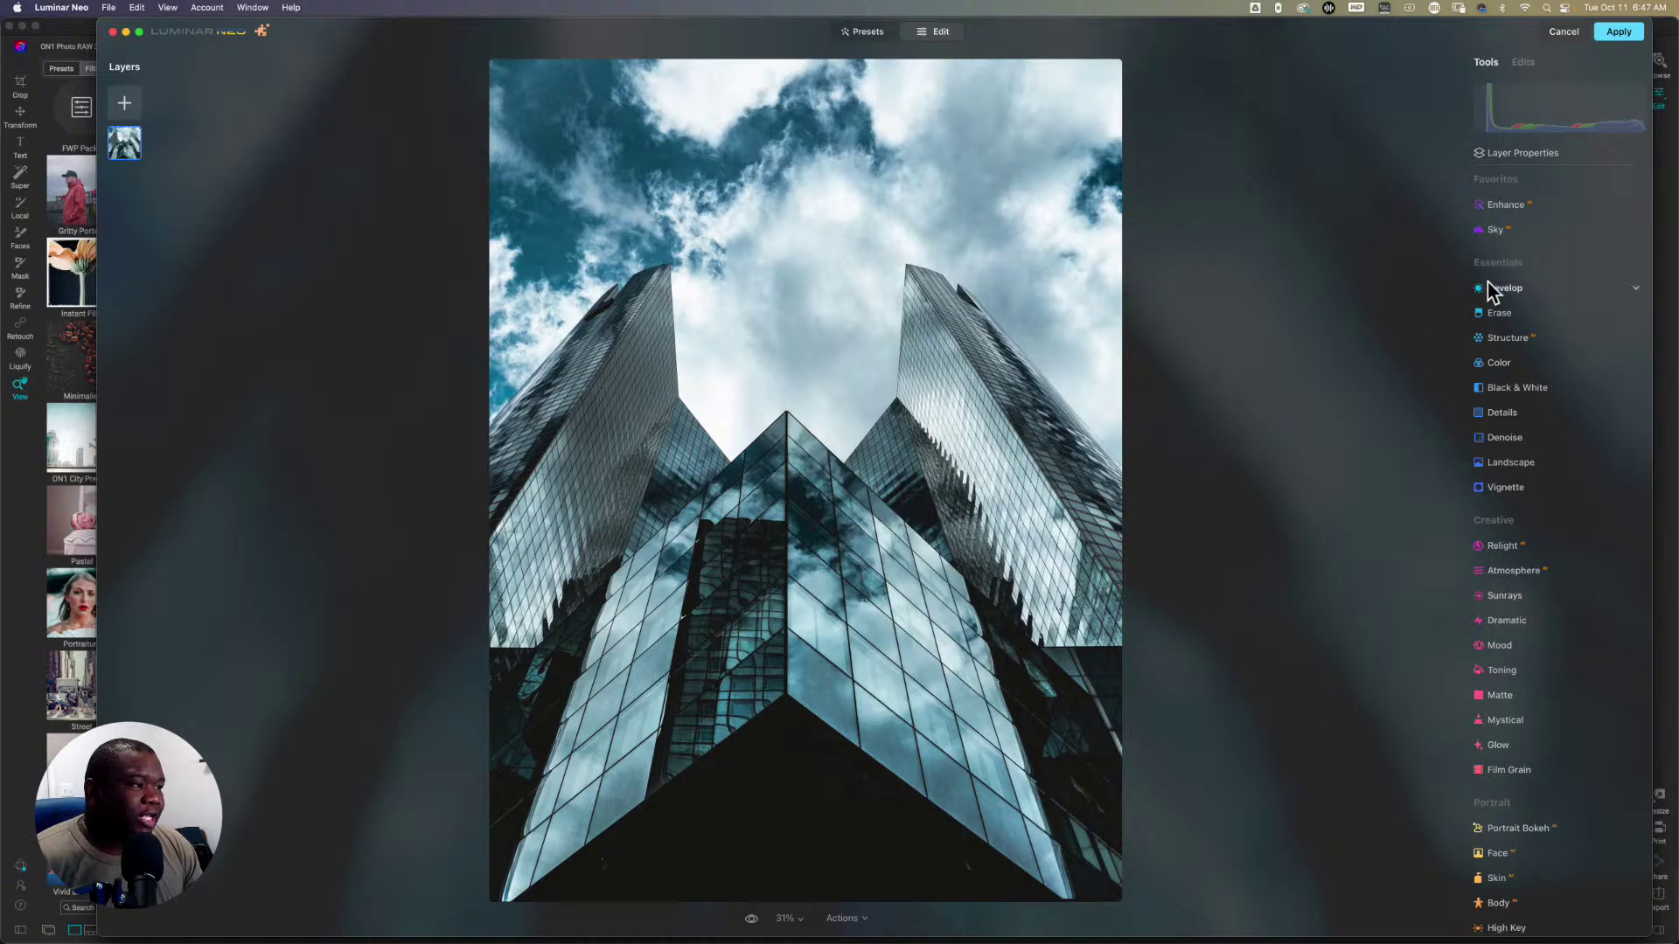
left_click(1523, 289)
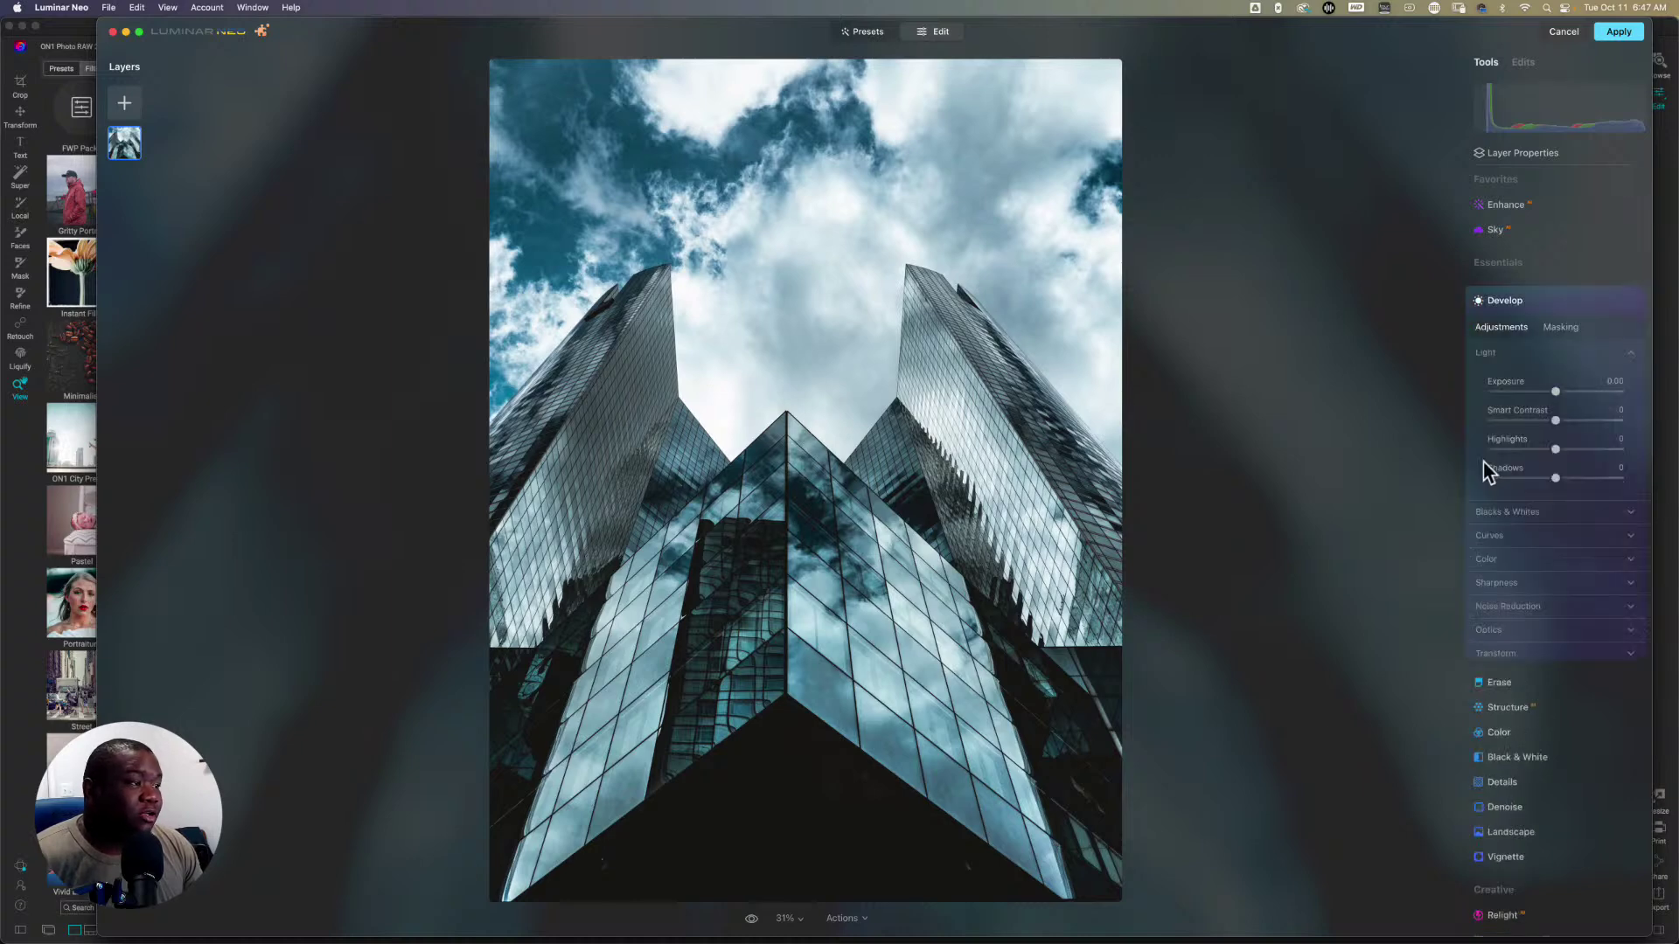
left_click(1550, 327)
left_click(1510, 415)
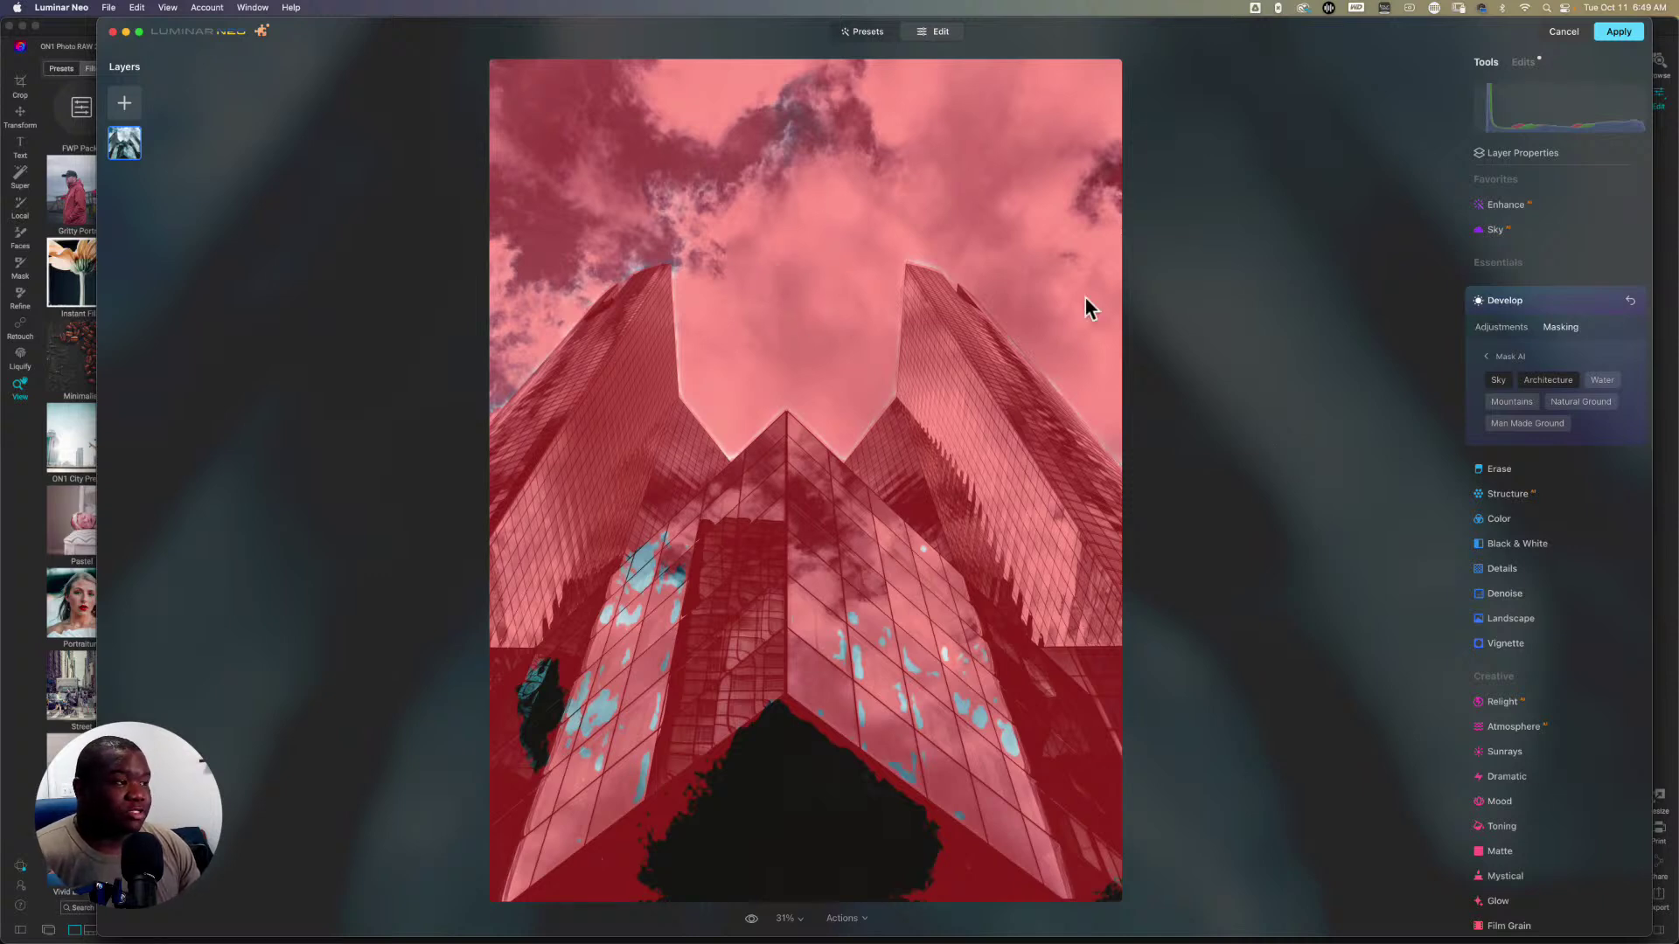
Step: Turn off the Sky mask, check the ground masks, and inspect the Mountains mask at 100% before fitting the photo to the screen
left_click(1504, 381)
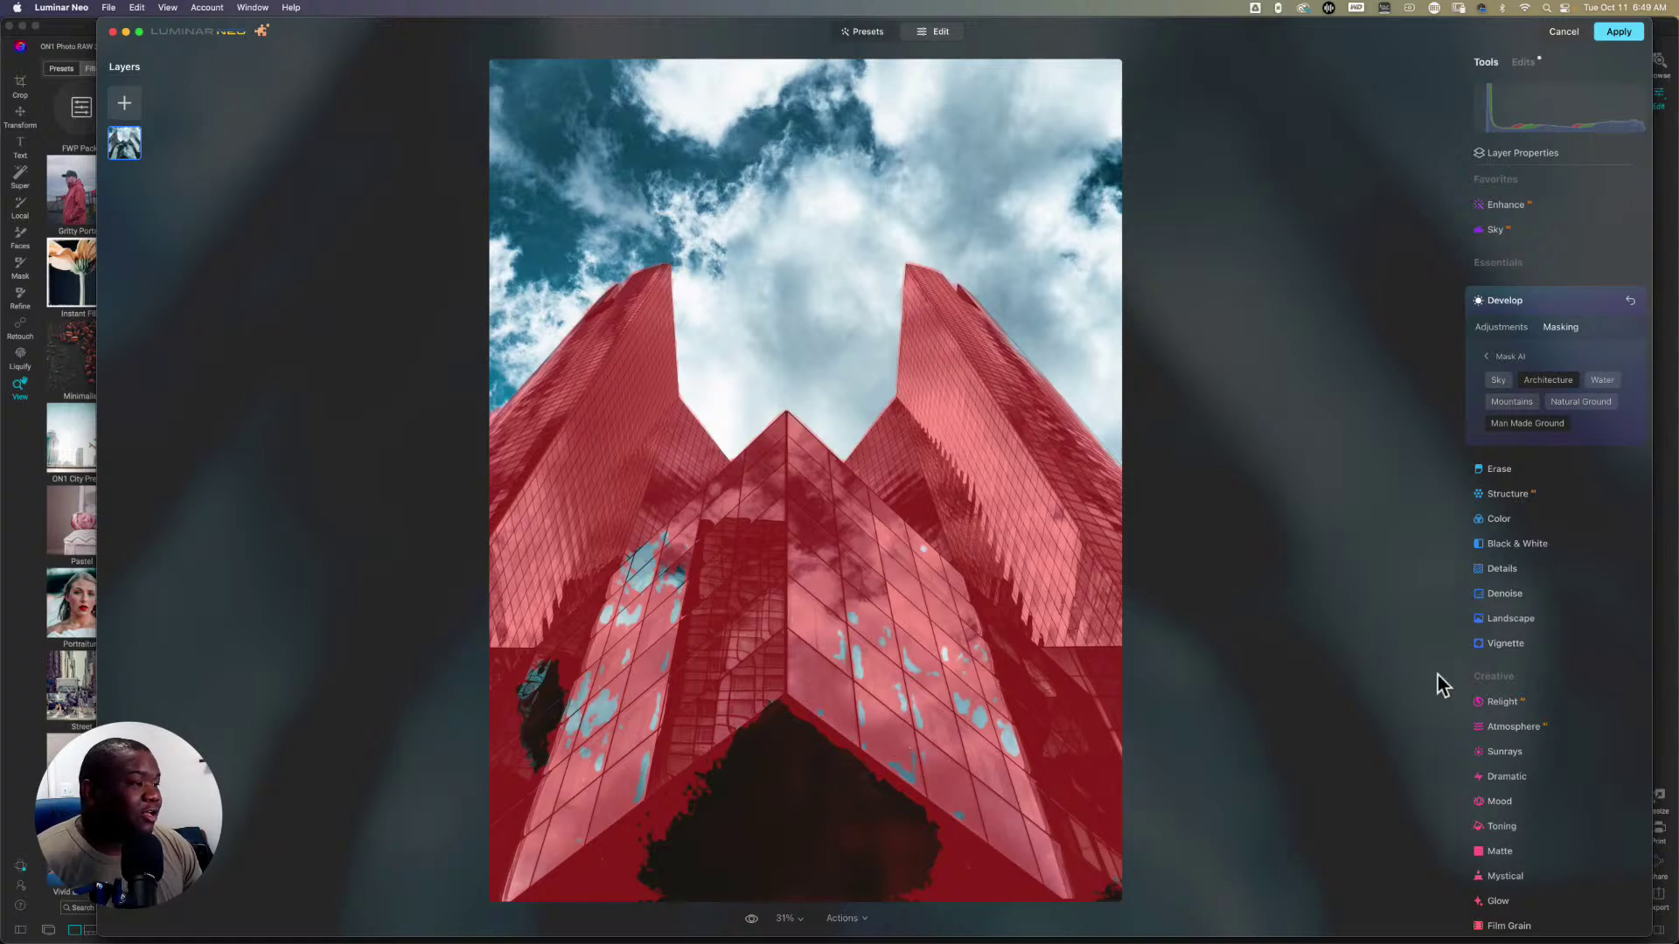
left_click(1583, 405)
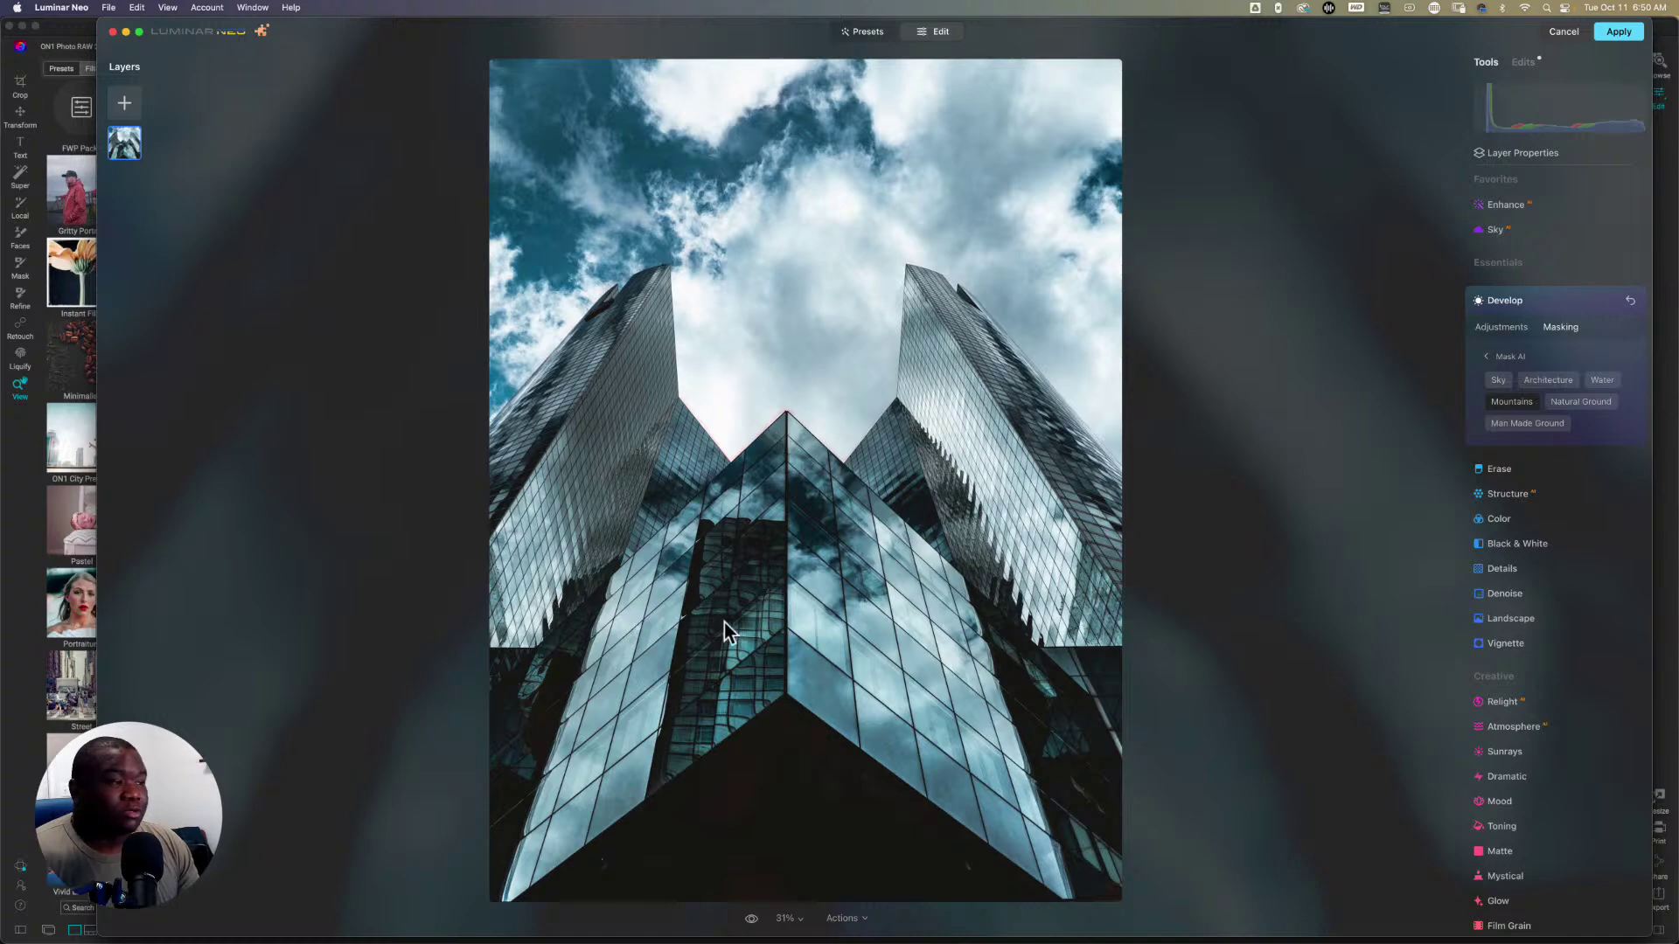
left_click(791, 919)
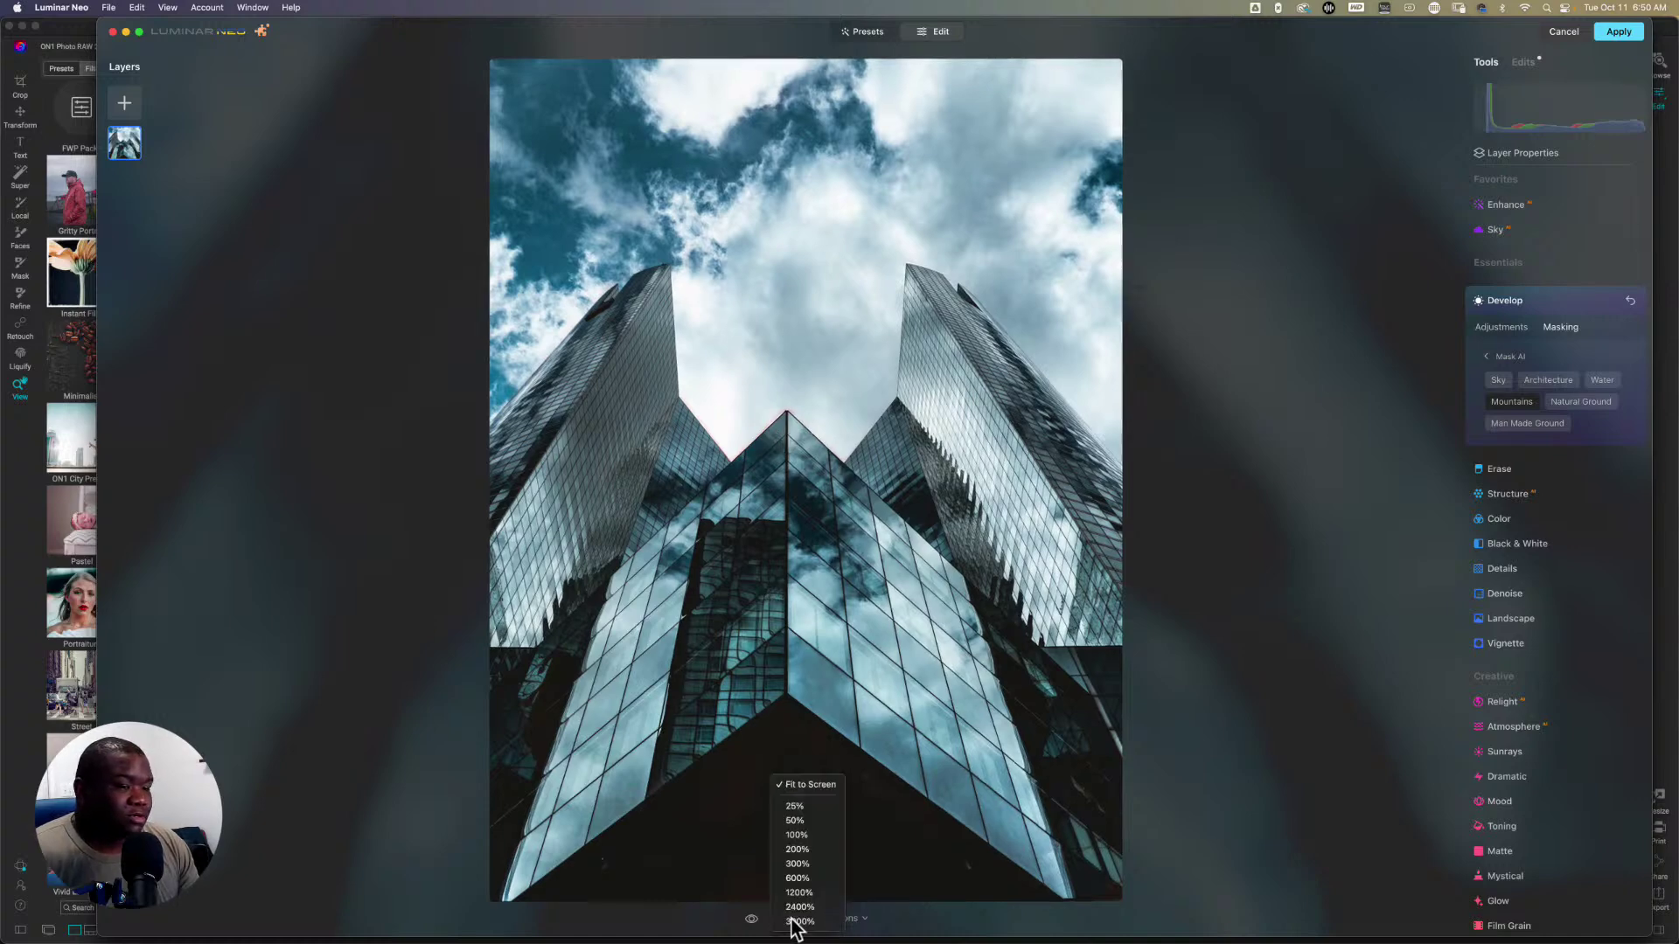
left_click(803, 838)
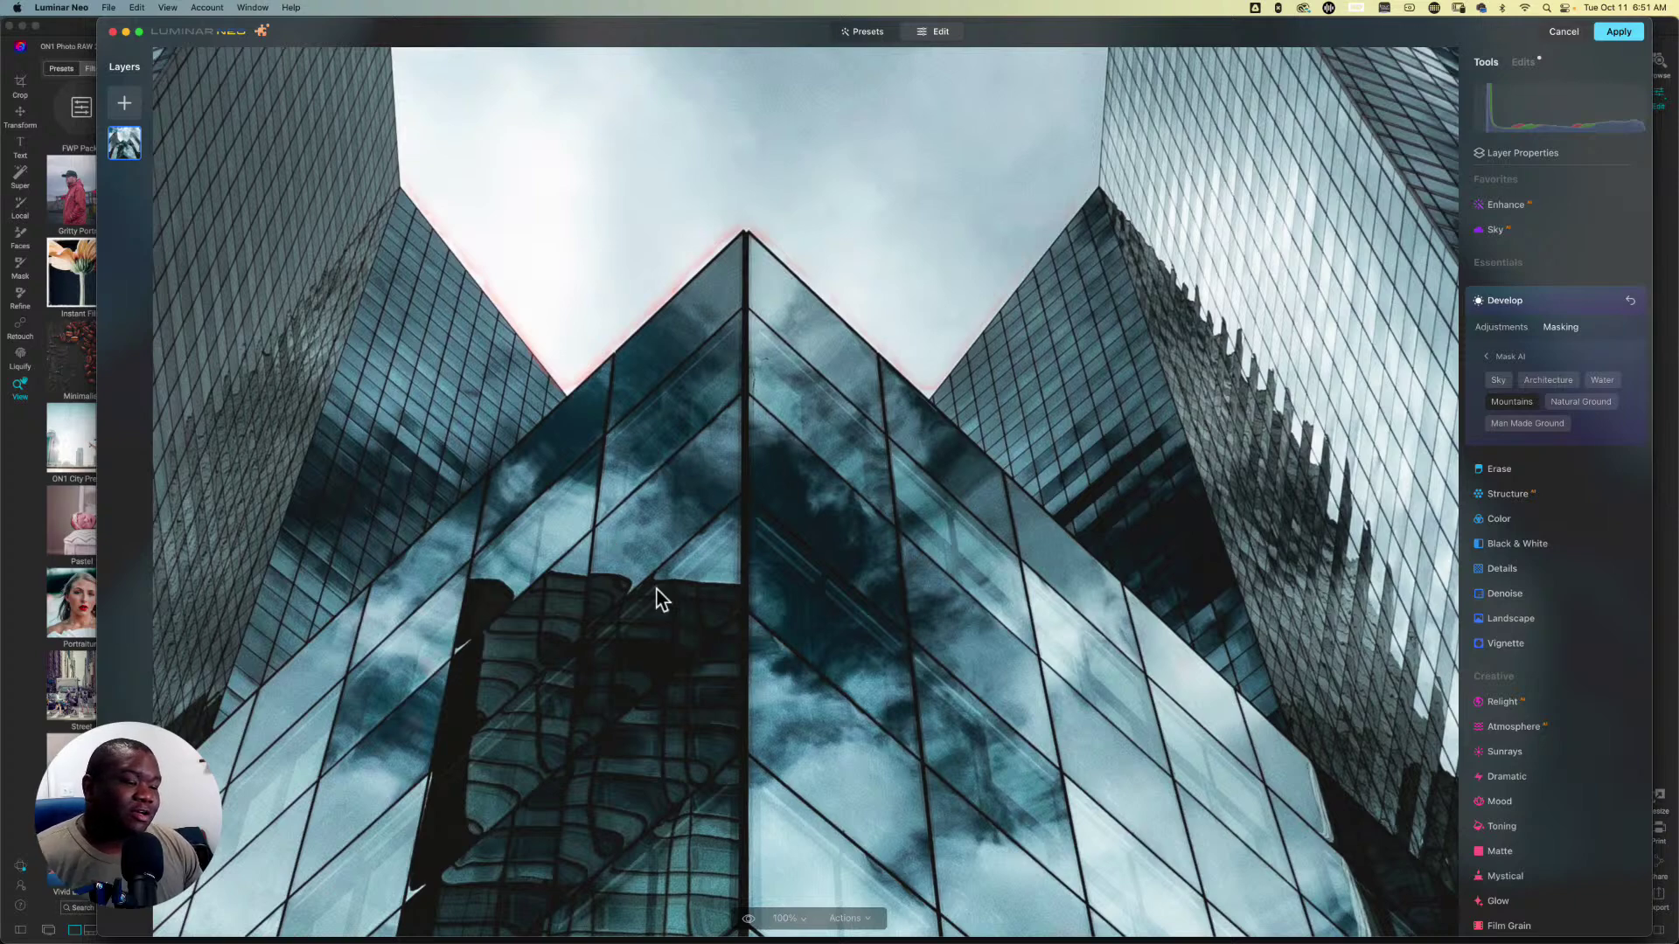
left_click(808, 927)
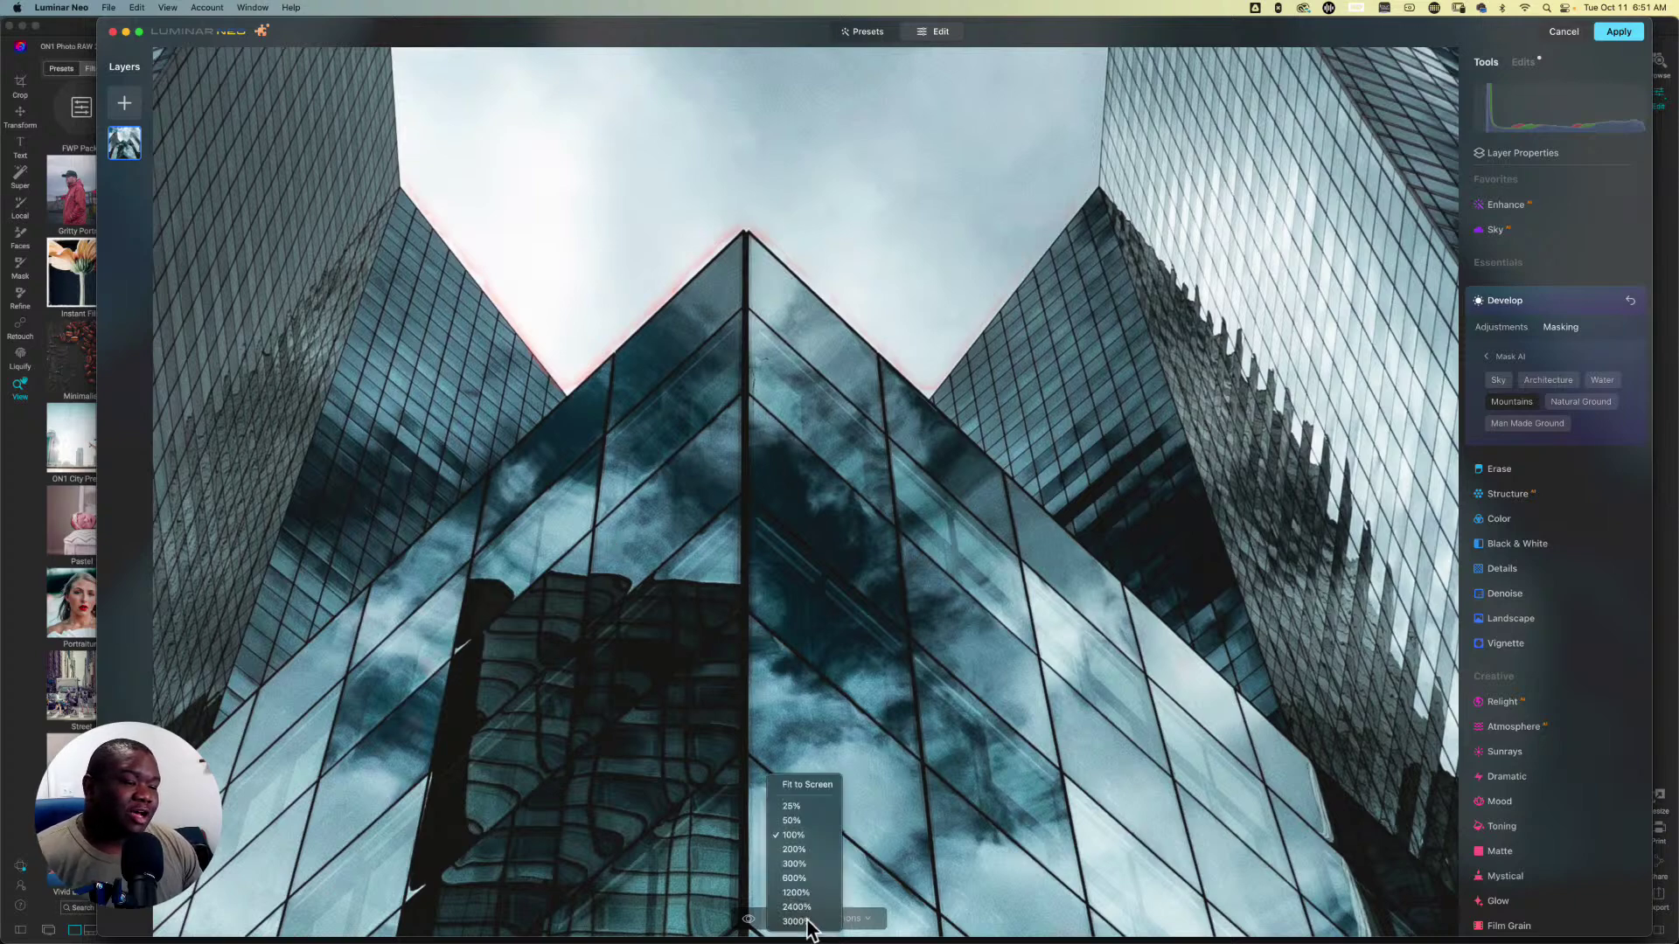
left_click(801, 786)
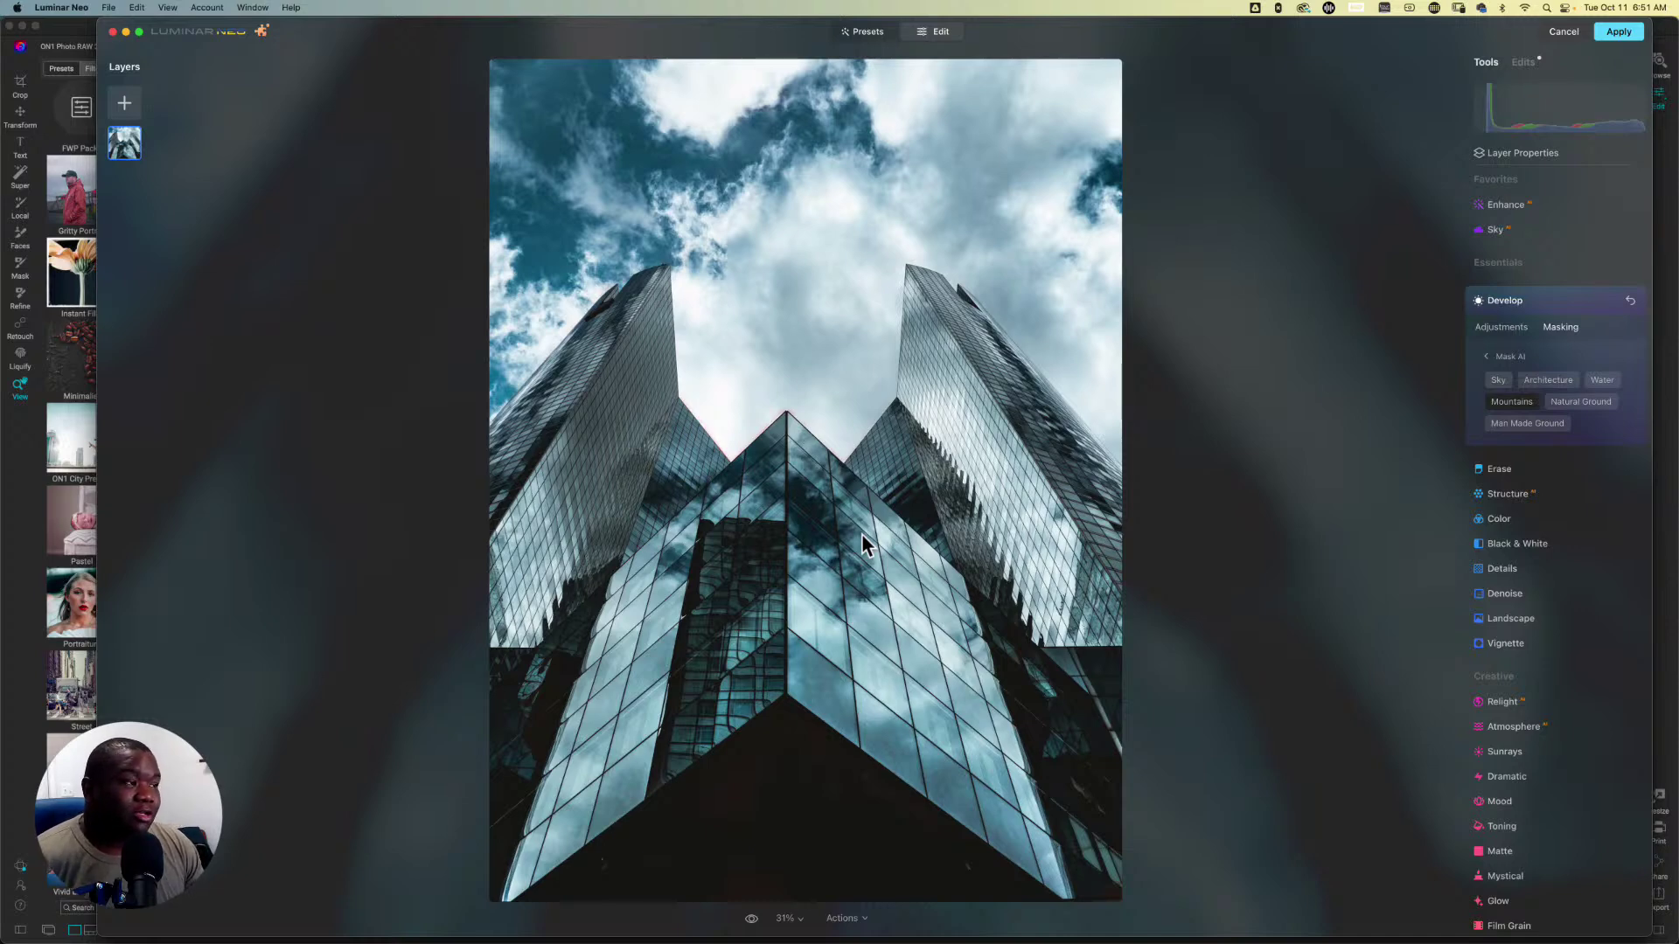
Step: Show the Sky mask alone on the skyscraper photo, and quit the Luminar Neo plug-in, discarding all changes
left_click(1499, 380)
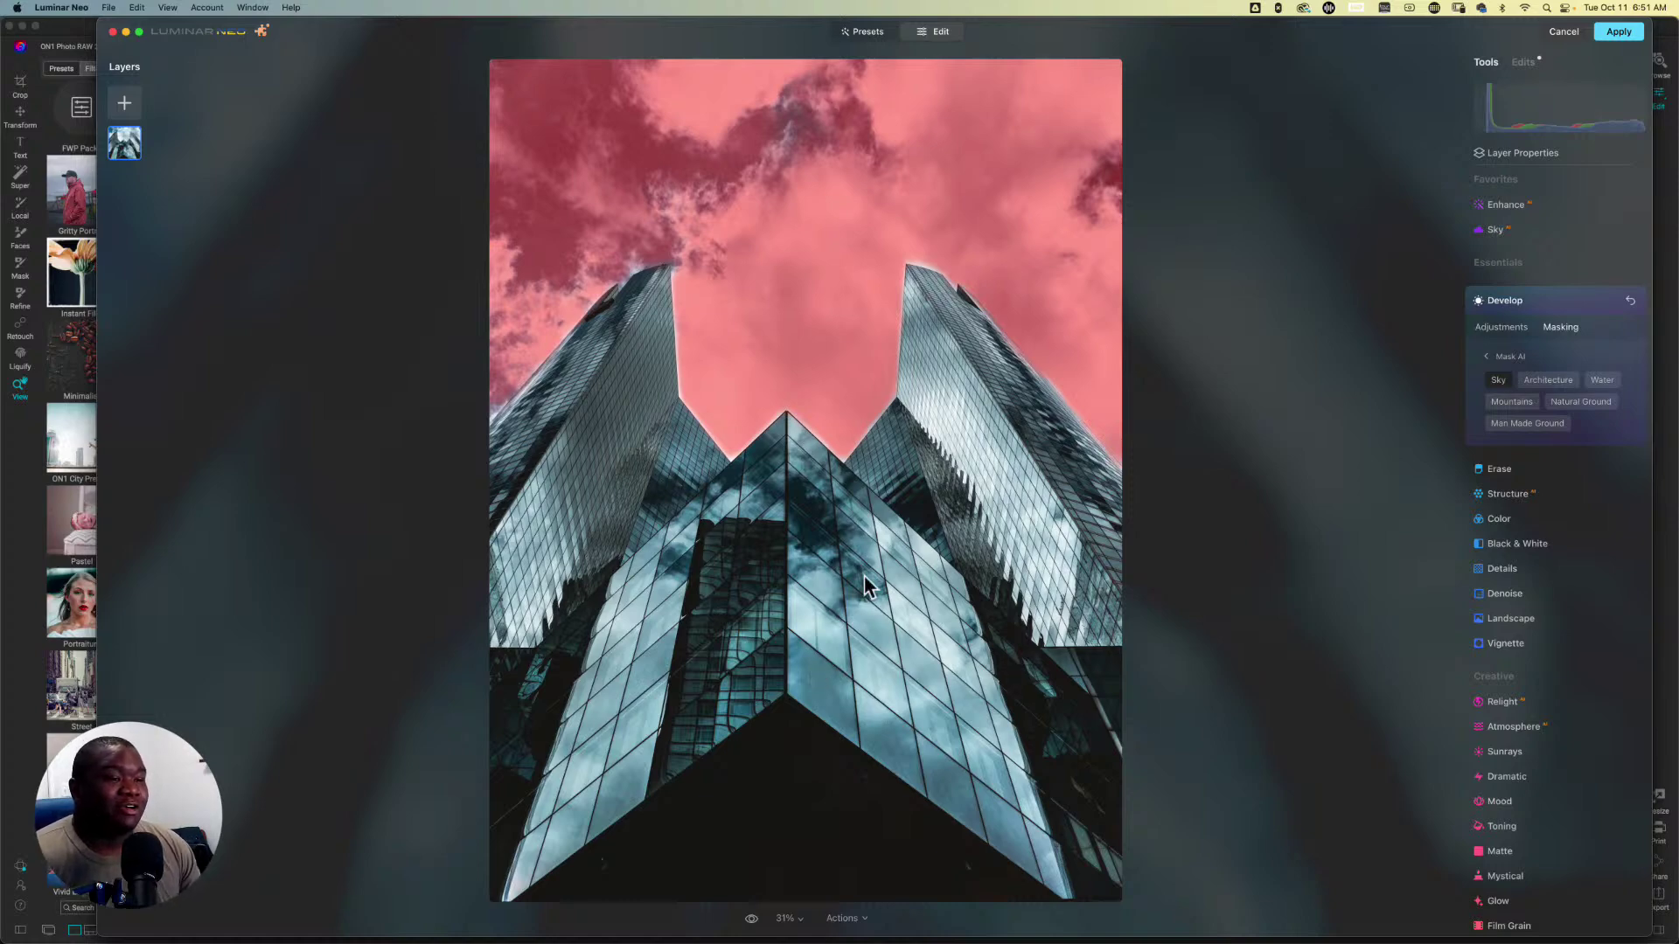
left_click(1562, 33)
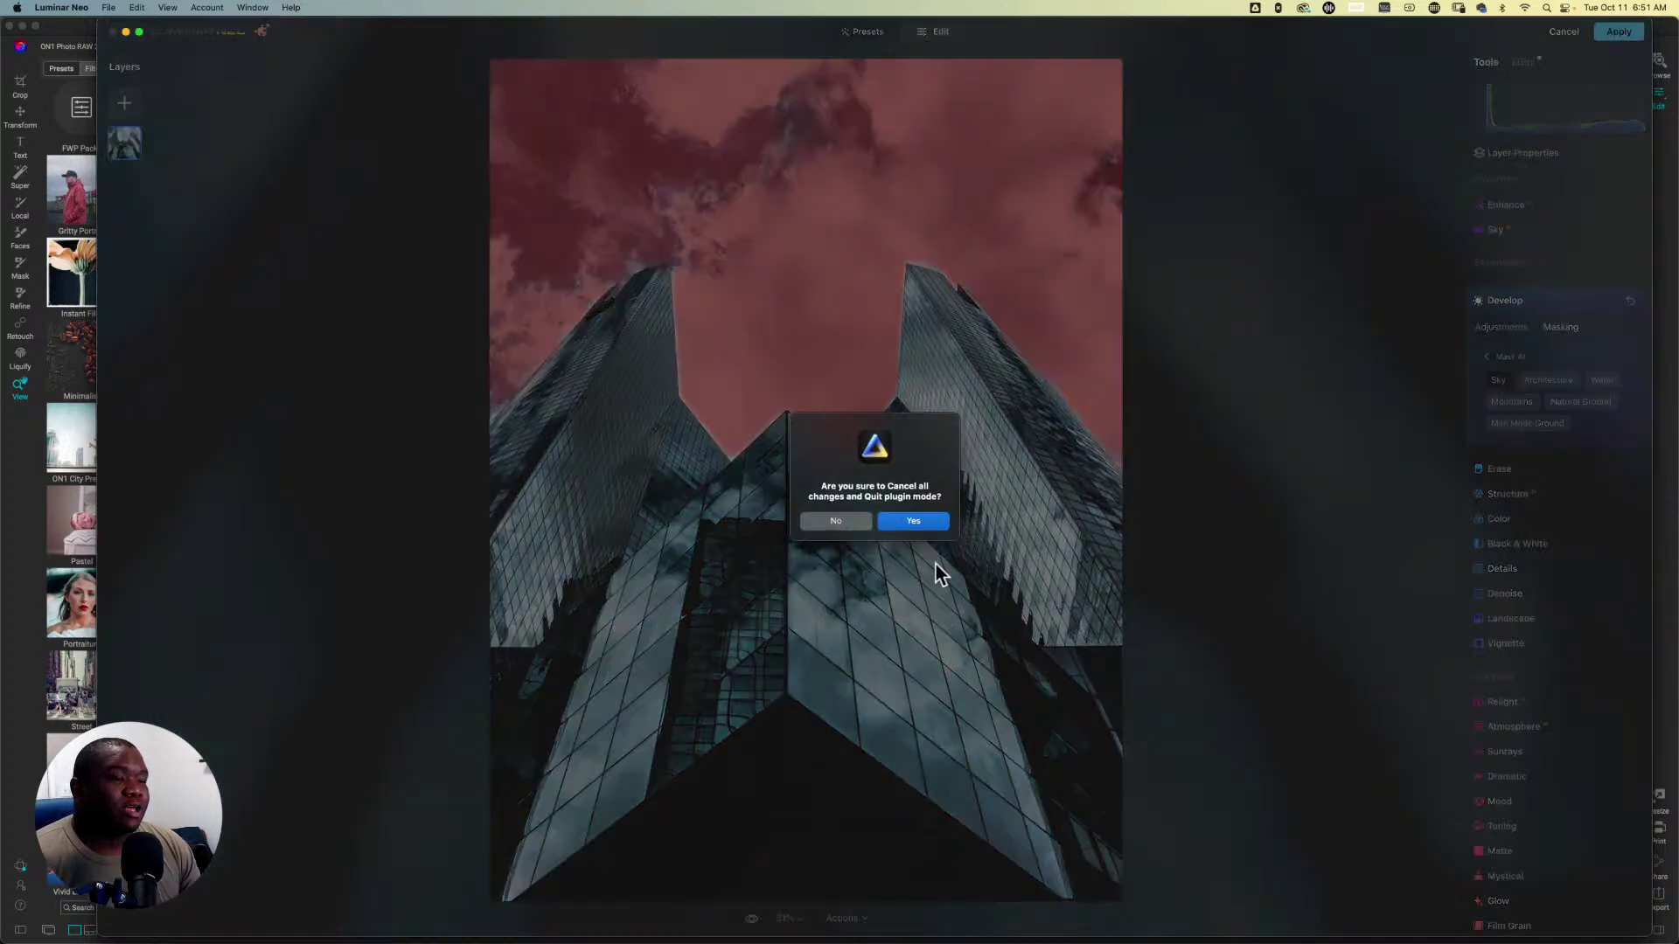
left_click(922, 525)
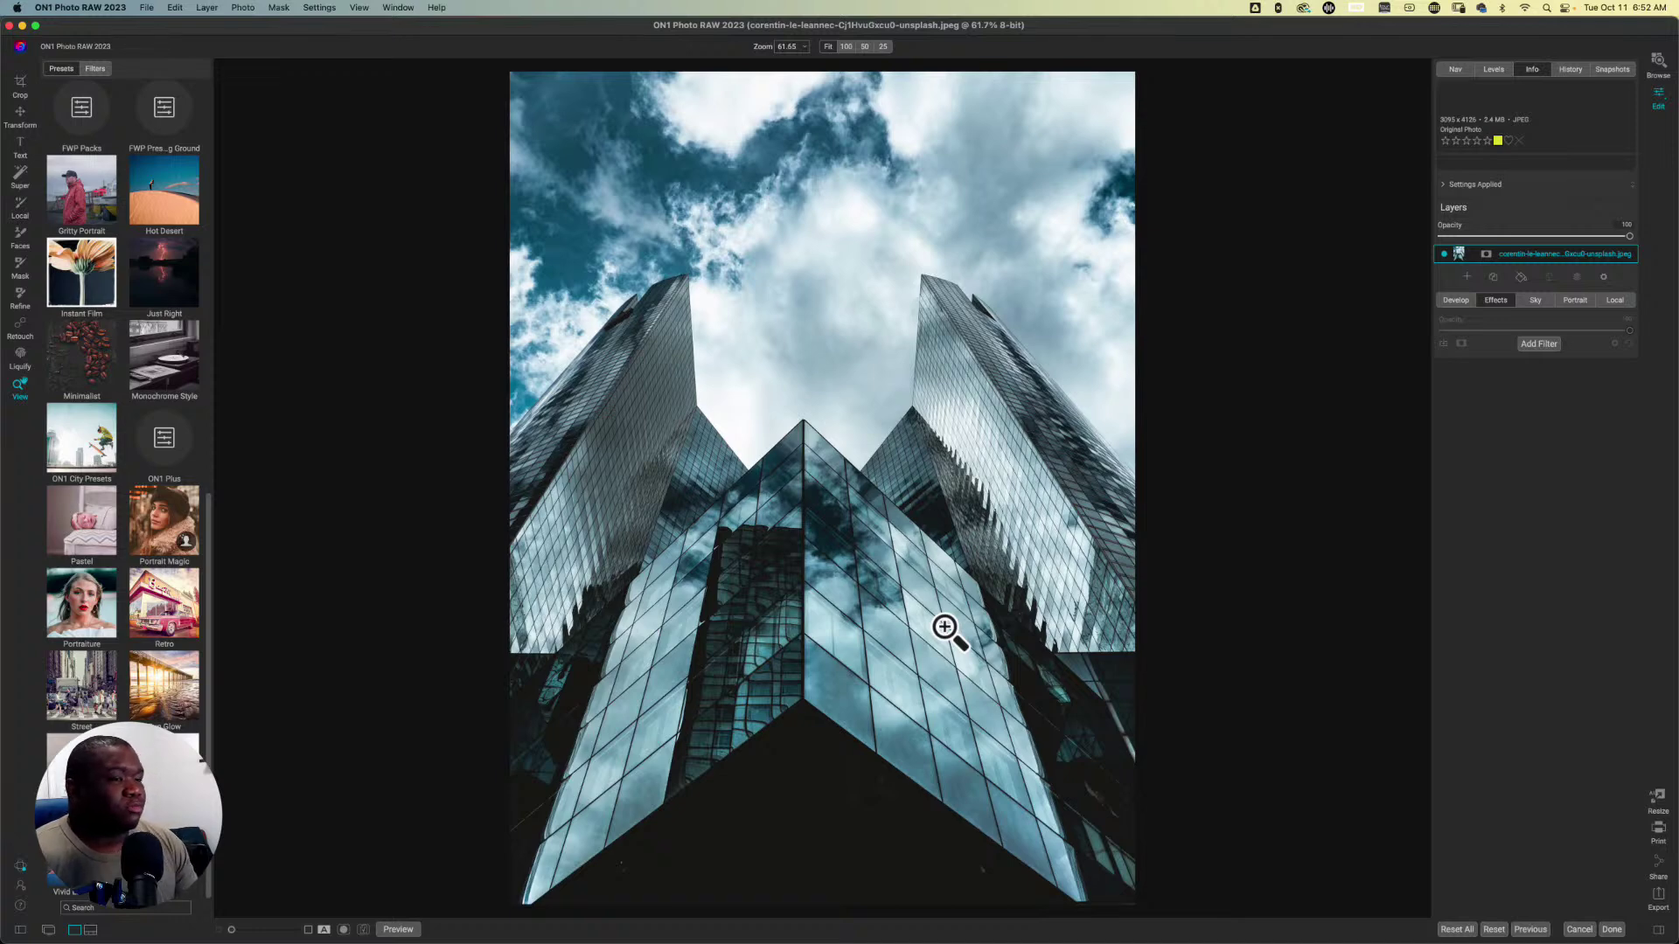
Step: Cancel editing of the skyscraper photo in ON1 Photo RAW 2023 and open the yellow van desert road photo for editing
left_click(1580, 930)
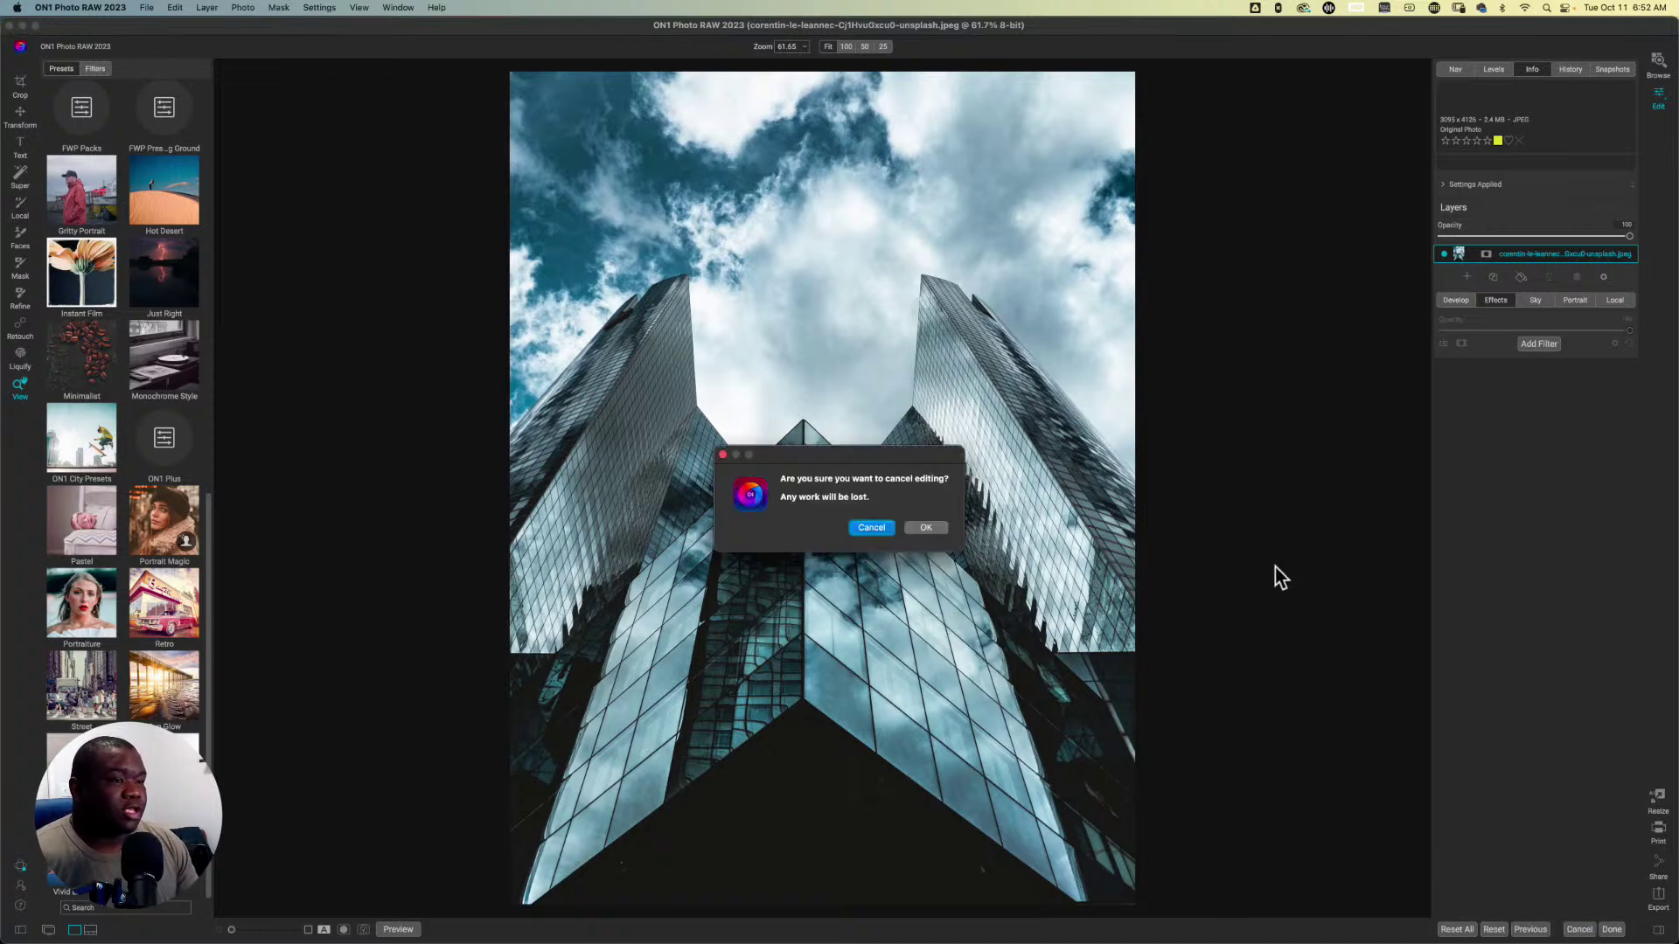
left_click(920, 526)
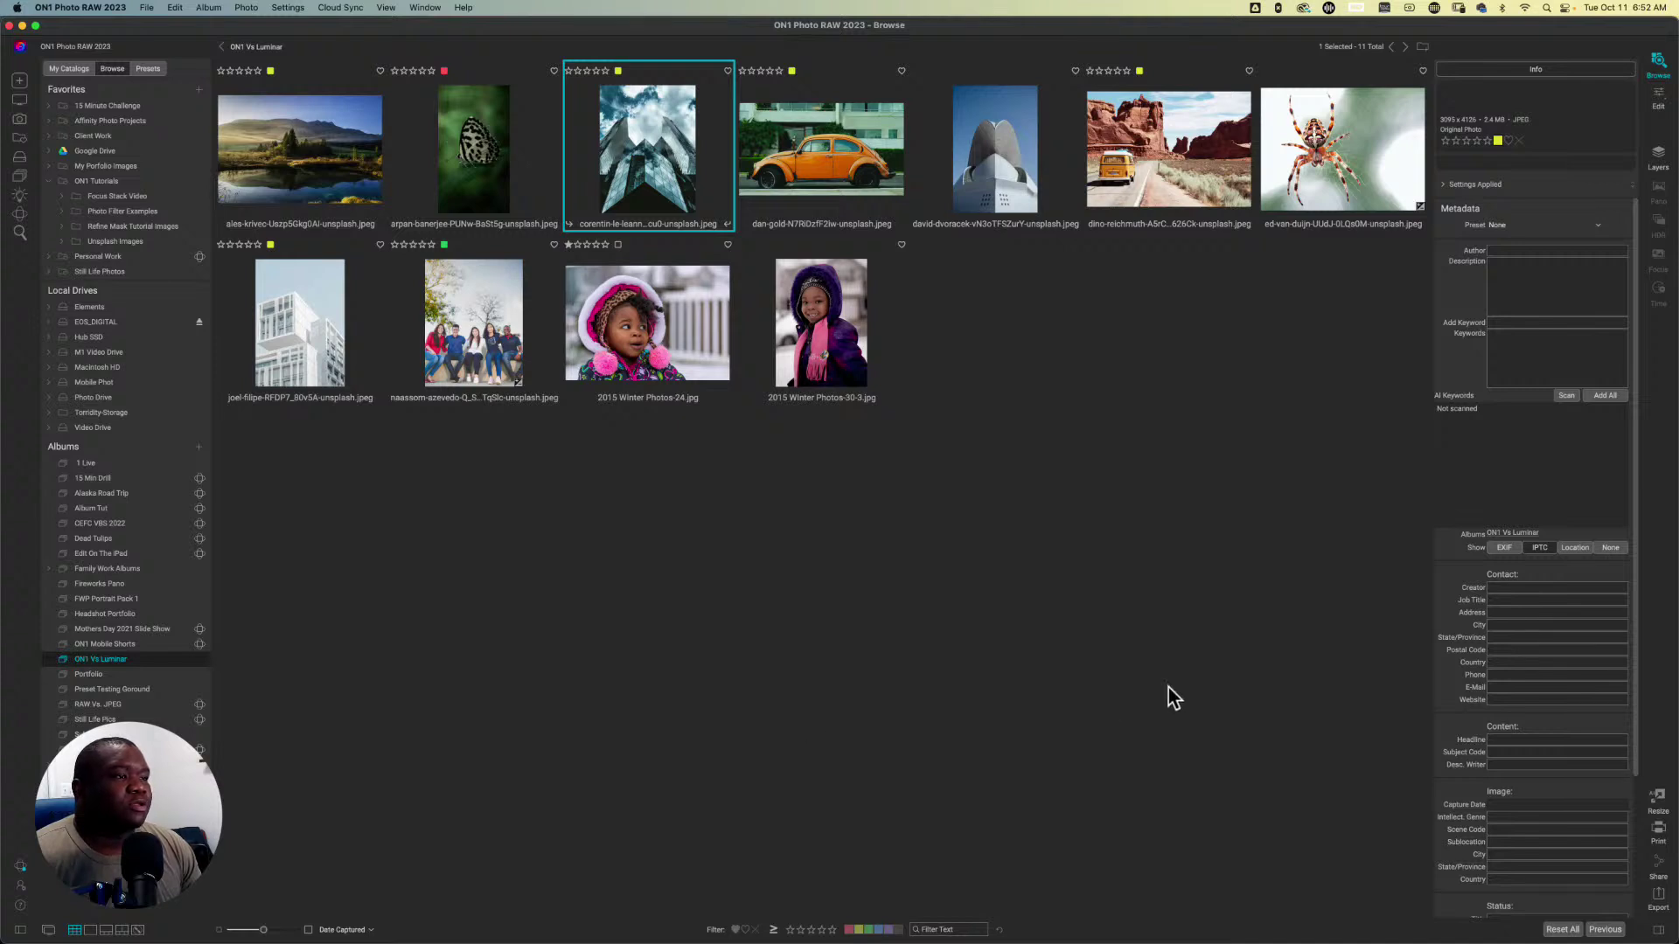
left_click(1183, 159)
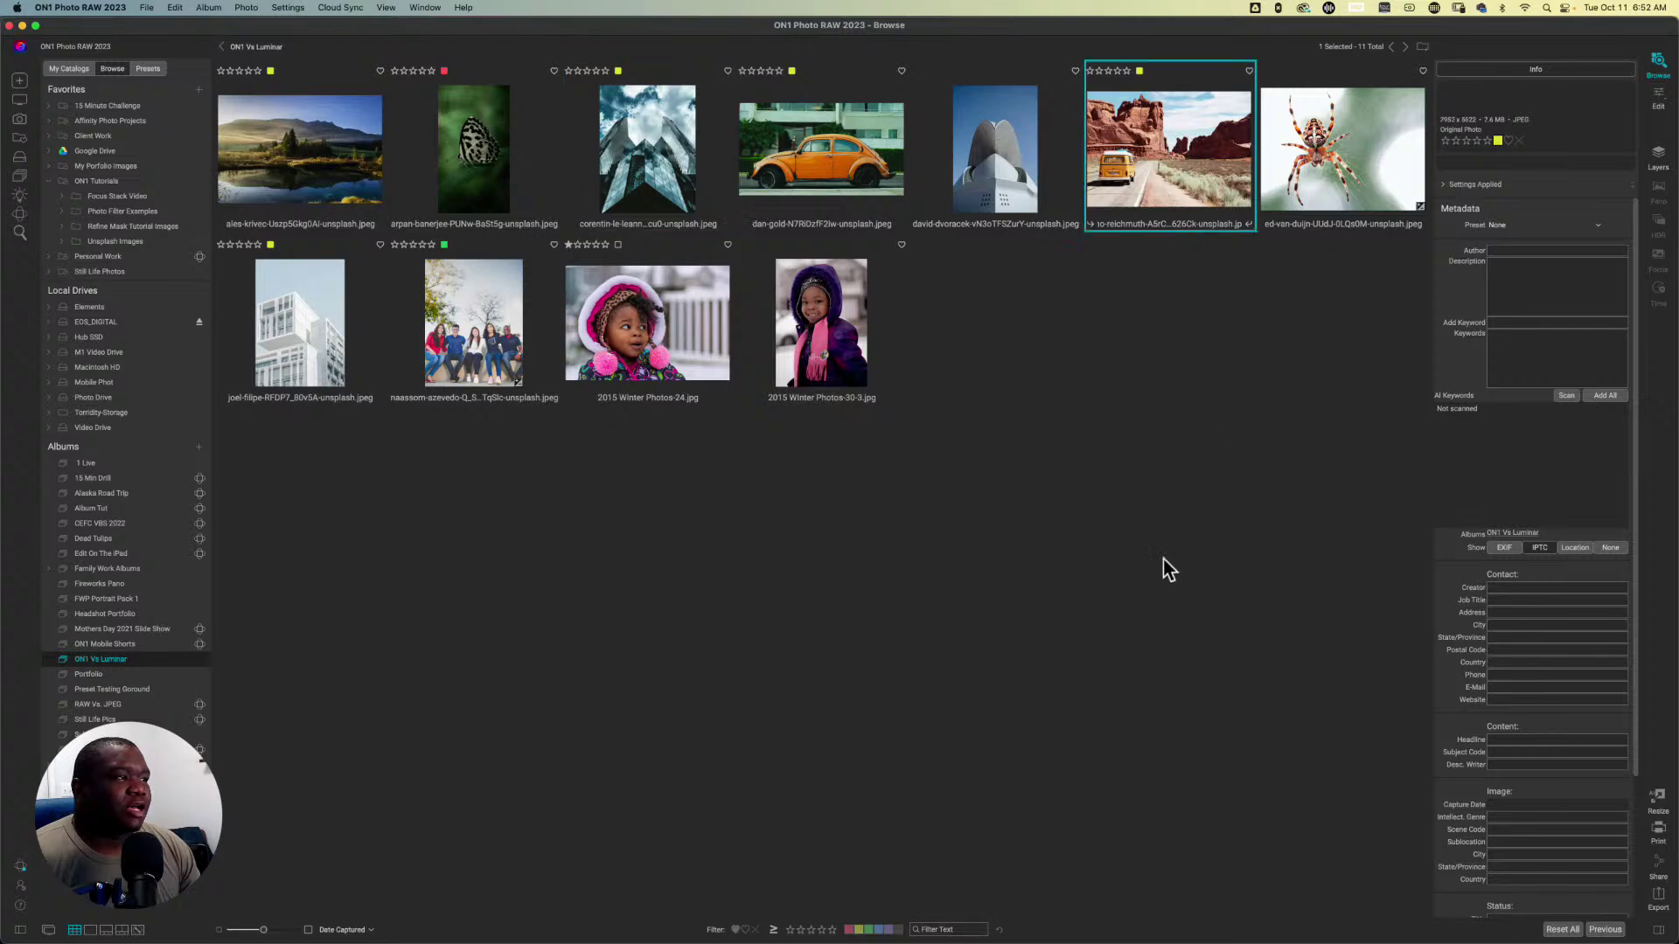
left_click(1659, 98)
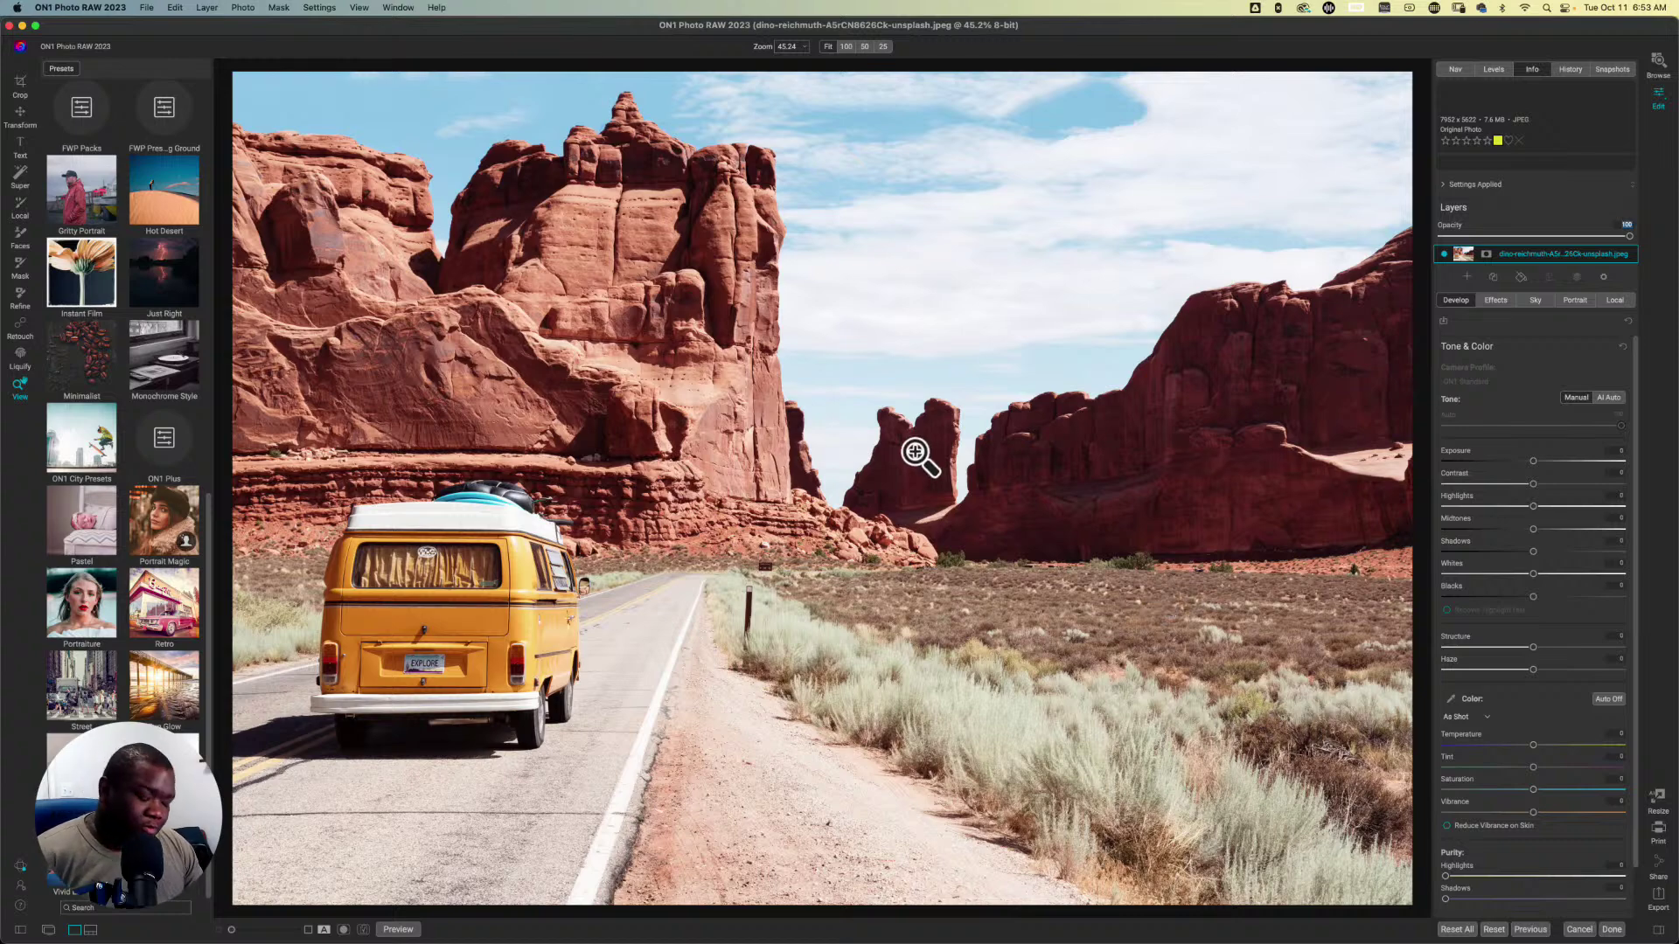
Step: Test Super Select on the road and the surrounding landscape, and deselect the road region
key("w")
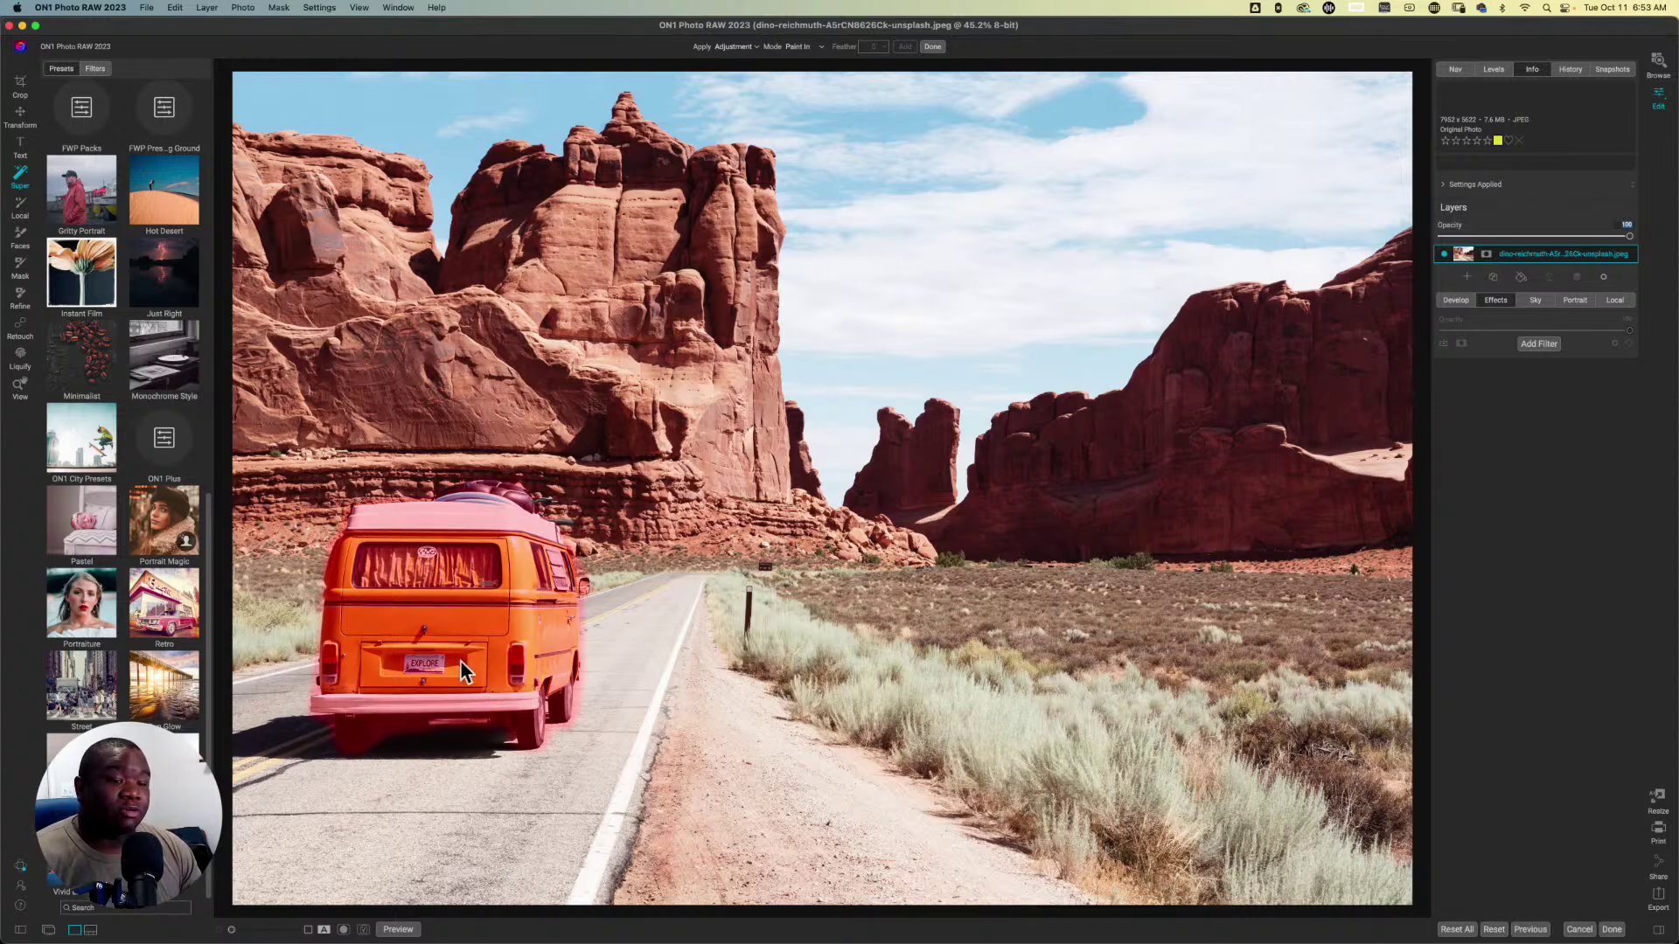
left_click(609, 755)
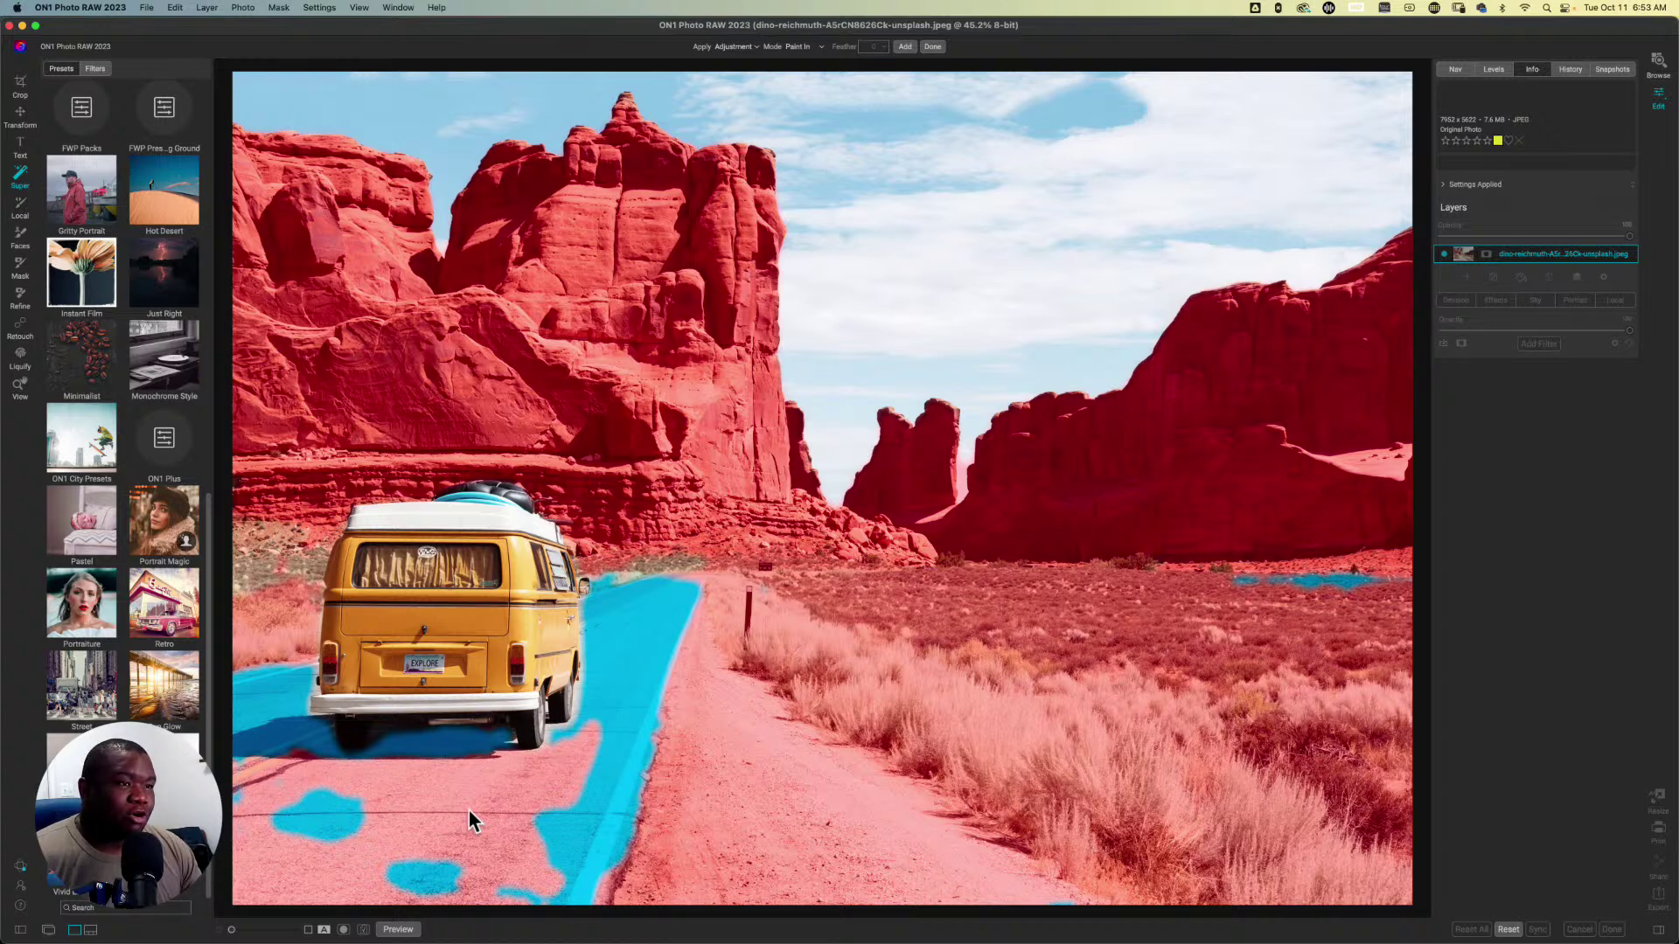
left_click(469, 810)
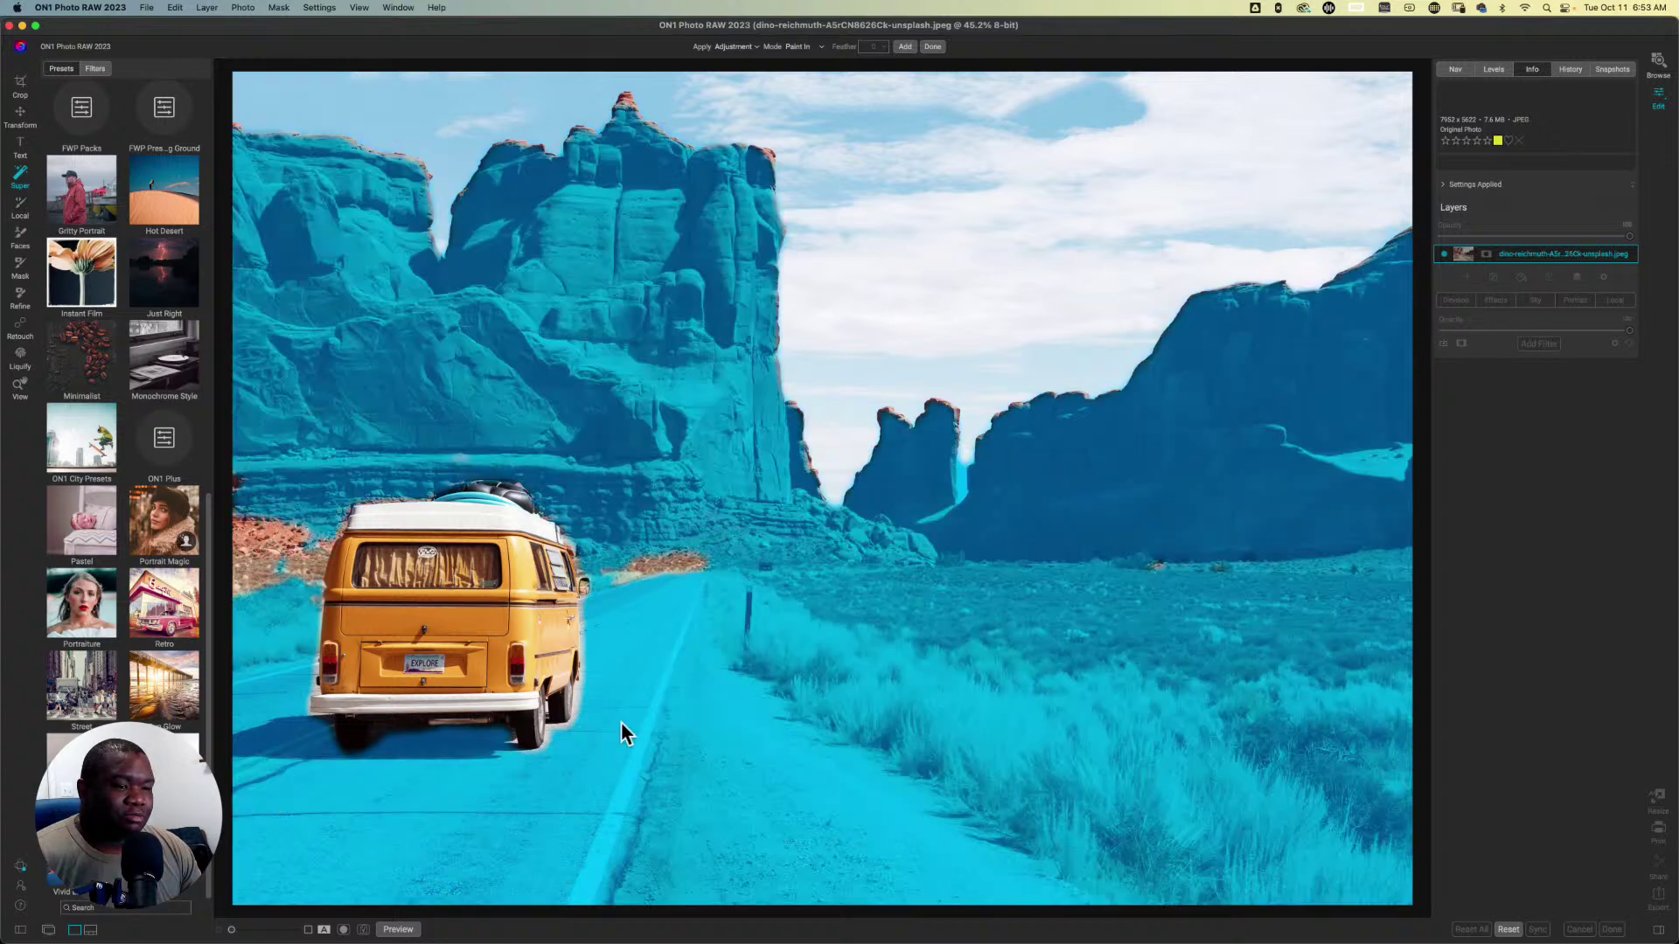
left_click(600, 751)
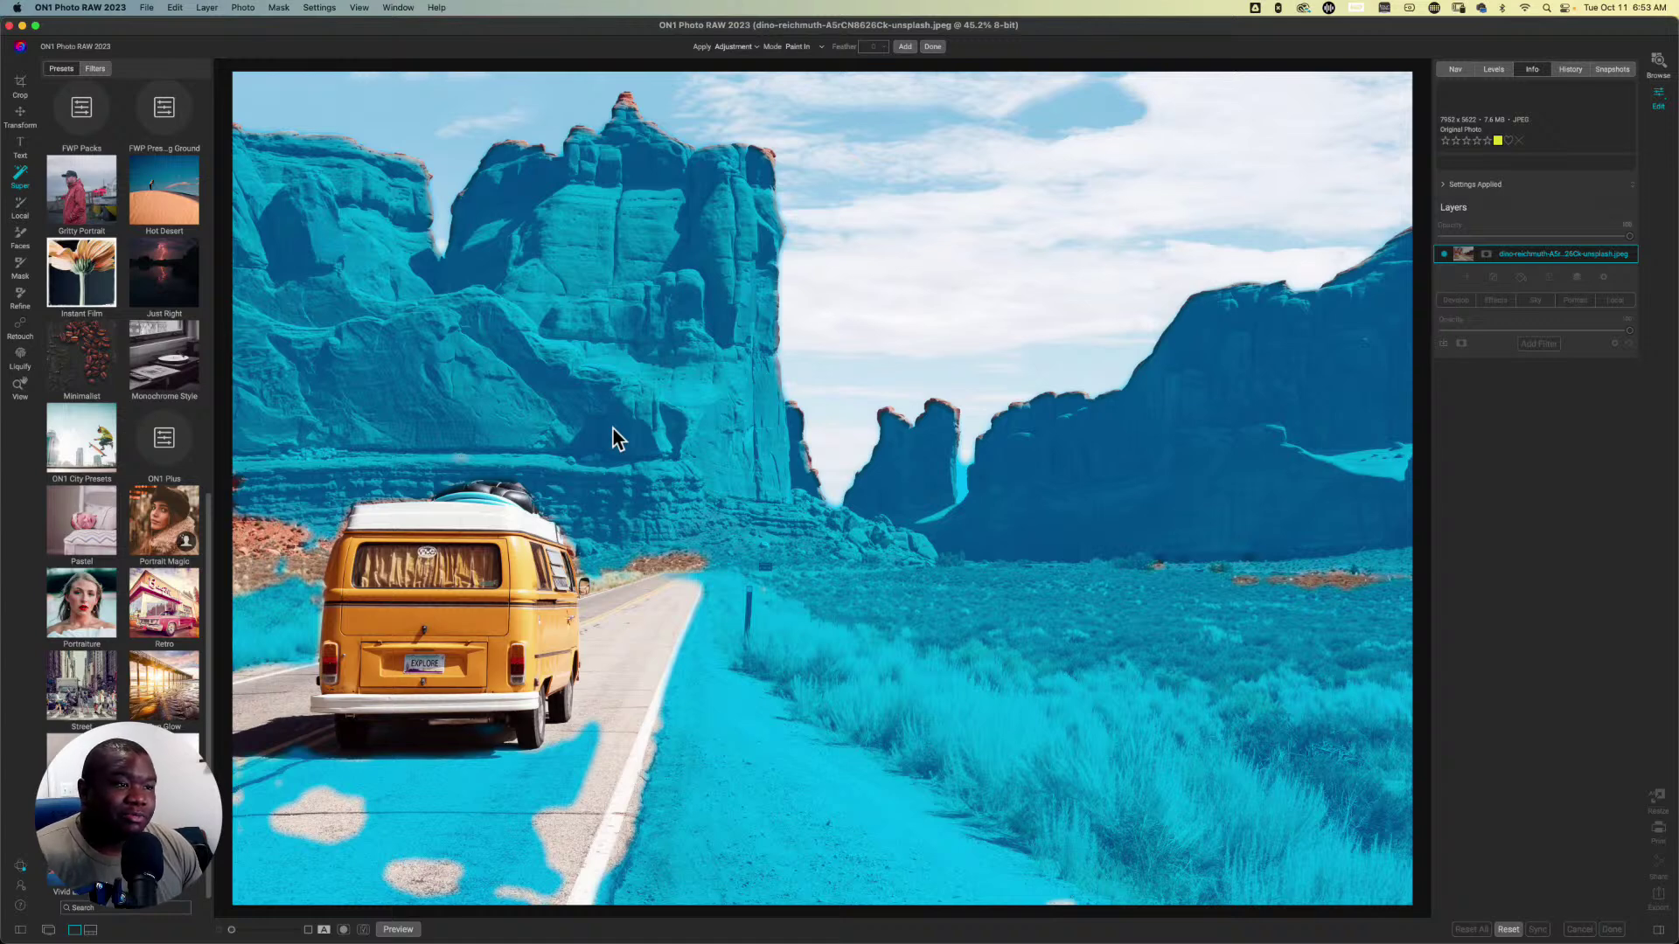
Step: Test Super Select on the sky, deselect it, and leave the tool without adding an adjustment
left_click(983, 310)
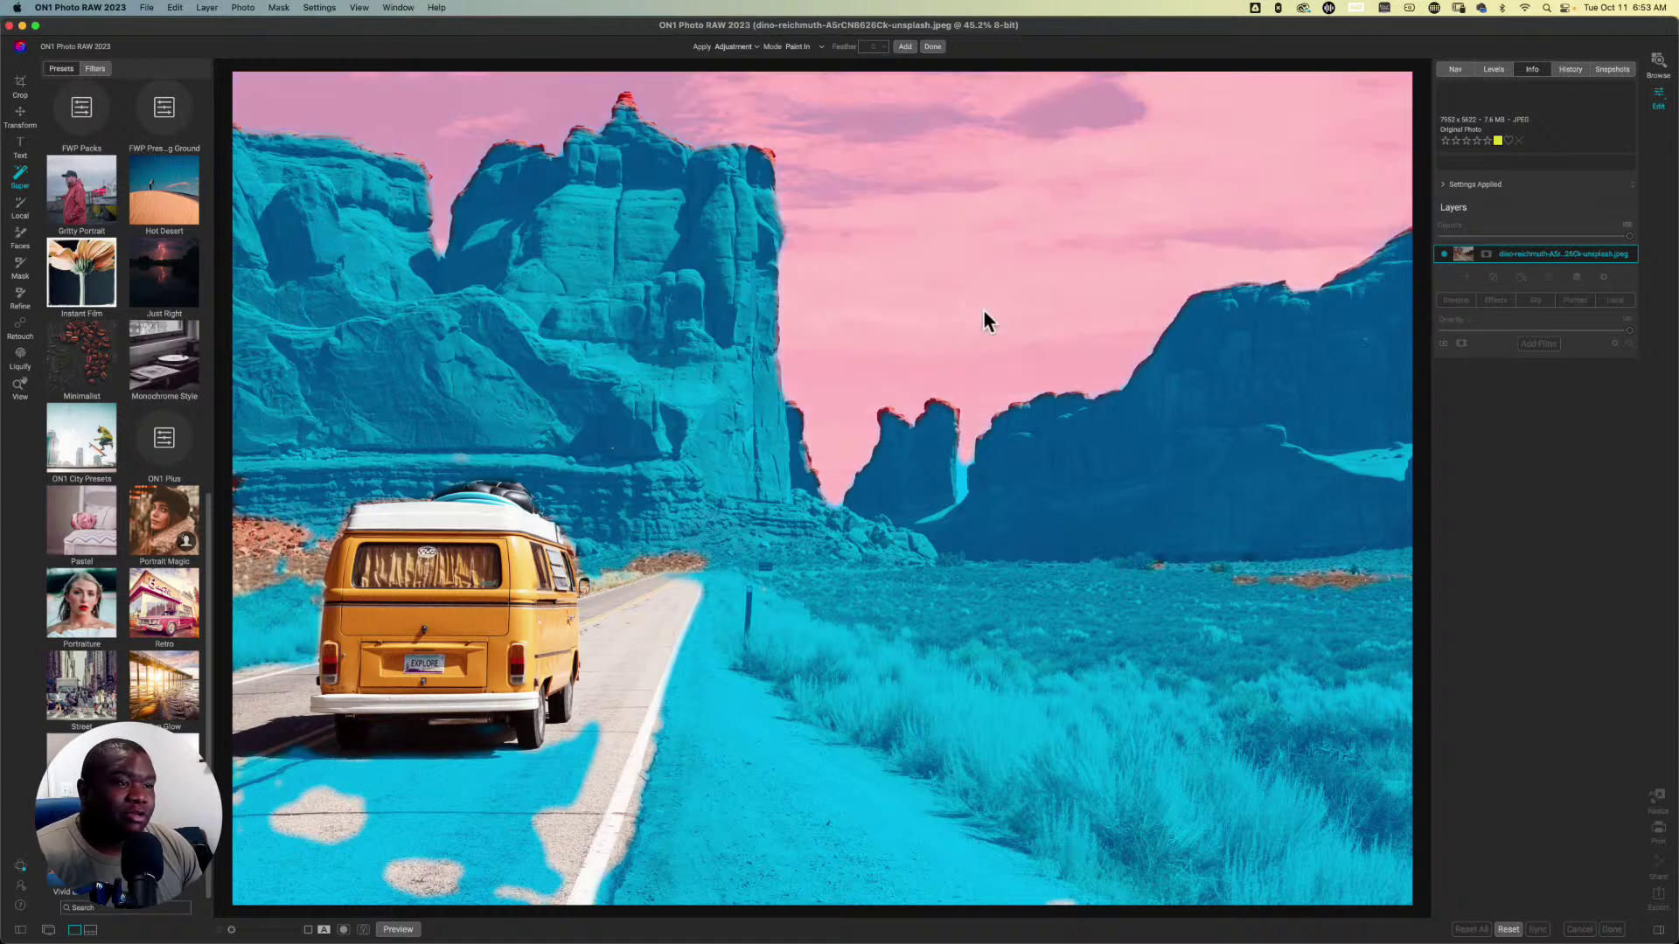
left_click(948, 257)
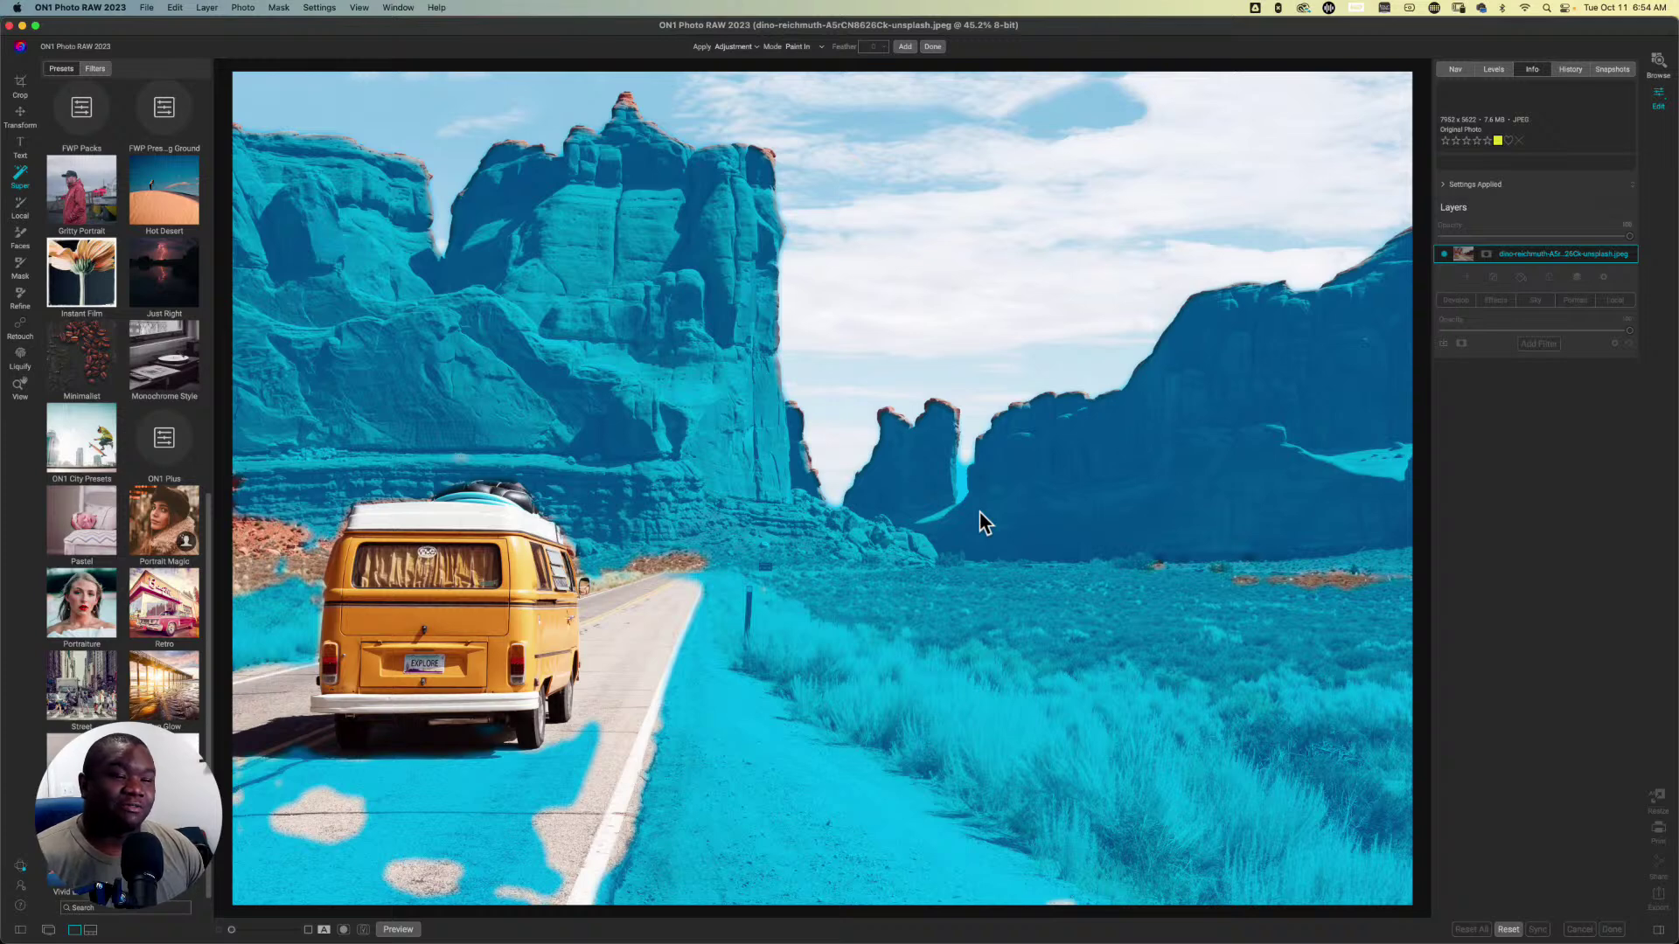
left_click(932, 48)
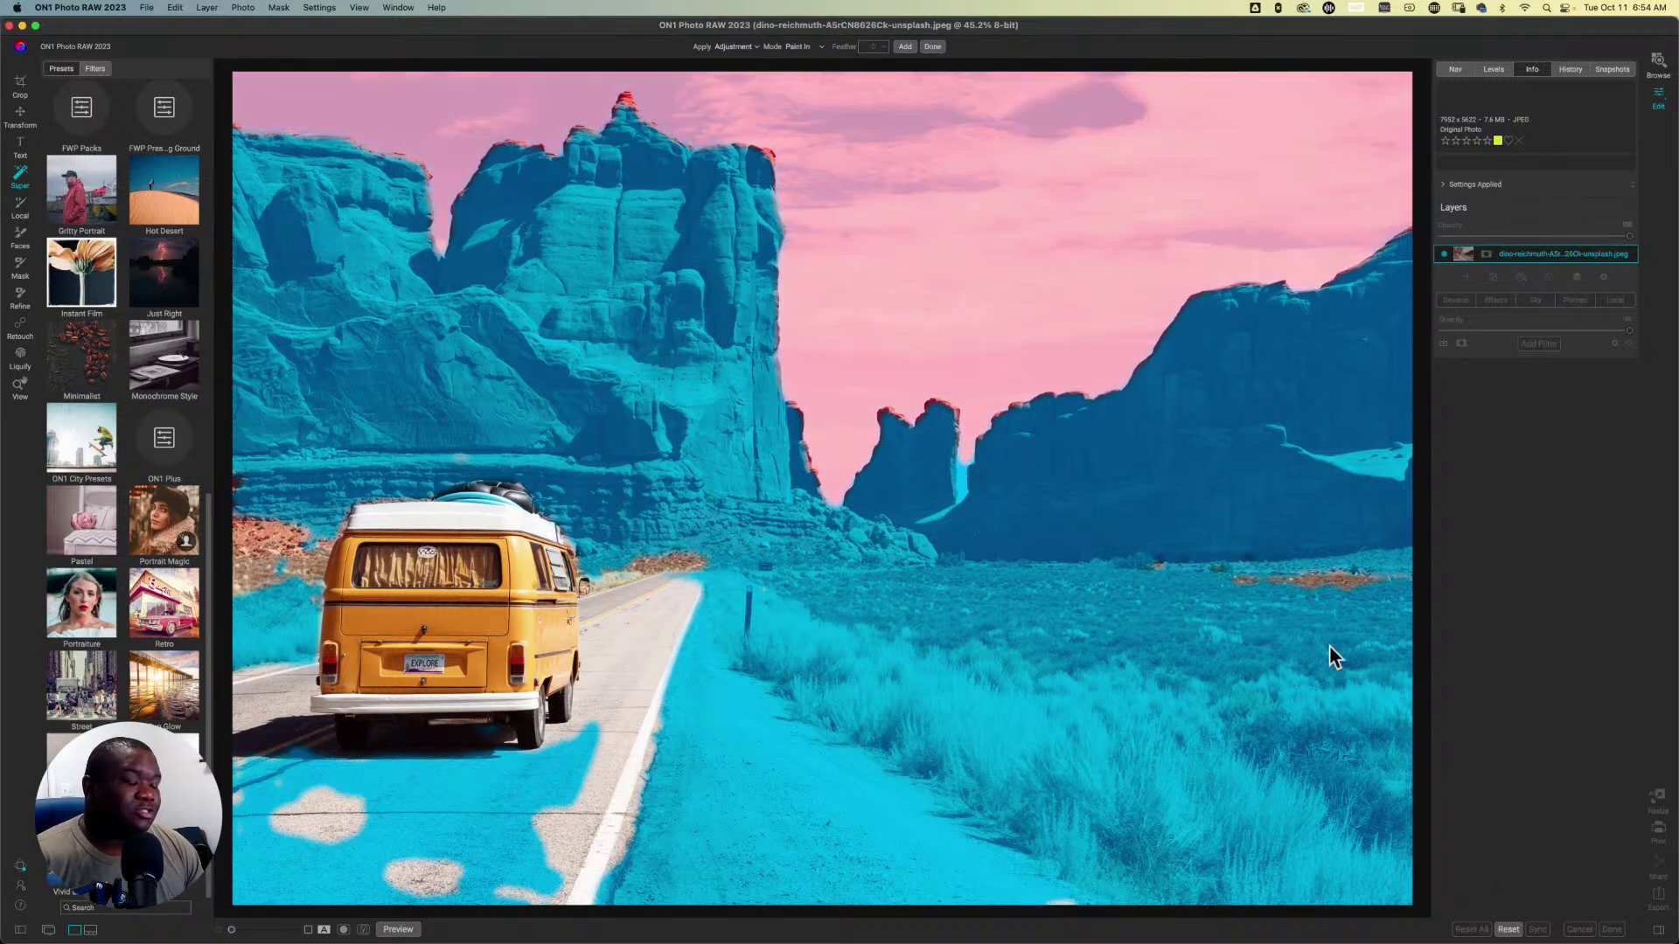
key("z")
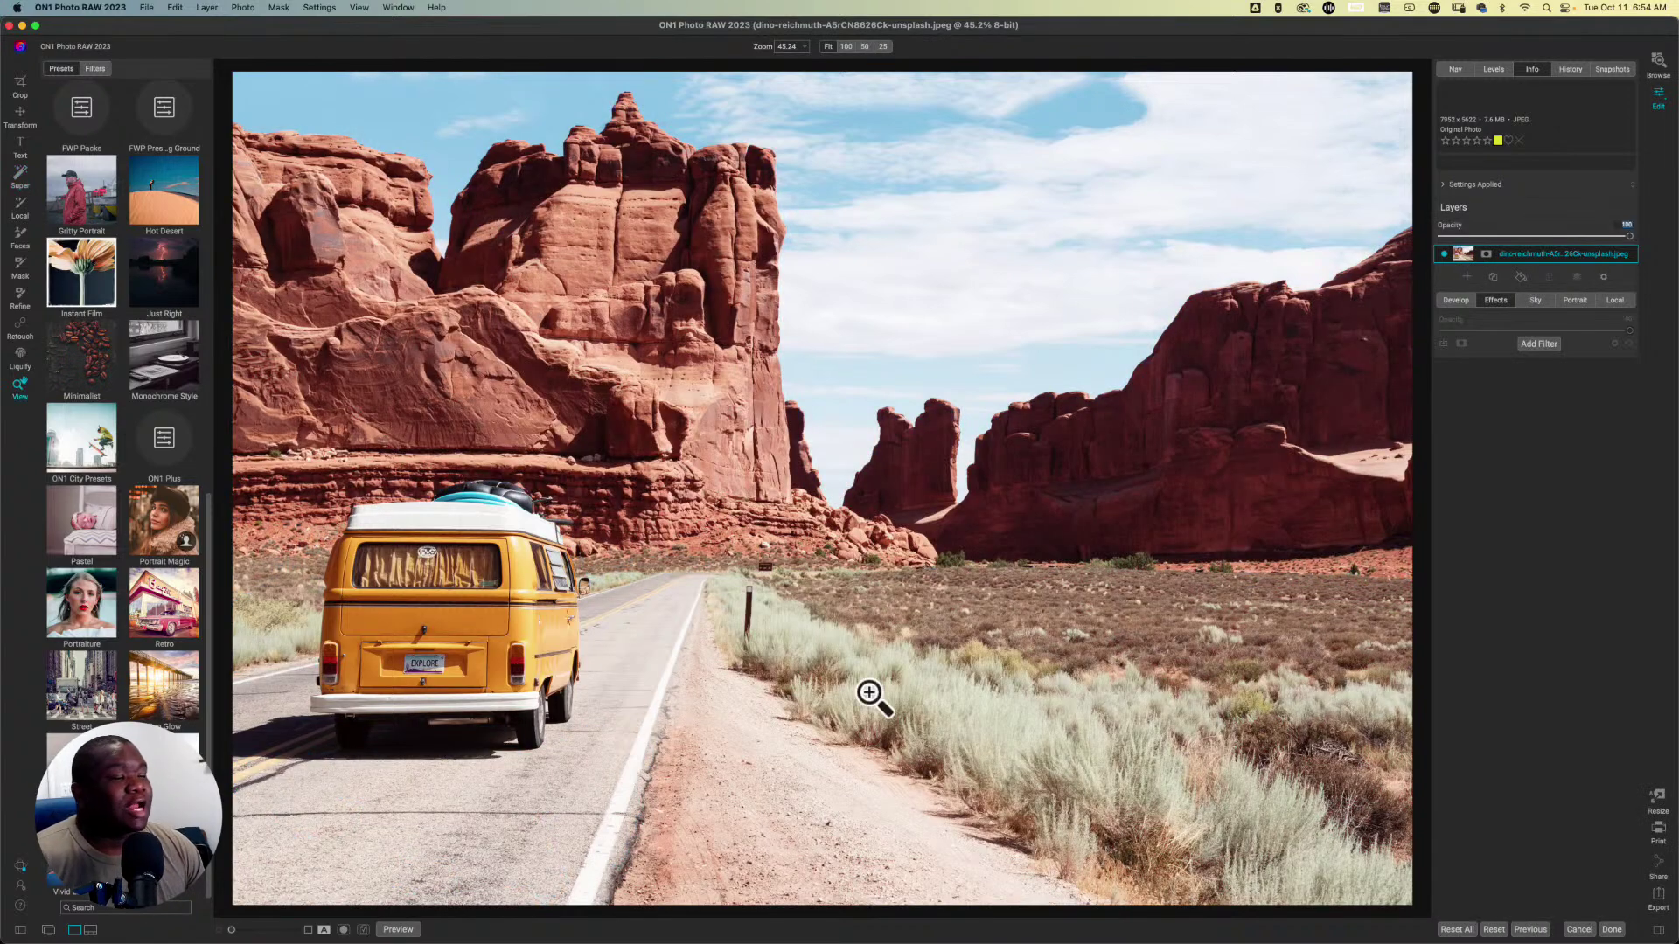
Step: Send the yellow van photo to the Luminar Neo plug-in
left_click(207, 8)
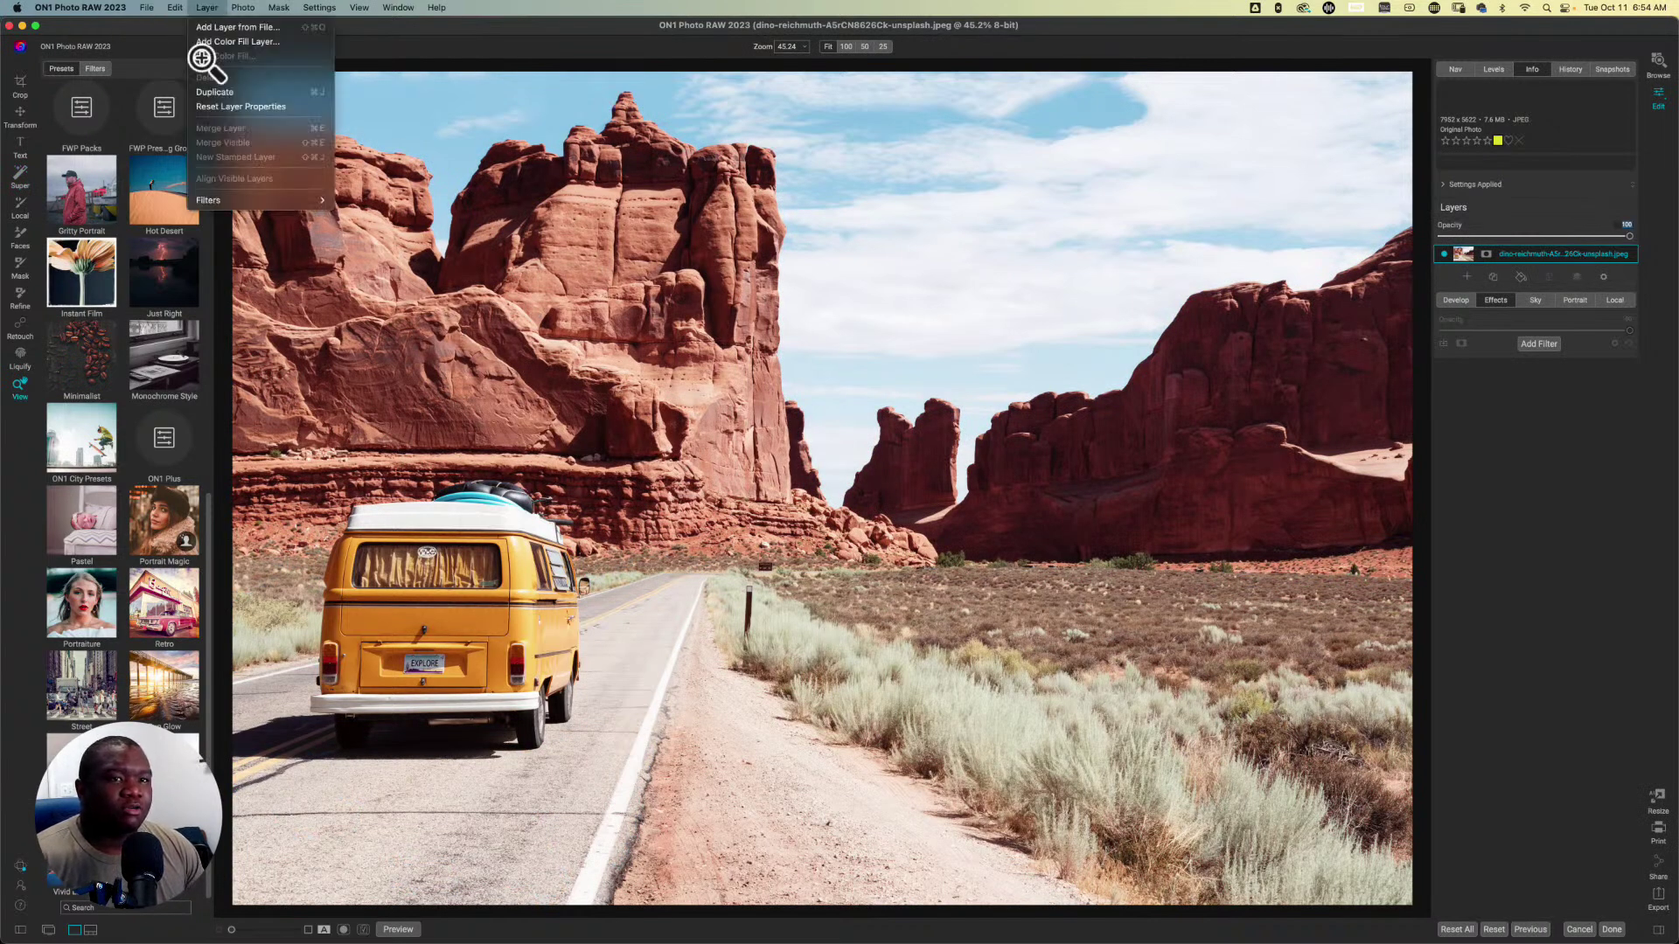
mouse_move(236, 201)
mouse_move(398, 234)
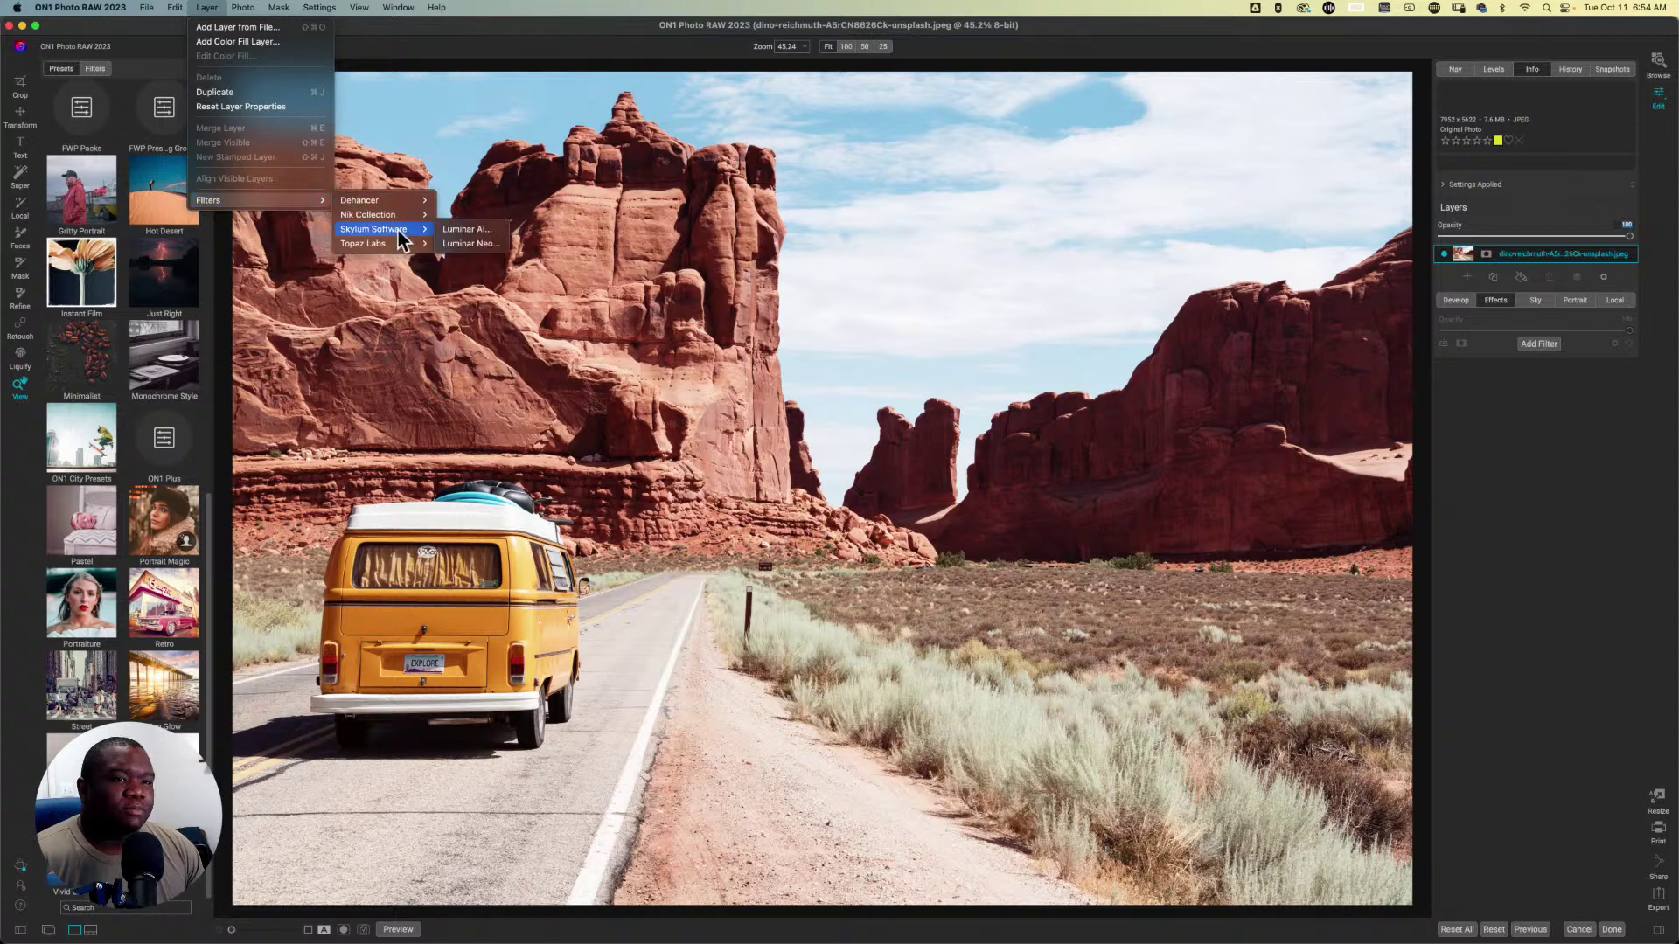
left_click(470, 244)
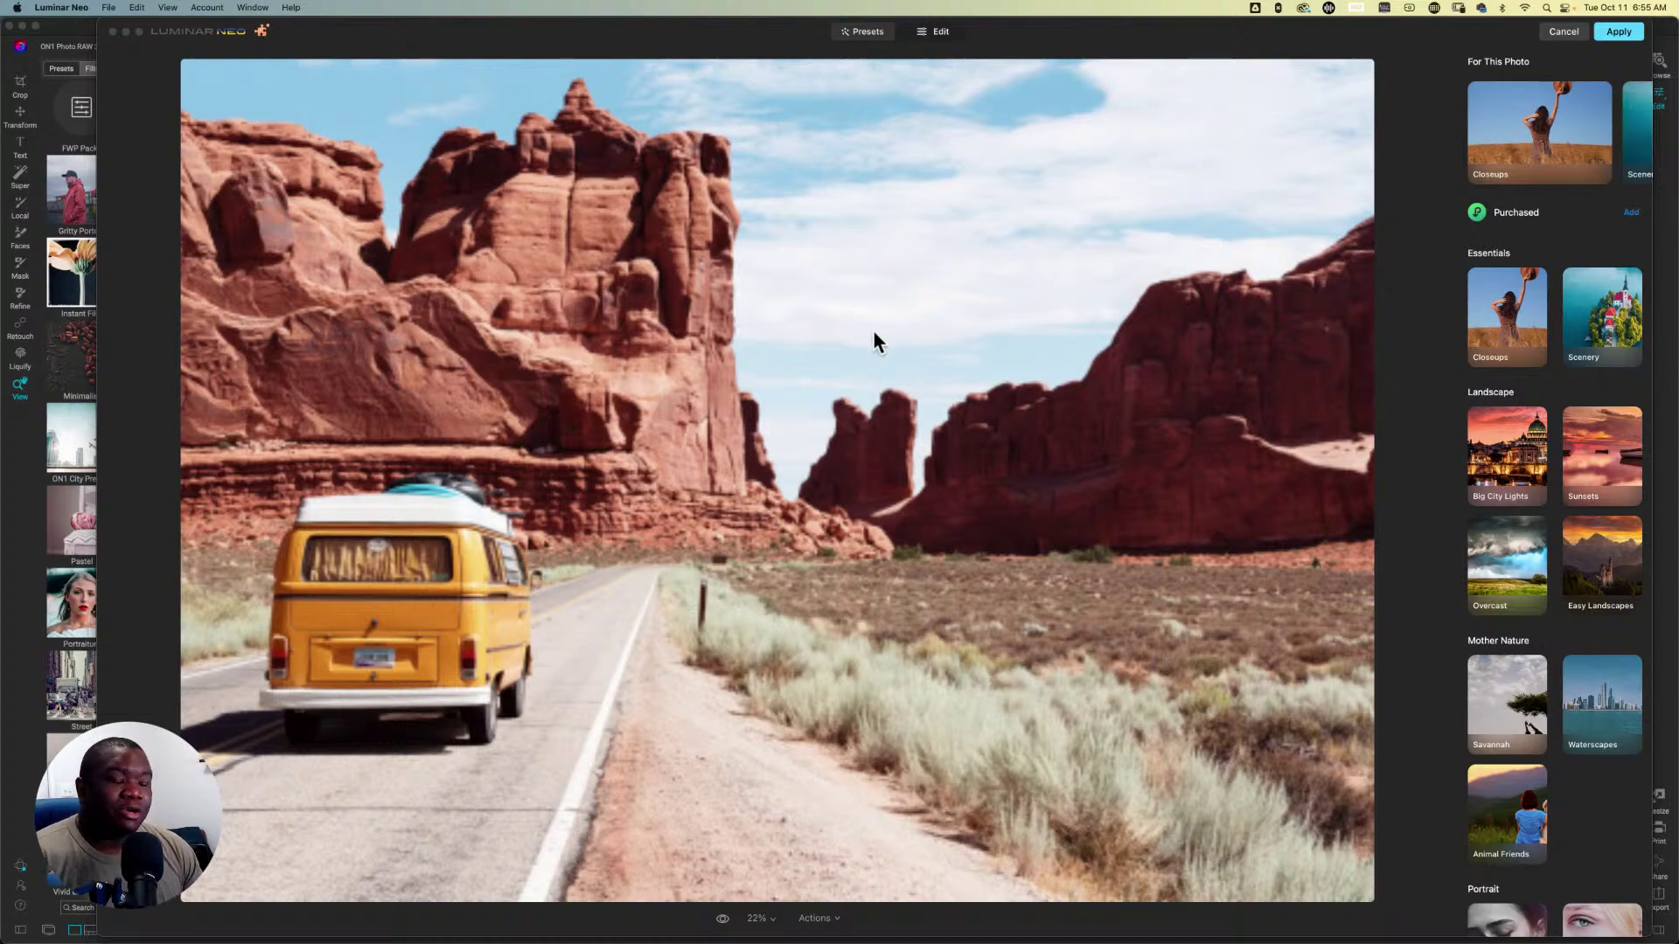
Step: Run Mask AI for the Develop tool on the van photo and show all the detected masks together, including Sky, Mountains and Transport
left_click(934, 33)
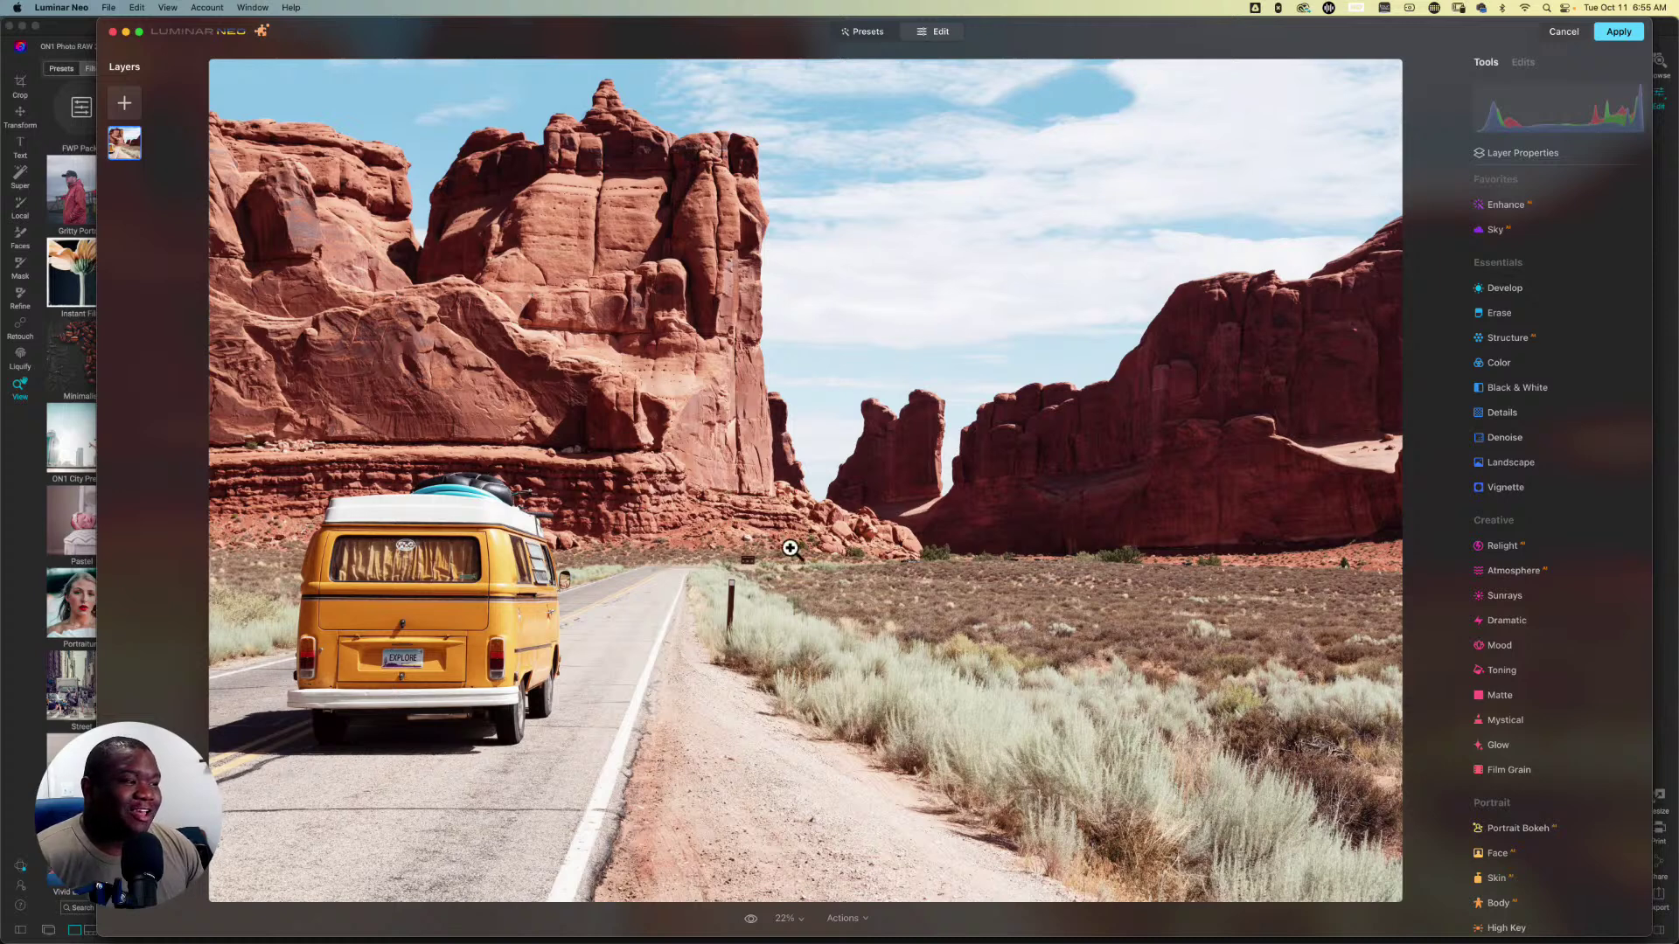
left_click(1530, 289)
left_click(1556, 328)
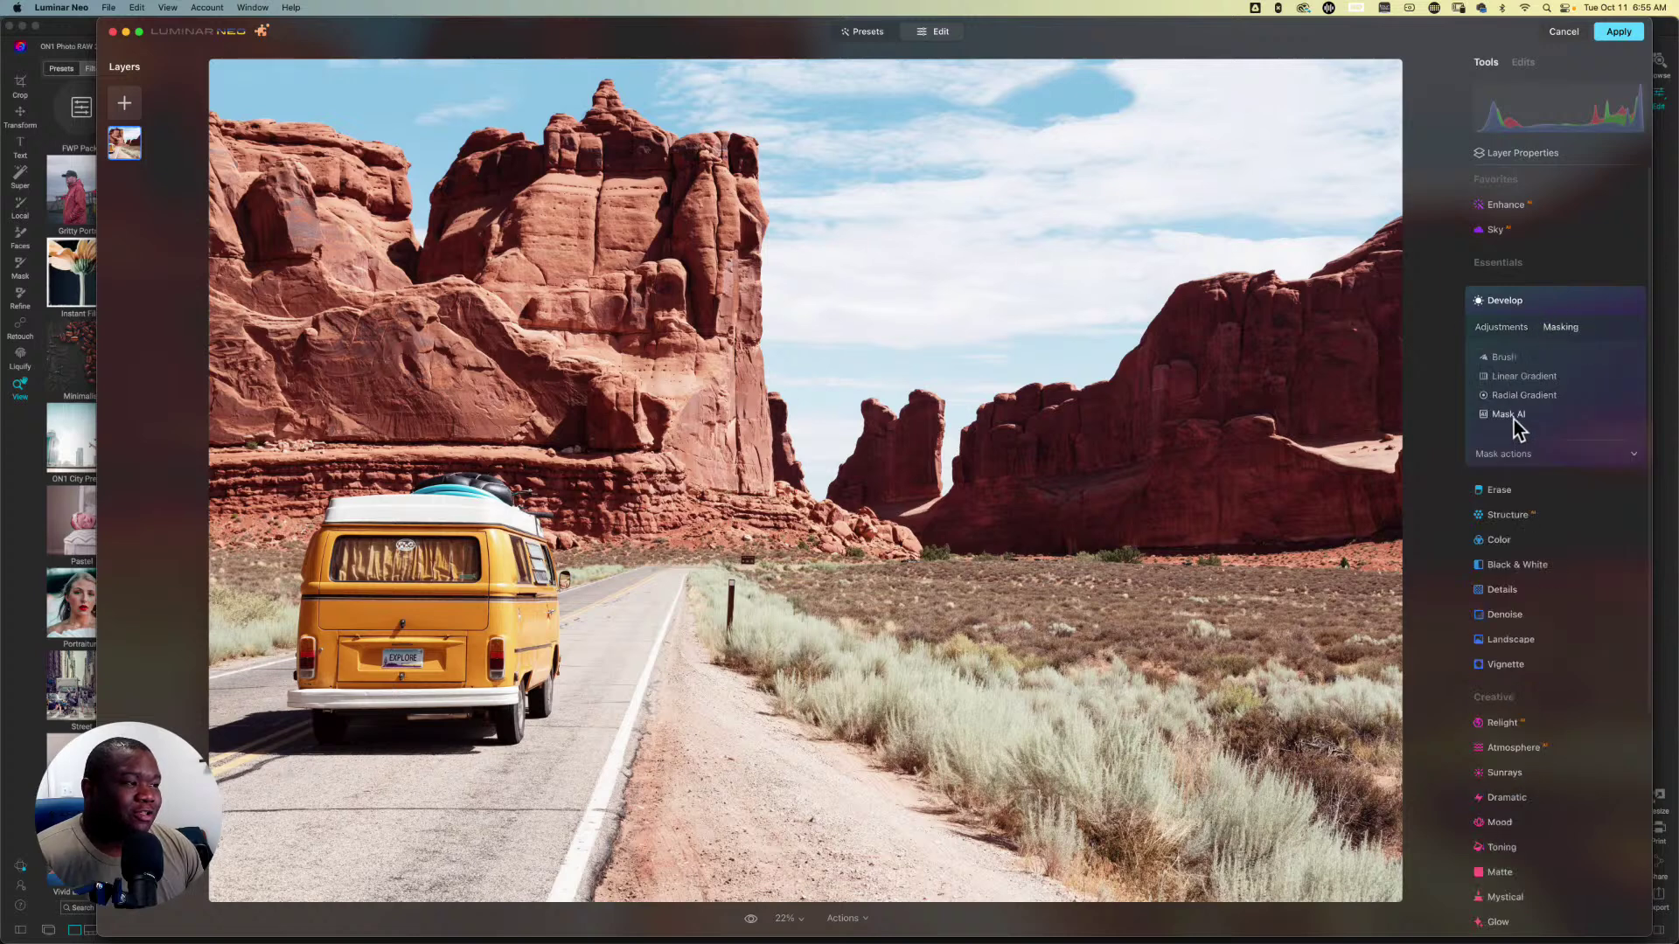
left_click(1514, 418)
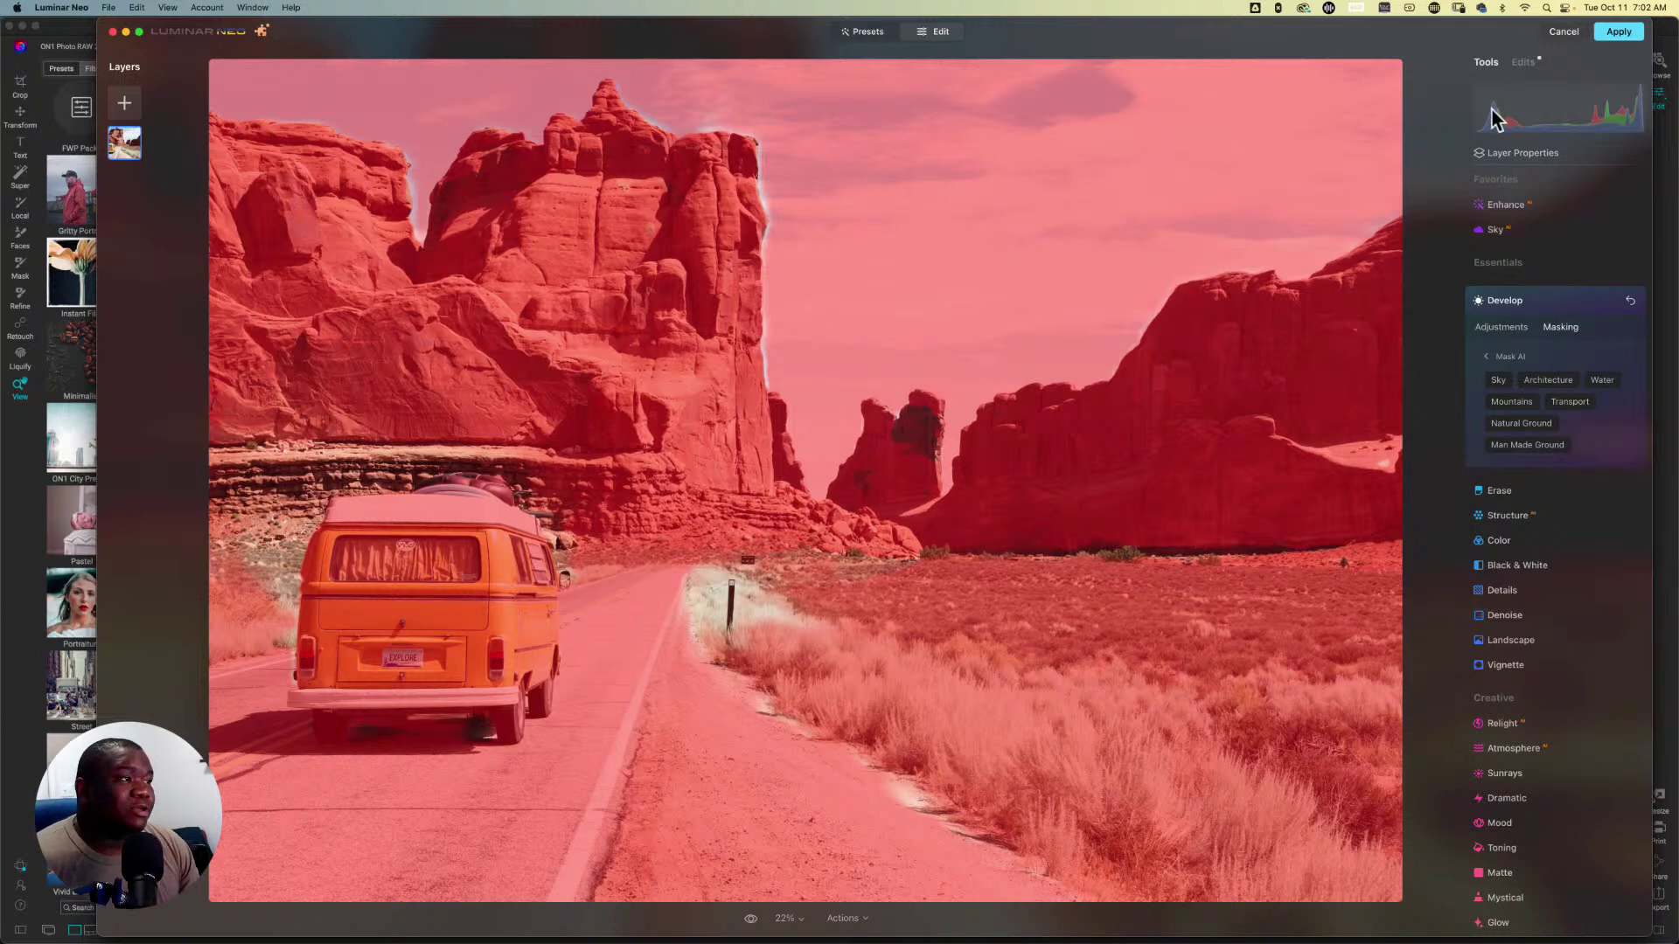
Step: Quit the Luminar Neo plug-in and discard all changes to the van photo
left_click(1563, 32)
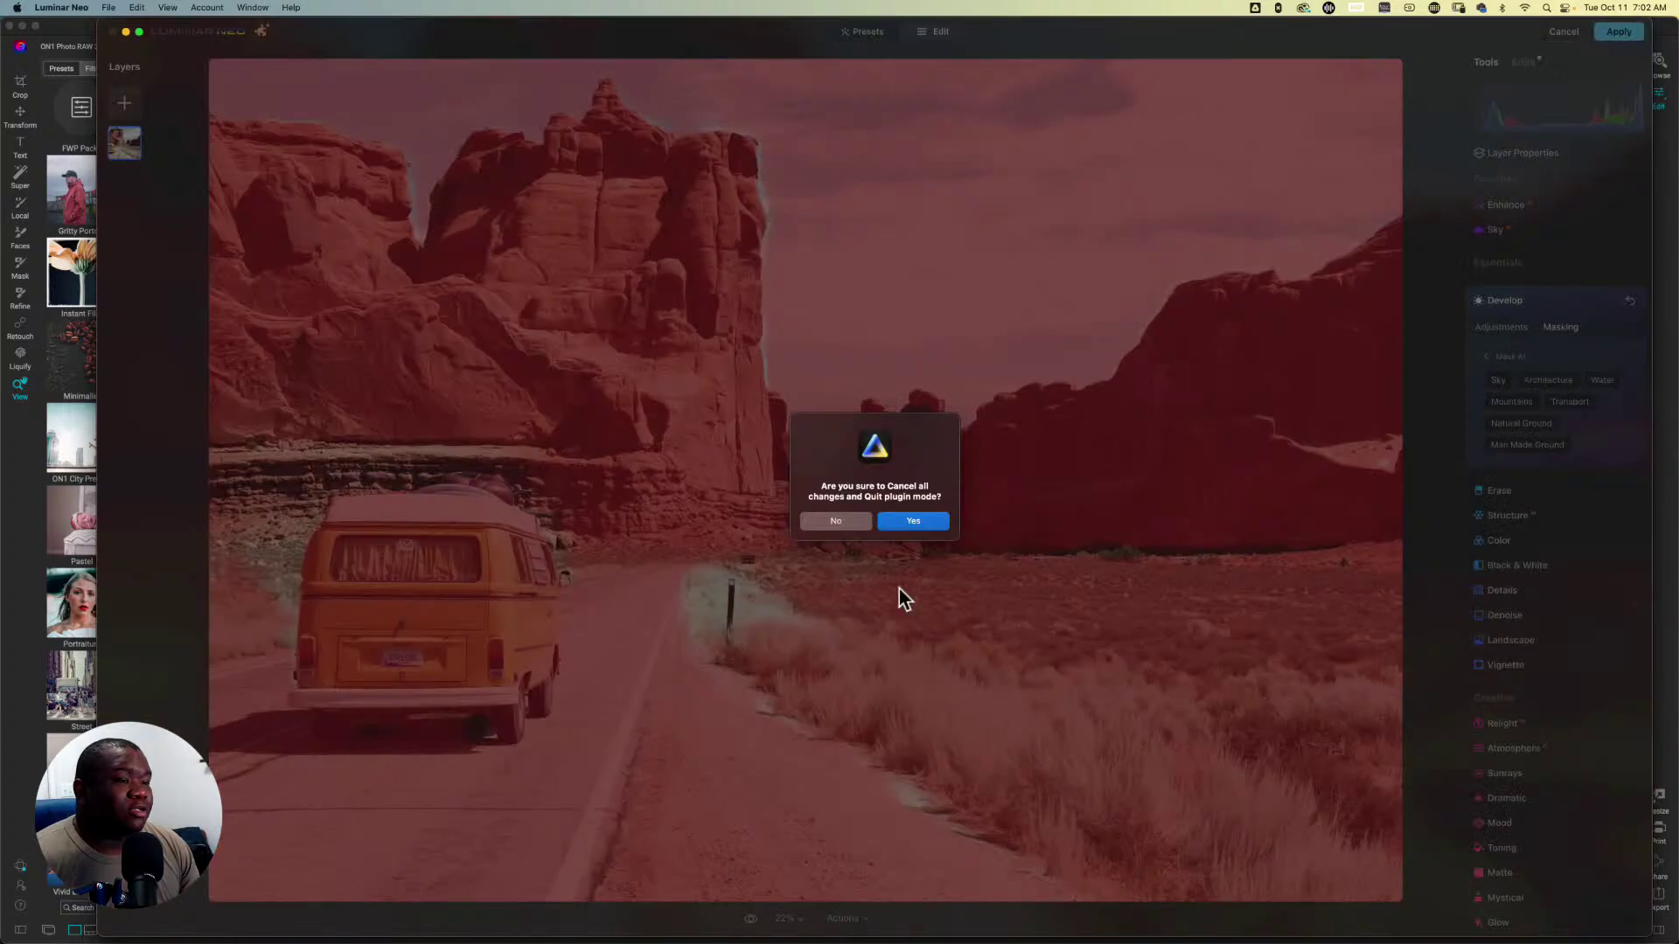
left_click(911, 524)
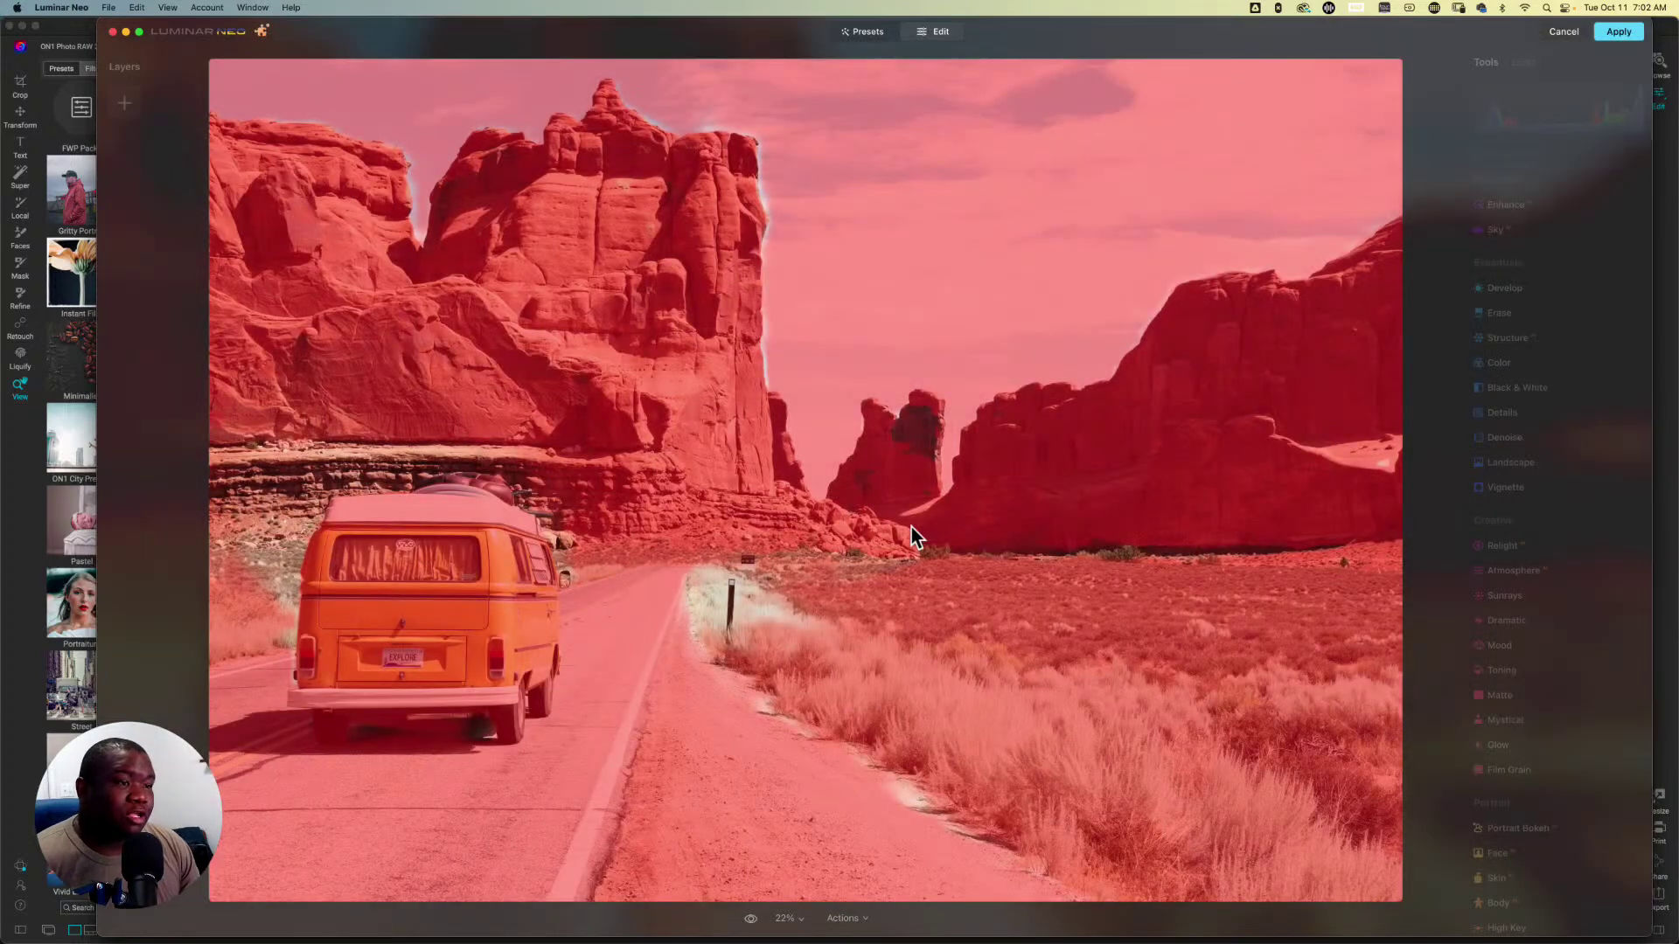